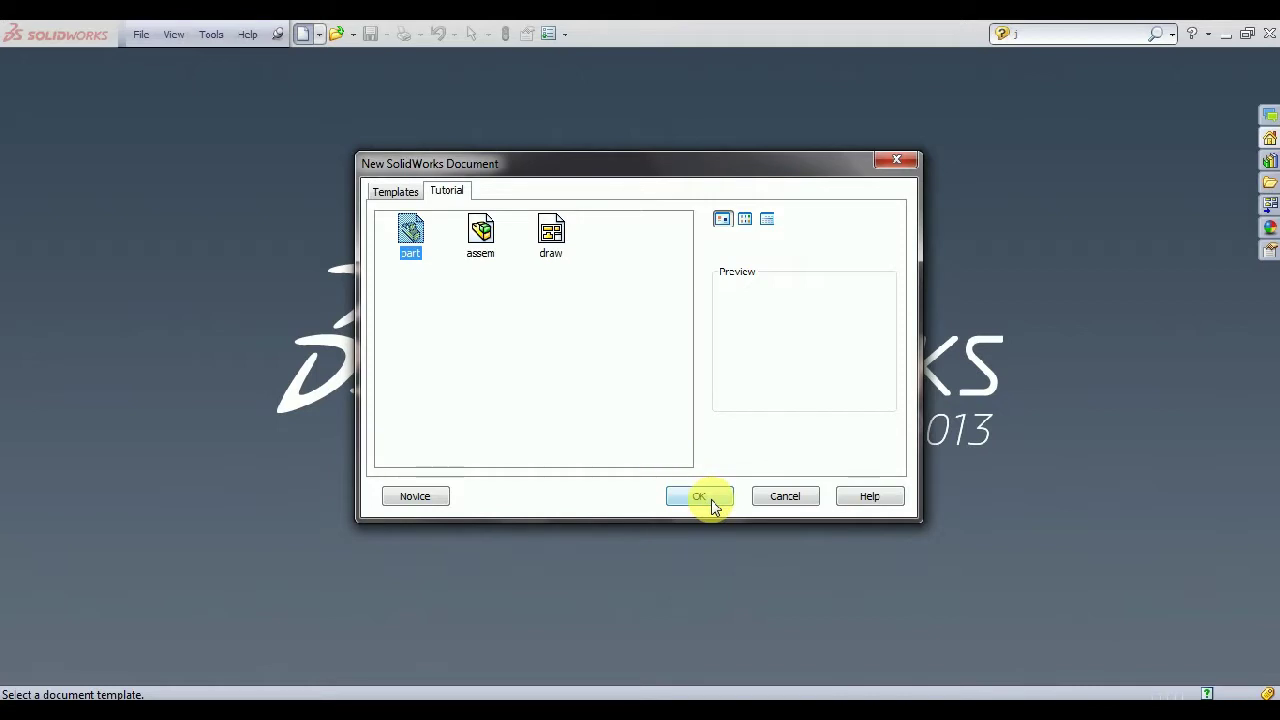
Step: Create a new part document from the Tutorial tab's part template
{"action": "left_click", "coordinate": [699, 497]}
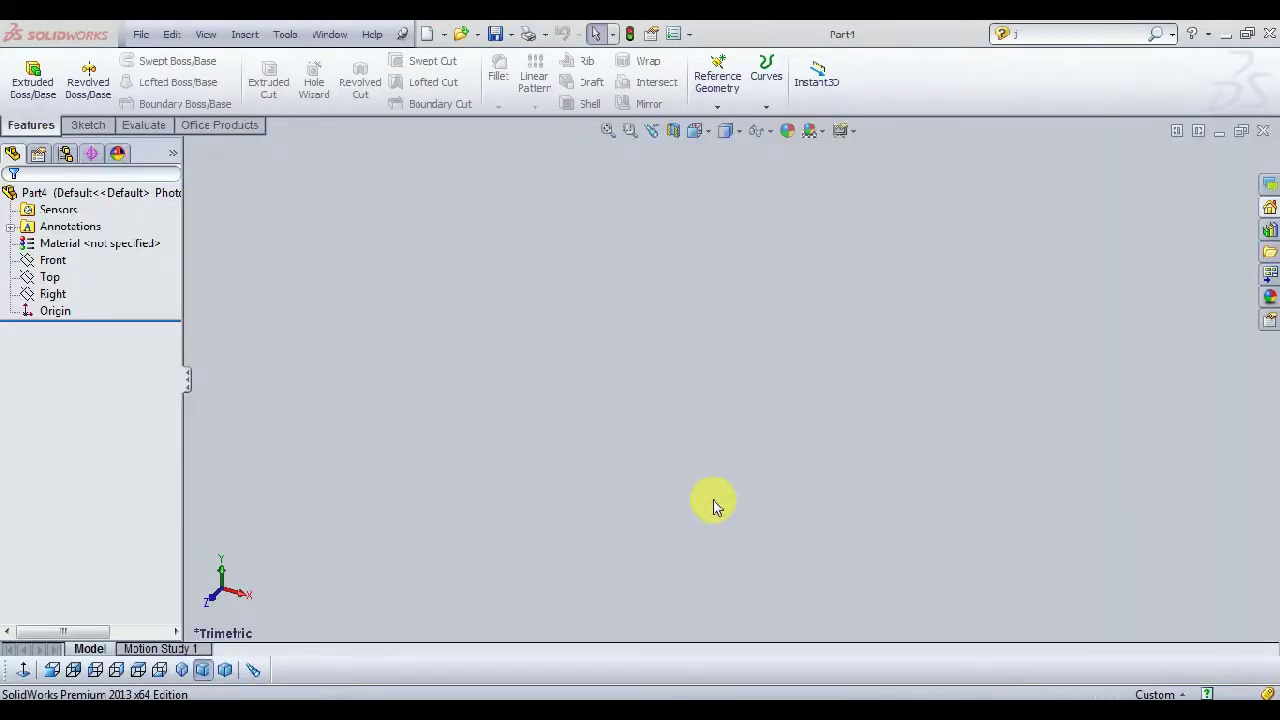
Step: Draw a center rectangle around the origin in a new Front plane sketch
{"action": "left_click", "coordinate": [48, 262]}
{"action": "left_click", "coordinate": [58, 228]}
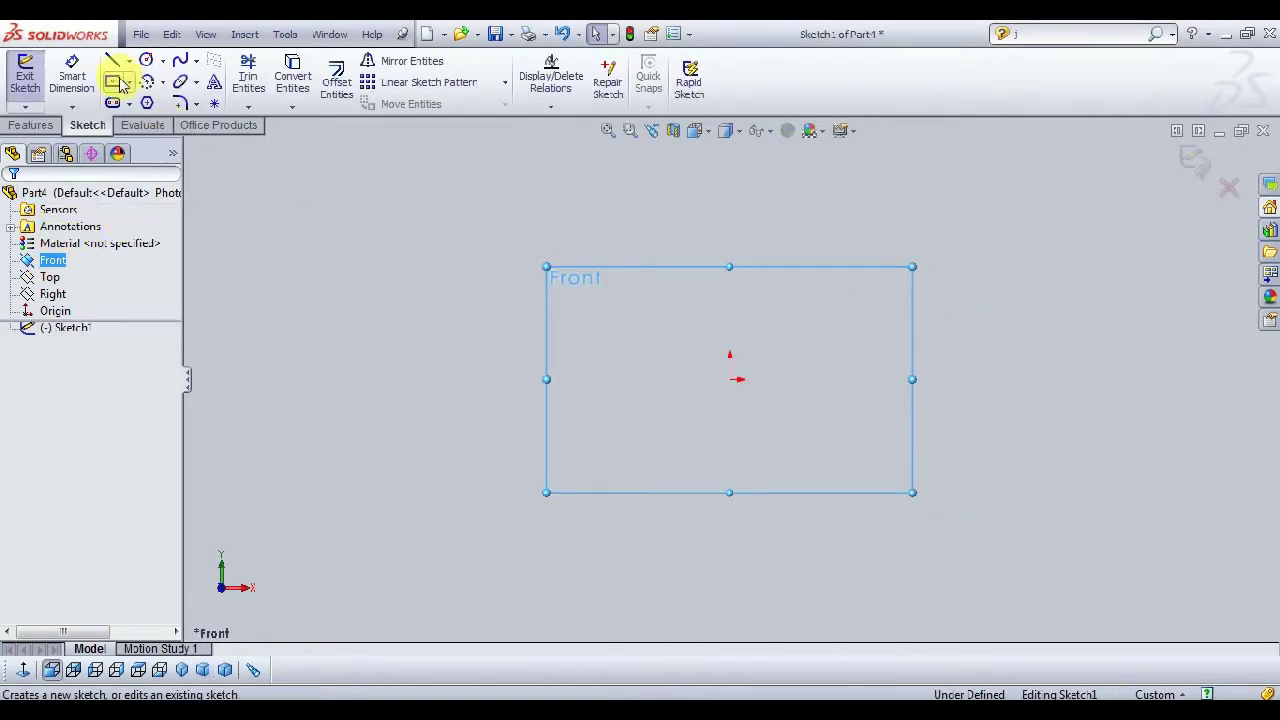
{"action": "left_click", "coordinate": [114, 82]}
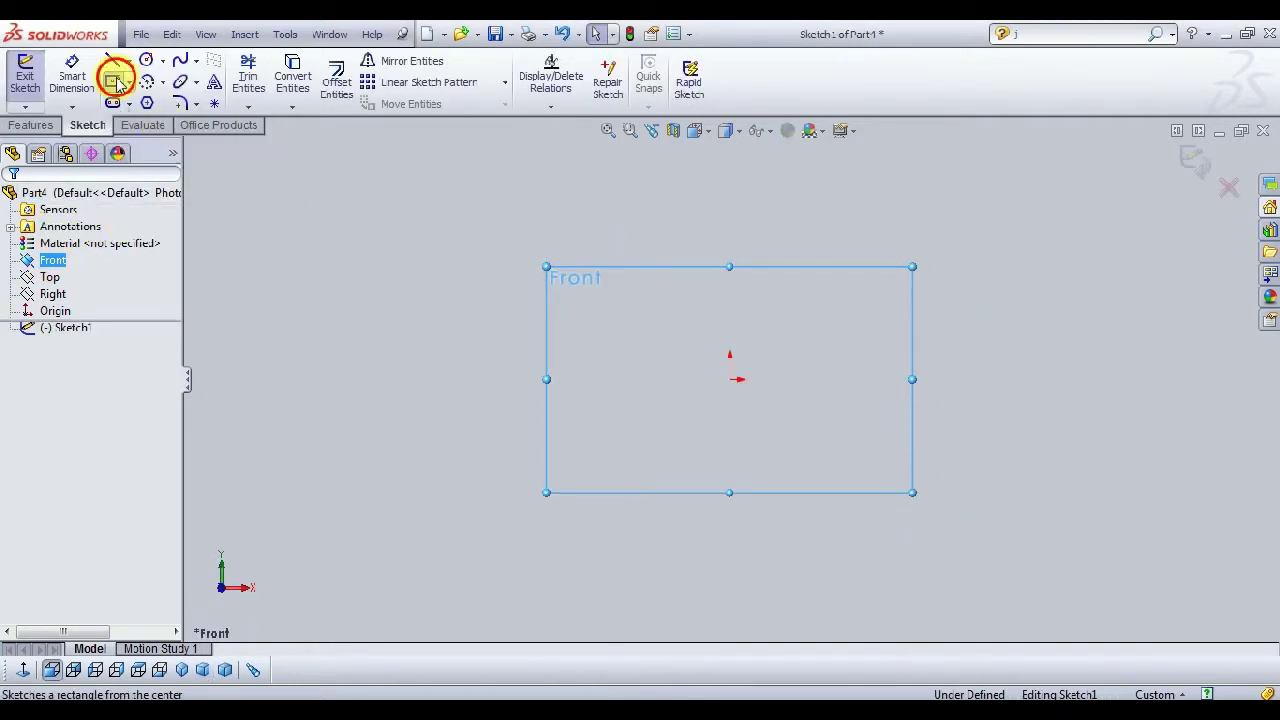
{"action": "left_click", "coordinate": [733, 380]}
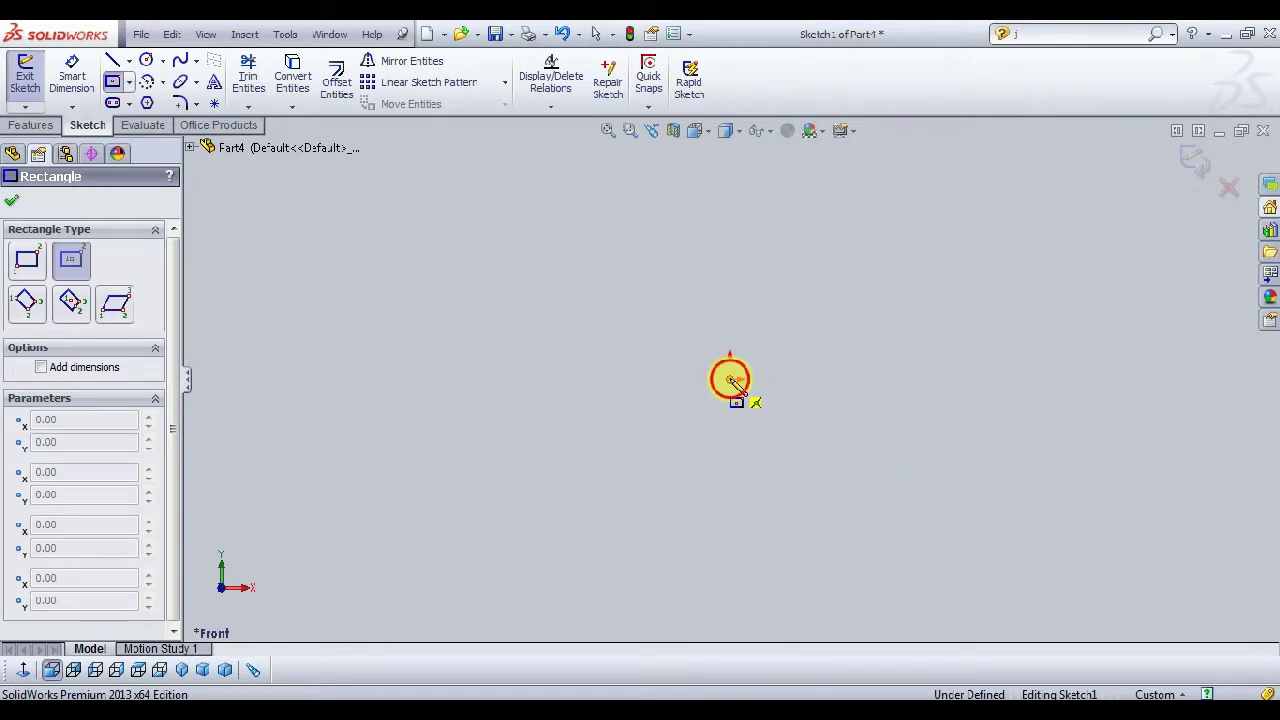
{"action": "left_click", "coordinate": [888, 309]}
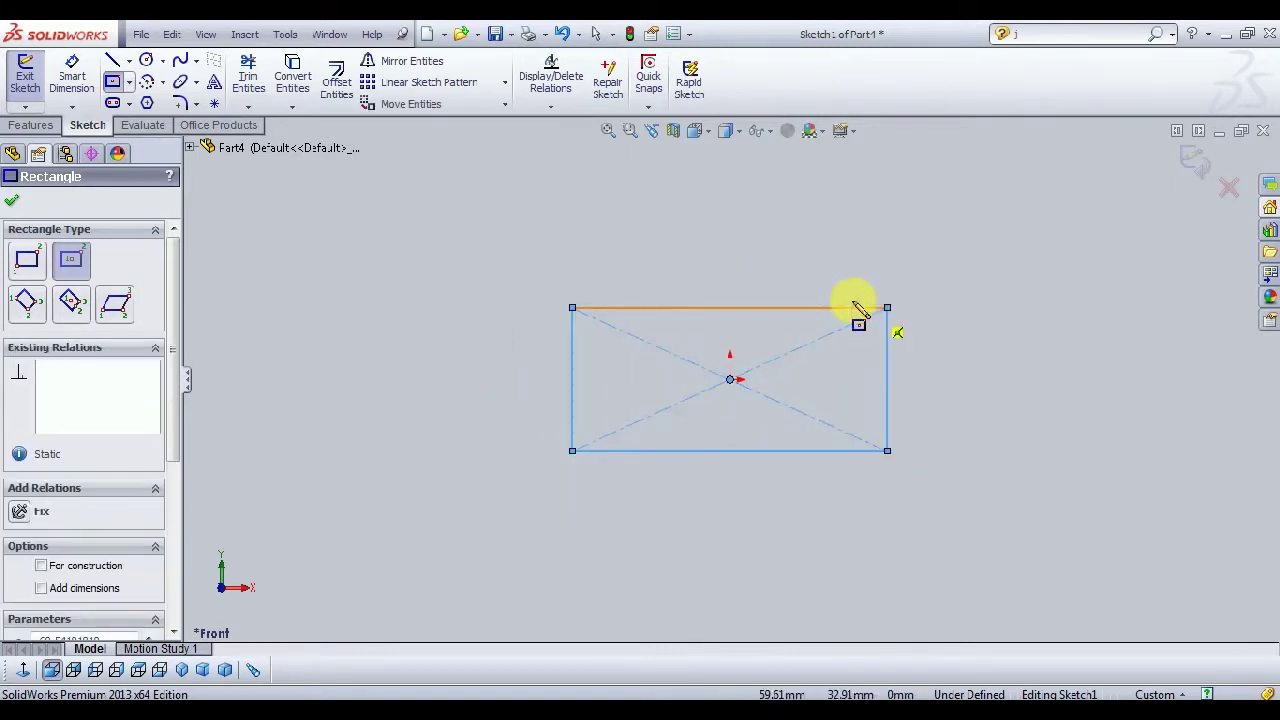
{"action": "right_click", "coordinate": [853, 305]}
{"action": "left_click", "coordinate": [897, 224]}
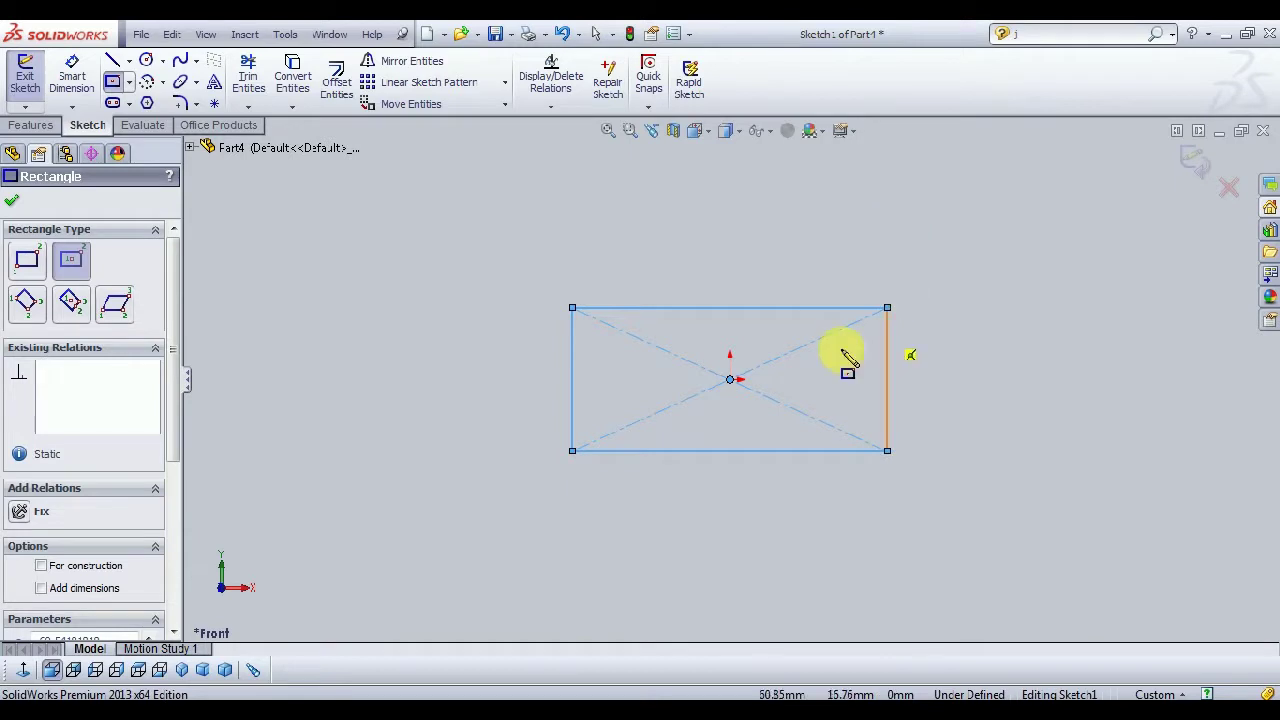
{"action": "right_click", "coordinate": [772, 318]}
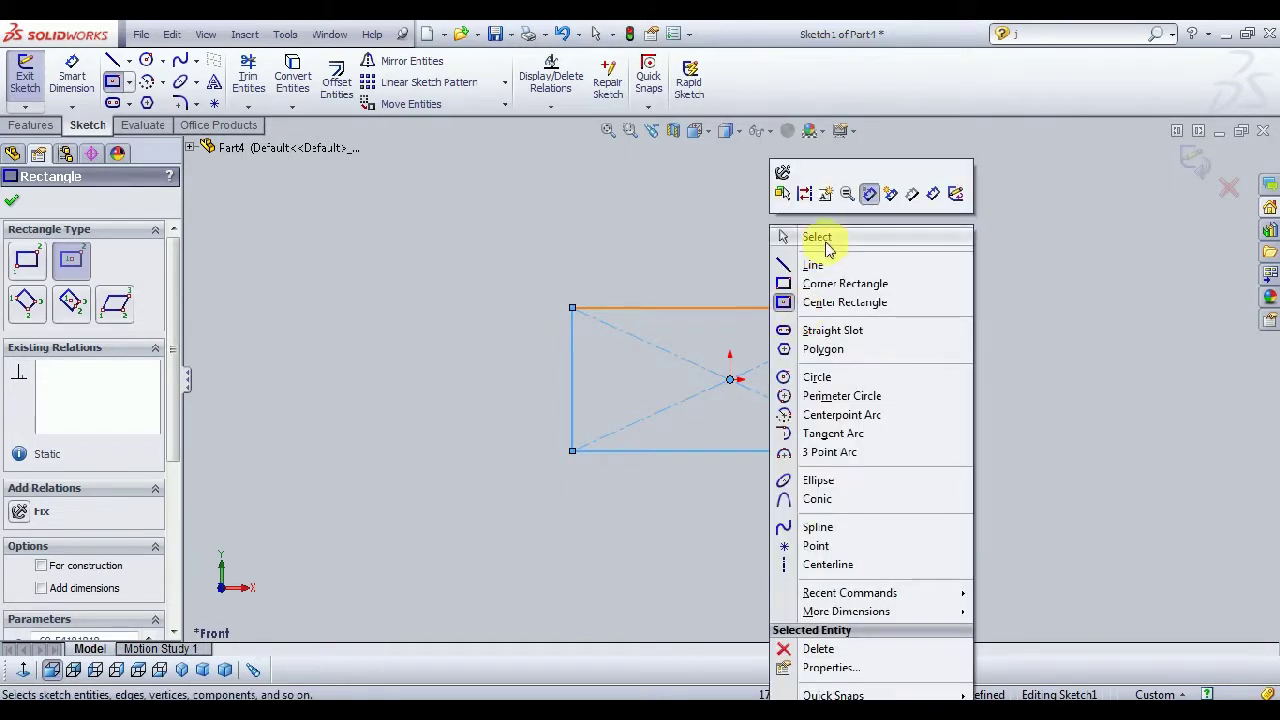
{"action": "left_click", "coordinate": [818, 236]}
{"action": "left_click", "coordinate": [76, 85]}
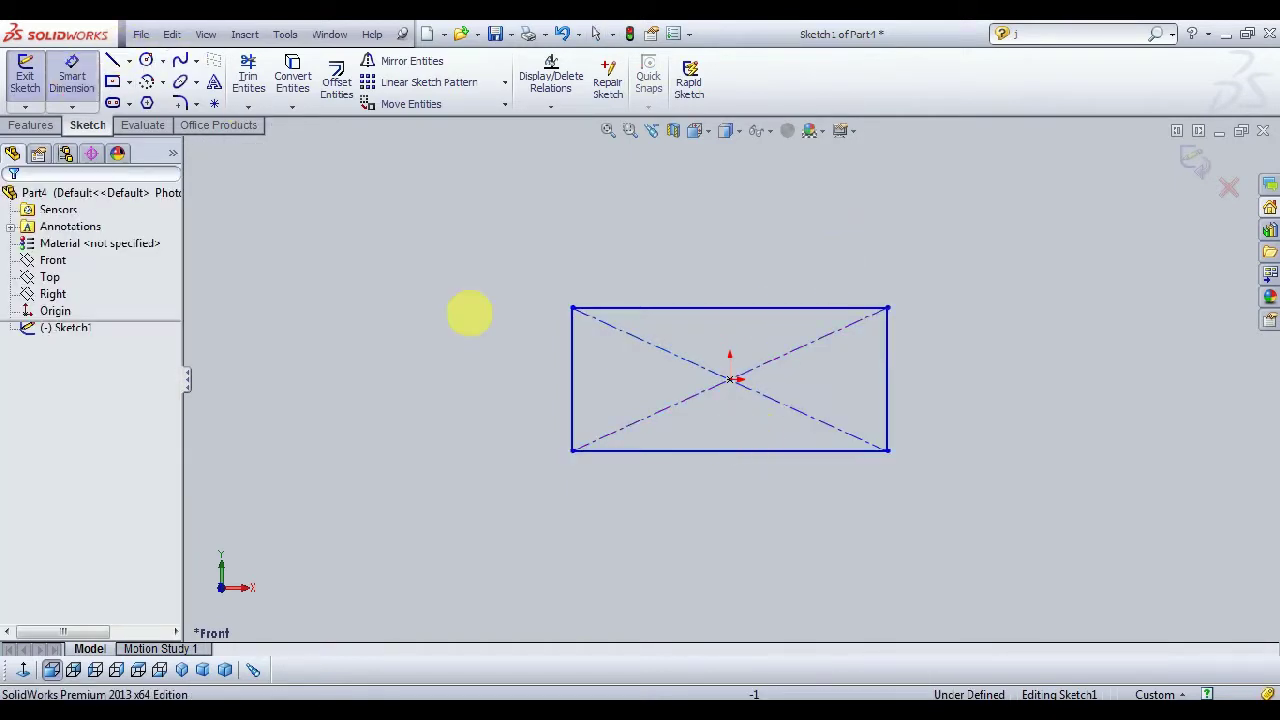
Step: Dimension the rectangle's bottom edge to 100 mm wide
{"action": "left_click", "coordinate": [678, 450]}
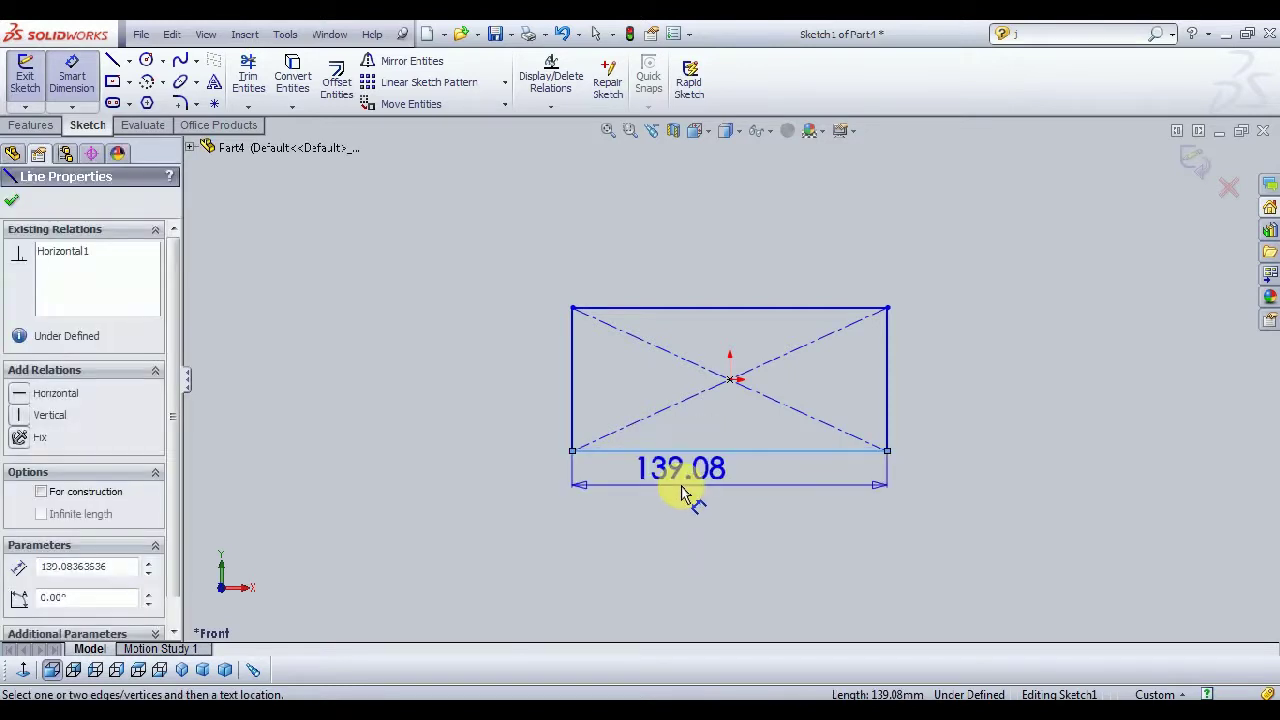
{"action": "left_click", "coordinate": [686, 491]}
{"action": "type", "text": "100"}
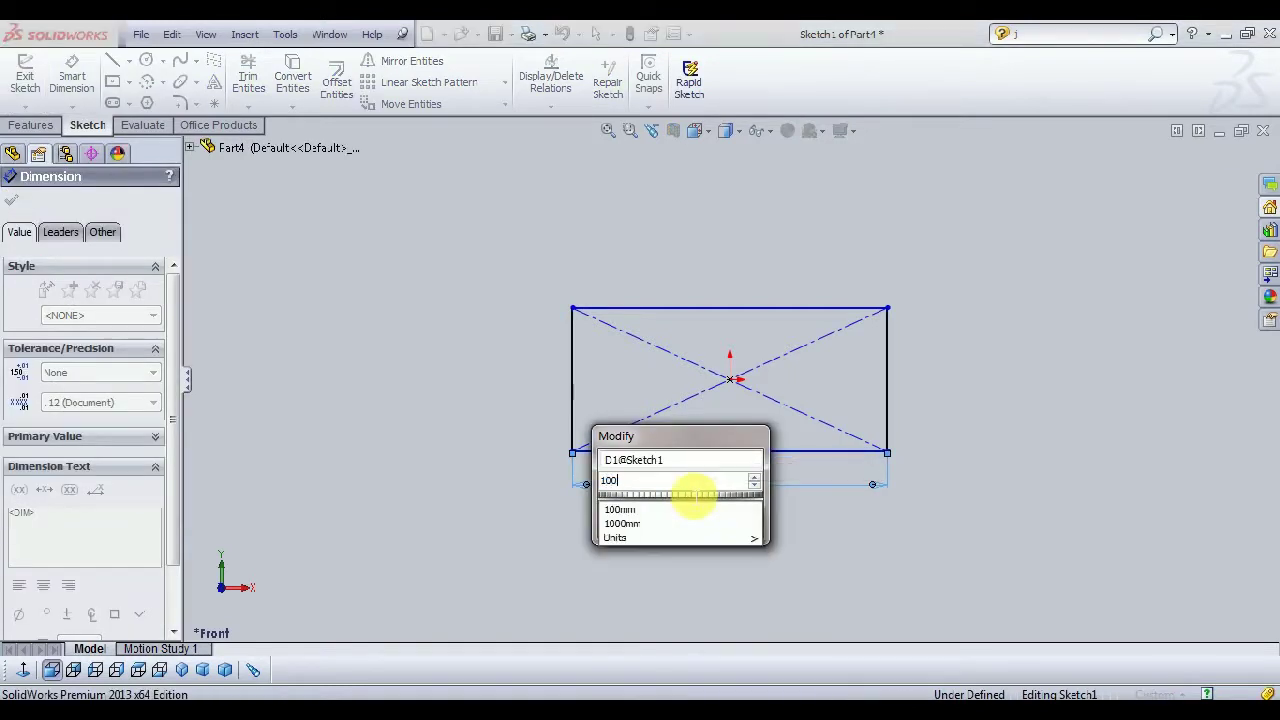
{"action": "key", "text": "Return"}
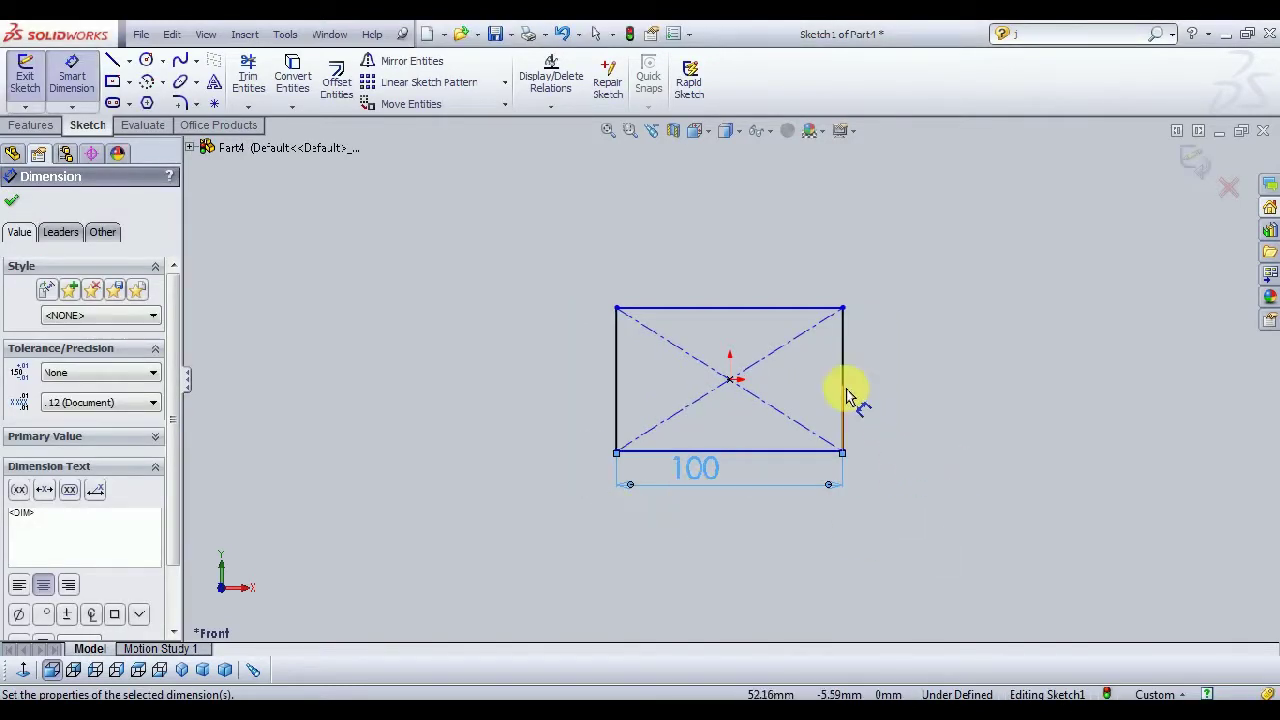
Step: Dimension the rectangle's right edge to 50 mm tall, fully defining the sketch
{"action": "left_click", "coordinate": [846, 396]}
{"action": "left_click", "coordinate": [900, 386]}
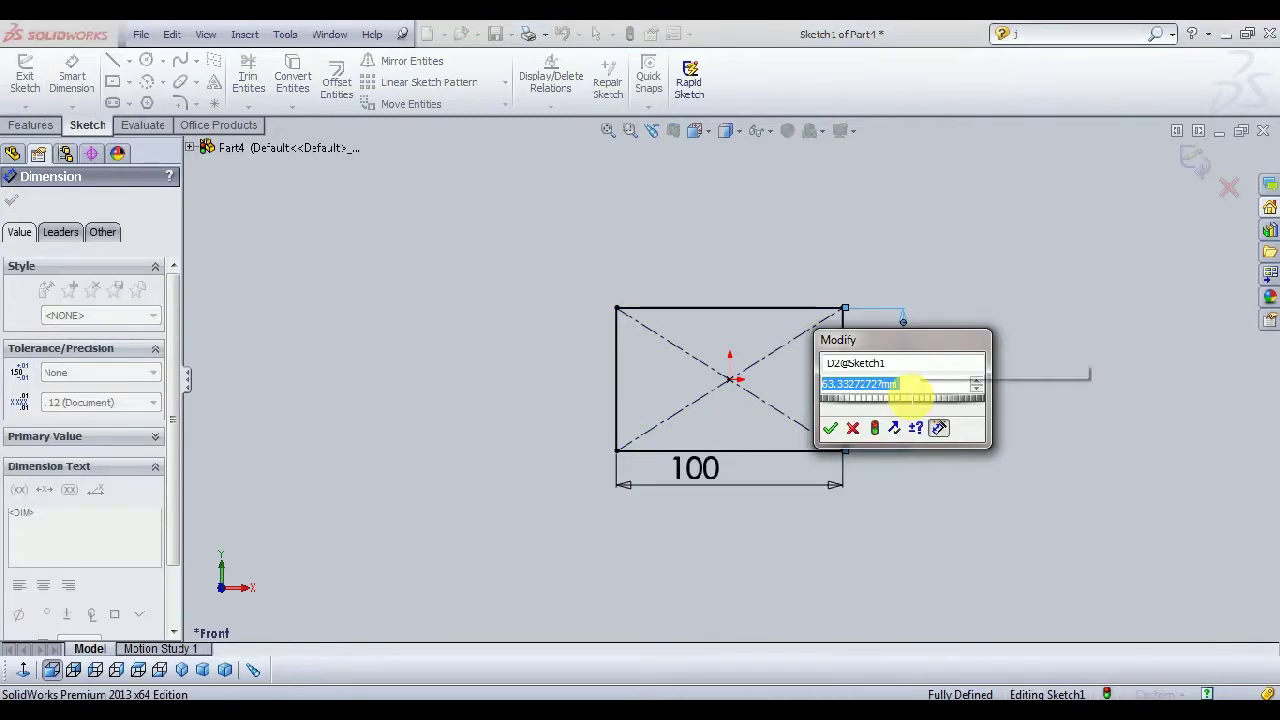
{"action": "type", "text": "50"}
{"action": "key", "text": "Return"}
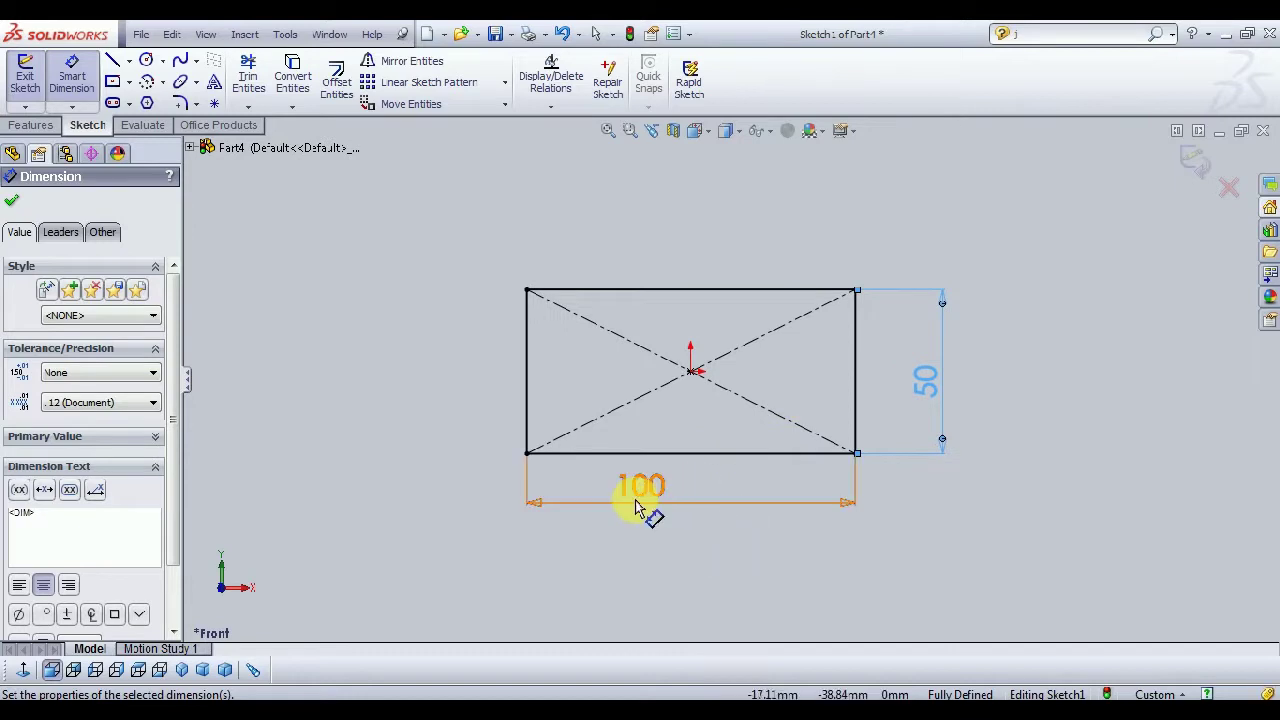
{"action": "left_click", "coordinate": [712, 508]}
{"action": "left_click", "coordinate": [640, 216]}
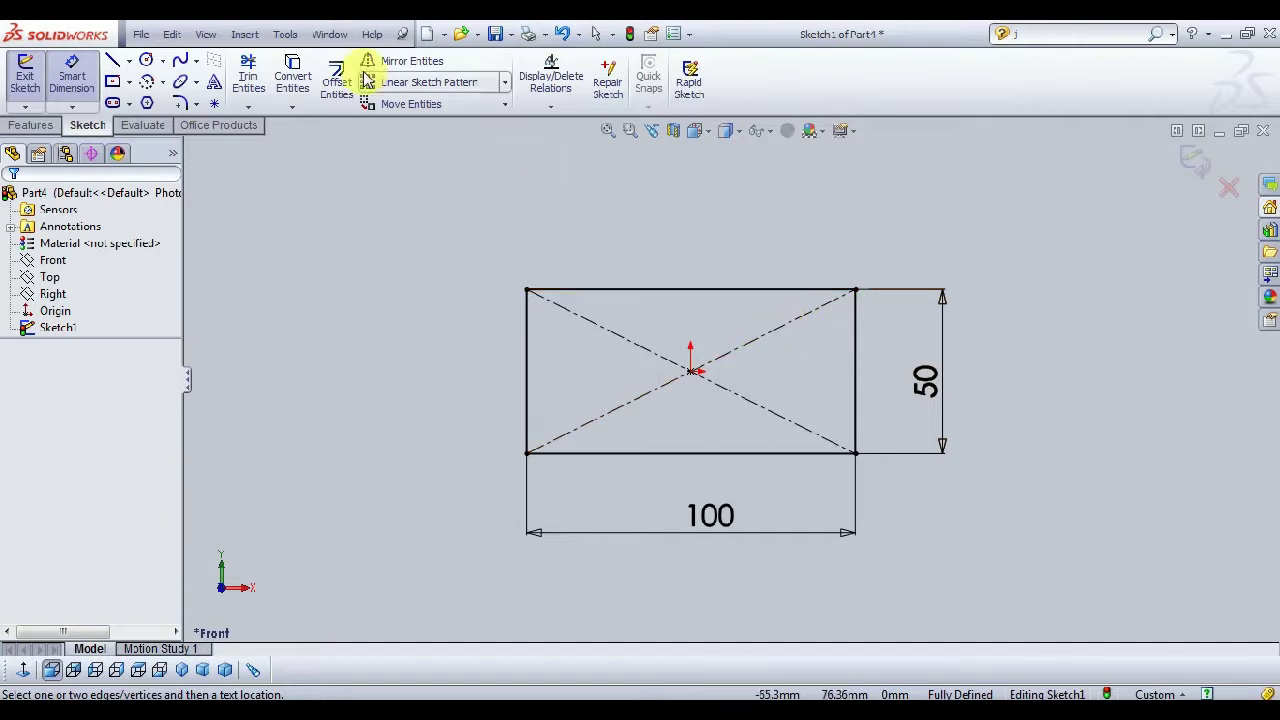
{"action": "scroll", "coordinate": [350, 80], "scroll_direction": "down", "scroll_amount": 1}
{"action": "scroll", "coordinate": [352, 78], "scroll_direction": "up", "scroll_amount": 1}
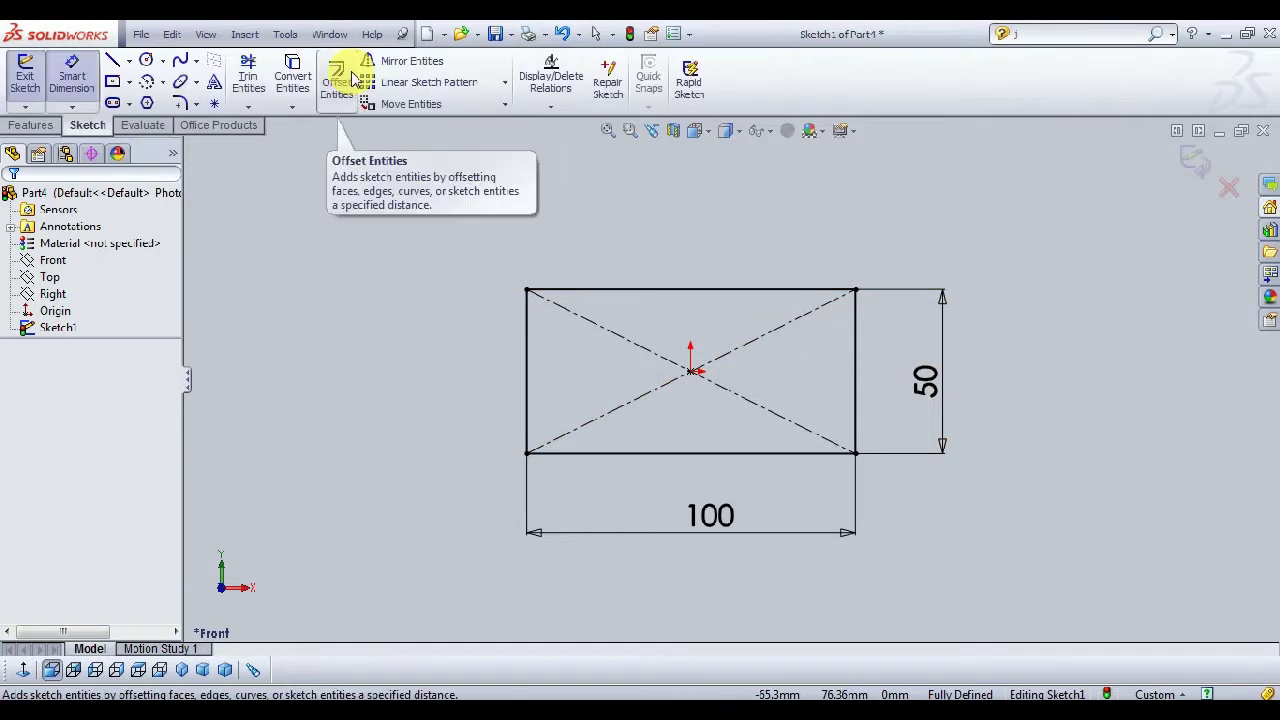
Step: Round the rectangle's bottom-left and bottom-right corners with 20 mm sketch fillets
{"action": "left_click", "coordinate": [183, 104]}
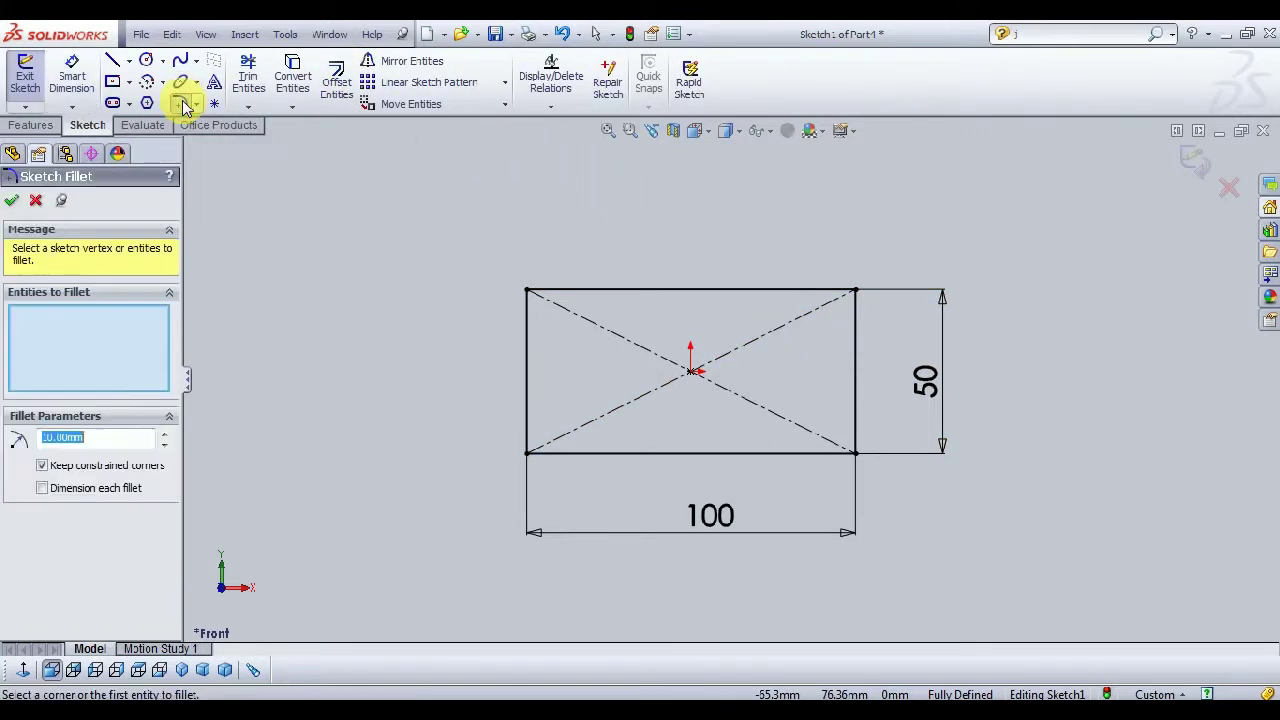
{"action": "left_click", "coordinate": [529, 434]}
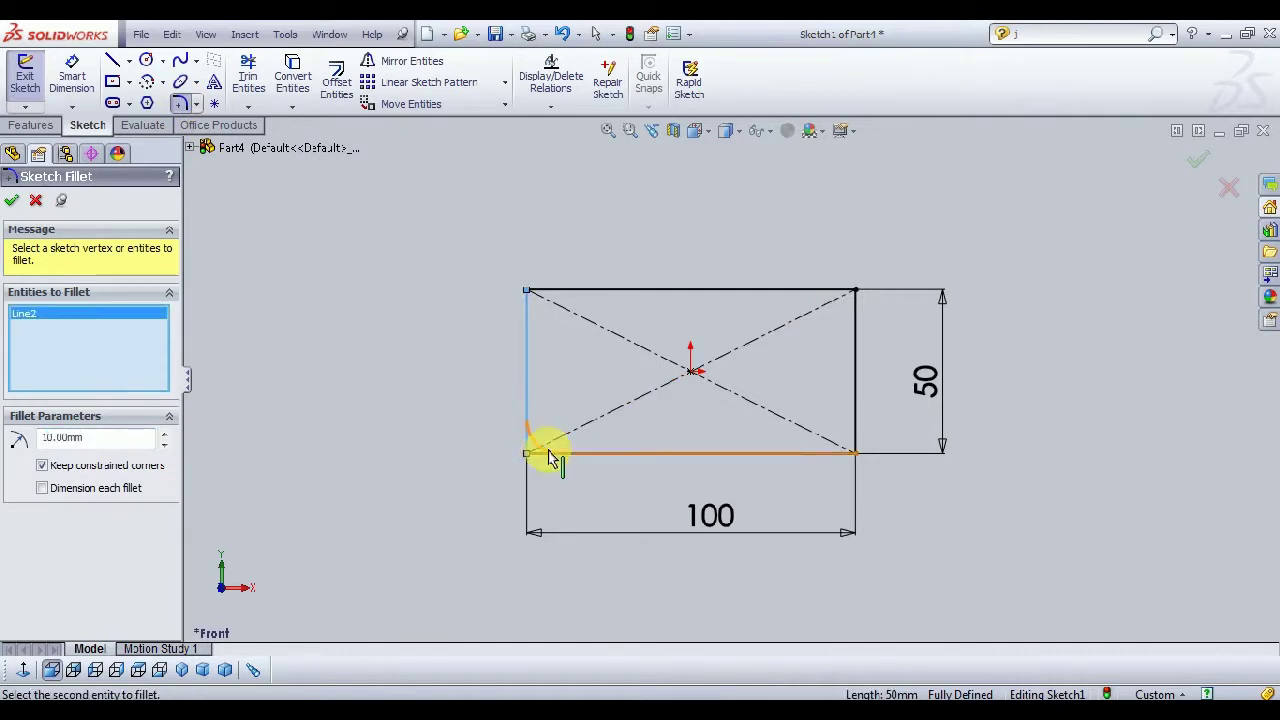
{"action": "left_click", "coordinate": [549, 456]}
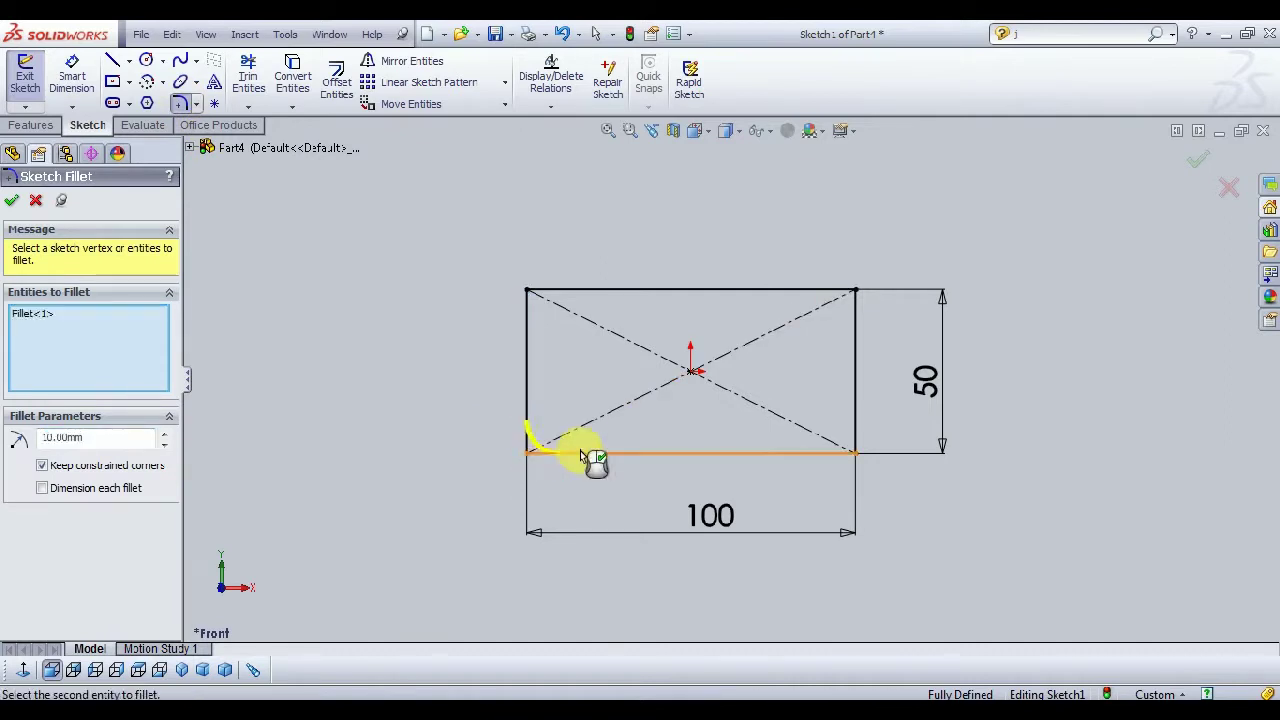
{"action": "left_click", "coordinate": [857, 425]}
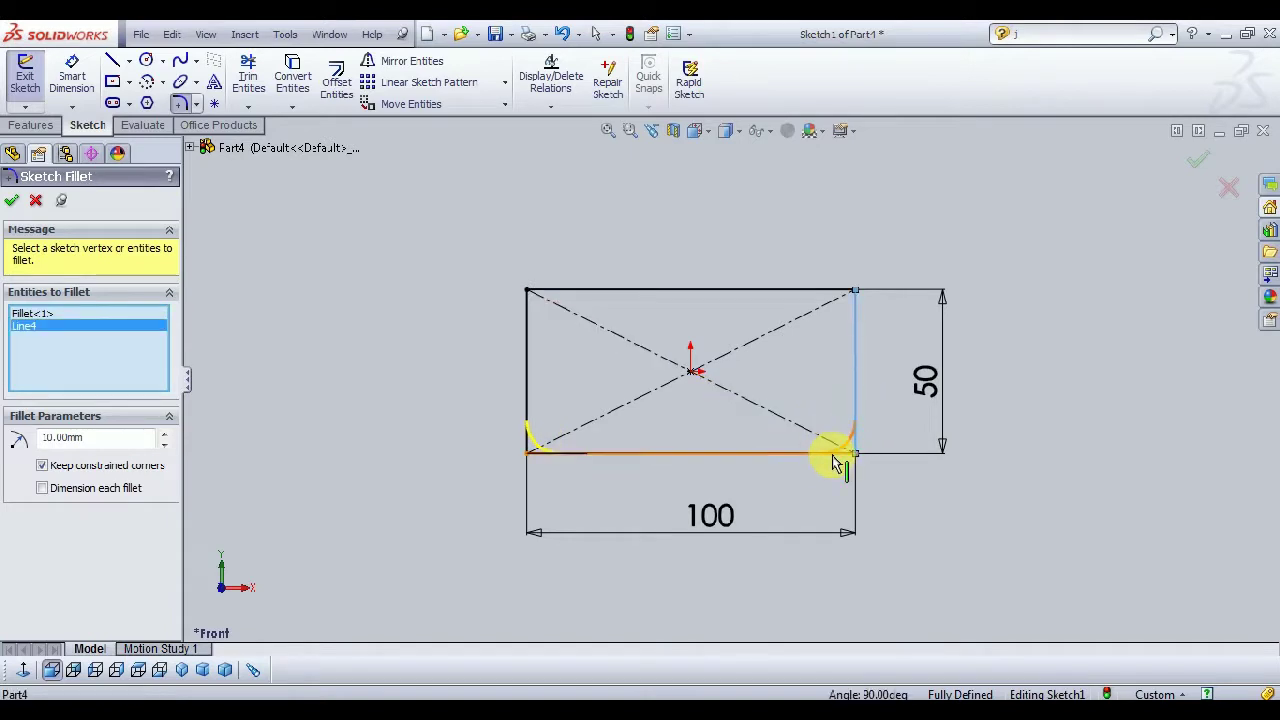
{"action": "left_click", "coordinate": [833, 455]}
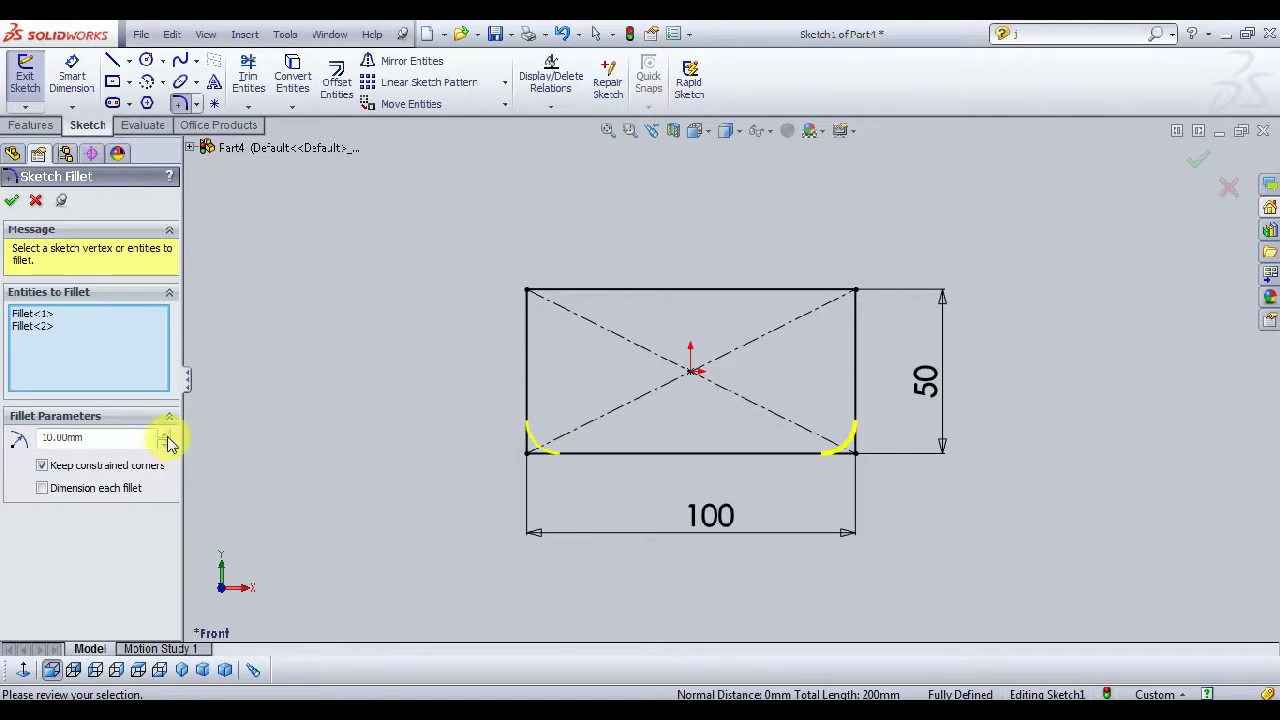
{"action": "left_click", "coordinate": [12, 201]}
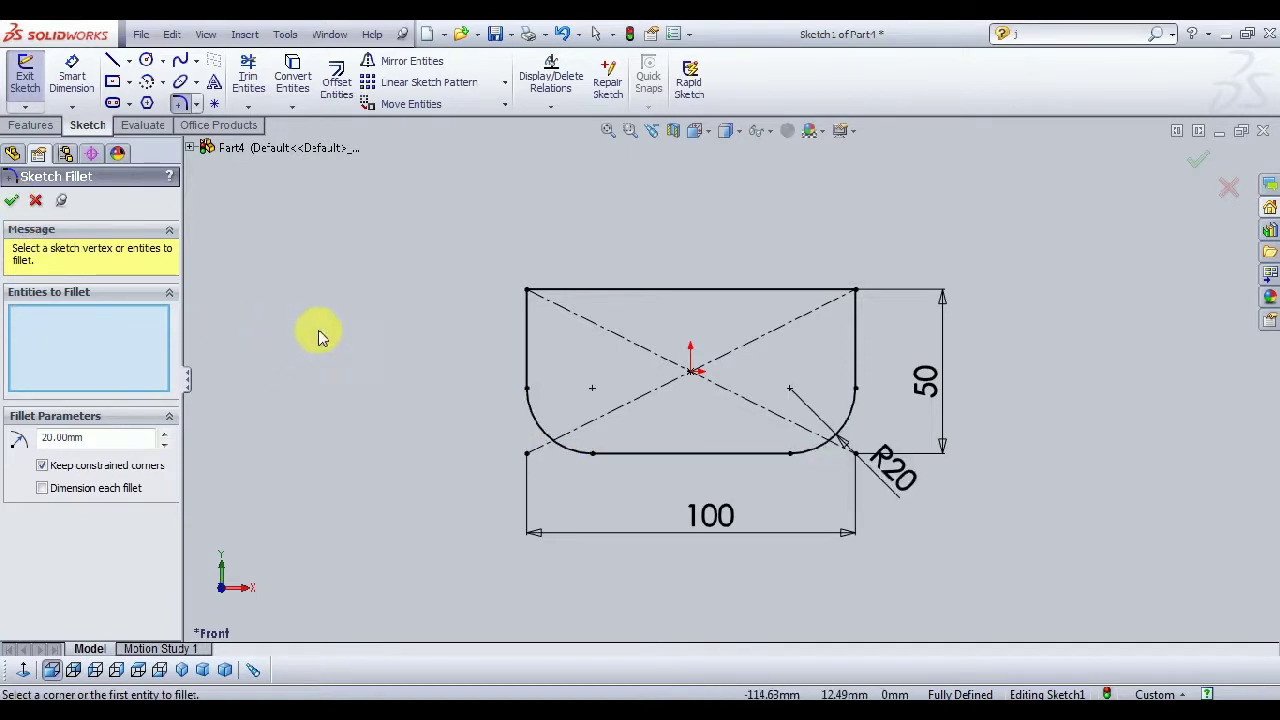
{"action": "left_click", "coordinate": [12, 200]}
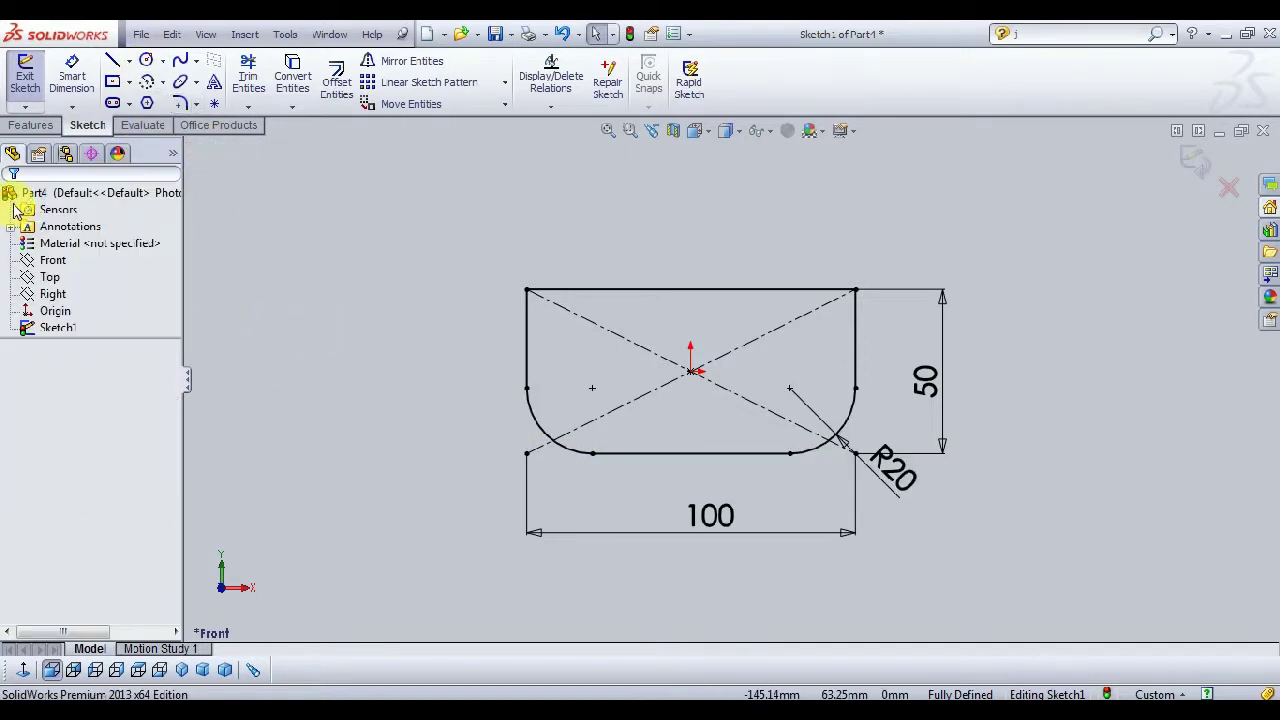
Step: Draw three circles: left and right of the origin, and one below it
{"action": "left_click", "coordinate": [145, 62]}
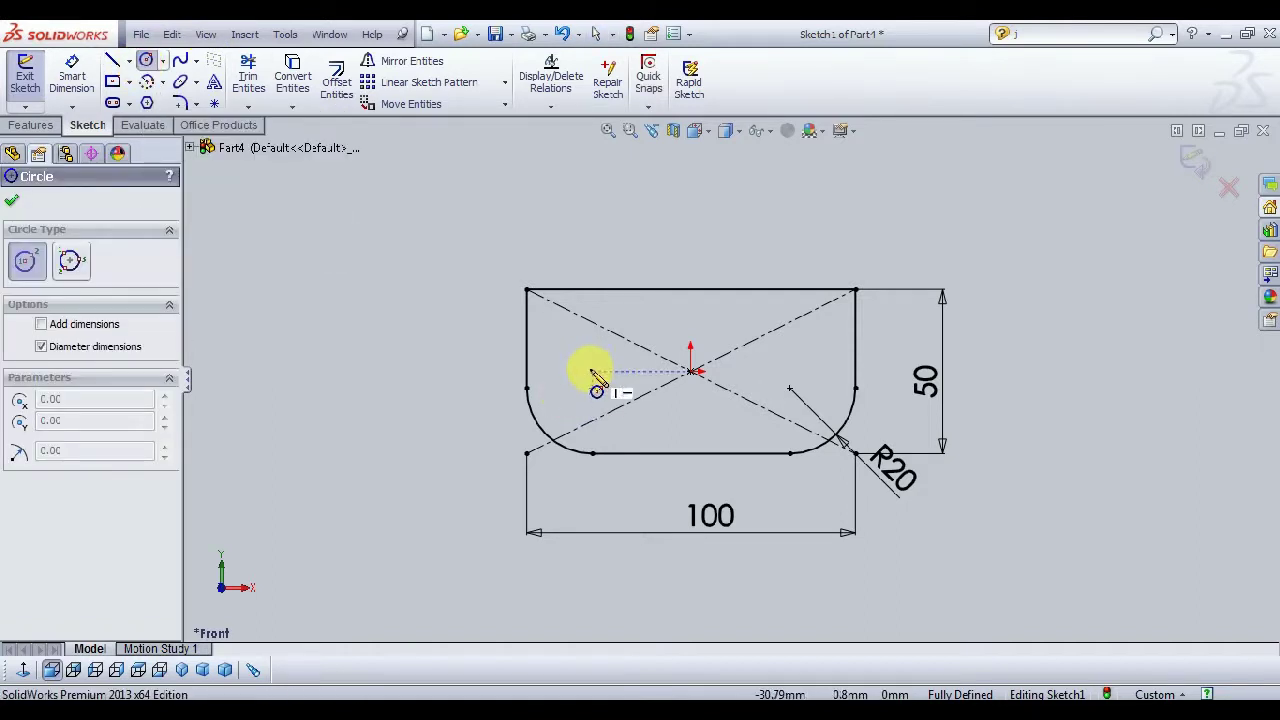
{"action": "left_click", "coordinate": [591, 371]}
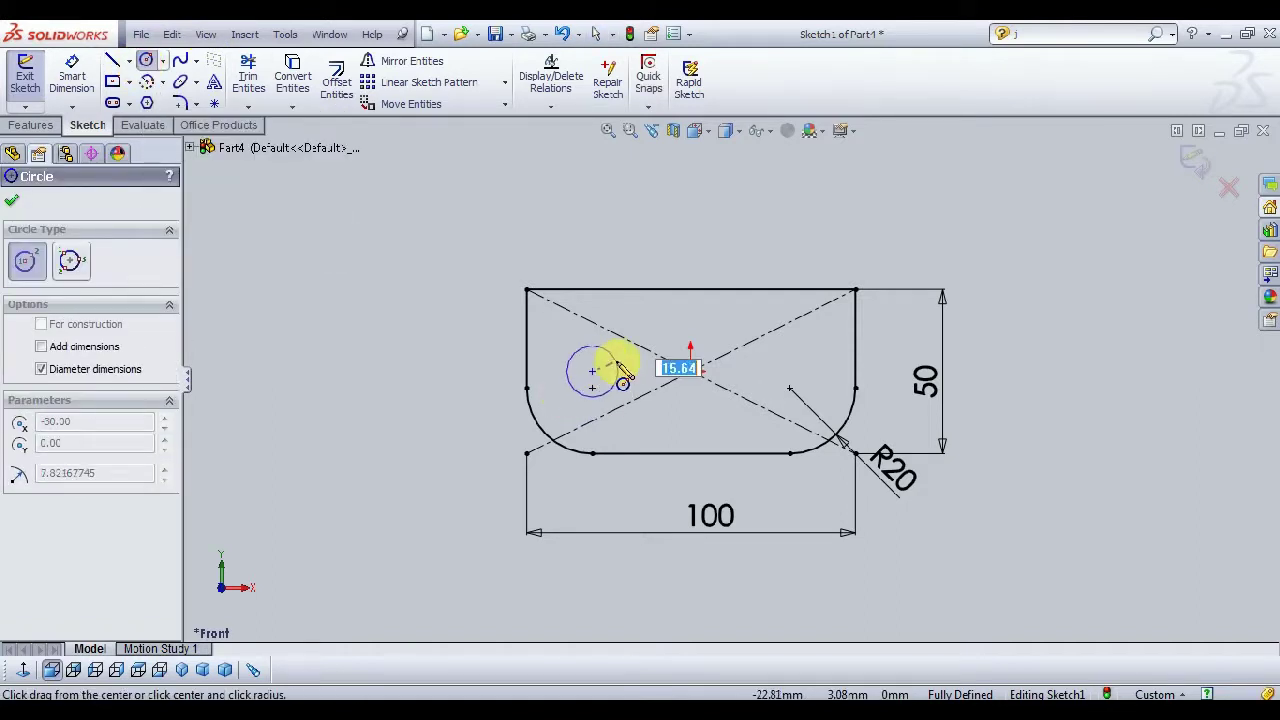
{"action": "left_click", "coordinate": [617, 365]}
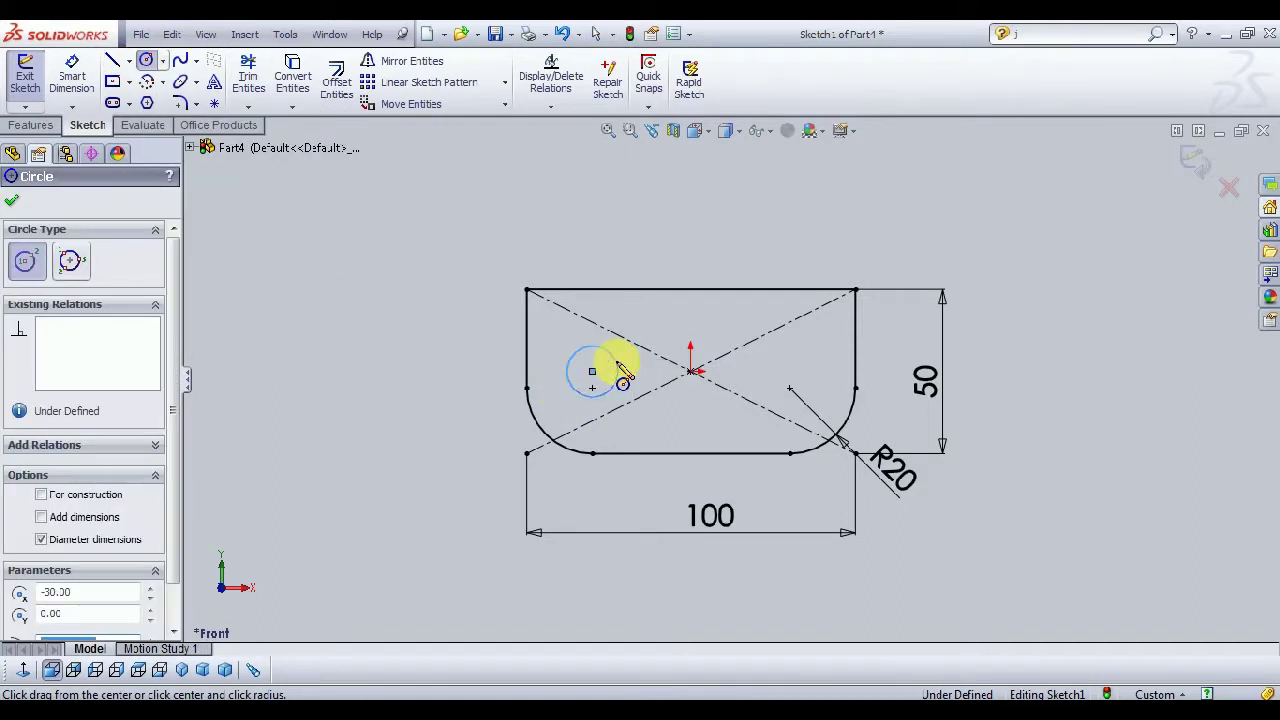
{"action": "left_click", "coordinate": [783, 372]}
{"action": "left_click", "coordinate": [796, 368]}
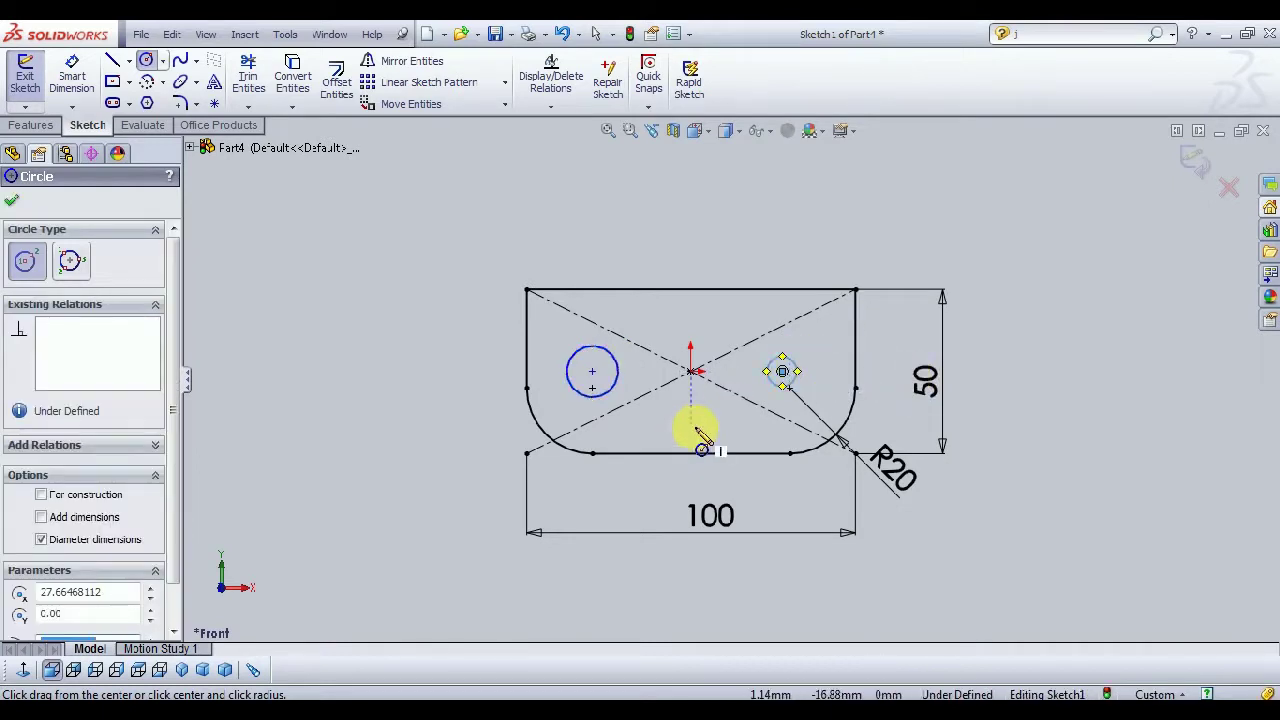
{"action": "left_click", "coordinate": [690, 427]}
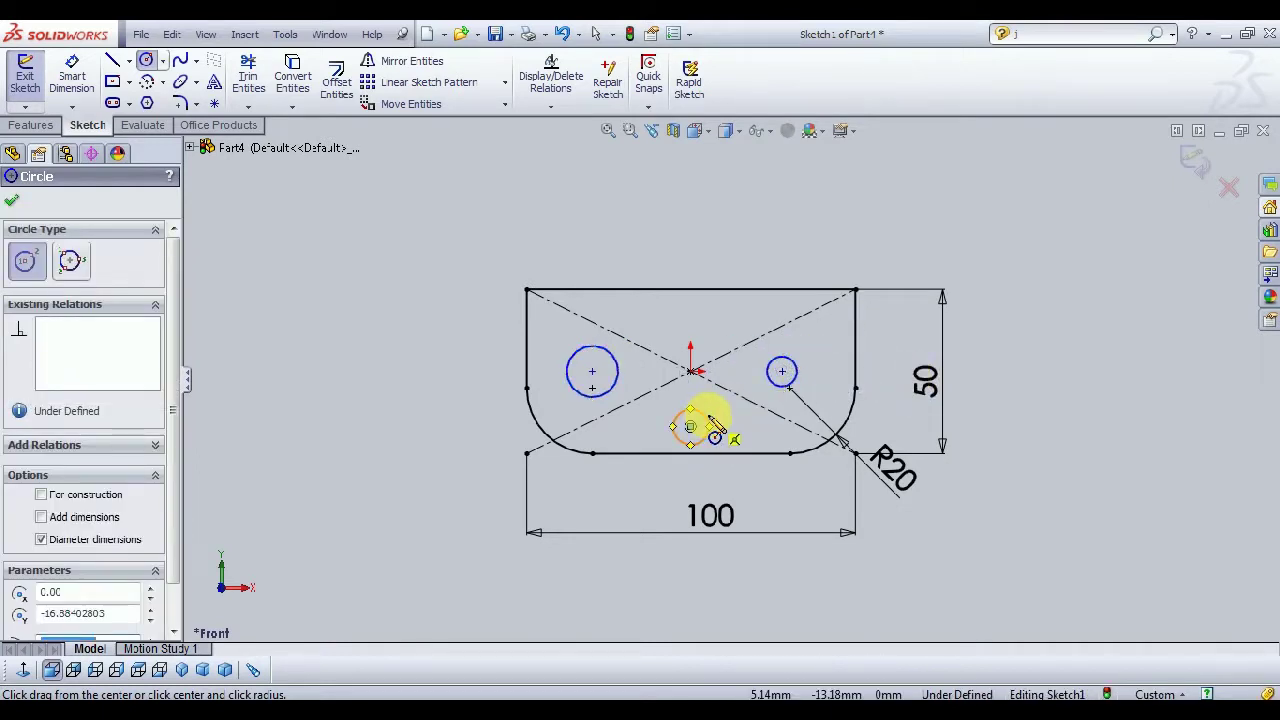
{"action": "left_click", "coordinate": [709, 418]}
{"action": "key", "text": "Escape"}
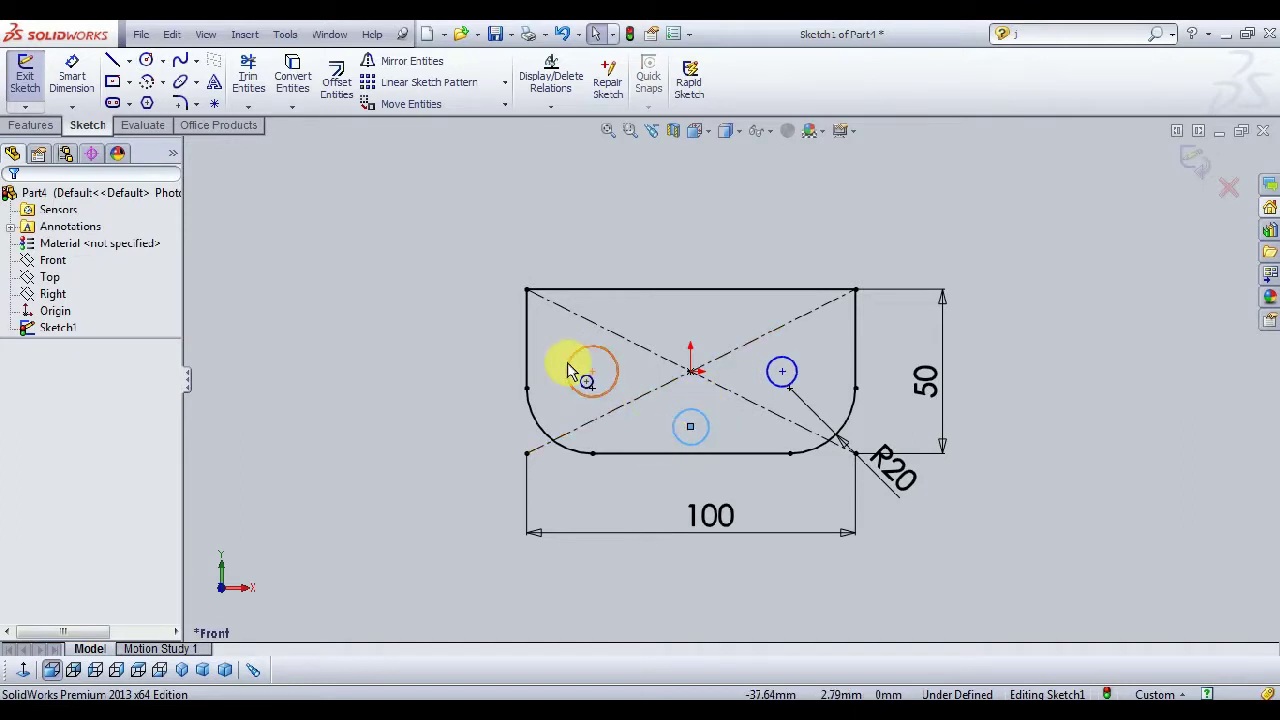
Step: Apply an Equal relation to the three circles
{"action": "left_click", "coordinate": [570, 370]}
{"action": "left_click", "coordinate": [695, 412], "text": "ctrl"}
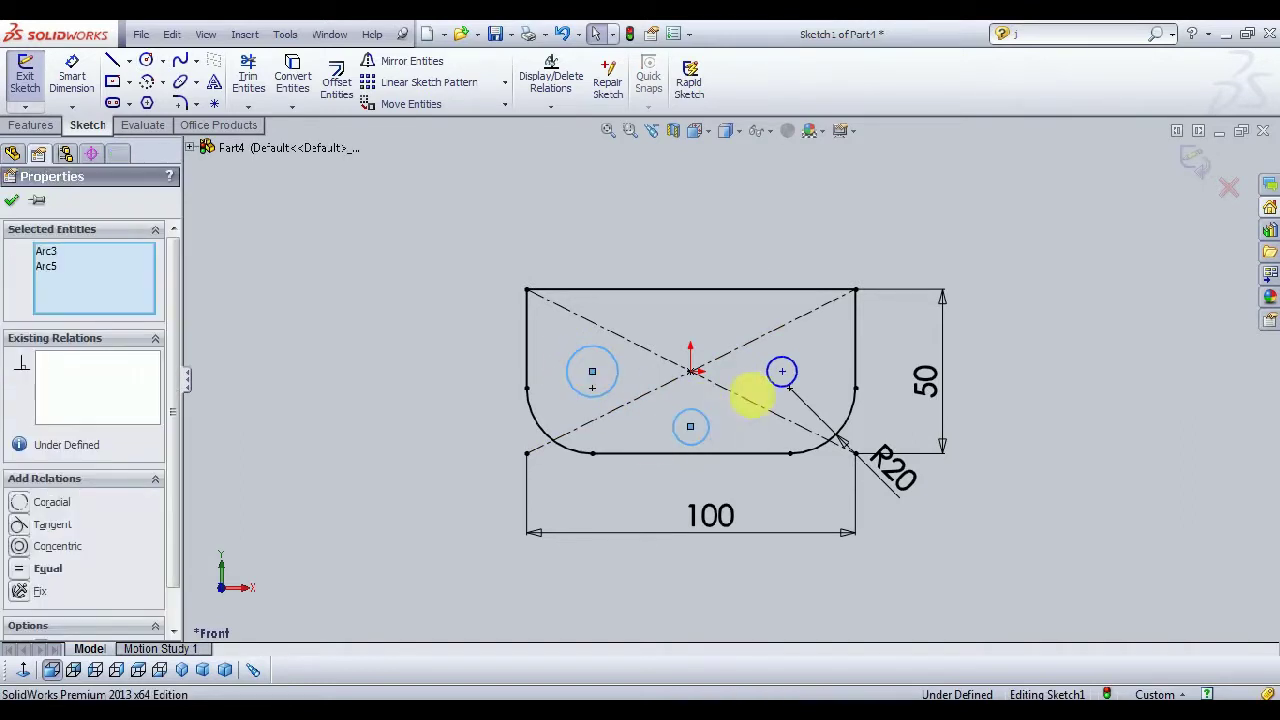
{"action": "left_click", "coordinate": [771, 384], "text": "ctrl"}
{"action": "left_click", "coordinate": [18, 552]}
{"action": "left_click", "coordinate": [312, 468]}
{"action": "left_click", "coordinate": [90, 72]}
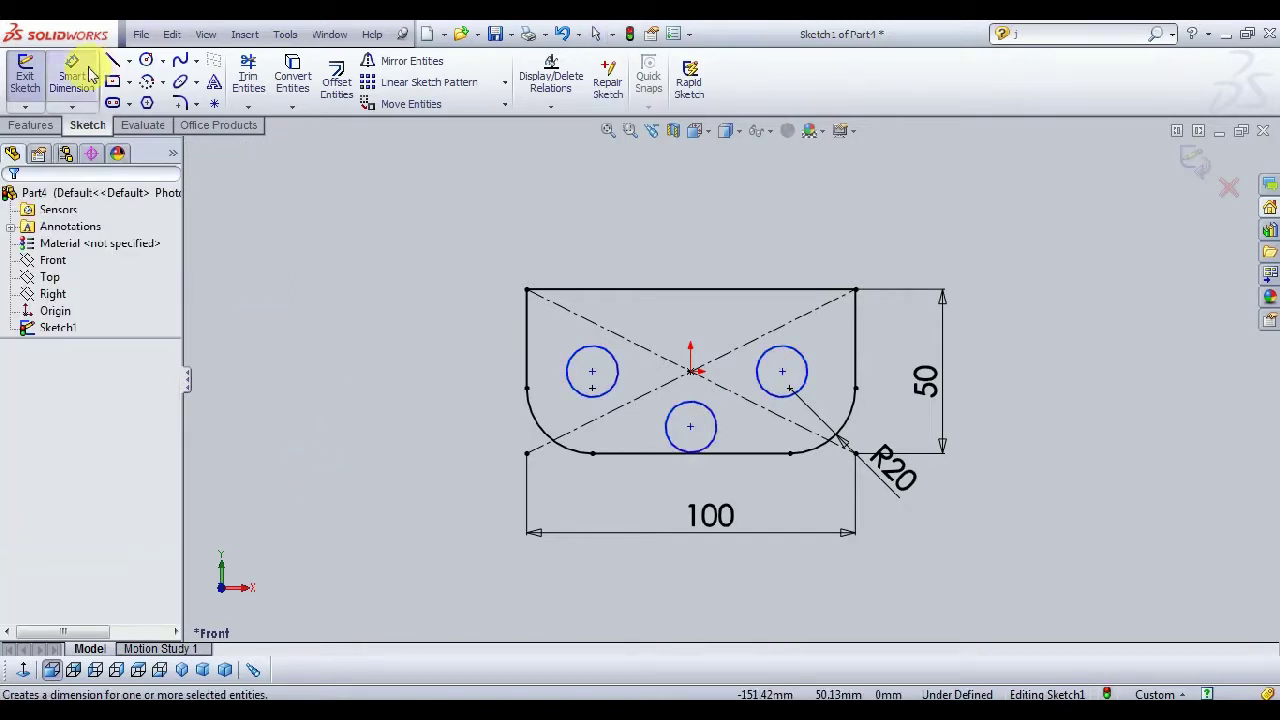
Step: Dimension the left circle's diameter at 5 mm, then change it to 8 mm
{"action": "left_click", "coordinate": [574, 356]}
{"action": "left_click", "coordinate": [428, 302]}
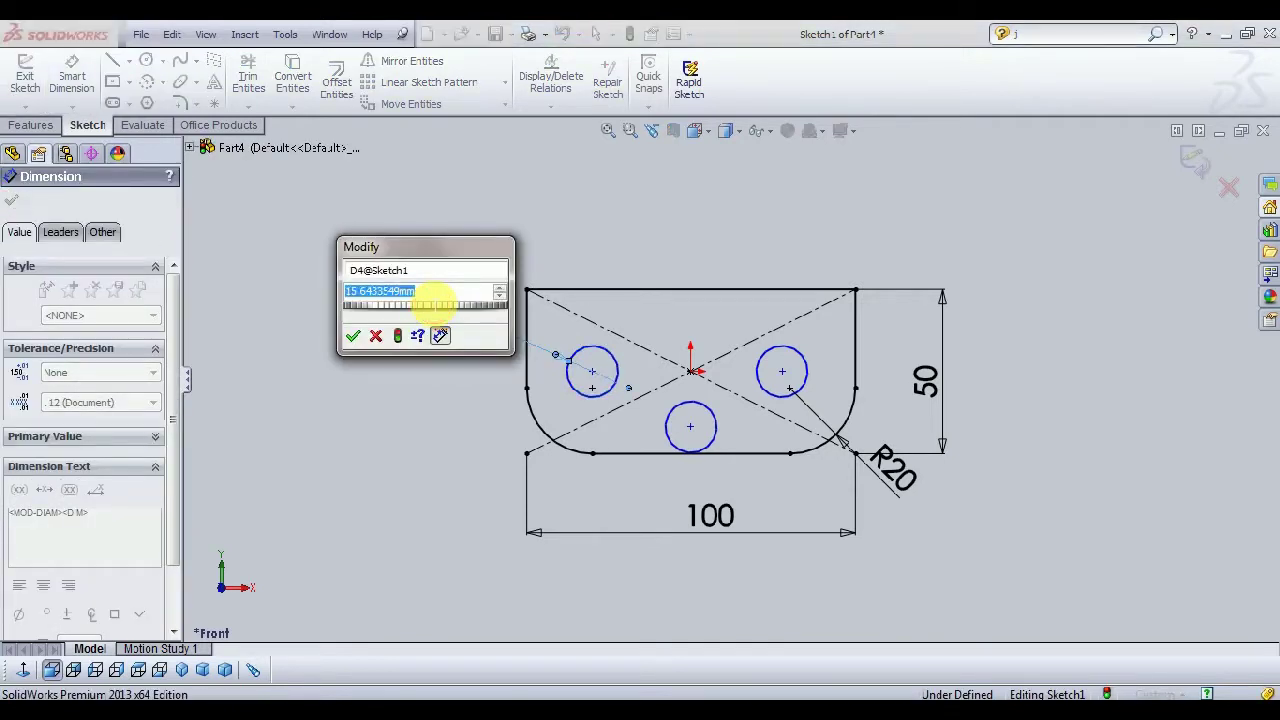
{"action": "type", "text": "5"}
{"action": "key", "text": "Return"}
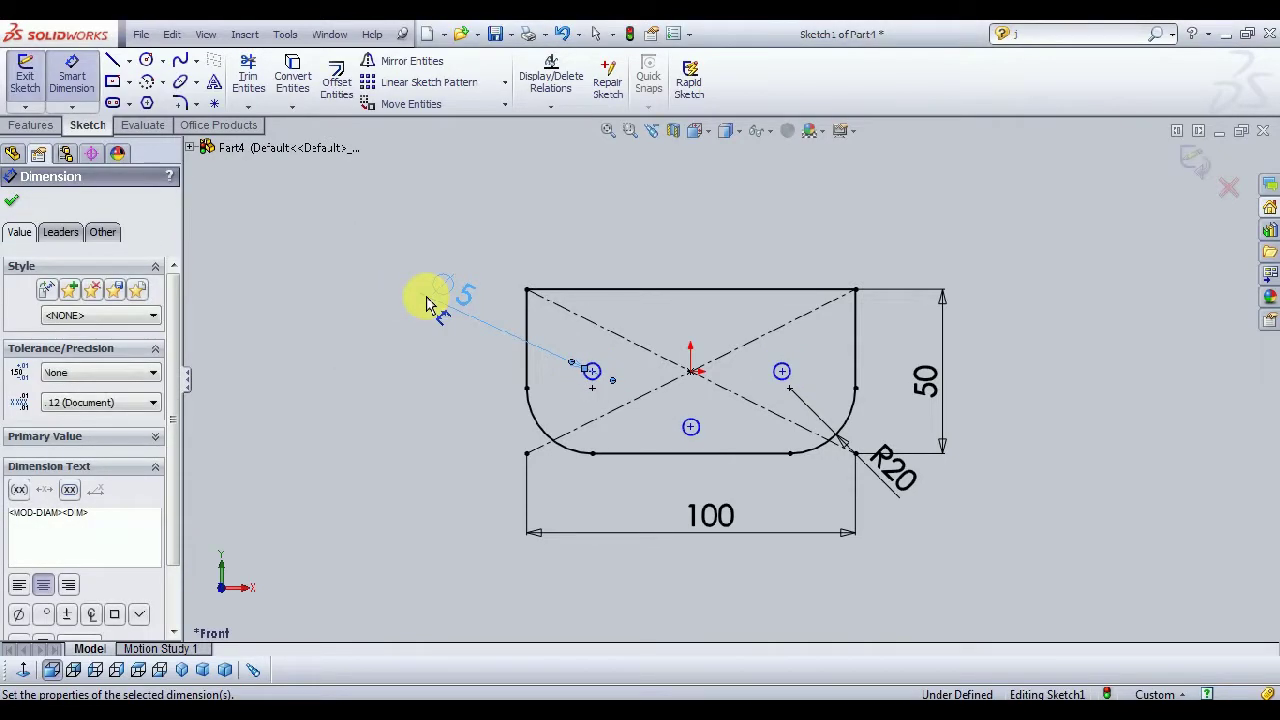
{"action": "double_click", "coordinate": [466, 294]}
{"action": "type", "text": "8"}
{"action": "key", "text": "Return"}
{"action": "scroll", "coordinate": [698, 410], "scroll_direction": "down", "scroll_amount": 2}
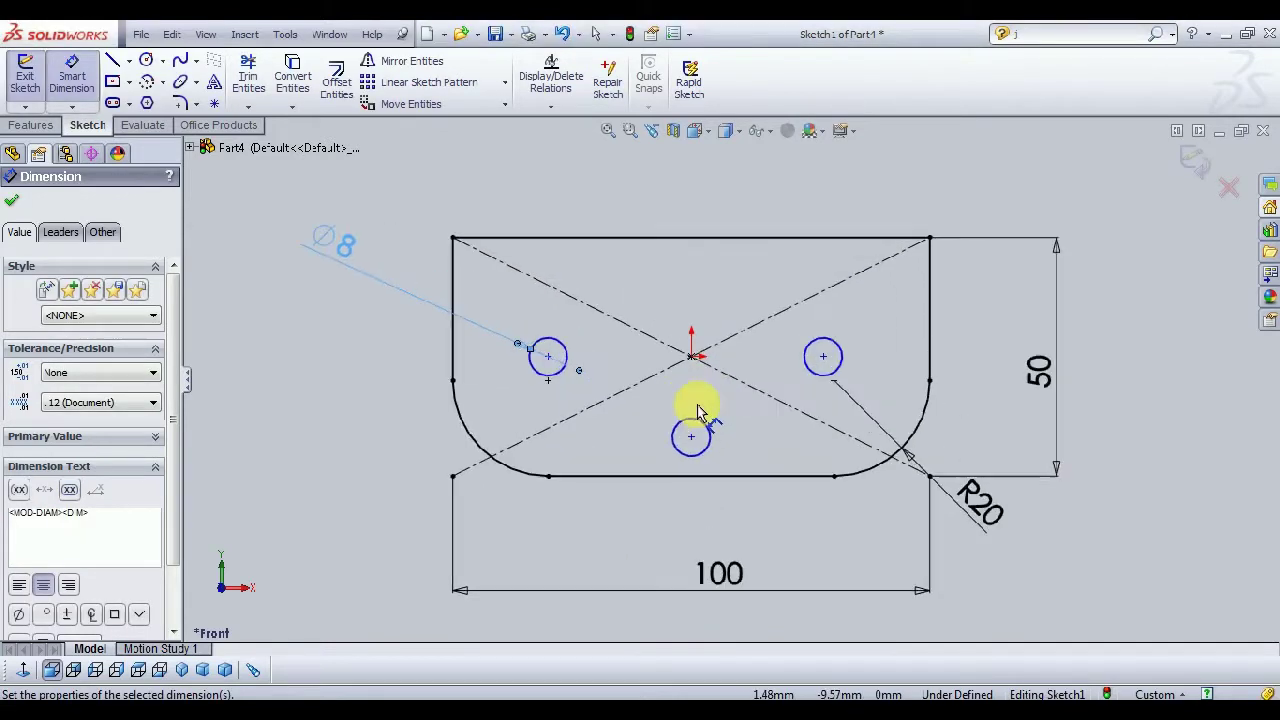
{"action": "scroll", "coordinate": [676, 404], "scroll_direction": "down", "scroll_amount": 1}
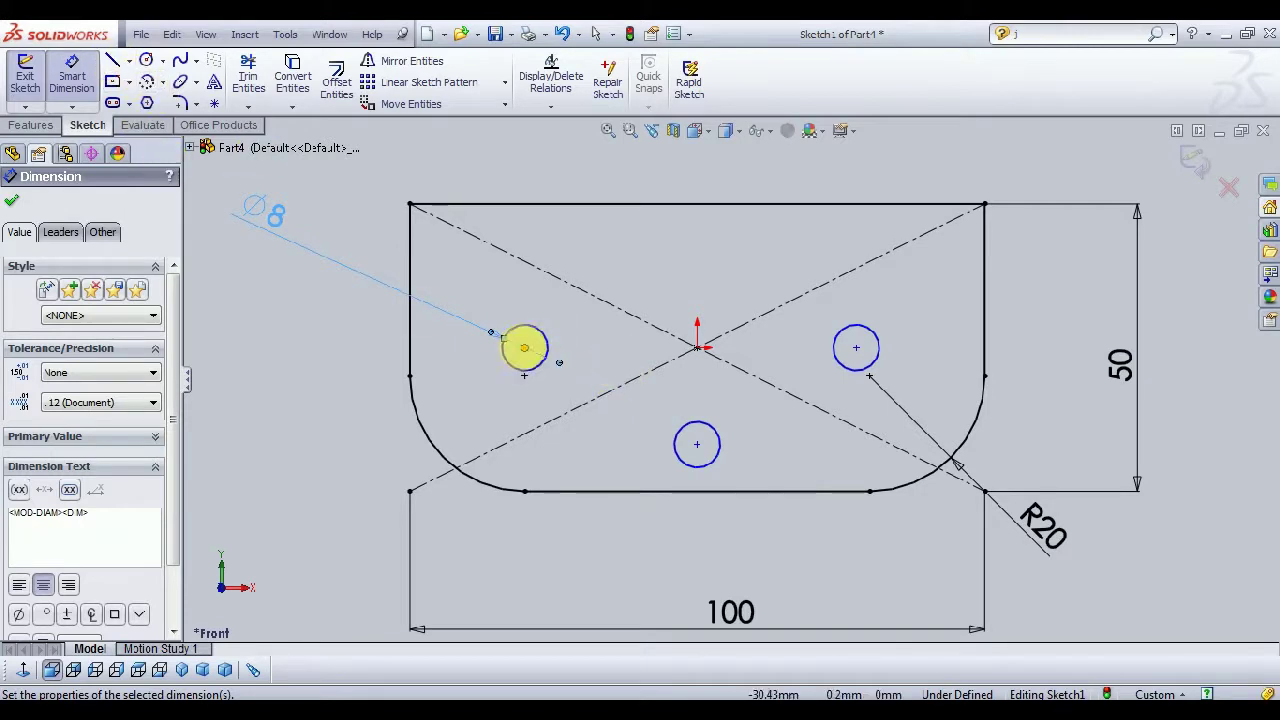
{"action": "left_click", "coordinate": [12, 200]}
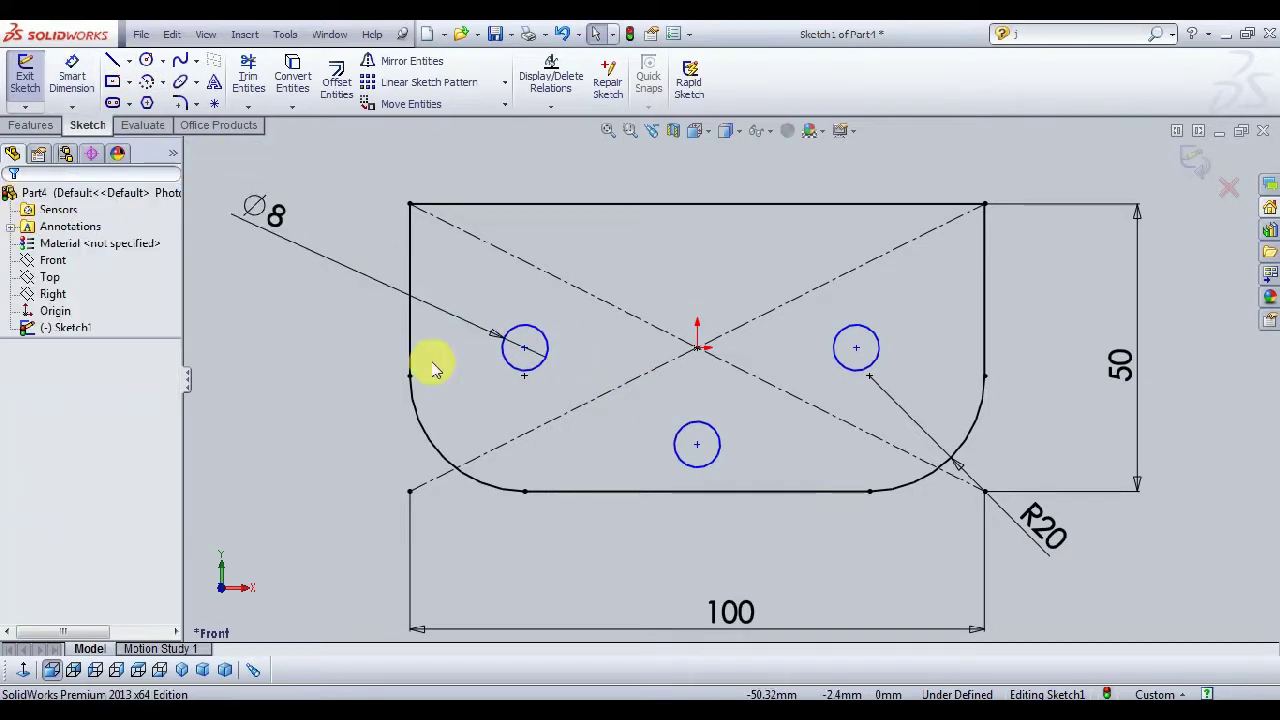
Step: Align the upper hole centres horizontally with the origin and the lower hole vertically below it
{"action": "left_click", "coordinate": [524, 347]}
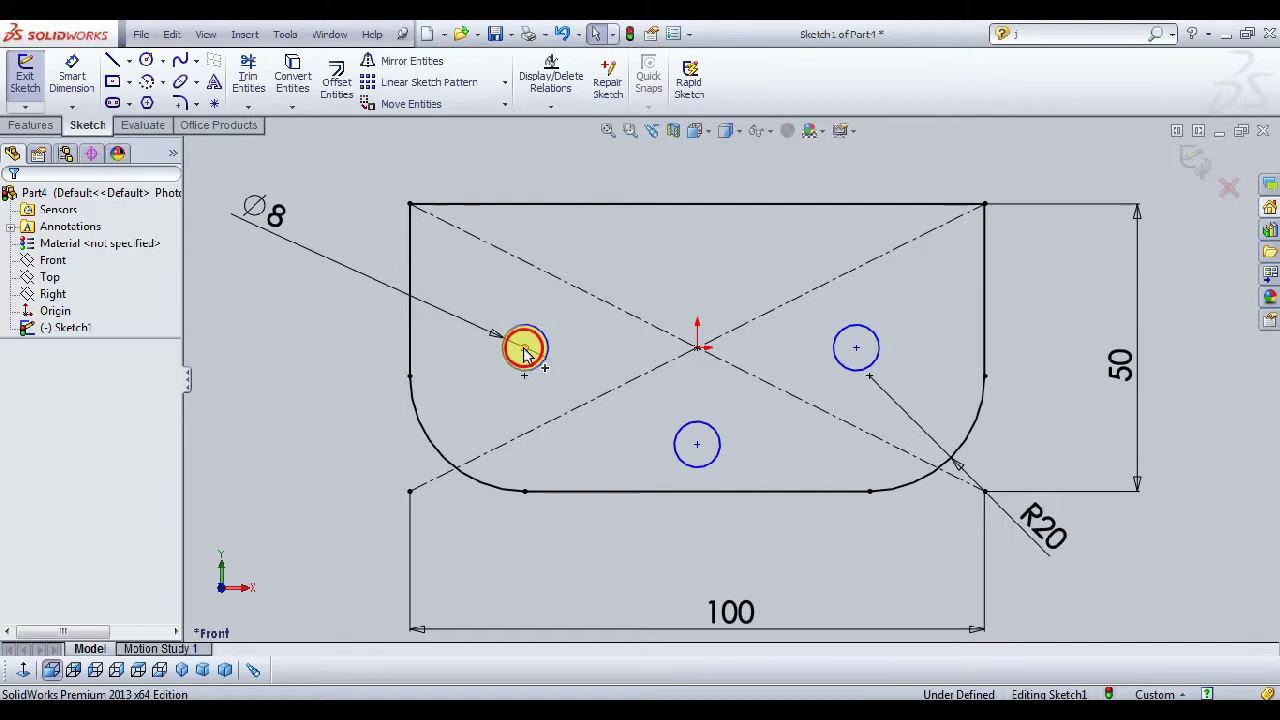
{"action": "left_click", "coordinate": [697, 347], "text": "ctrl"}
{"action": "left_click", "coordinate": [855, 350], "text": "ctrl"}
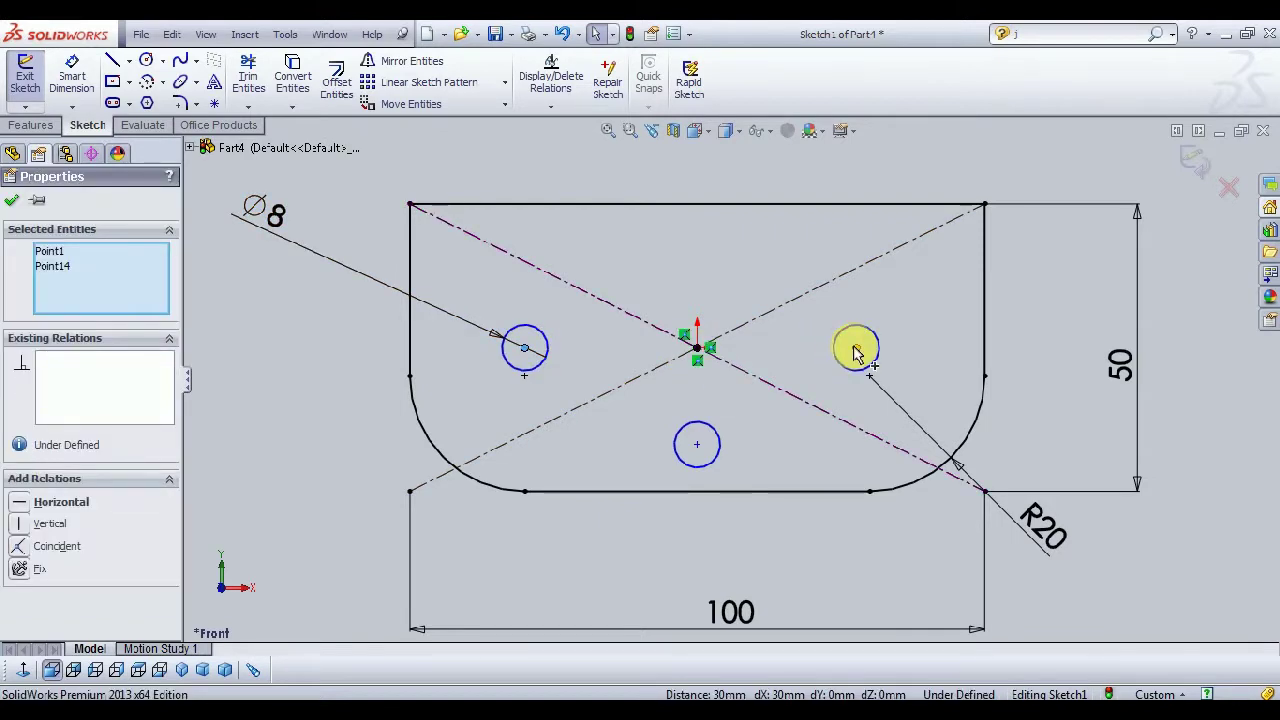
{"action": "left_click", "coordinate": [272, 432]}
{"action": "left_click", "coordinate": [697, 446]}
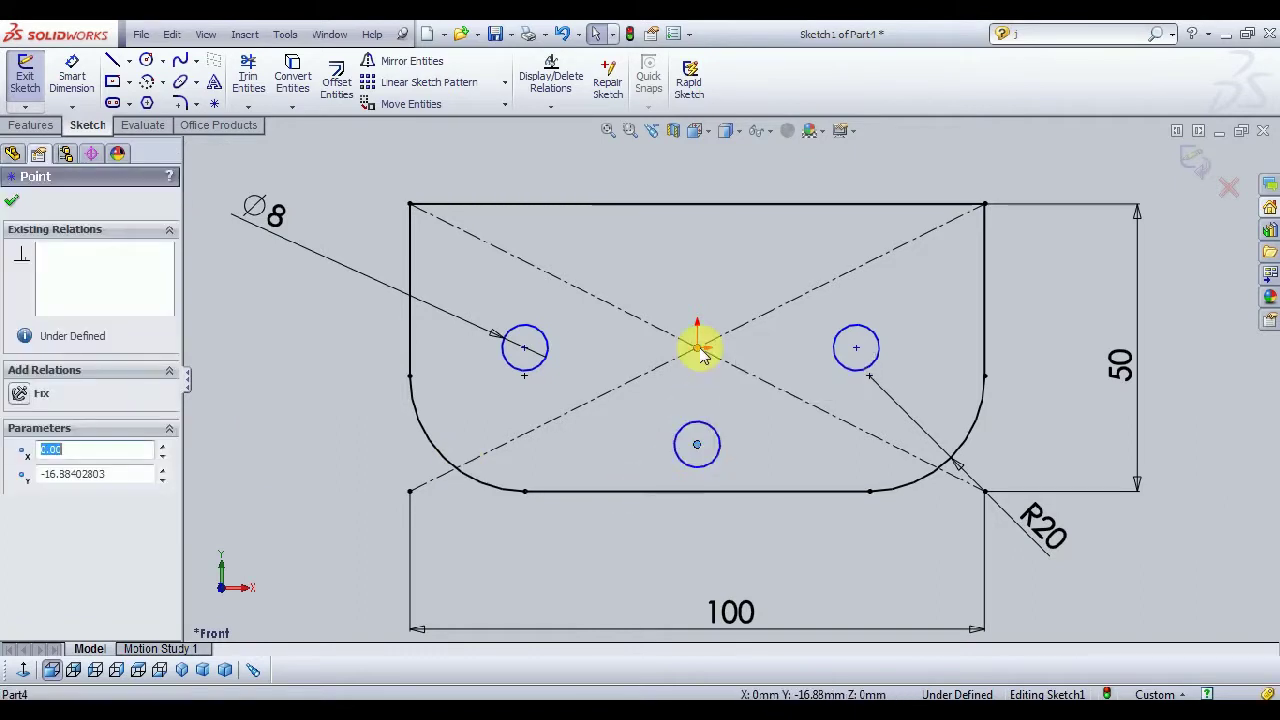
{"action": "left_click", "coordinate": [697, 348], "text": "ctrl"}
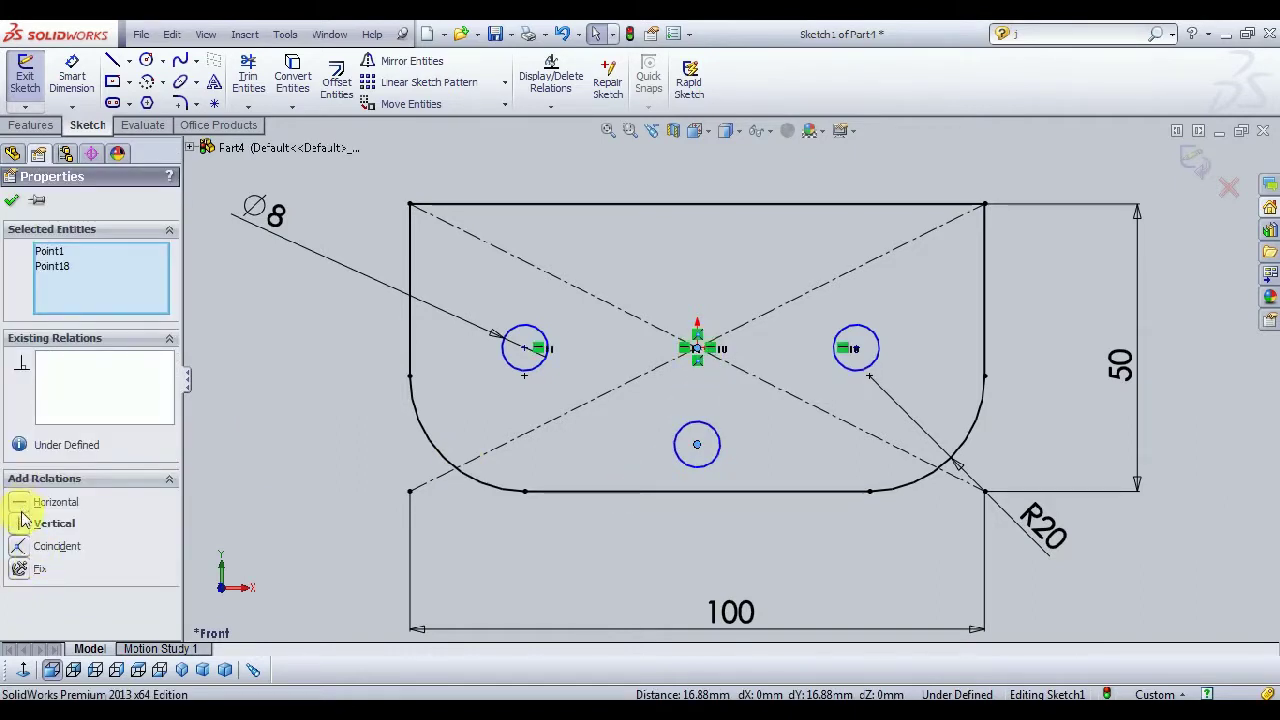
{"action": "left_click", "coordinate": [286, 459]}
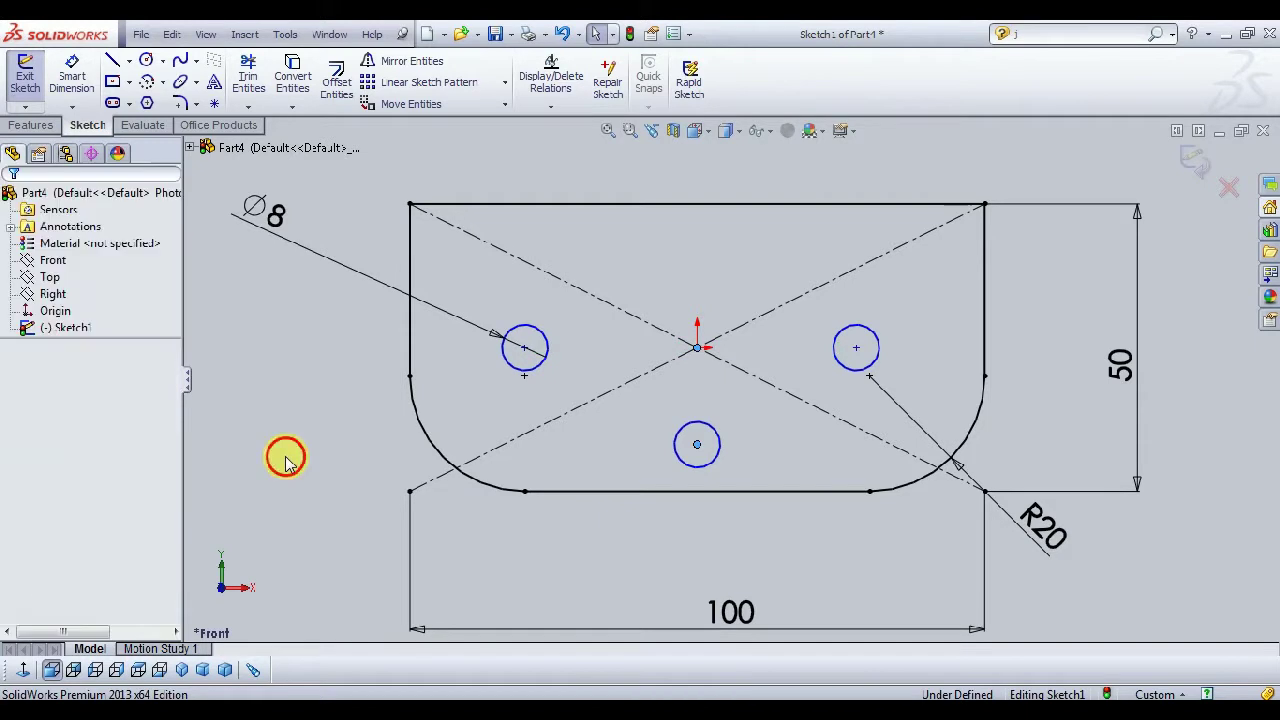
Step: Dimension the distance between the upper hole centres as 55 mm
{"action": "left_click", "coordinate": [525, 348]}
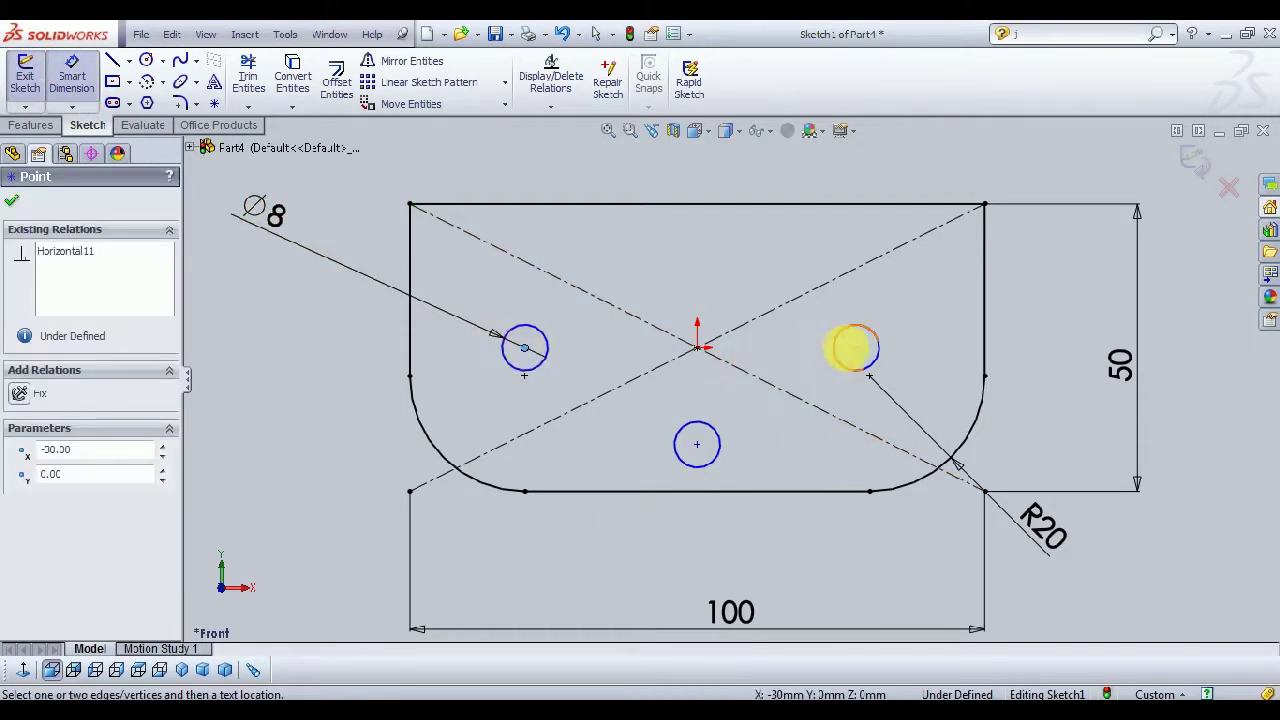
{"action": "left_click", "coordinate": [856, 348]}
{"action": "left_click", "coordinate": [684, 160]}
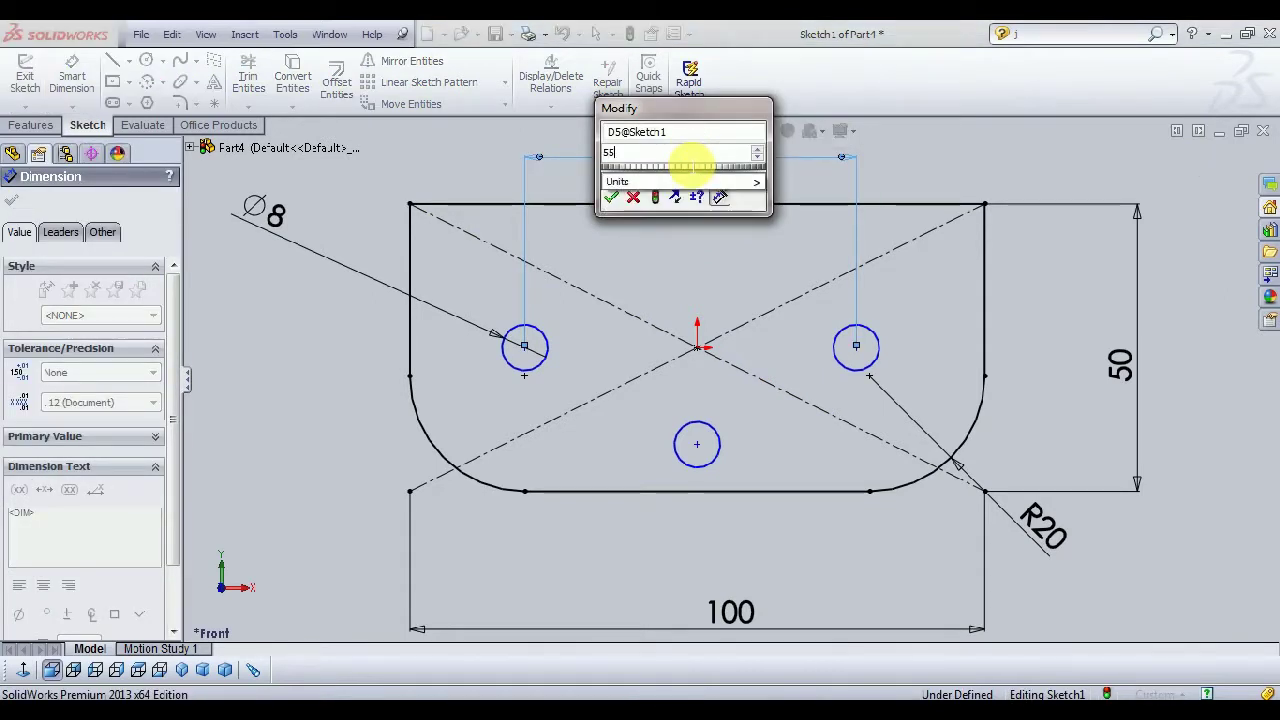
{"action": "key", "text": "Return"}
{"action": "key", "text": "Escape"}
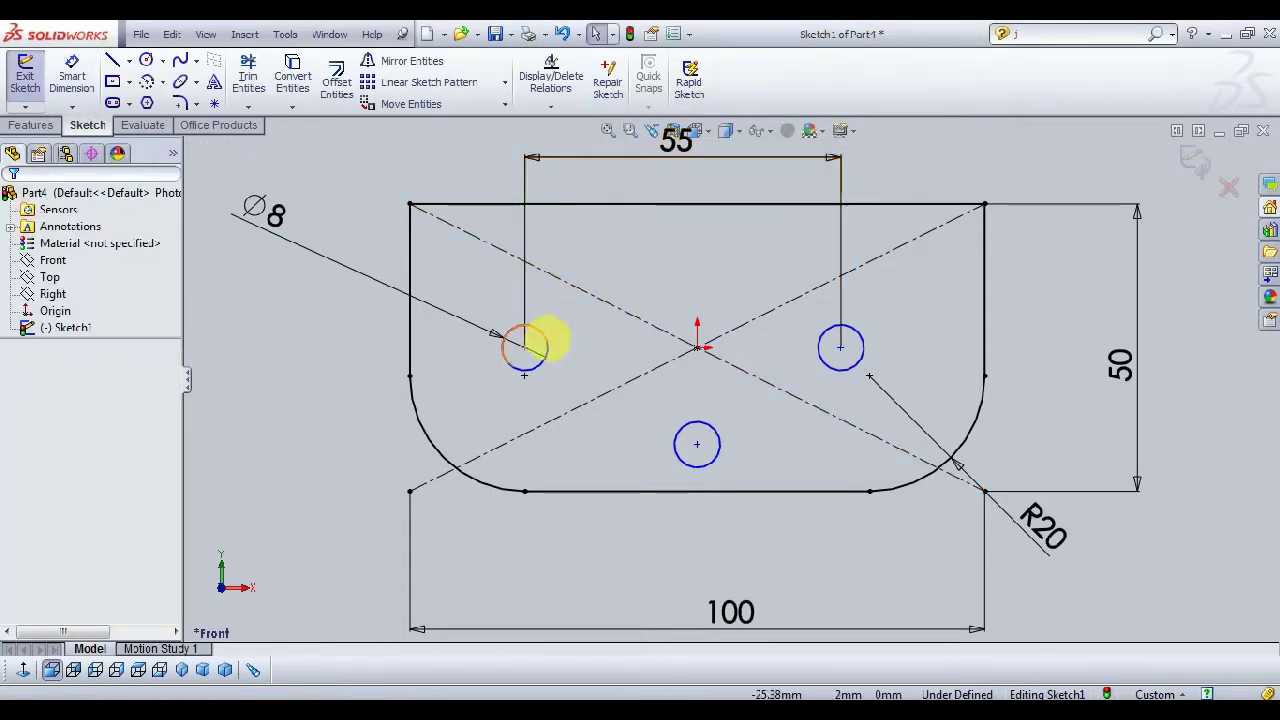
Step: Select the two upper hole centres and the origin, then choose the Centerline tool
{"action": "left_click", "coordinate": [524, 349]}
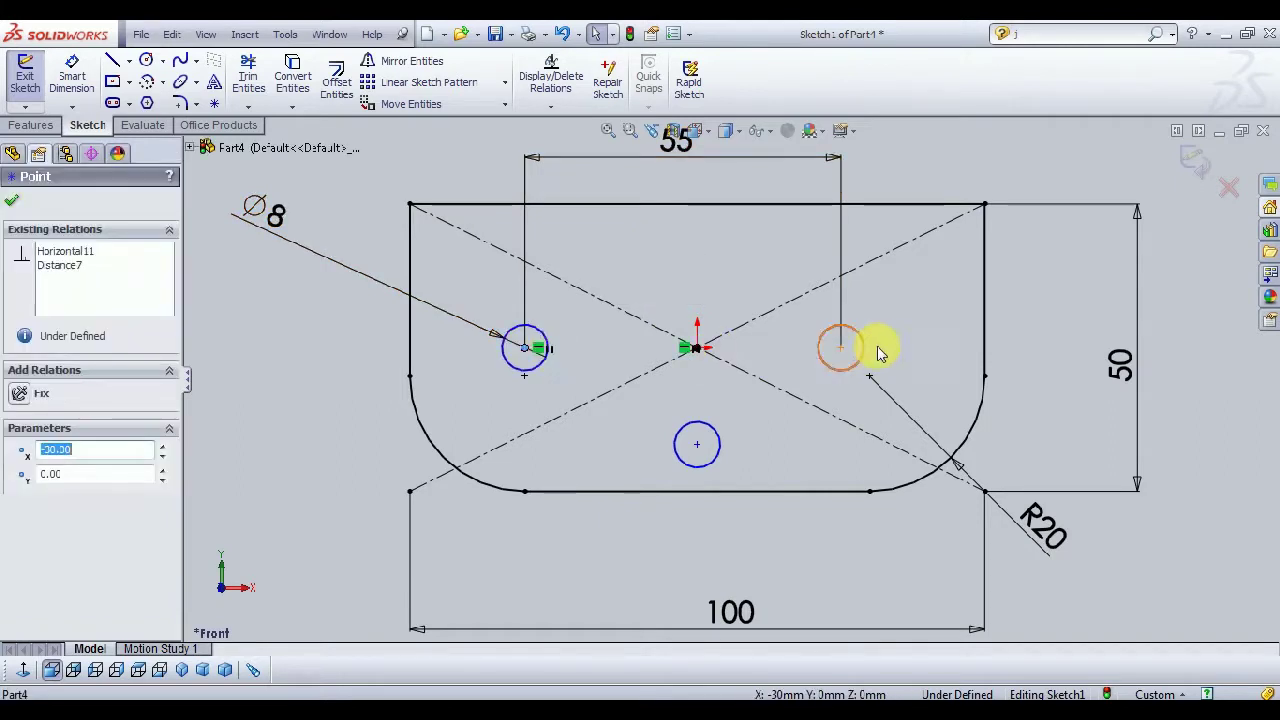
{"action": "left_click", "coordinate": [842, 348], "text": "ctrl"}
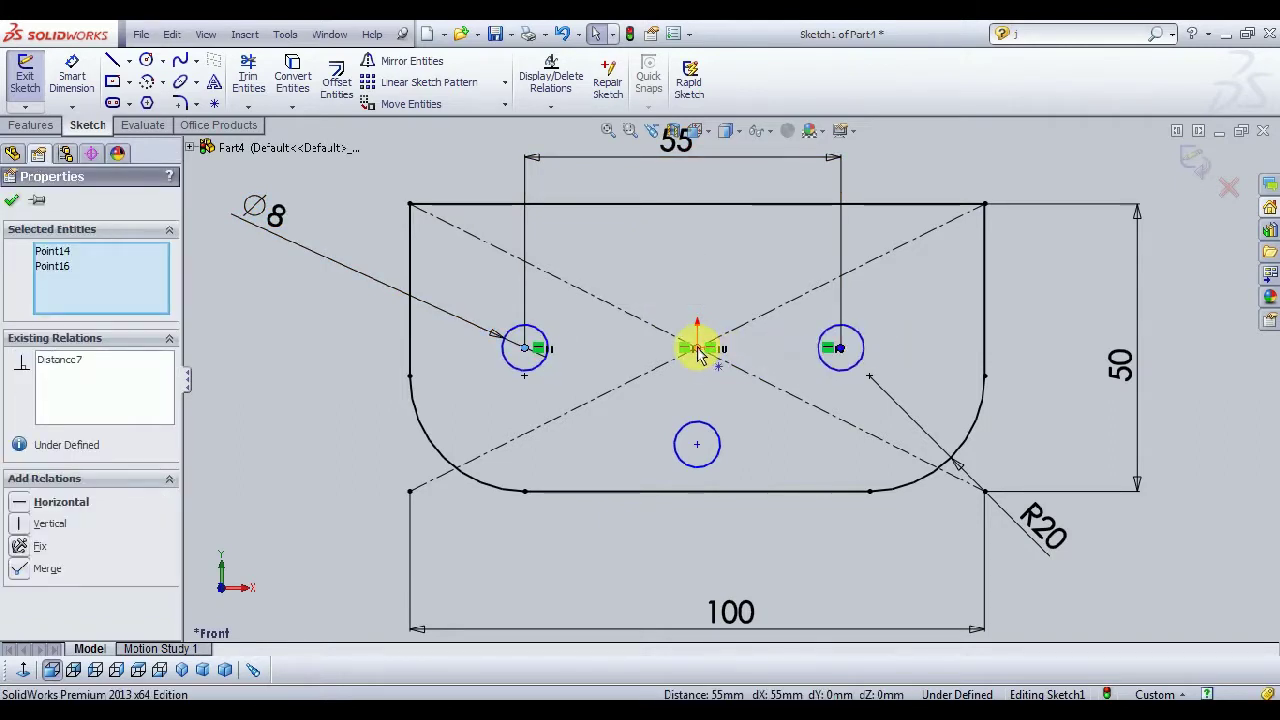
{"action": "left_click", "coordinate": [699, 350], "text": "ctrl"}
{"action": "left_click", "coordinate": [278, 463]}
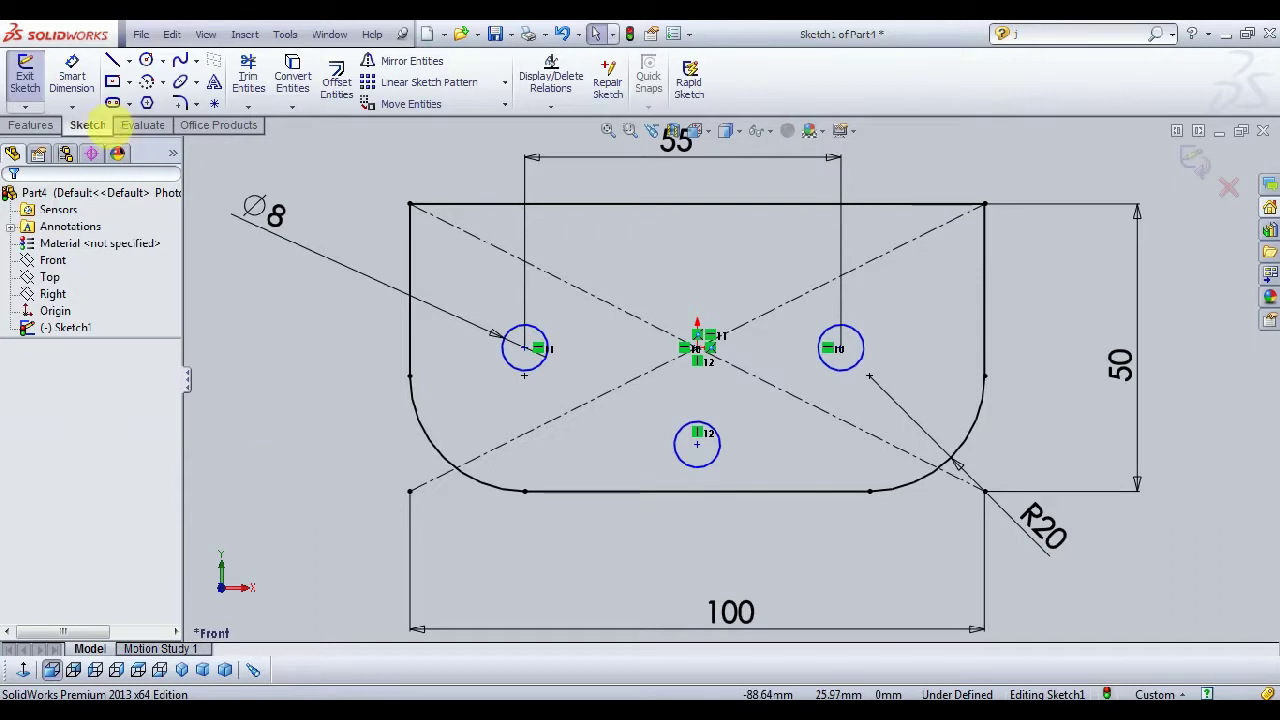
{"action": "left_click", "coordinate": [128, 62]}
{"action": "left_click", "coordinate": [150, 97]}
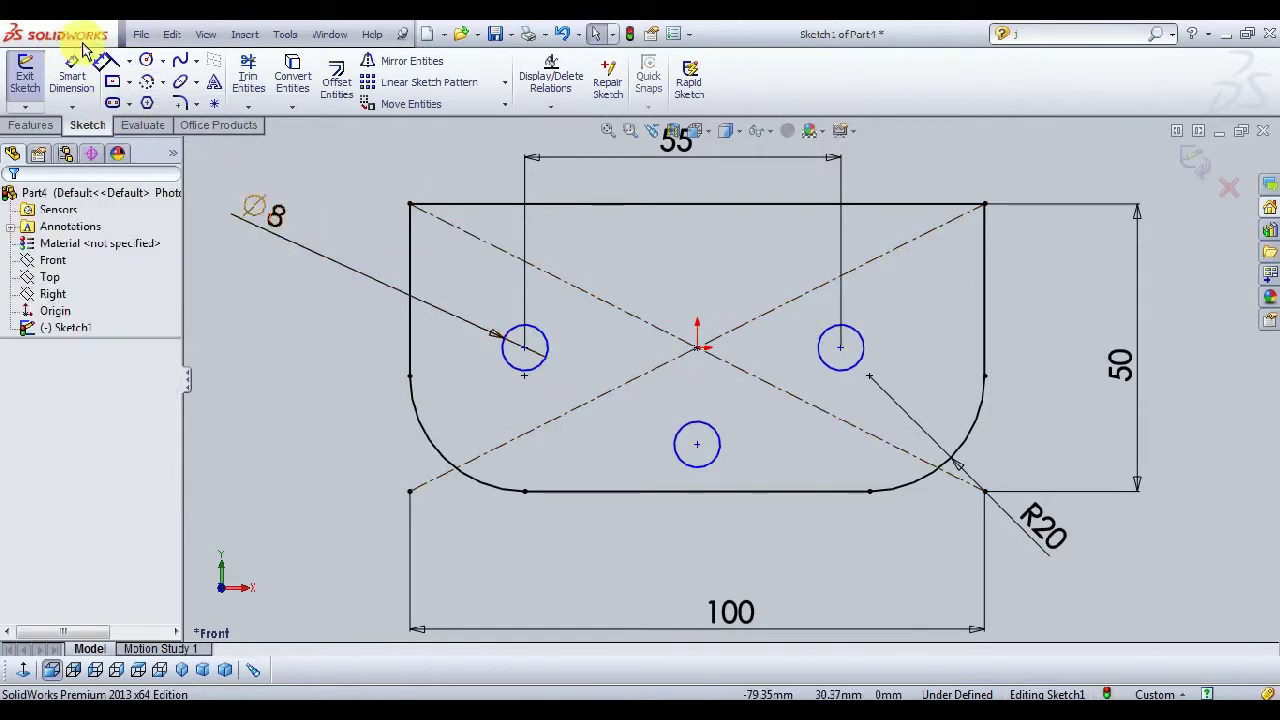
{"action": "left_click", "coordinate": [128, 62]}
{"action": "left_click", "coordinate": [140, 97]}
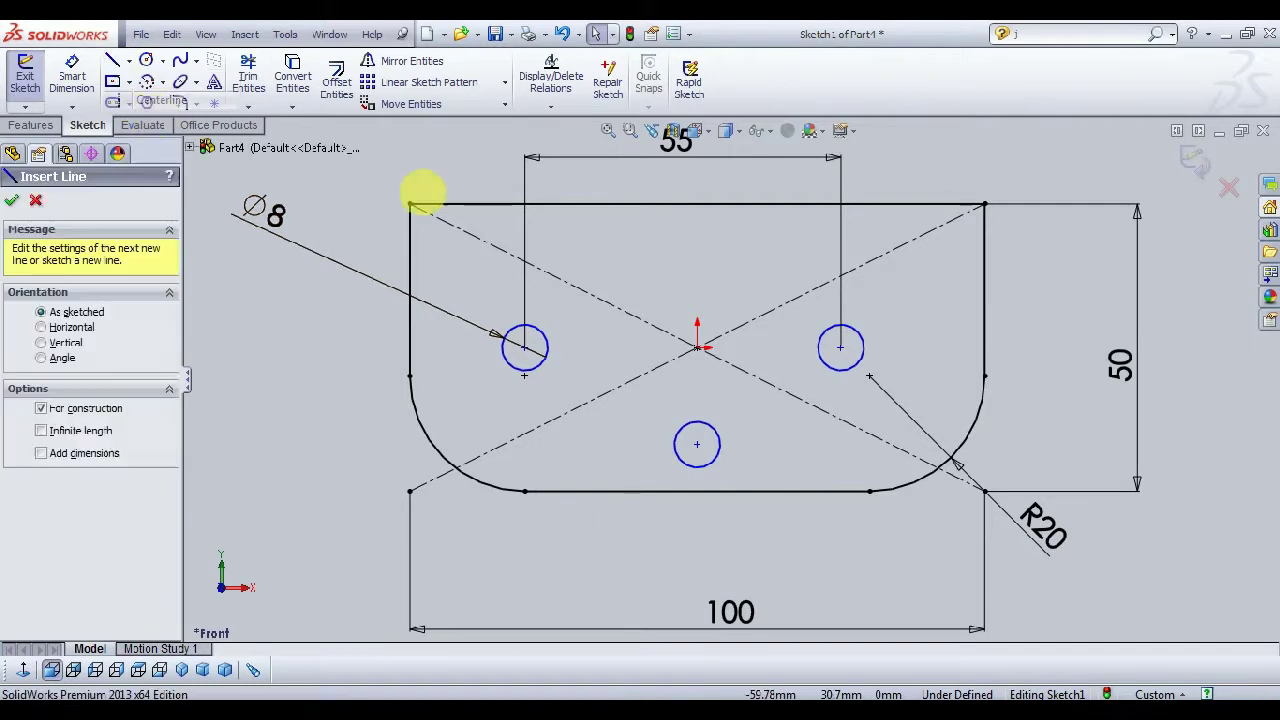
Step: Draw a vertical centreline from the origin and make the upper hole centres symmetric about it
{"action": "left_click", "coordinate": [697, 347]}
{"action": "left_click", "coordinate": [697, 205]}
{"action": "key", "text": "Escape"}
{"action": "left_click", "coordinate": [697, 262]}
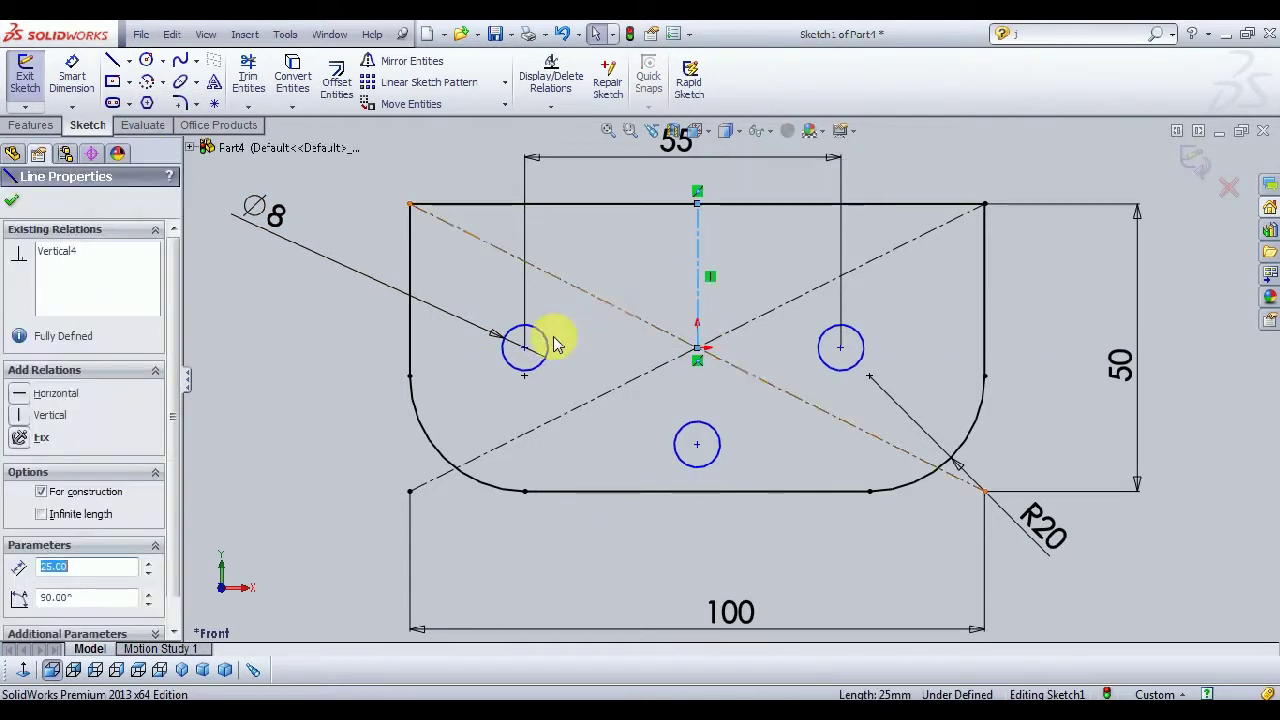
{"action": "left_click", "coordinate": [524, 347], "text": "ctrl"}
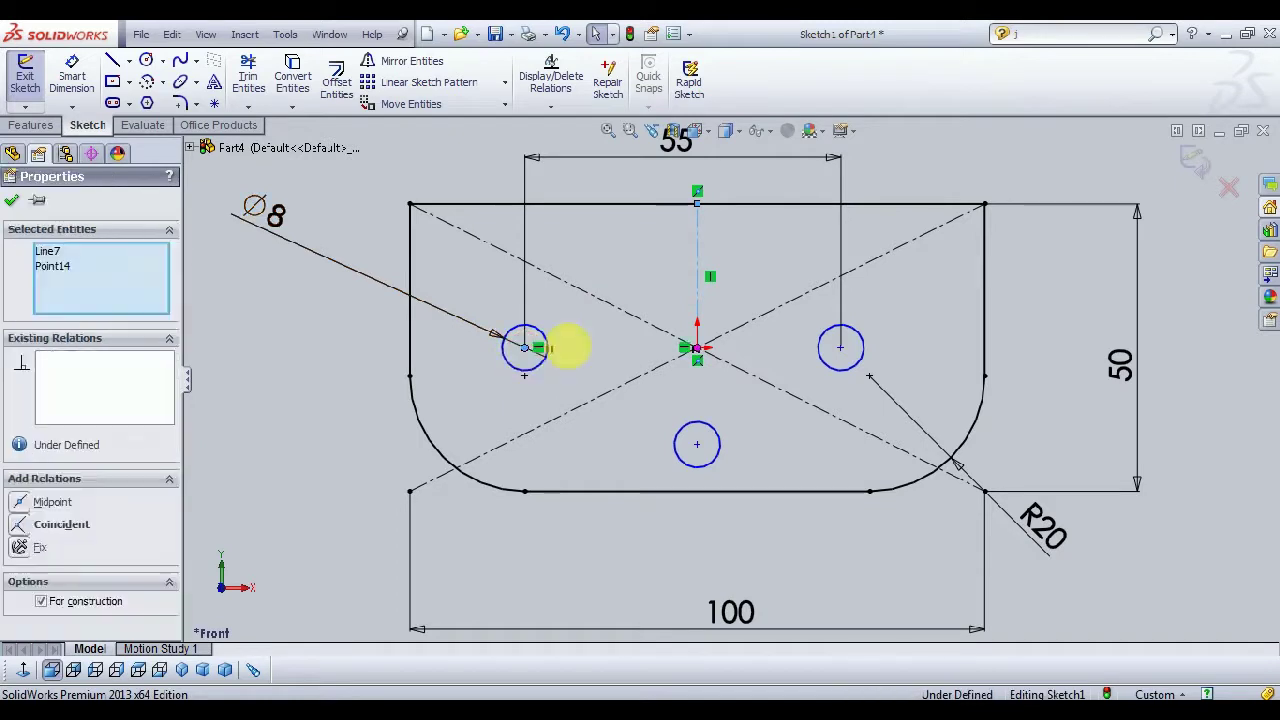
{"action": "left_click", "coordinate": [840, 348], "text": "ctrl"}
{"action": "left_click", "coordinate": [57, 501]}
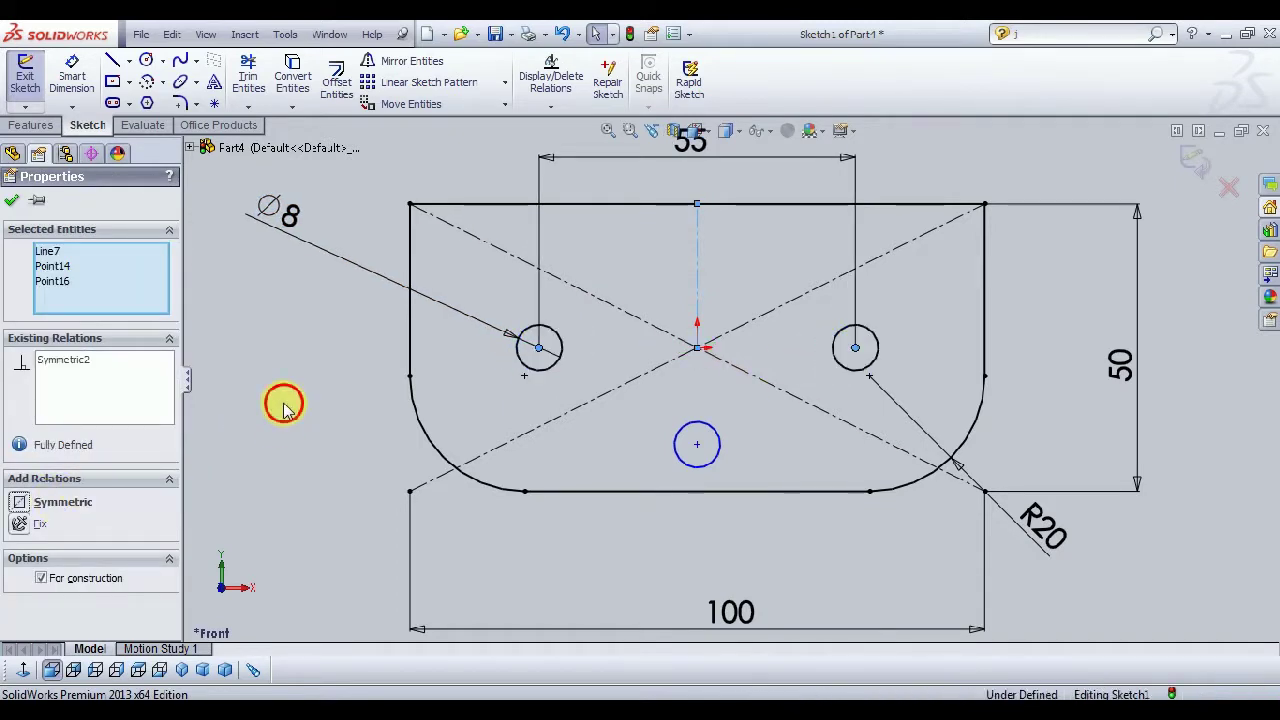
{"action": "left_click", "coordinate": [284, 403]}
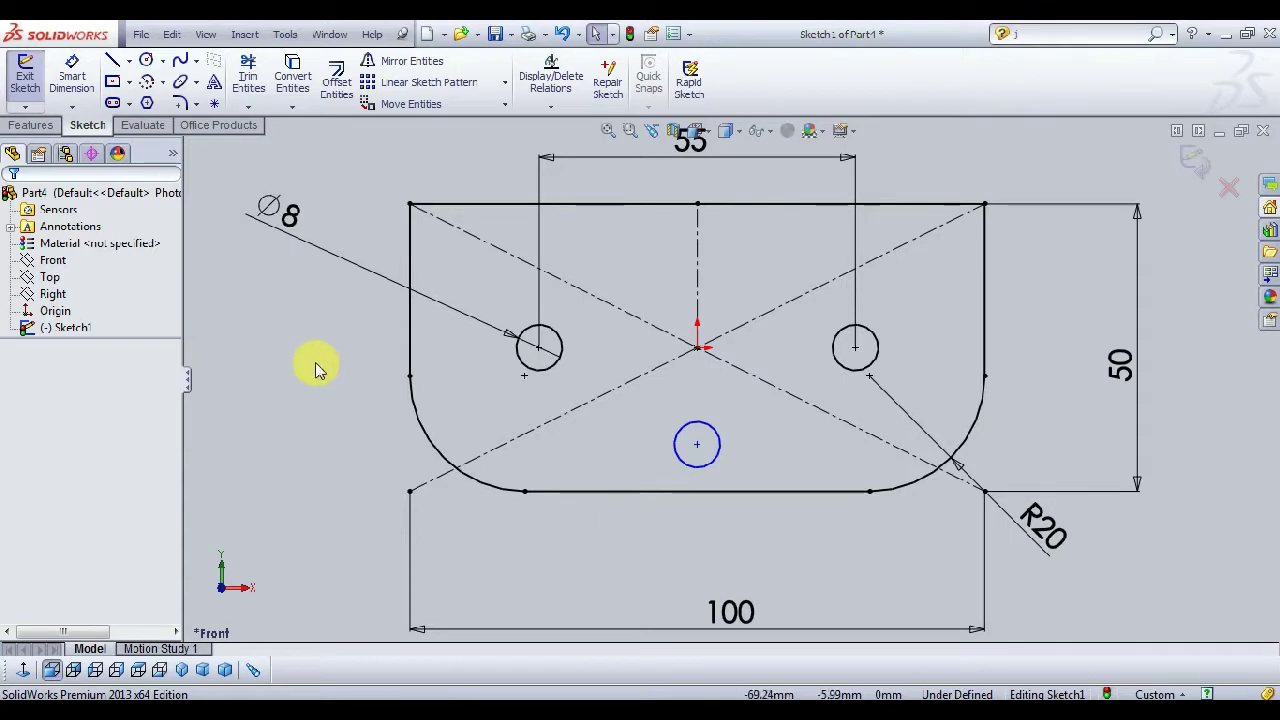
Step: Dimension the lower hole centre 15 mm below the origin
{"action": "left_click", "coordinate": [71, 76]}
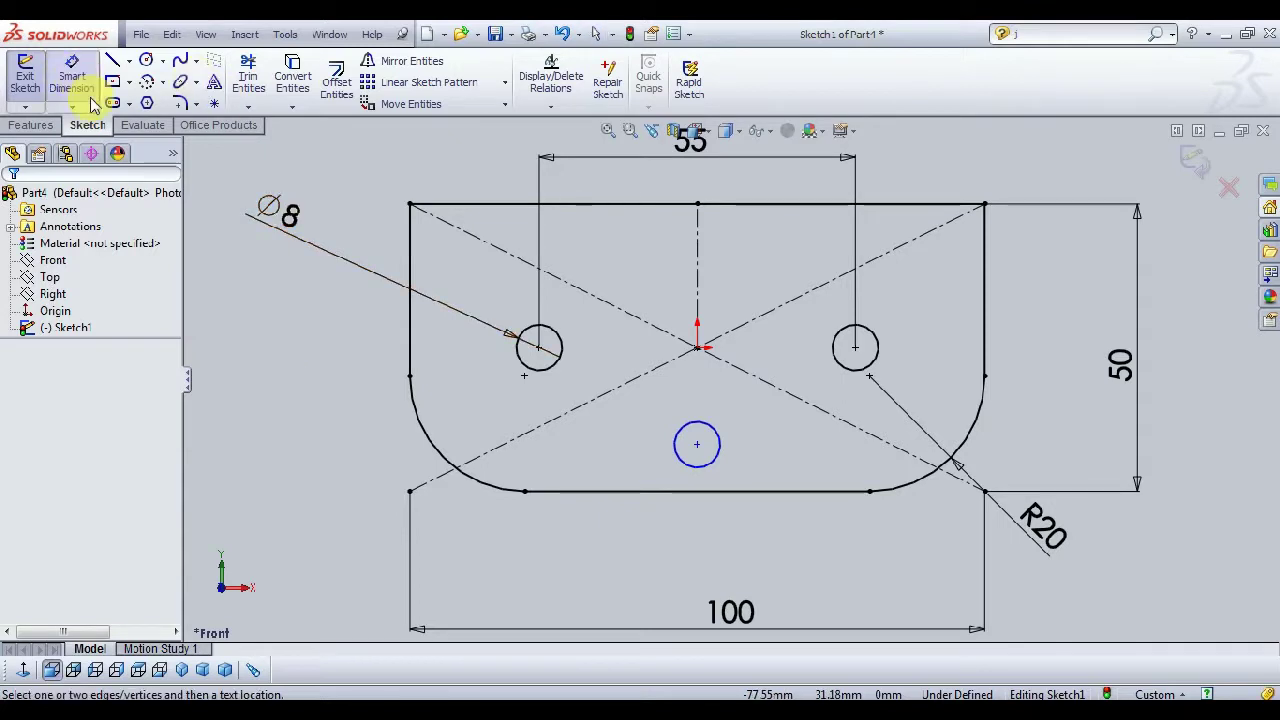
{"action": "left_click", "coordinate": [698, 348]}
{"action": "left_click", "coordinate": [697, 450]}
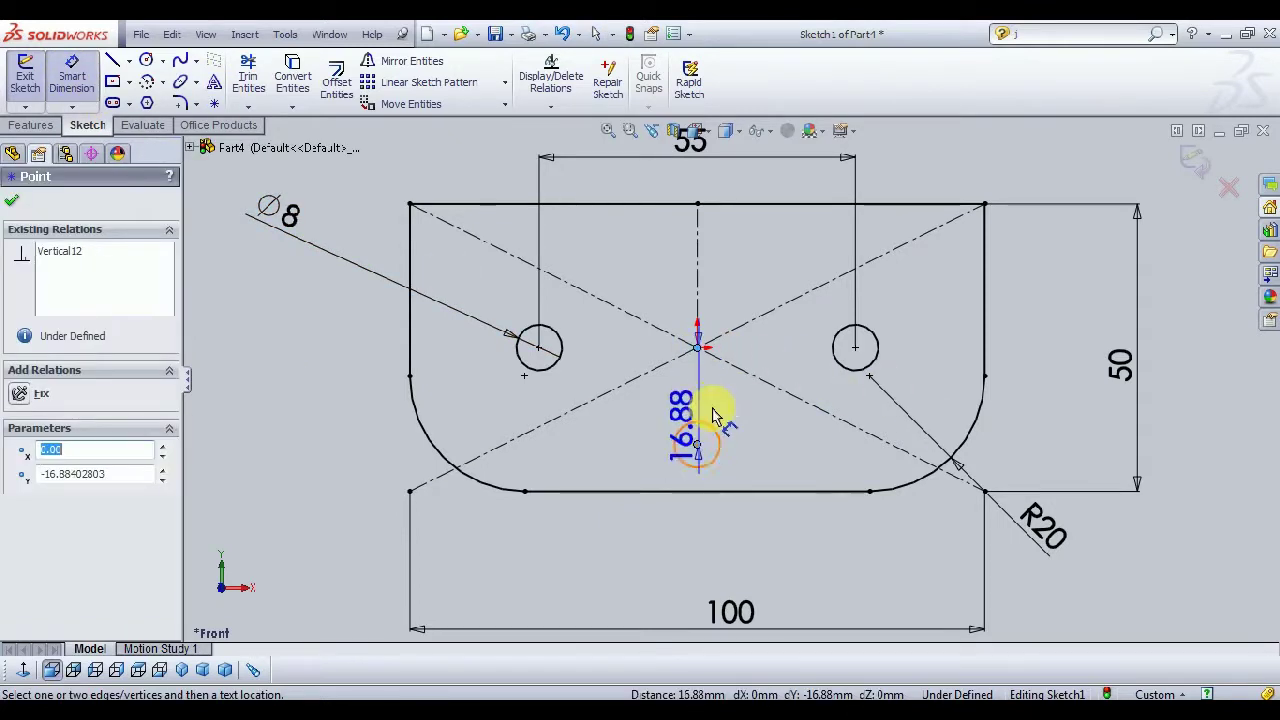
{"action": "left_click", "coordinate": [767, 406]}
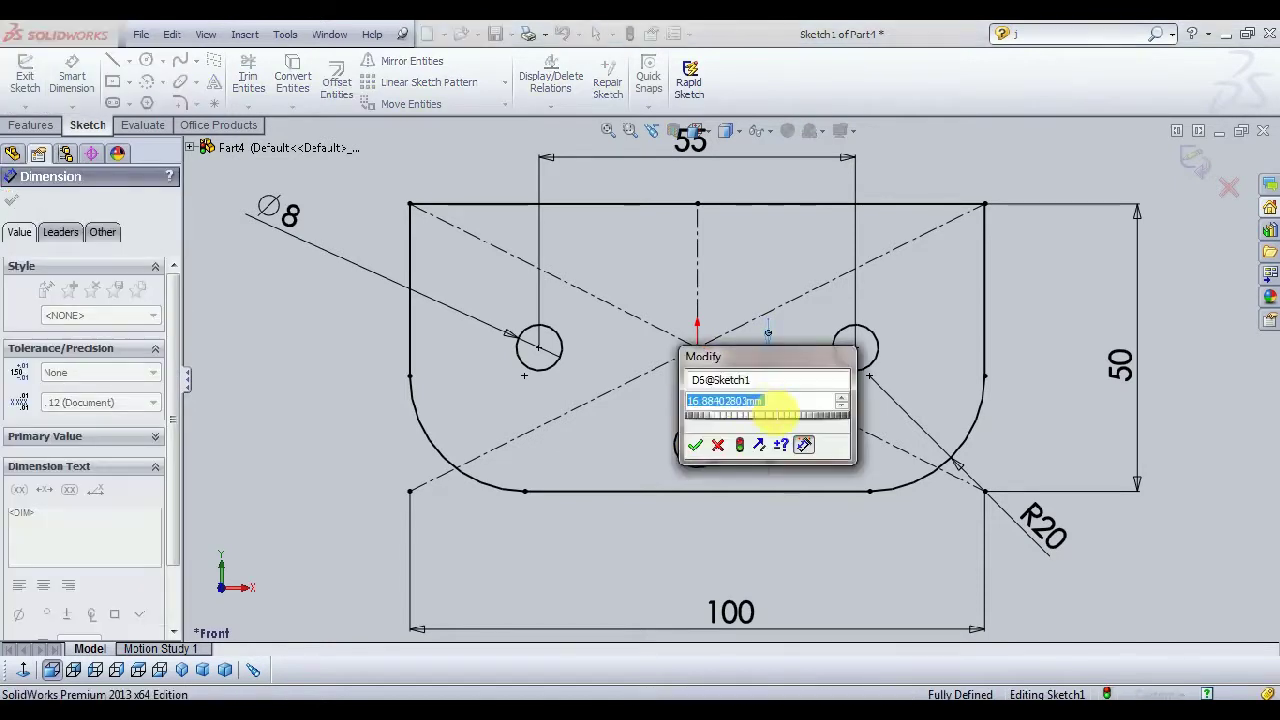
{"action": "type", "text": "15"}
{"action": "key", "text": "Return"}
{"action": "key", "text": "Escape"}
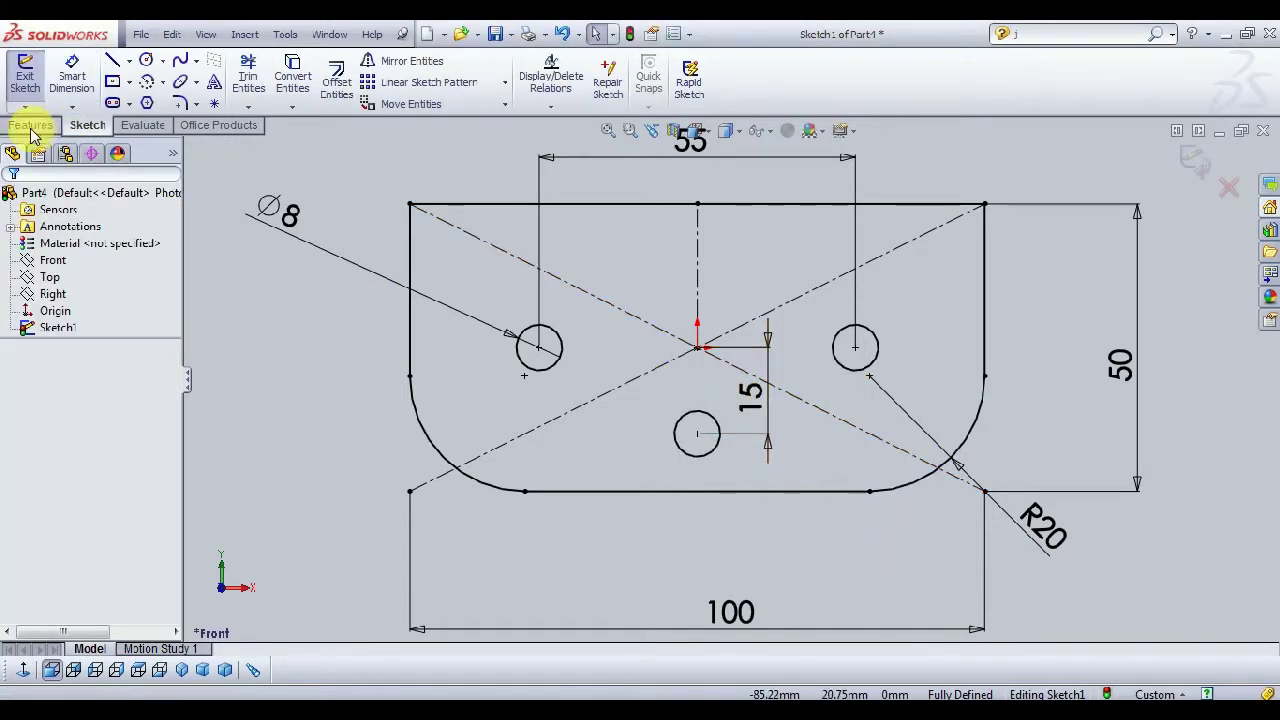
{"action": "key", "text": "z"}
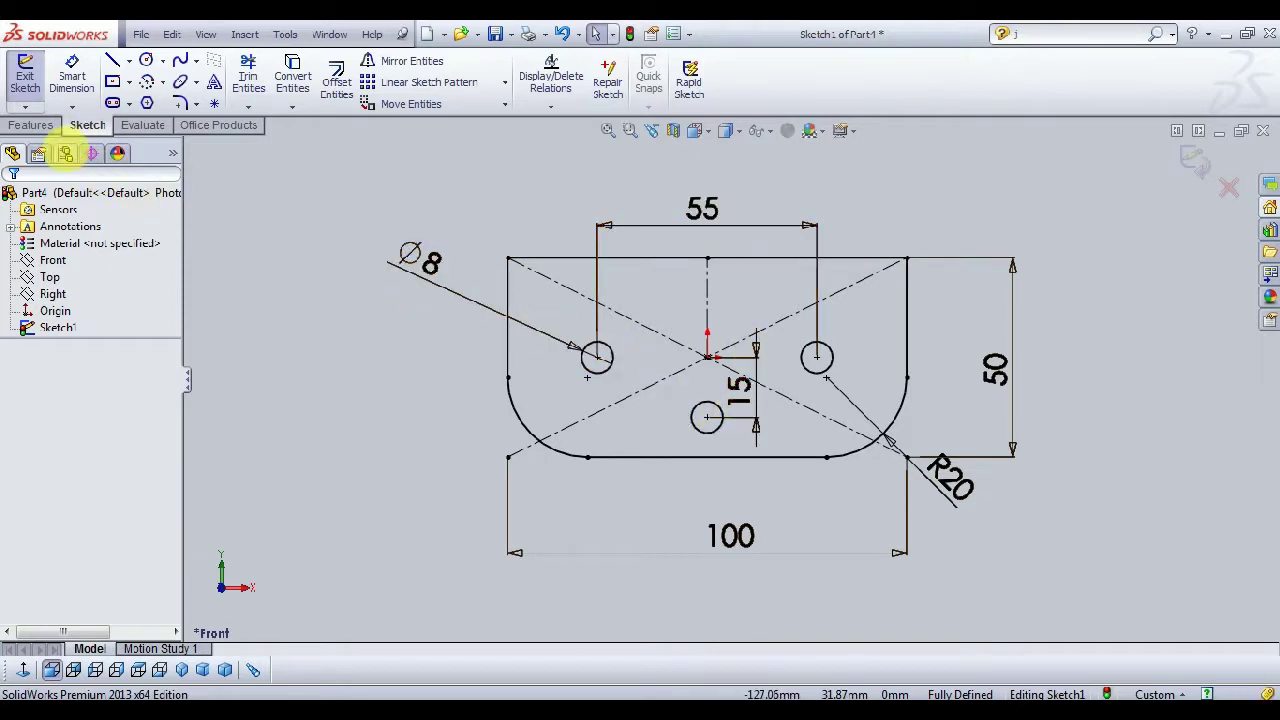
{"action": "left_click", "coordinate": [36, 126]}
Step: Extrude the sketch 8 mm into a solid plate and orbit to inspect it
{"action": "left_click", "coordinate": [33, 80]}
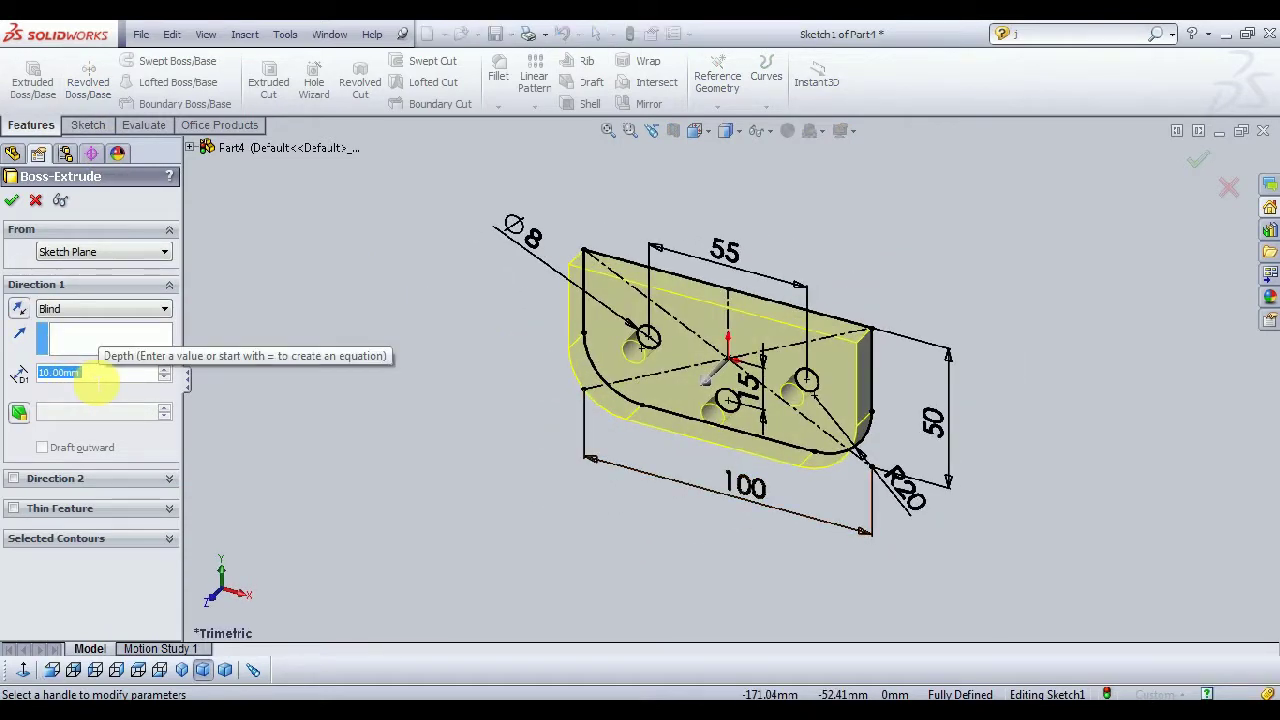
{"action": "type", "text": "="}
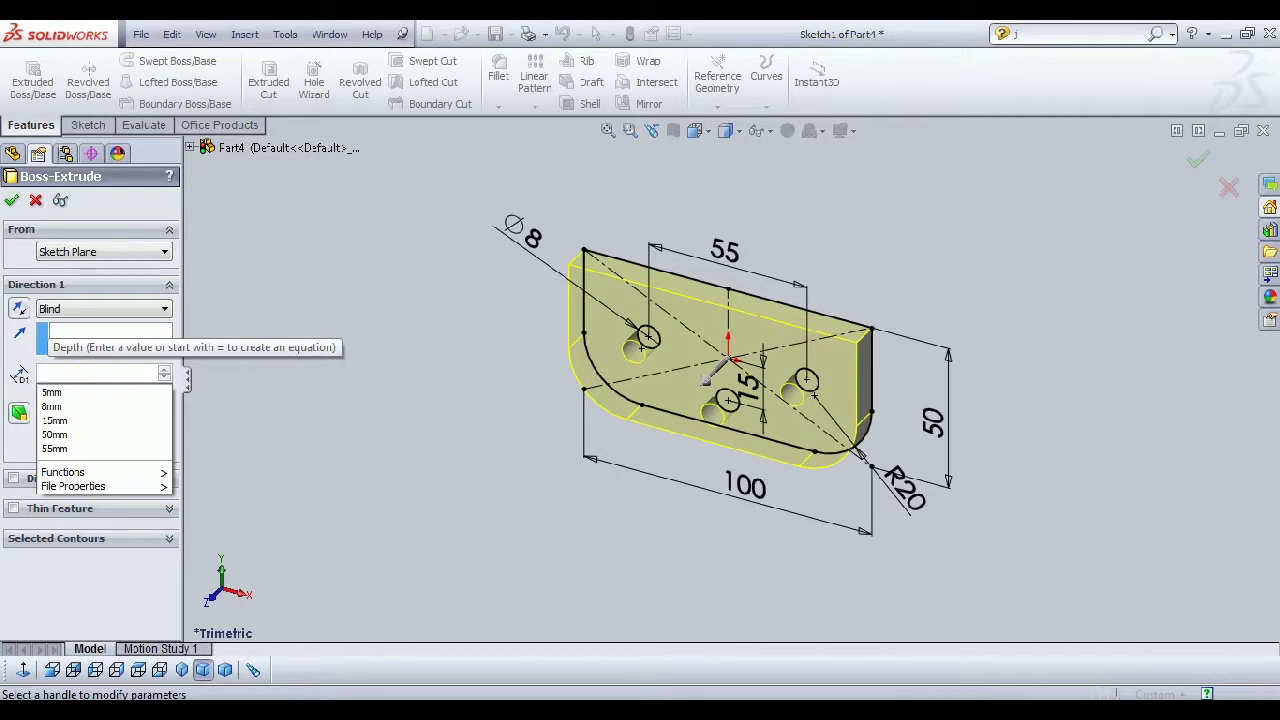
{"action": "type", "text": "8"}
{"action": "key", "text": "Return"}
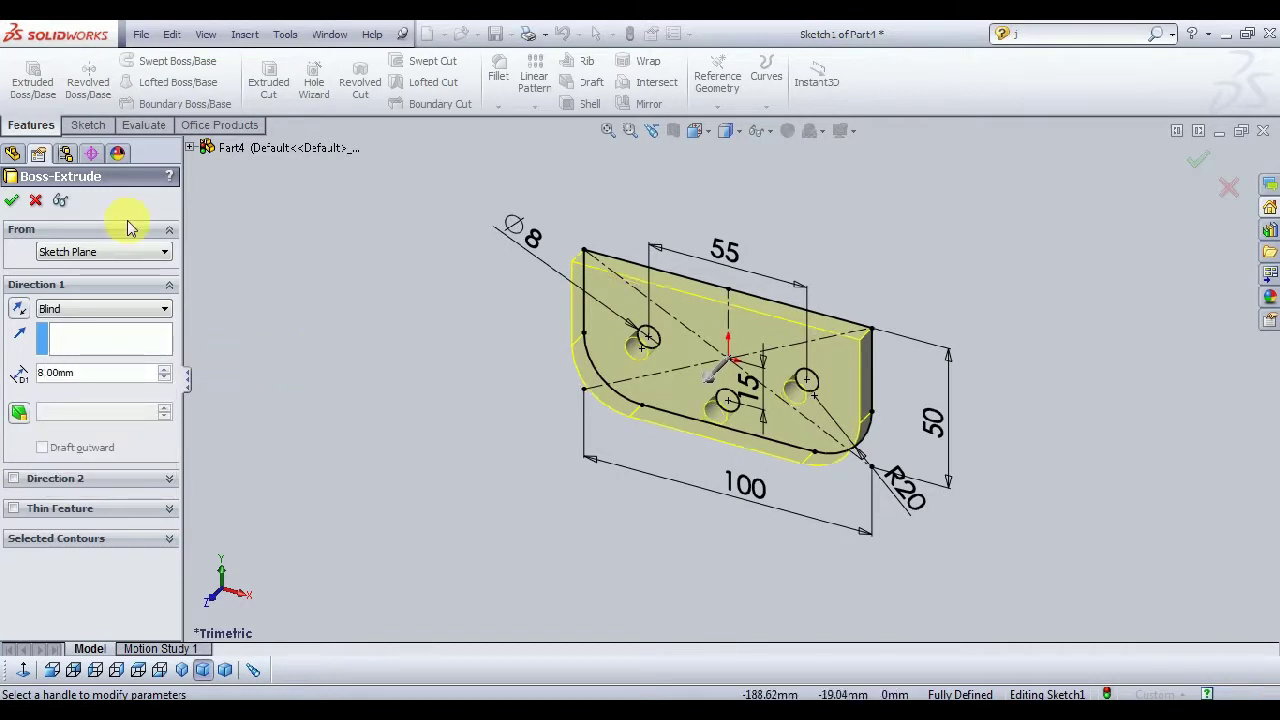
{"action": "right_click", "coordinate": [390, 400]}
{"action": "mouse_move", "coordinate": [400, 404]}
{"action": "middle_mouse_down"}
{"action": "mouse_move", "coordinate": [463, 320]}
{"action": "mouse_move", "coordinate": [526, 349]}
{"action": "mouse_move", "coordinate": [523, 420]}
{"action": "mouse_move", "coordinate": [445, 407]}
{"action": "middle_mouse_up"}
{"action": "mouse_move", "coordinate": [484, 344]}
{"action": "middle_mouse_down"}
{"action": "mouse_move", "coordinate": [474, 314]}
{"action": "mouse_move", "coordinate": [982, 365]}
{"action": "mouse_move", "coordinate": [966, 411]}
{"action": "mouse_move", "coordinate": [983, 529]}
{"action": "mouse_move", "coordinate": [932, 492]}
{"action": "mouse_move", "coordinate": [1037, 423]}
{"action": "mouse_move", "coordinate": [1109, 466]}
{"action": "mouse_move", "coordinate": [1063, 454]}
{"action": "middle_mouse_up"}
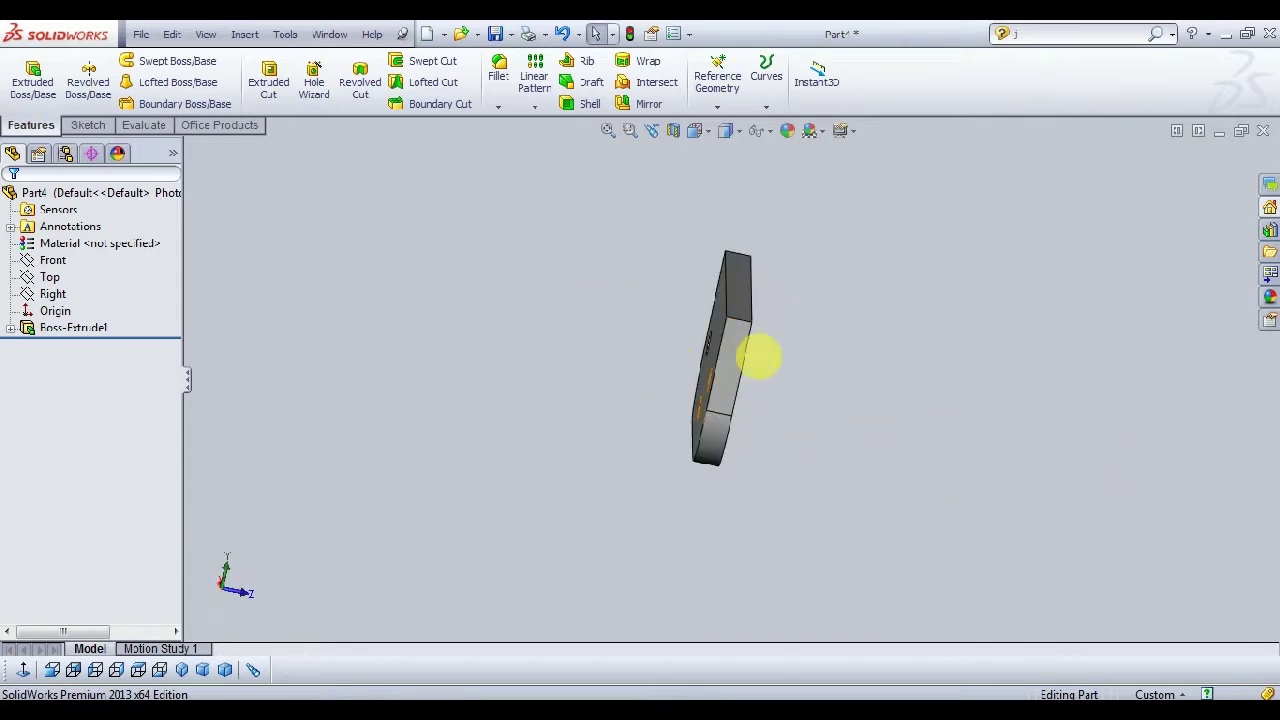
Step: Open a new sketch on the plate's narrow side face, viewed Normal To
{"action": "left_click", "coordinate": [730, 355]}
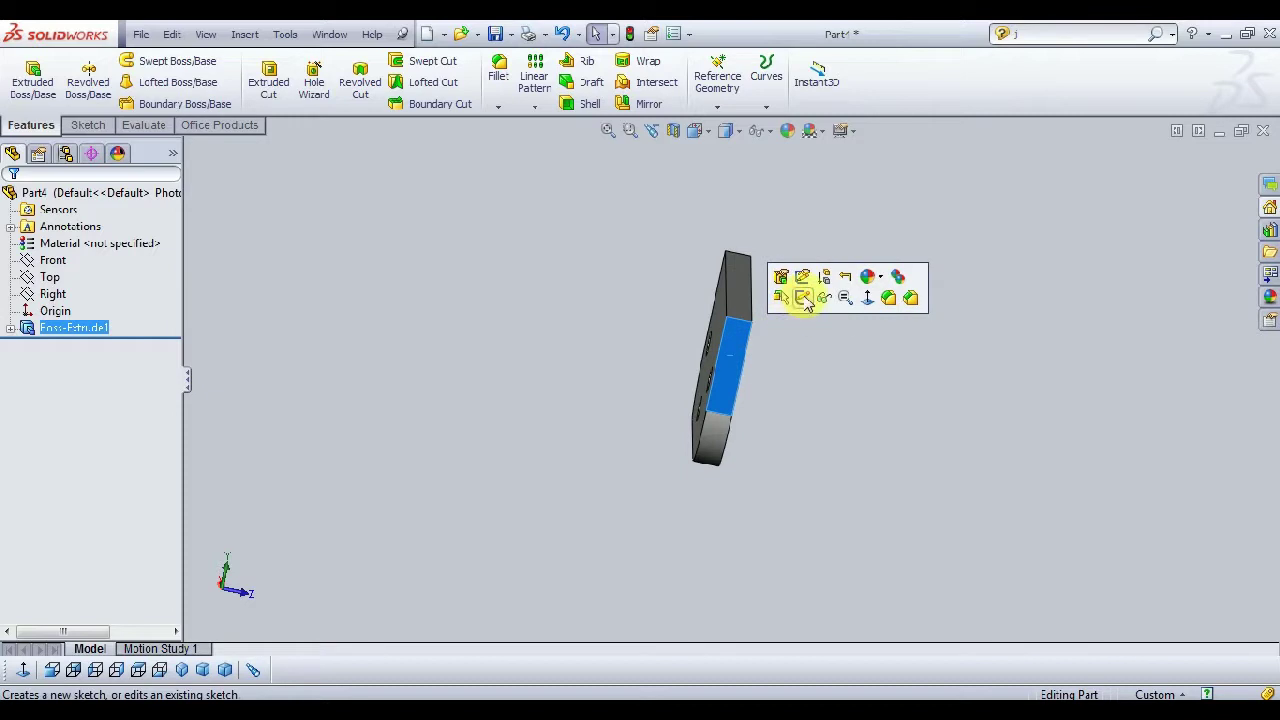
{"action": "left_click", "coordinate": [804, 298]}
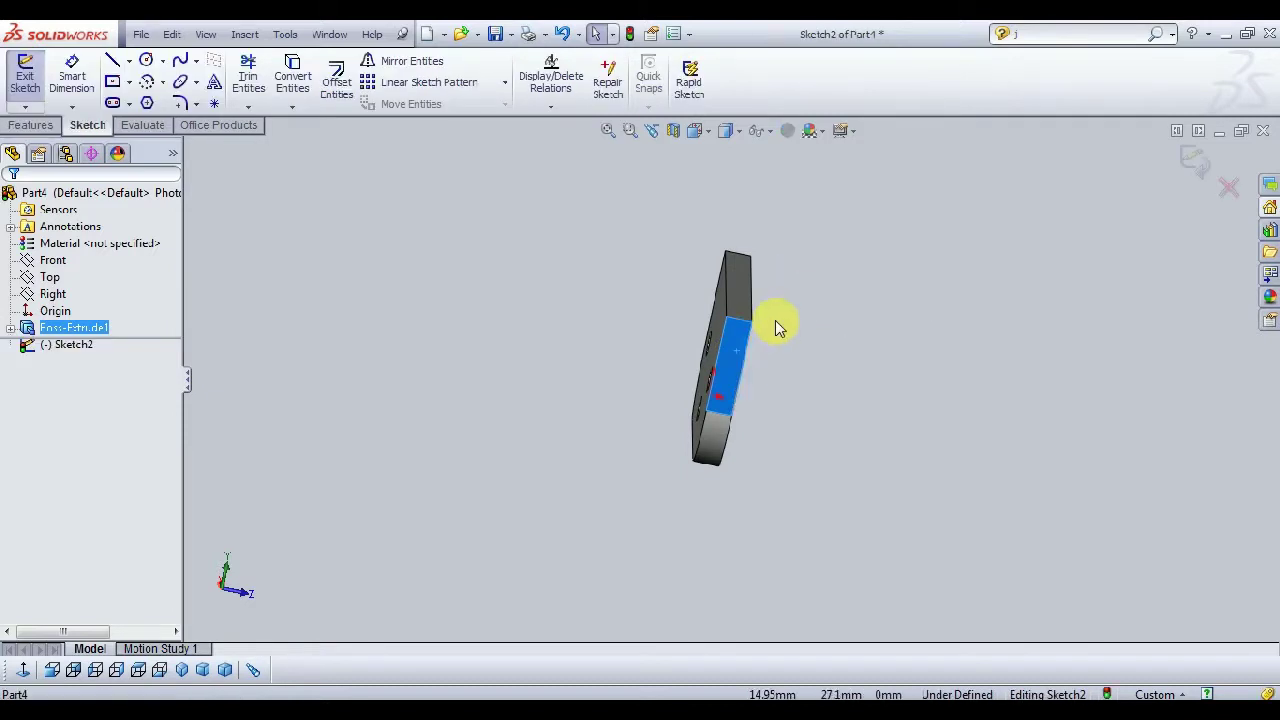
{"action": "right_click", "coordinate": [731, 339]}
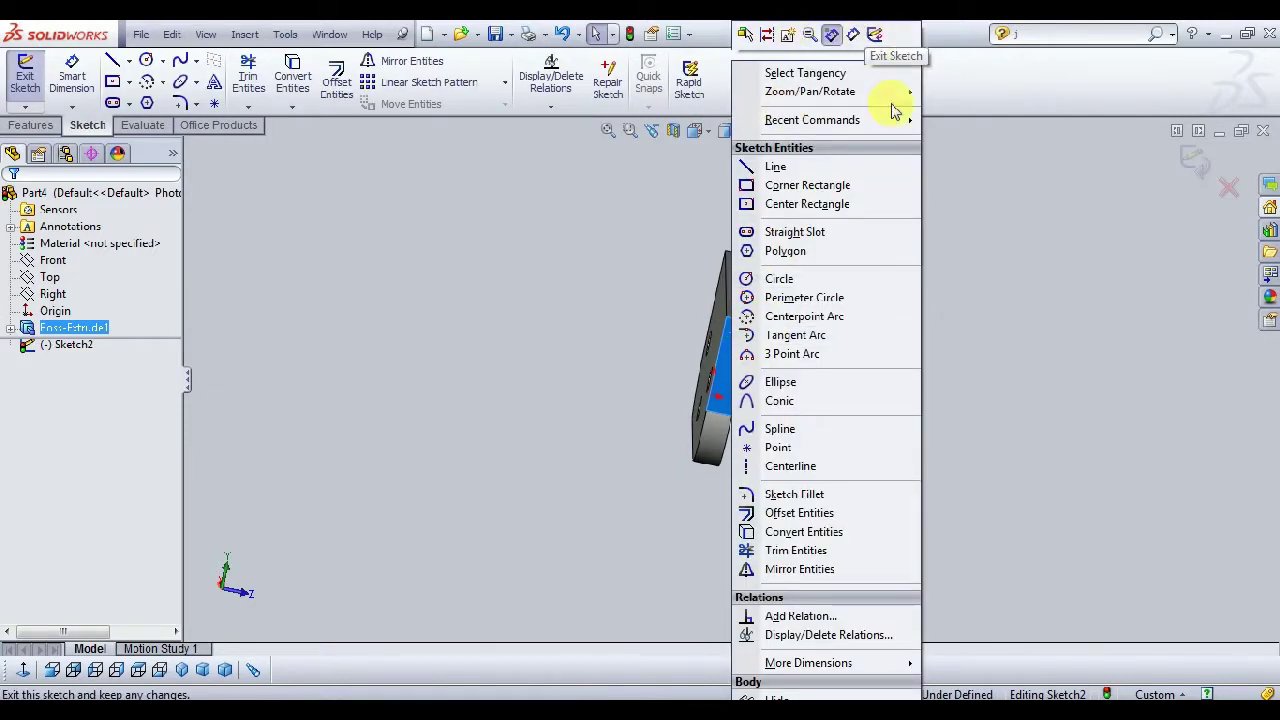
{"action": "left_click", "coordinate": [1015, 227]}
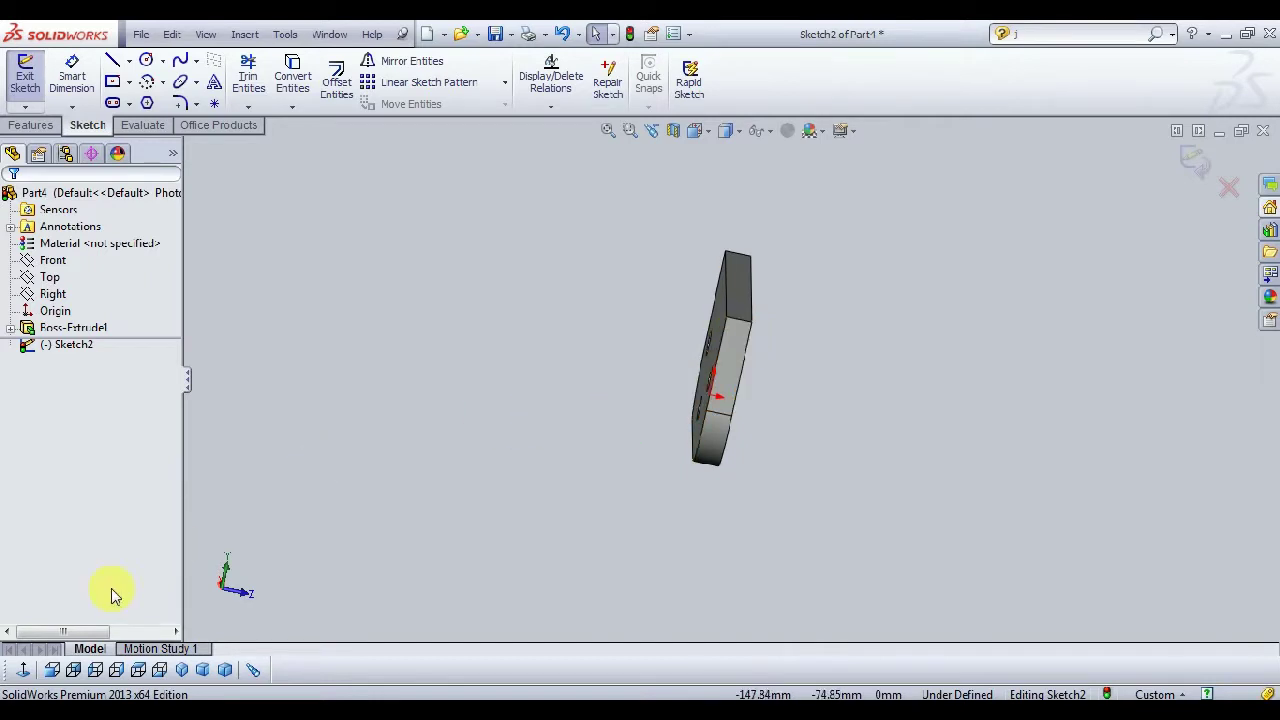
{"action": "left_click", "coordinate": [22, 669]}
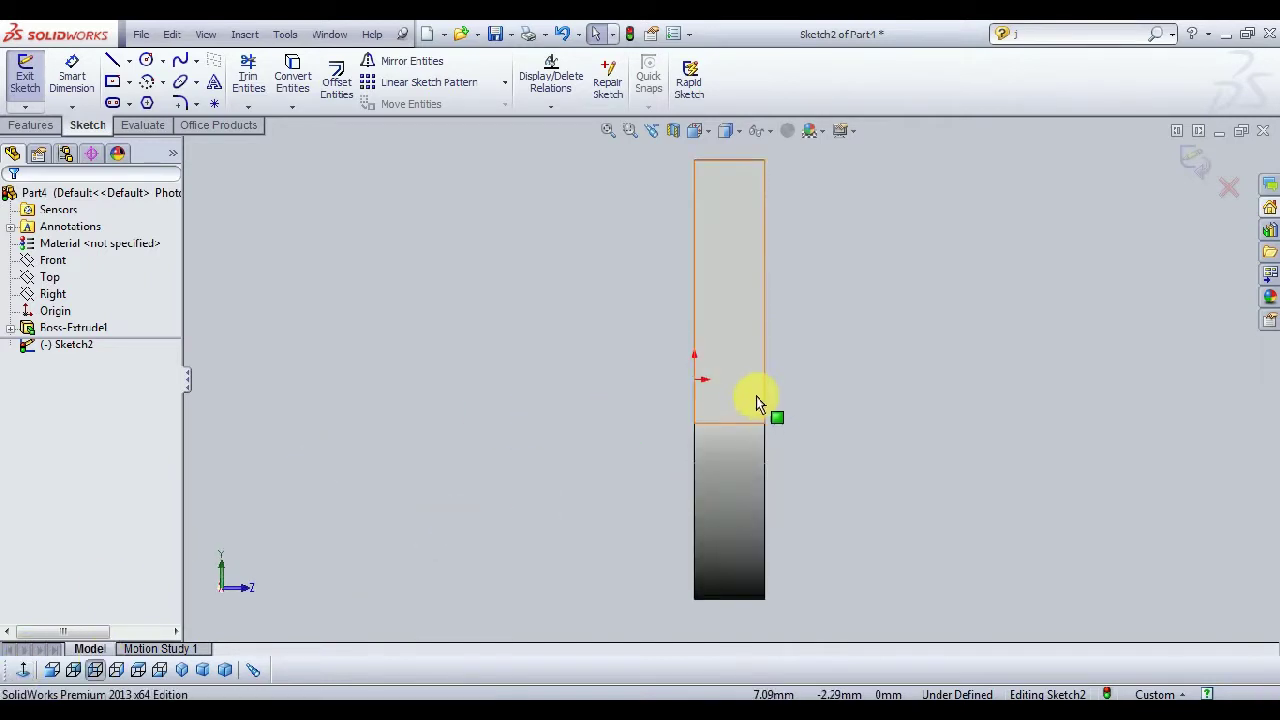
{"action": "left_click", "coordinate": [146, 62]}
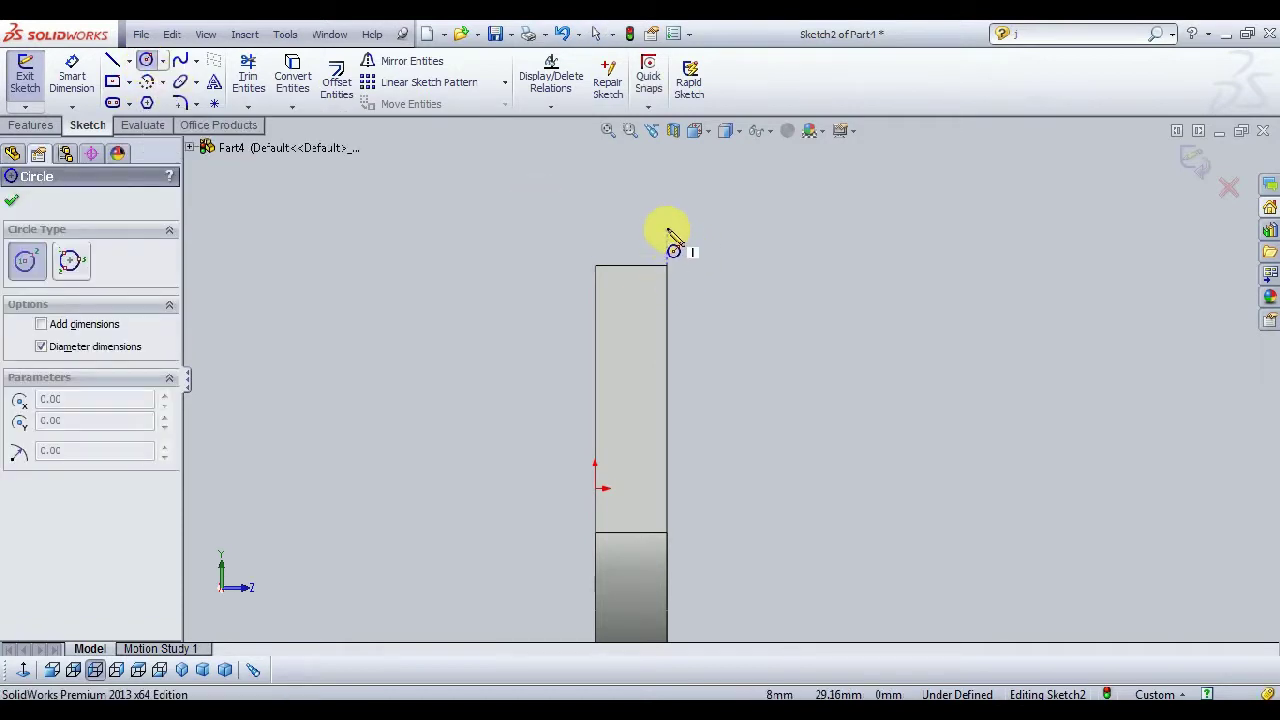
Step: Draw a circle centred above the leaf's top, passing through its top corner
{"action": "left_click", "coordinate": [667, 212]}
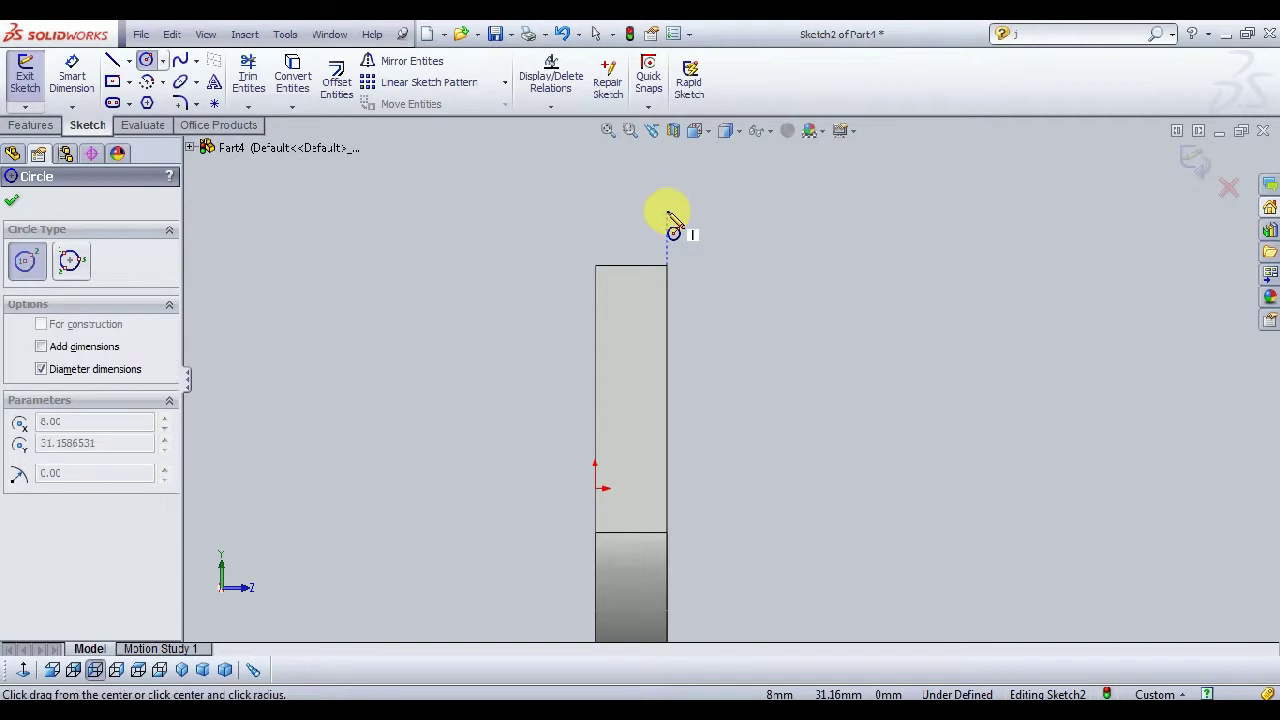
{"action": "left_click", "coordinate": [597, 267]}
{"action": "key", "text": "Escape"}
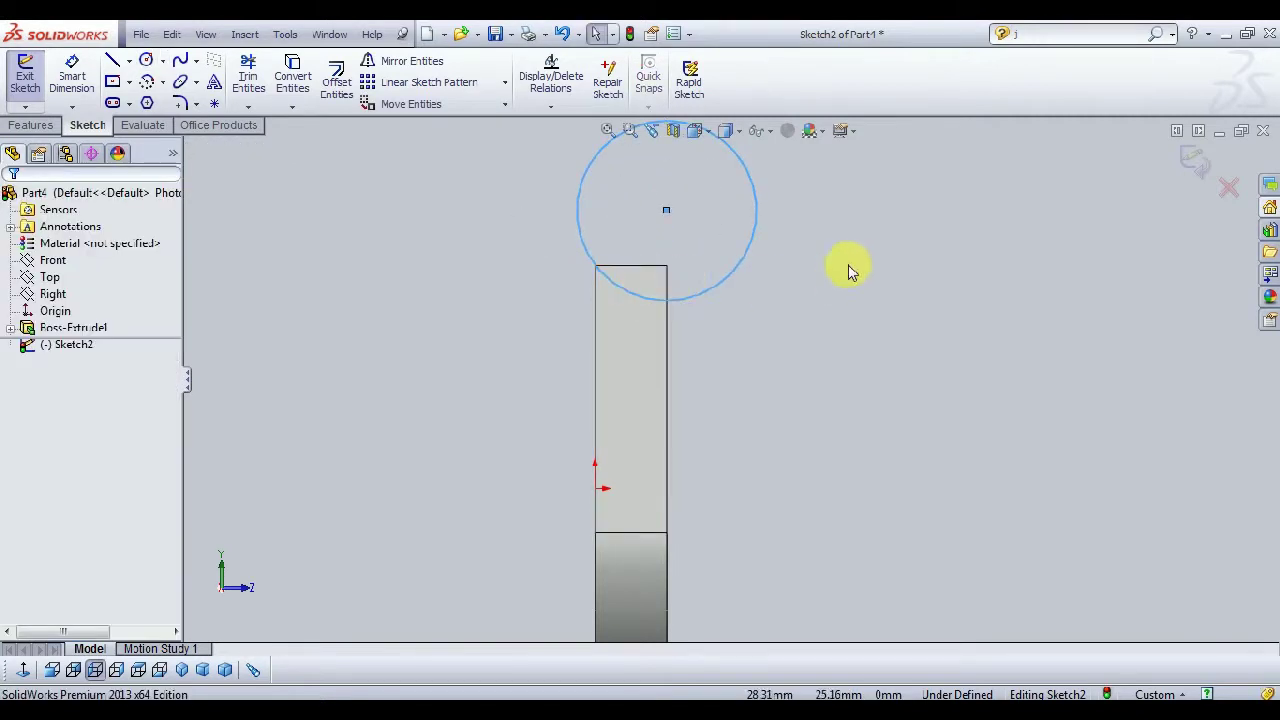
Step: Dimension the circle's diameter, correcting the value from 115 to 15 mm
{"action": "left_click", "coordinate": [71, 87]}
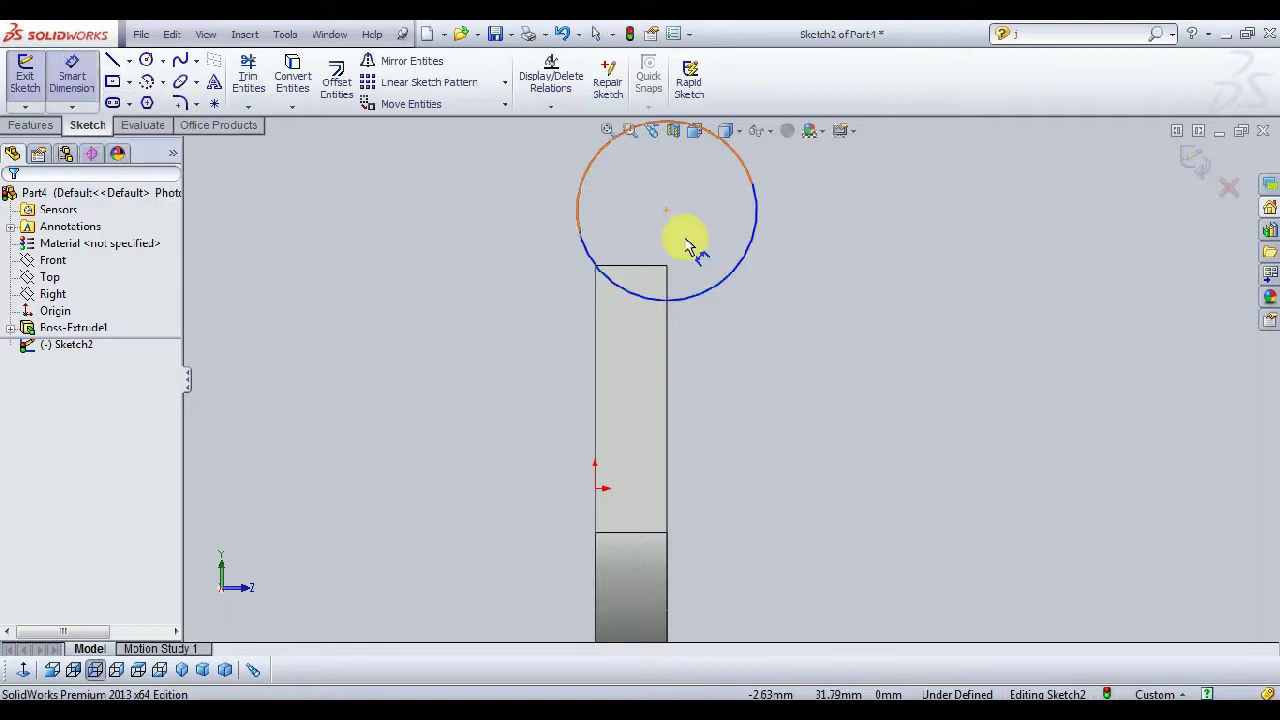
{"action": "left_click", "coordinate": [747, 258]}
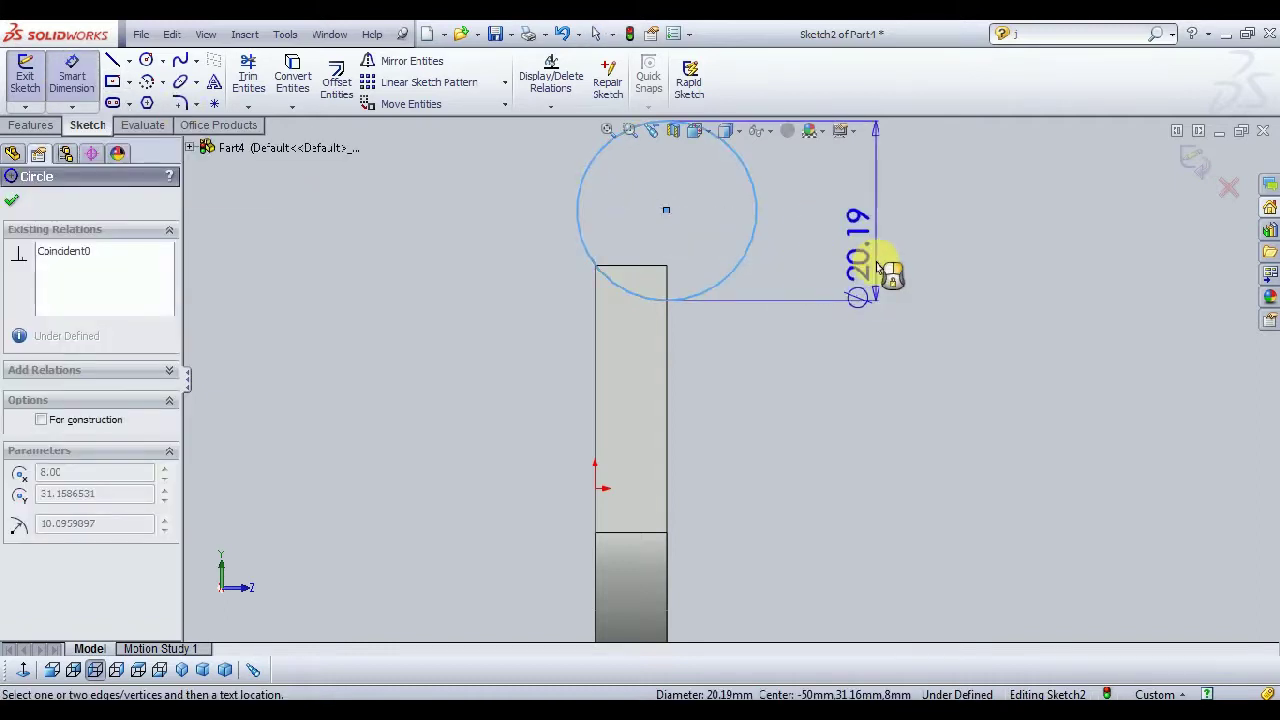
{"action": "left_click", "coordinate": [884, 264]}
{"action": "type", "text": "115"}
{"action": "key", "text": "Return"}
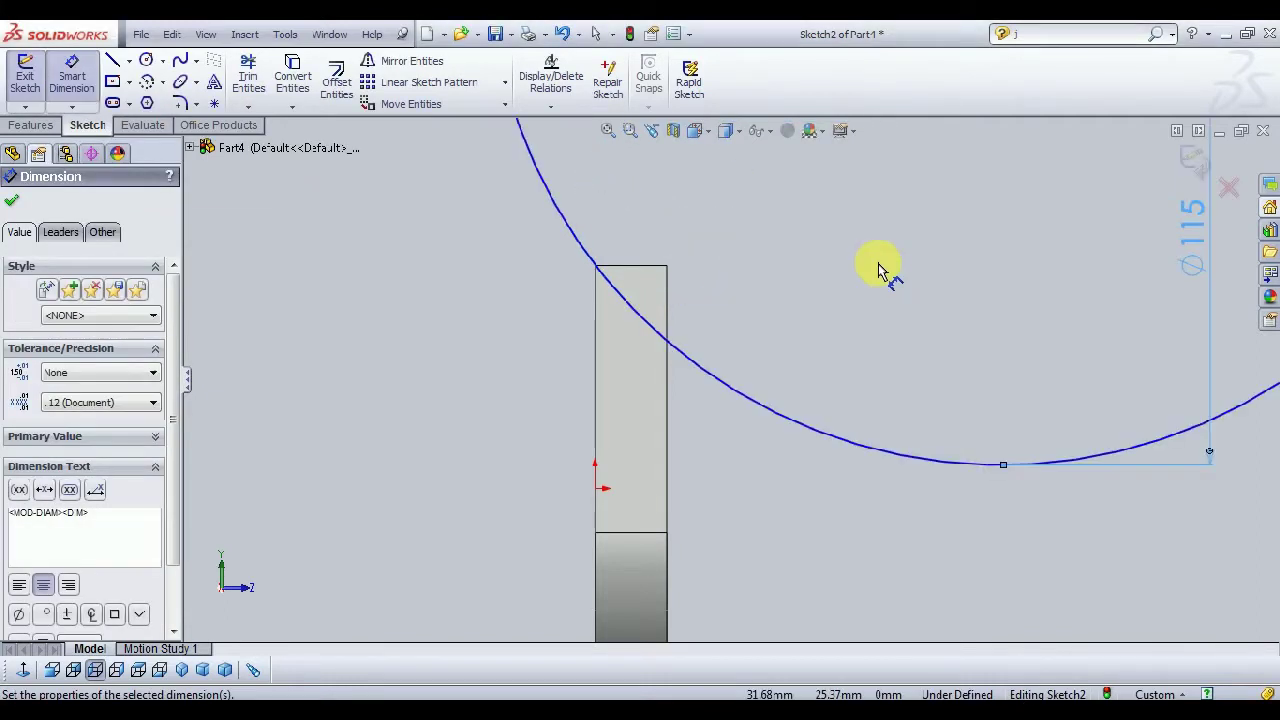
{"action": "left_click", "coordinate": [1194, 252]}
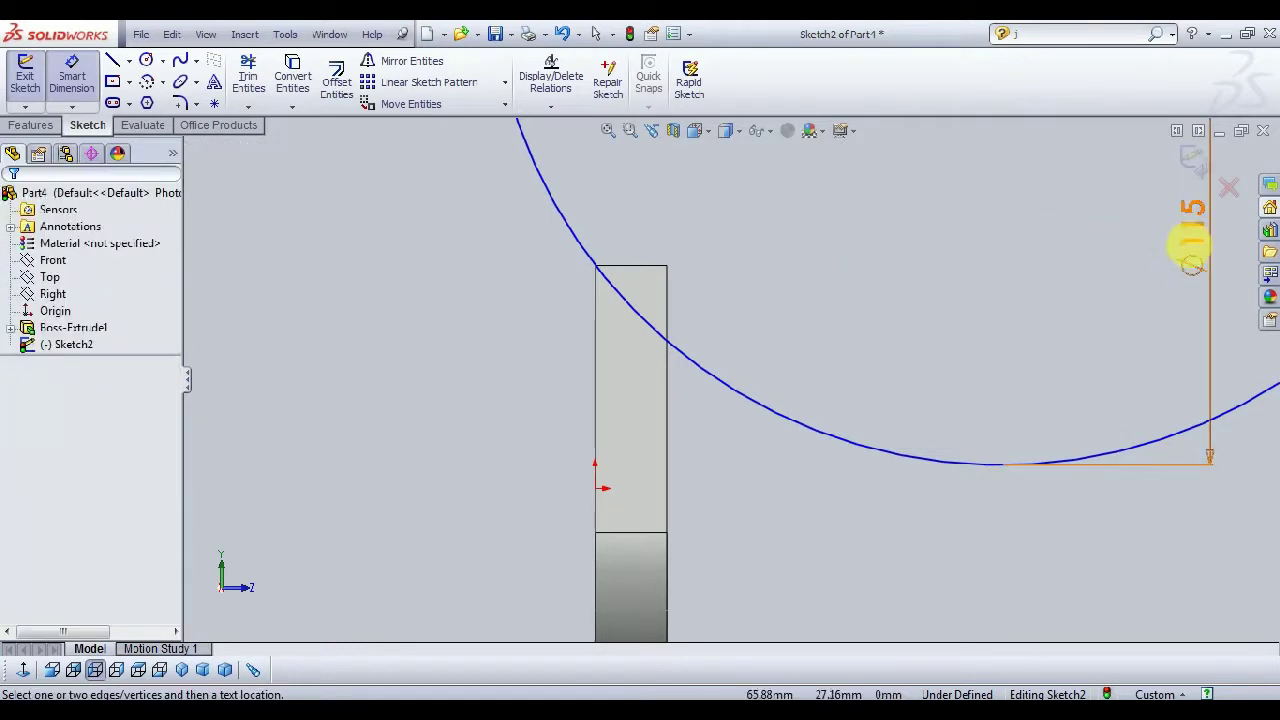
{"action": "double_click", "coordinate": [1194, 248]}
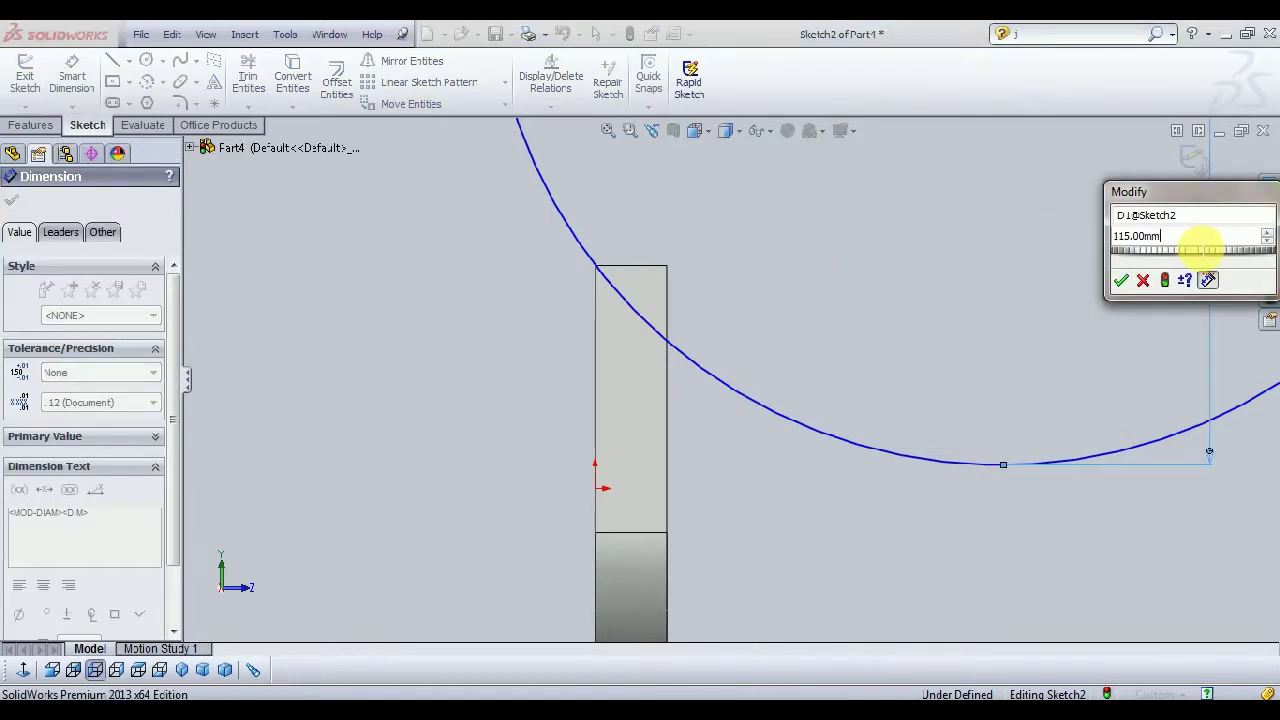
{"action": "type", "text": "="}
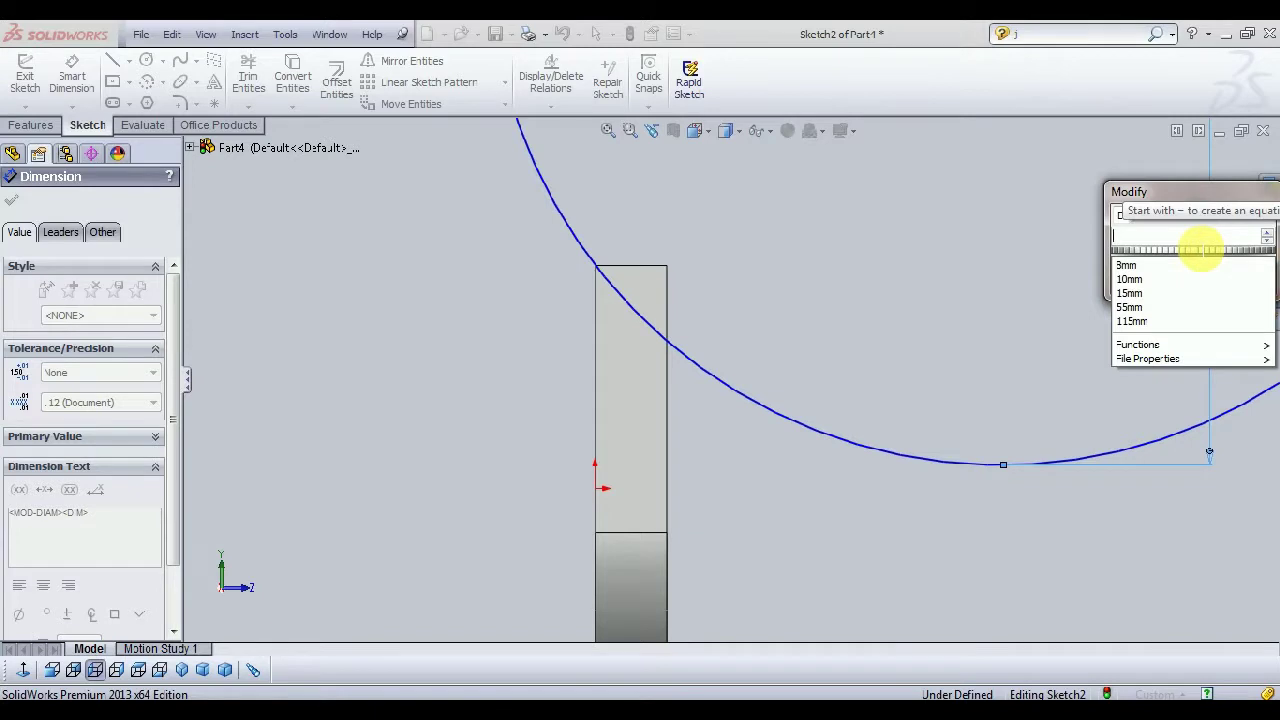
{"action": "type", "text": "15"}
{"action": "key", "text": "Return"}
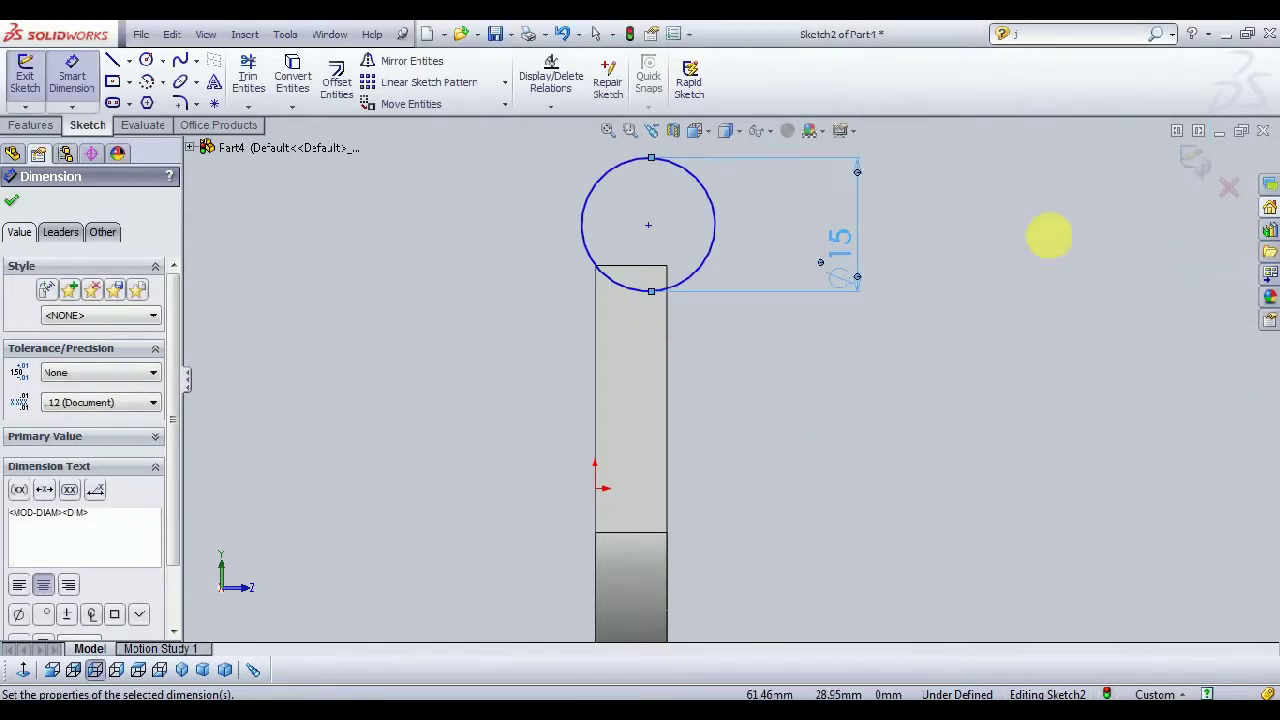
{"action": "key", "text": "Escape"}
{"action": "scroll", "coordinate": [700, 240], "scroll_direction": "down", "scroll_amount": 2}
{"action": "key", "text": "Escape"}
{"action": "scroll", "coordinate": [651, 248], "scroll_direction": "down", "scroll_amount": 1}
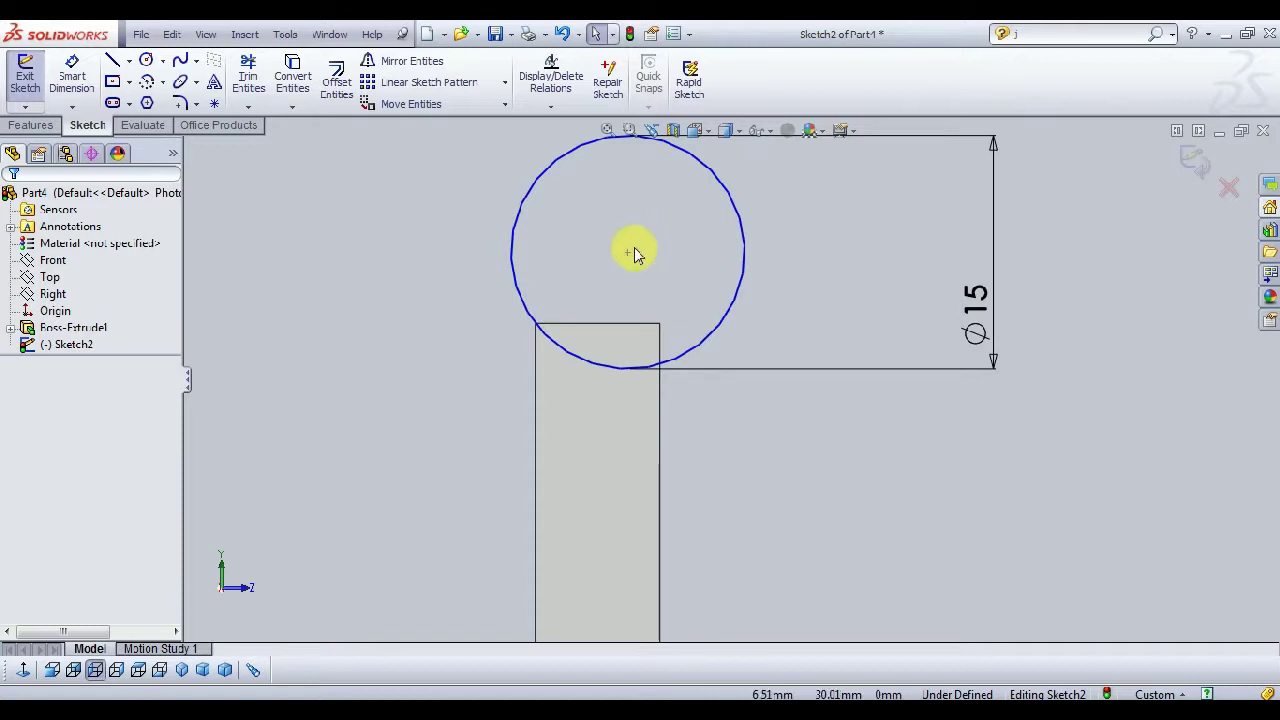
Step: Drag the circle centre over the leaf's top end, undoing a trial Vertical relation
{"action": "left_click_drag", "start_coordinate": [634, 254], "coordinate": [706, 262]}
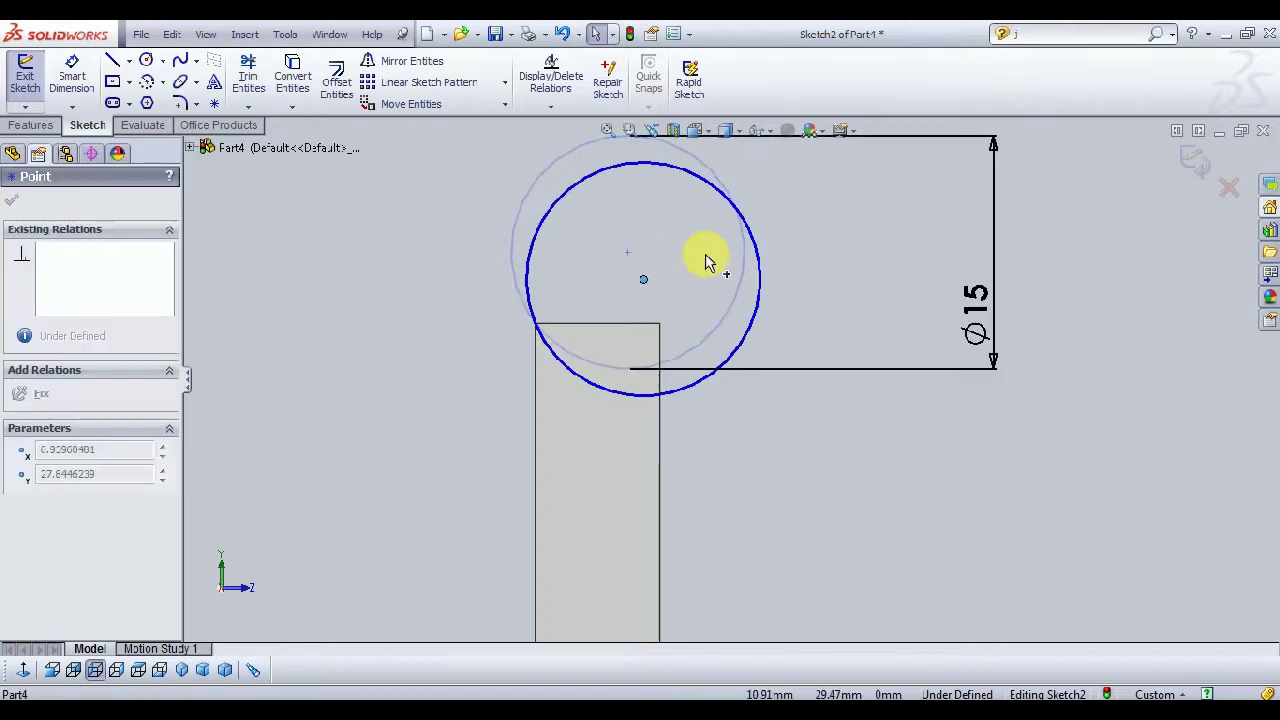
{"action": "left_click_drag", "start_coordinate": [711, 258], "coordinate": [740, 245]}
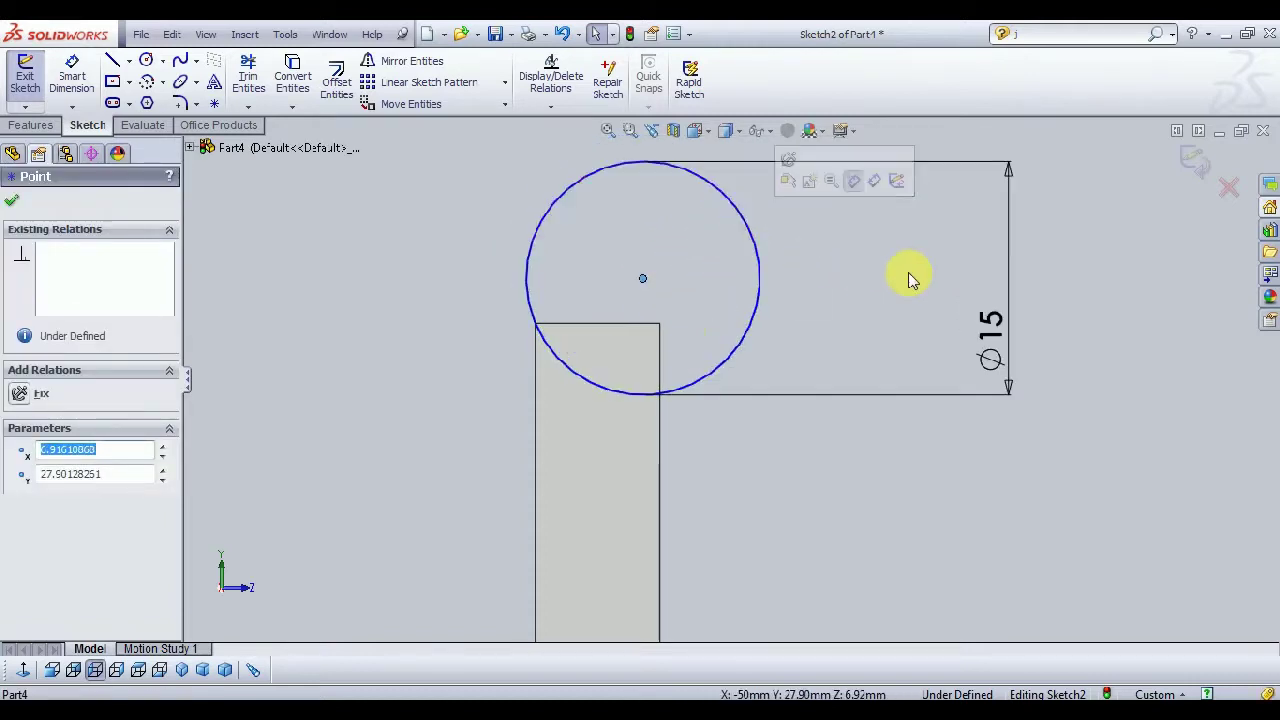
{"action": "key", "text": "Escape"}
{"action": "left_click", "coordinate": [641, 281], "text": "ctrl"}
{"action": "left_click", "coordinate": [20, 525]}
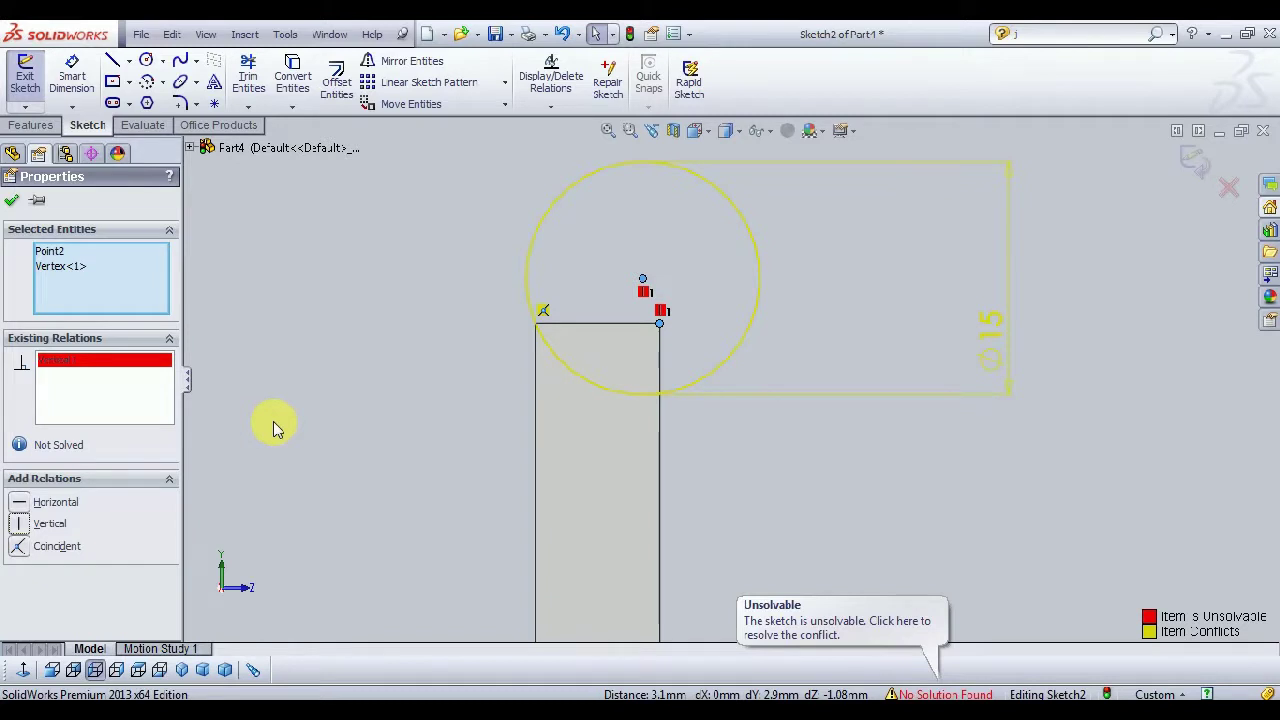
{"action": "key", "text": "ctrl+z"}
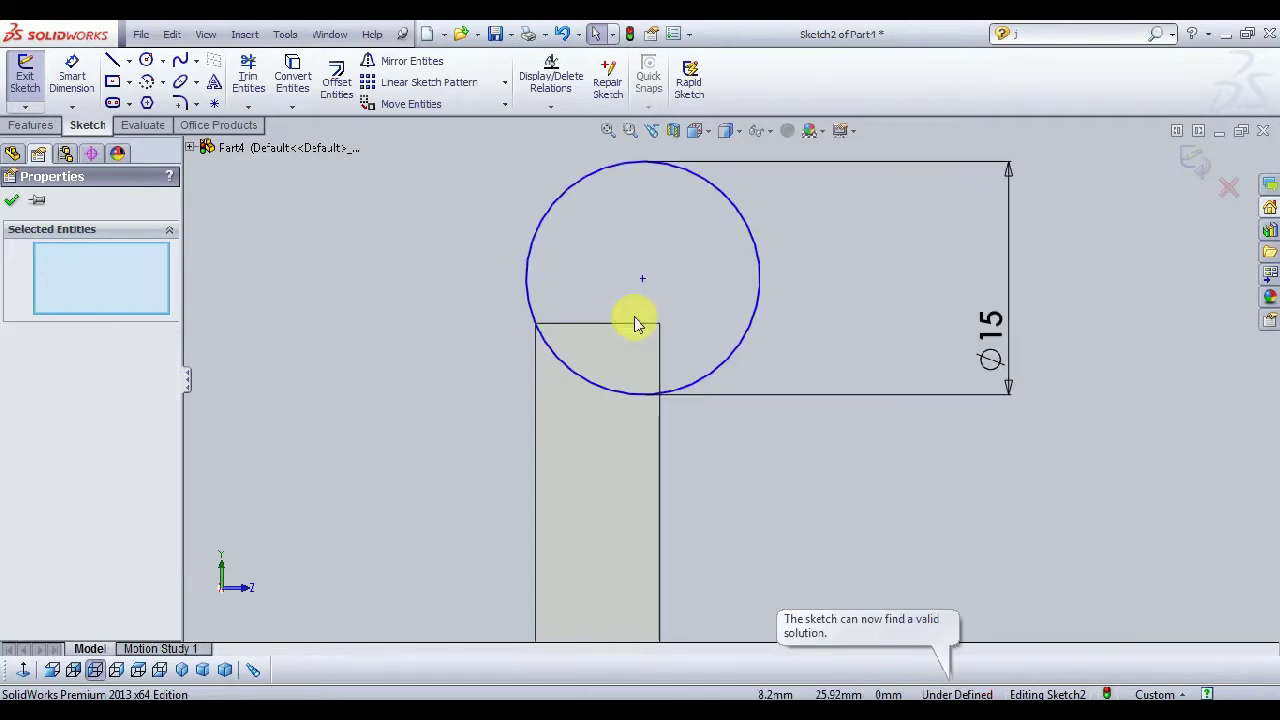
Step: Change the circle's diameter dimension from 15 to 18 mm
{"action": "double_click", "coordinate": [1008, 345]}
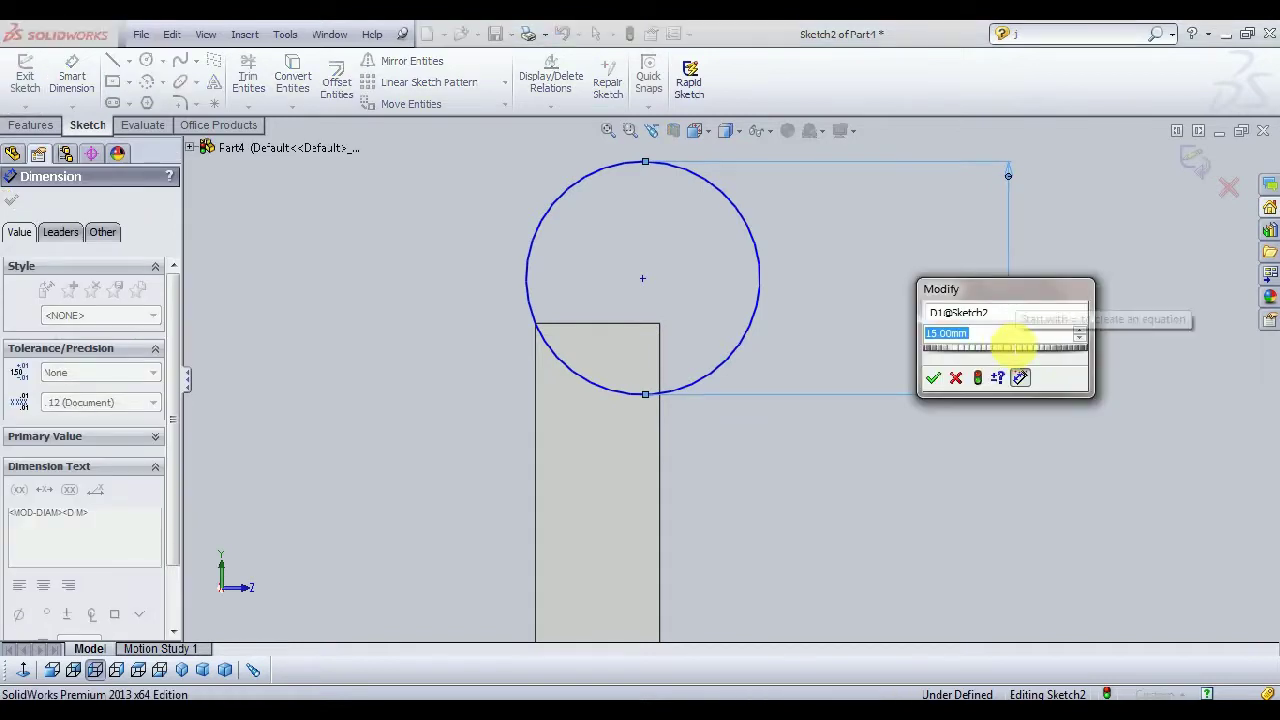
{"action": "type", "text": "20"}
{"action": "key", "text": "Return"}
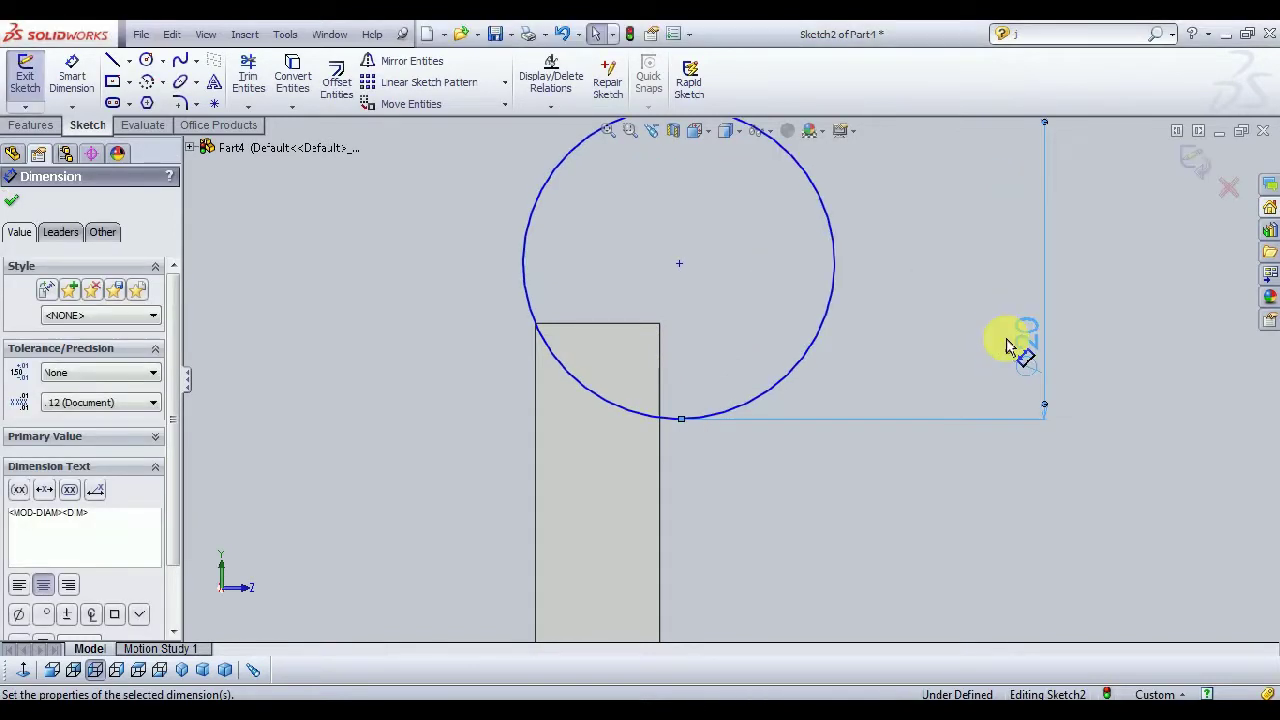
{"action": "double_click", "coordinate": [1028, 347]}
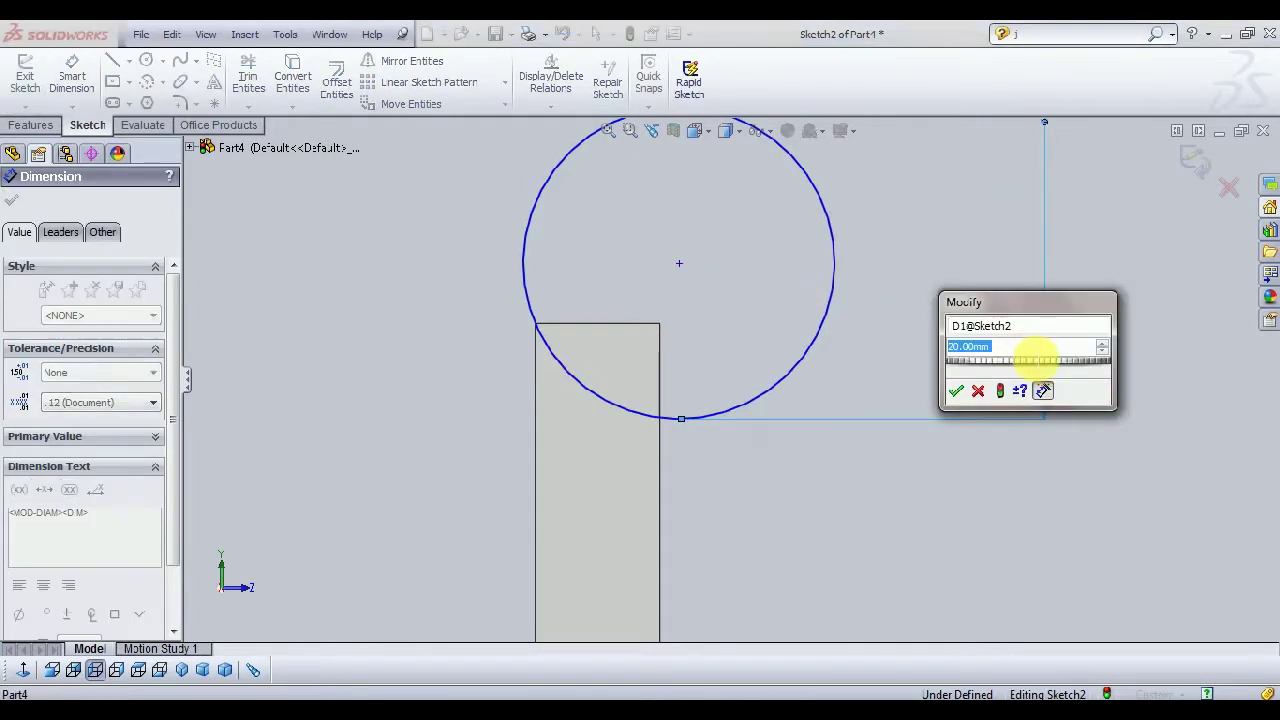
{"action": "type", "text": "10"}
{"action": "key", "text": "Return"}
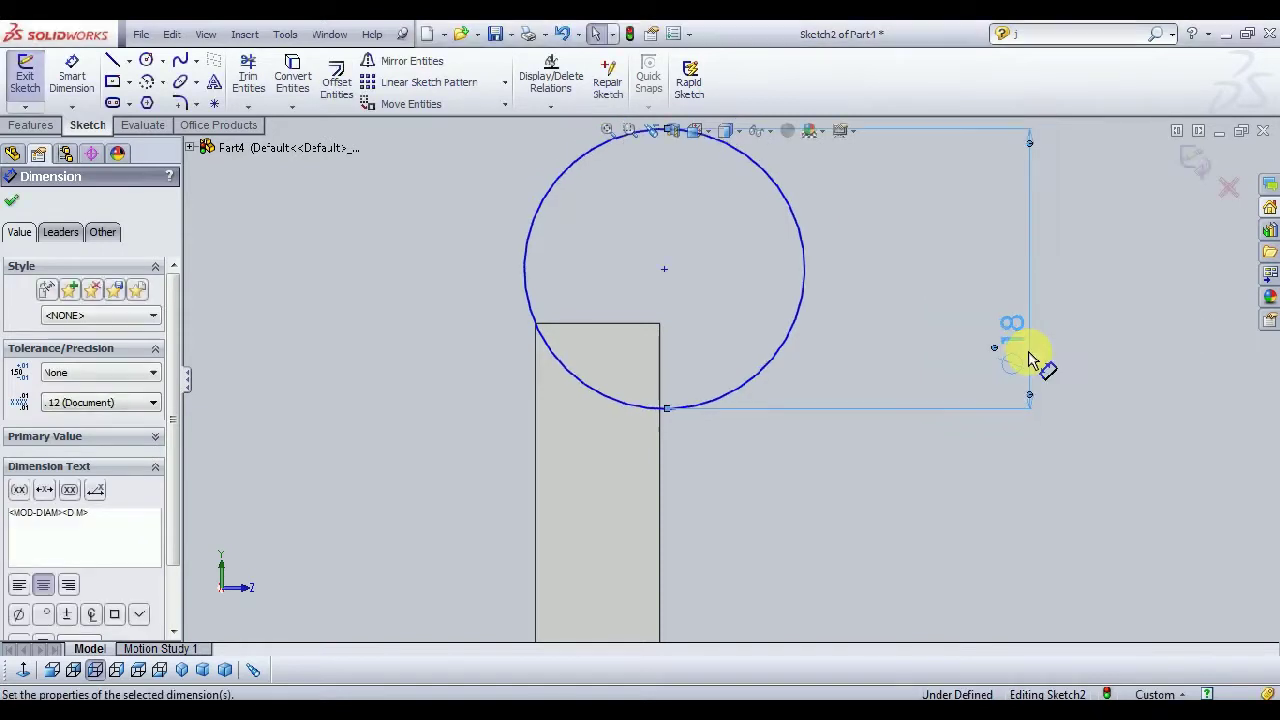
{"action": "left_click", "coordinate": [893, 318]}
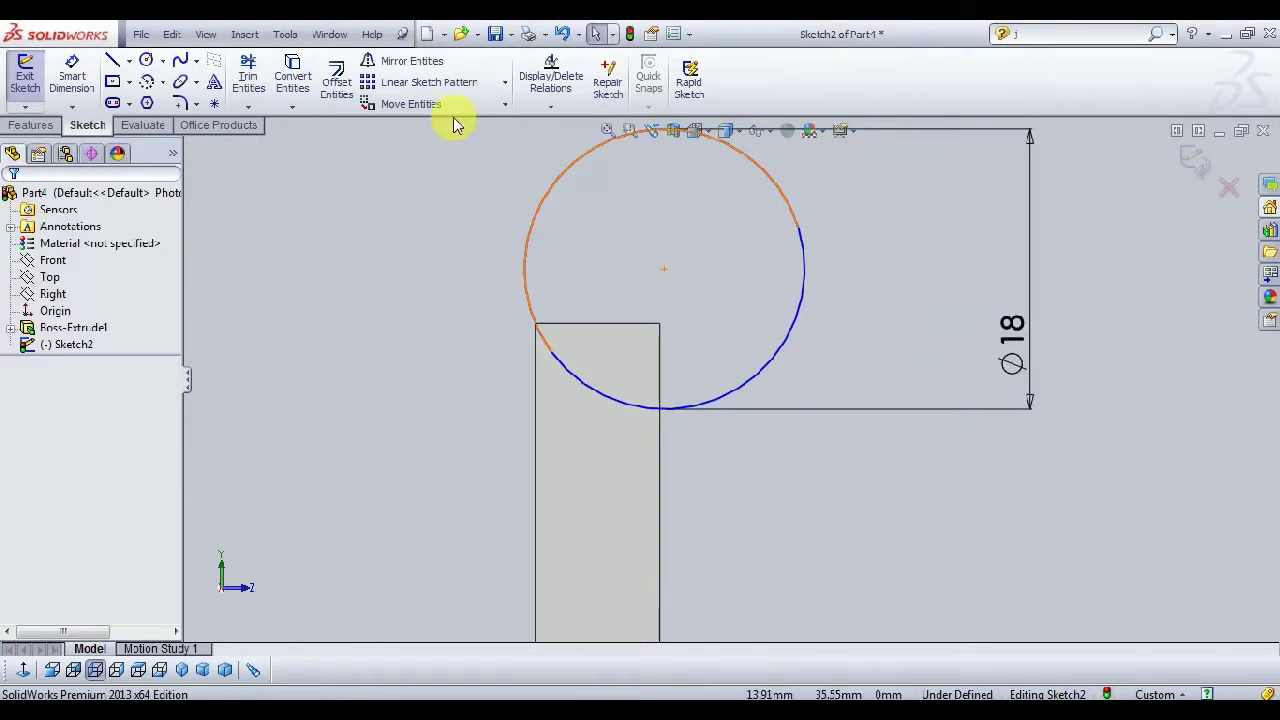
{"action": "left_click", "coordinate": [148, 61]}
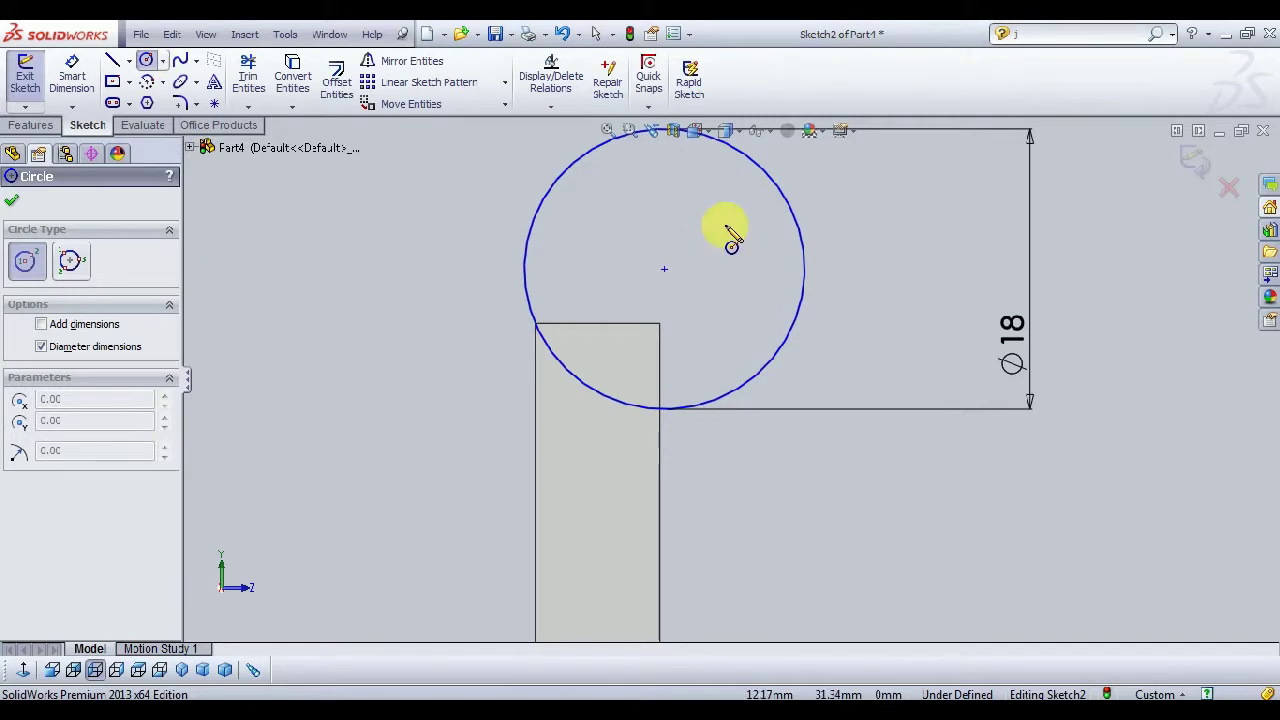
Step: Draw a concentric inner circle and dimension it to 7 mm diameter
{"action": "left_click", "coordinate": [664, 270]}
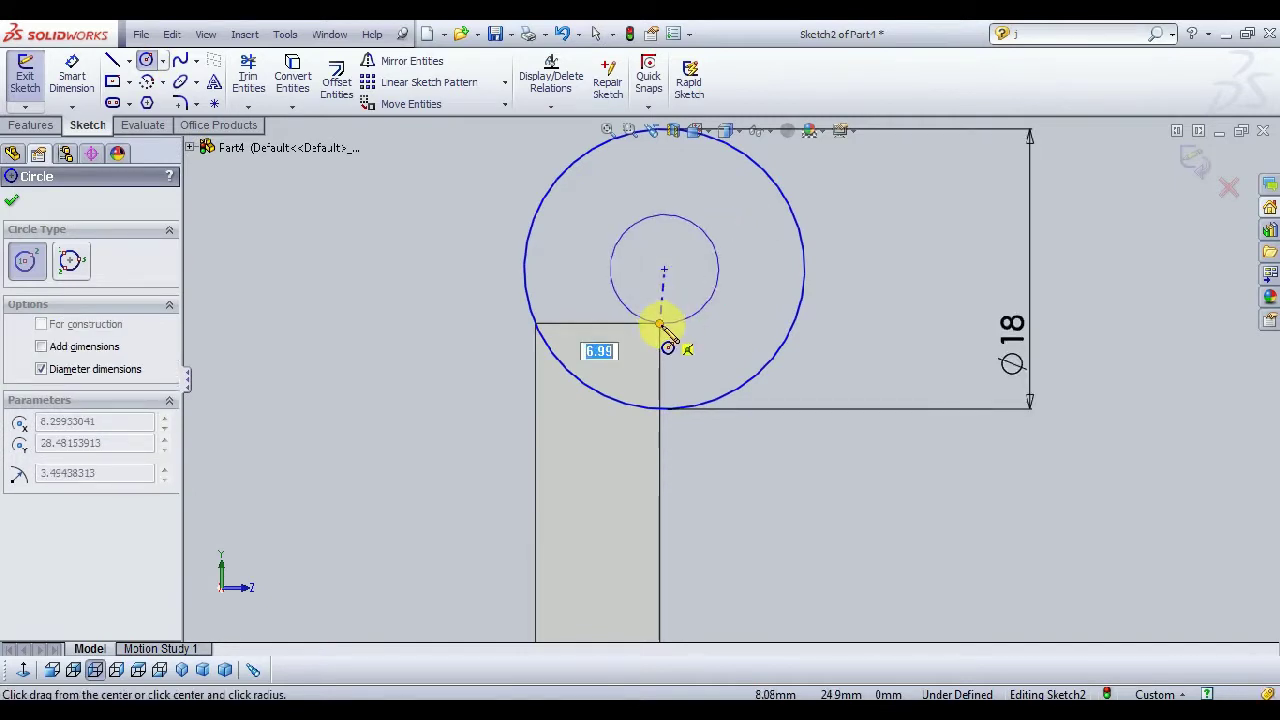
{"action": "left_click", "coordinate": [664, 322]}
{"action": "key", "text": "Escape"}
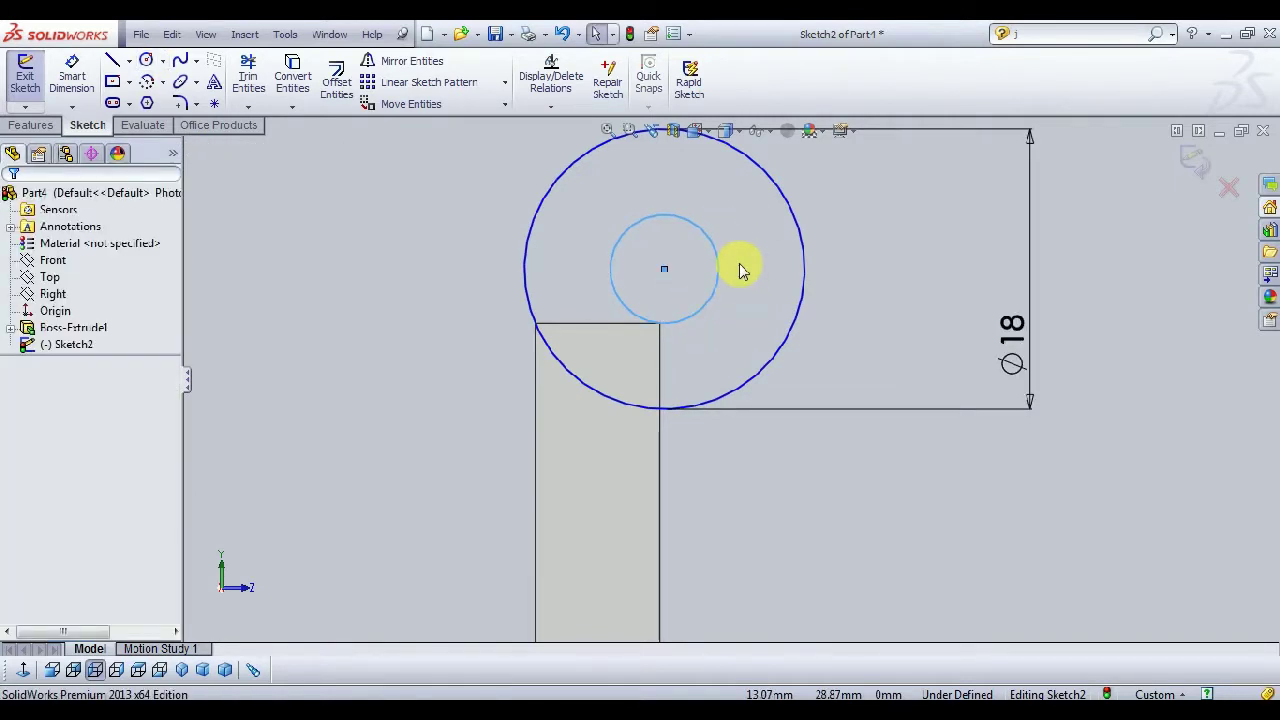
{"action": "key", "text": "d"}
{"action": "left_click", "coordinate": [714, 270]}
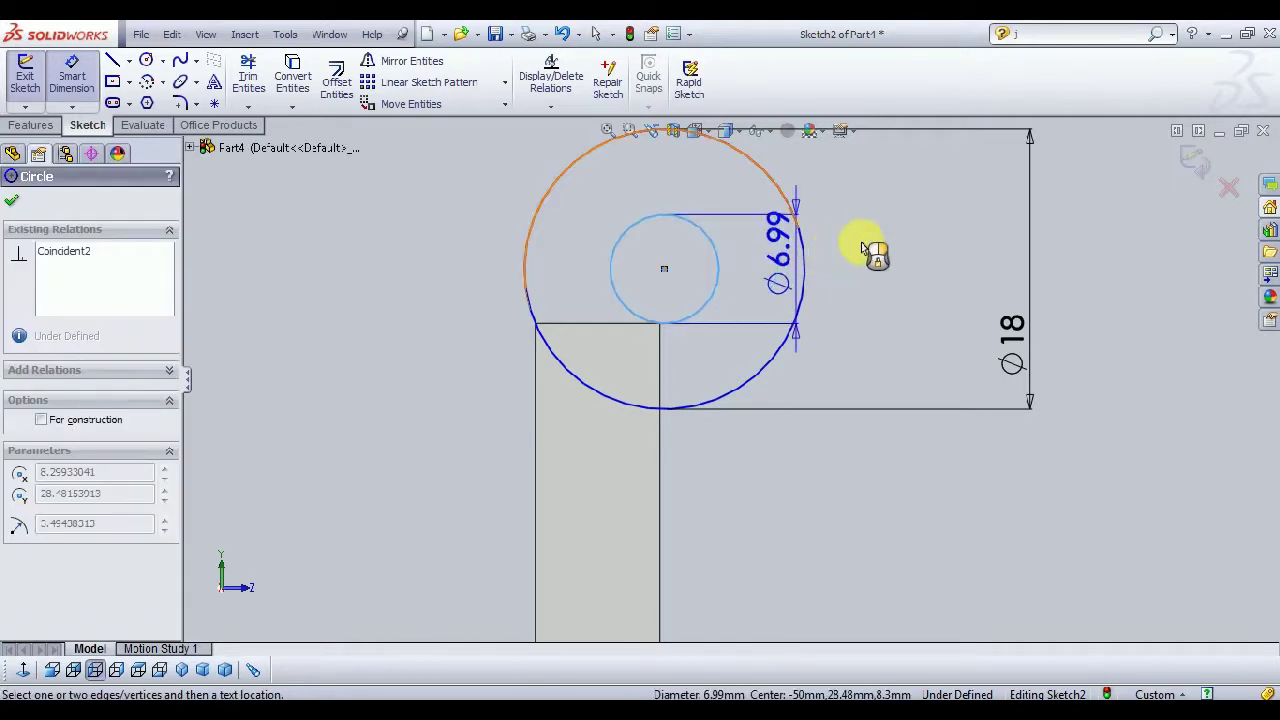
{"action": "left_click", "coordinate": [898, 250]}
{"action": "type", "text": "7"}
{"action": "key", "text": "Return"}
{"action": "key", "text": "Escape"}
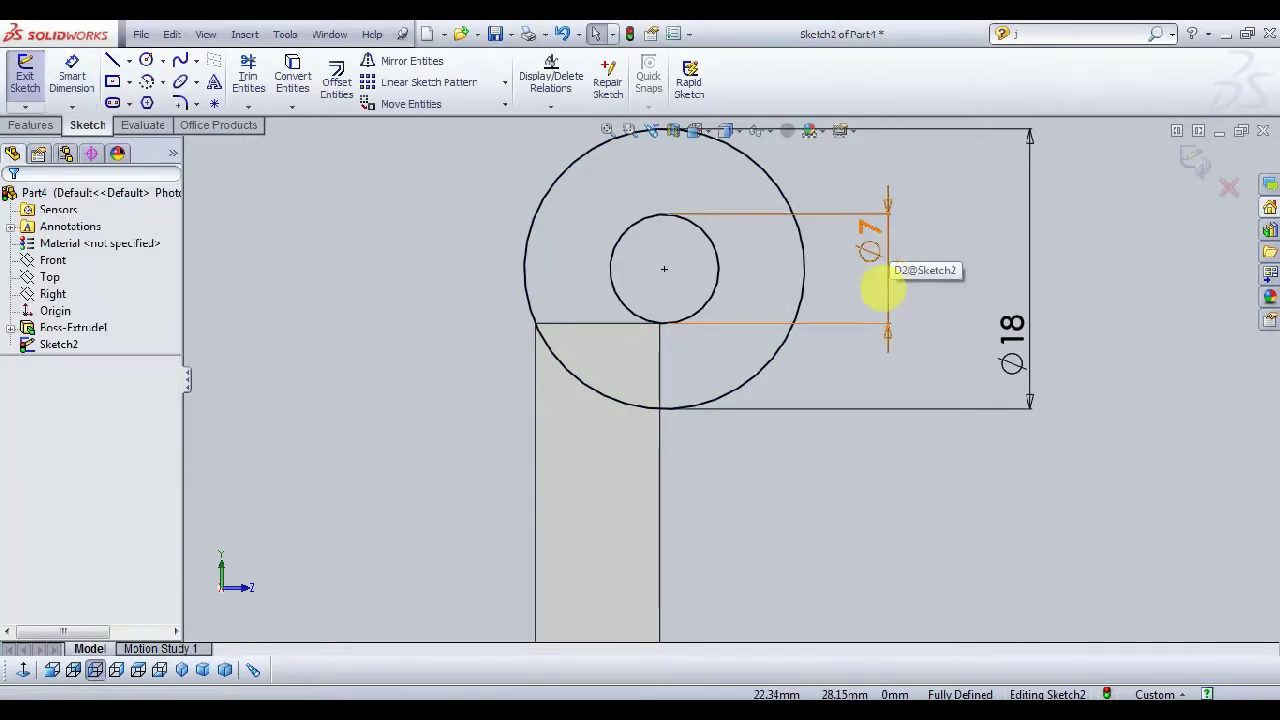
Step: Reposition the Ø7 dimension and select the outer Ø18 circle as the profile
{"action": "scroll", "coordinate": [740, 320], "scroll_direction": "up", "scroll_amount": 2}
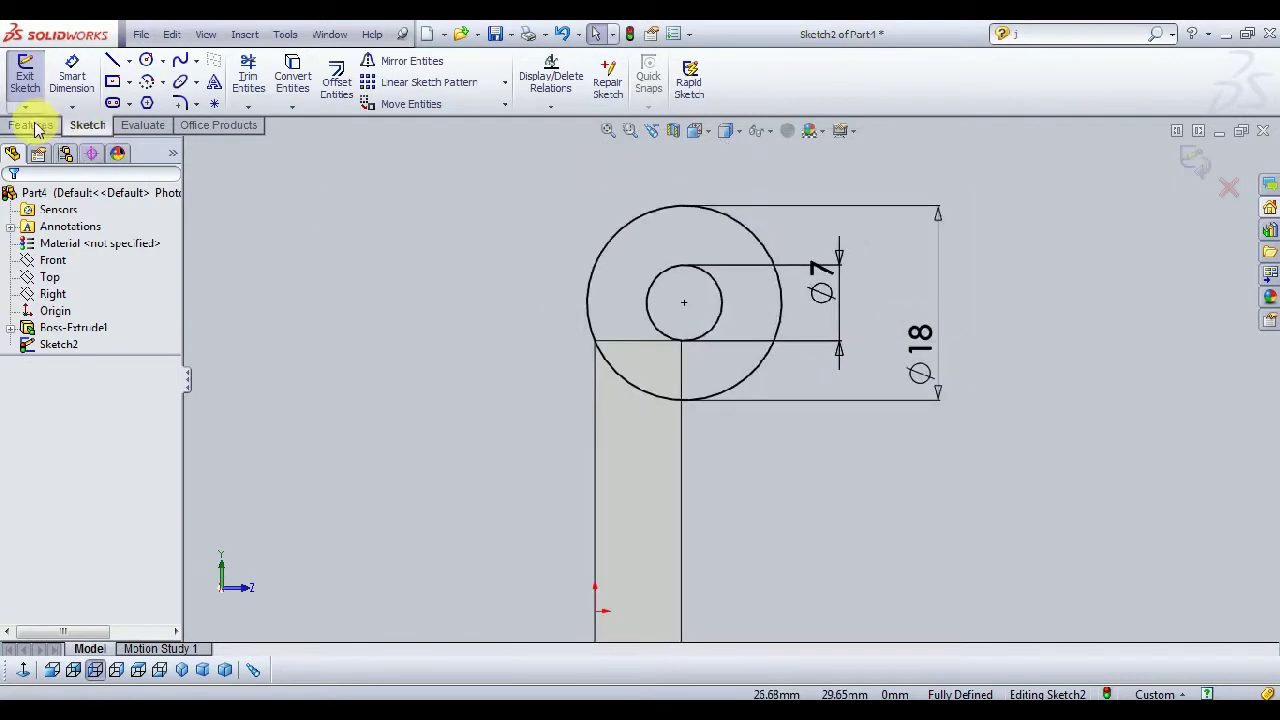
{"action": "left_click_drag", "start_coordinate": [824, 288], "coordinate": [818, 296]}
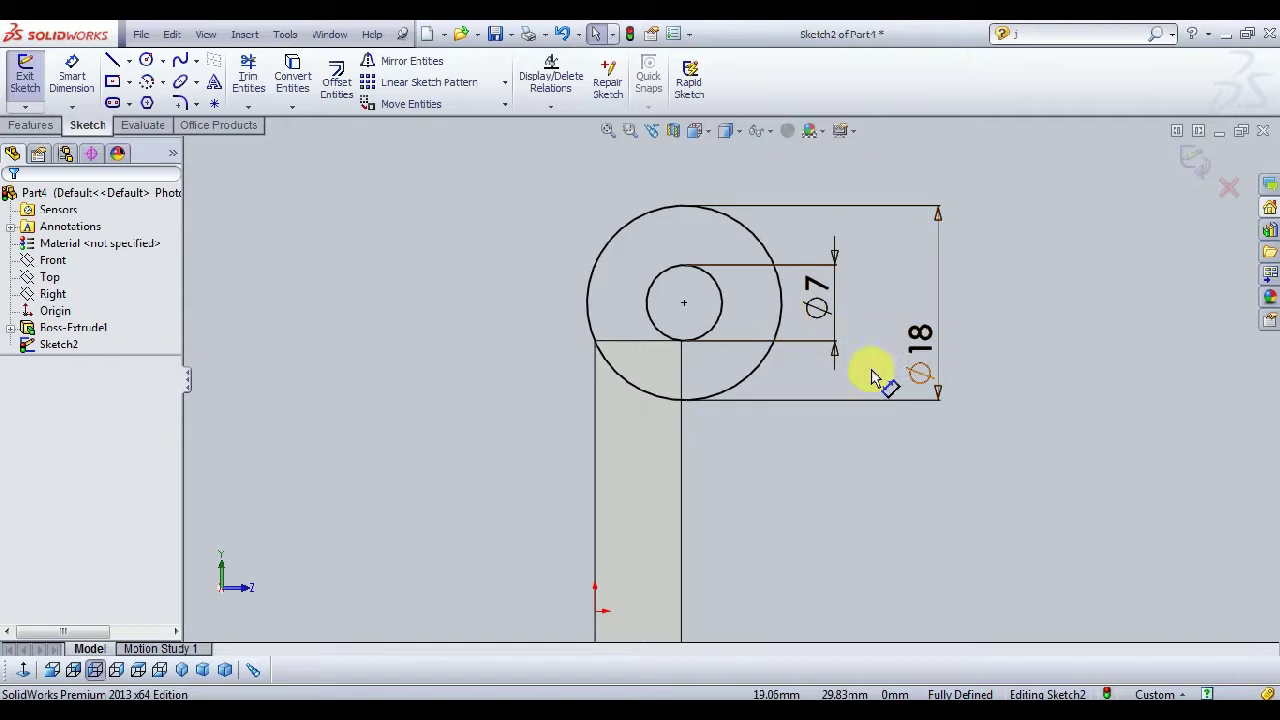
{"action": "left_click", "coordinate": [596, 343]}
{"action": "left_click", "coordinate": [30, 125]}
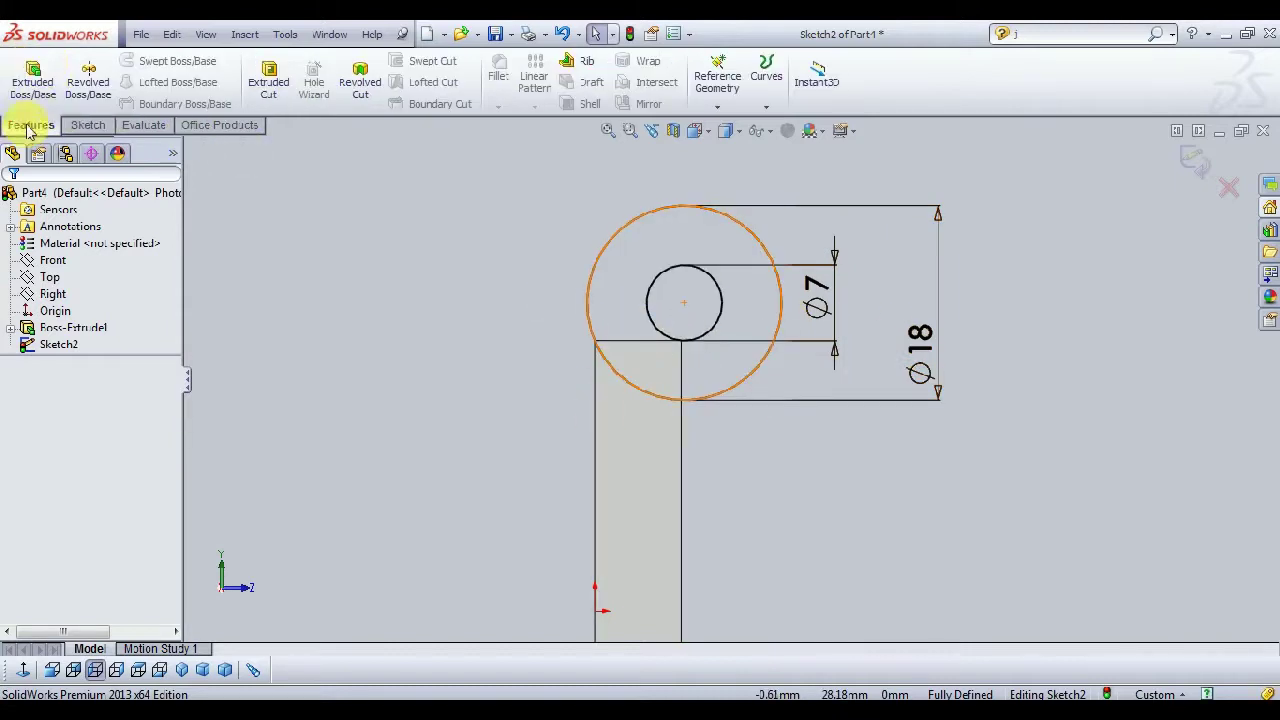
Step: Extrude the Ø18/Ø7 ring in the reversed direction to a 20 mm depth
{"action": "left_click", "coordinate": [35, 78]}
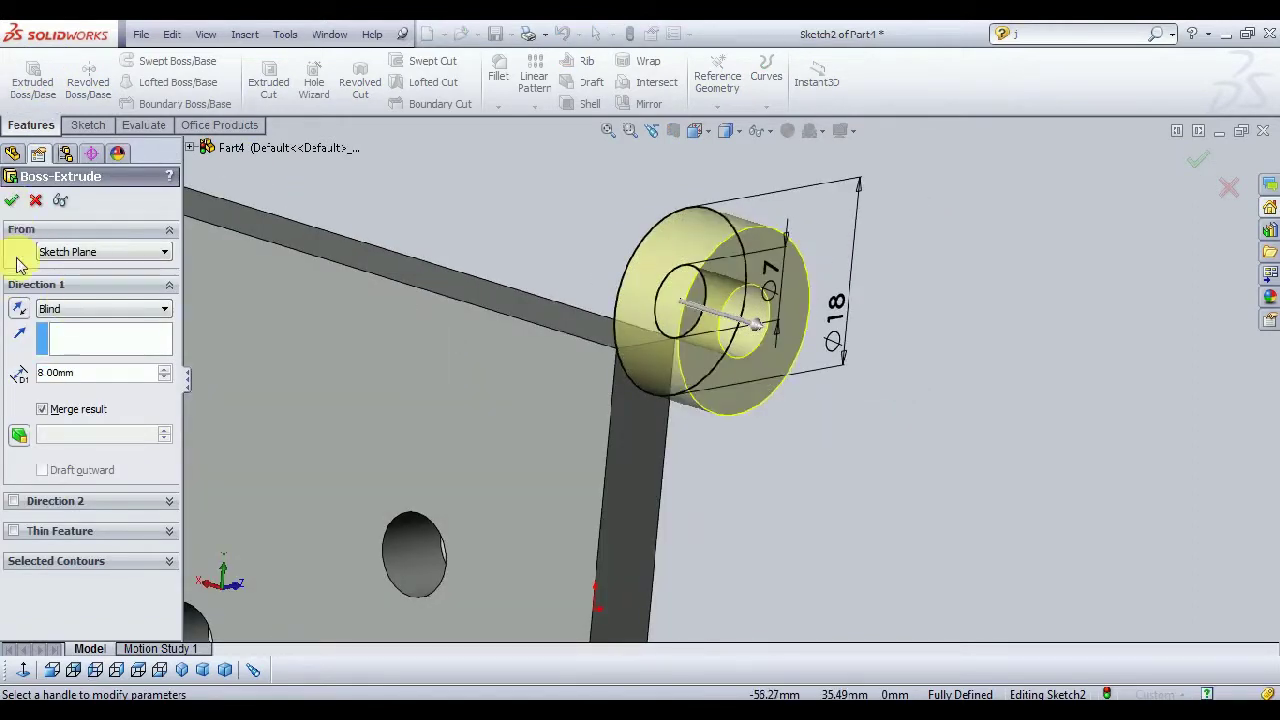
{"action": "left_click", "coordinate": [18, 313]}
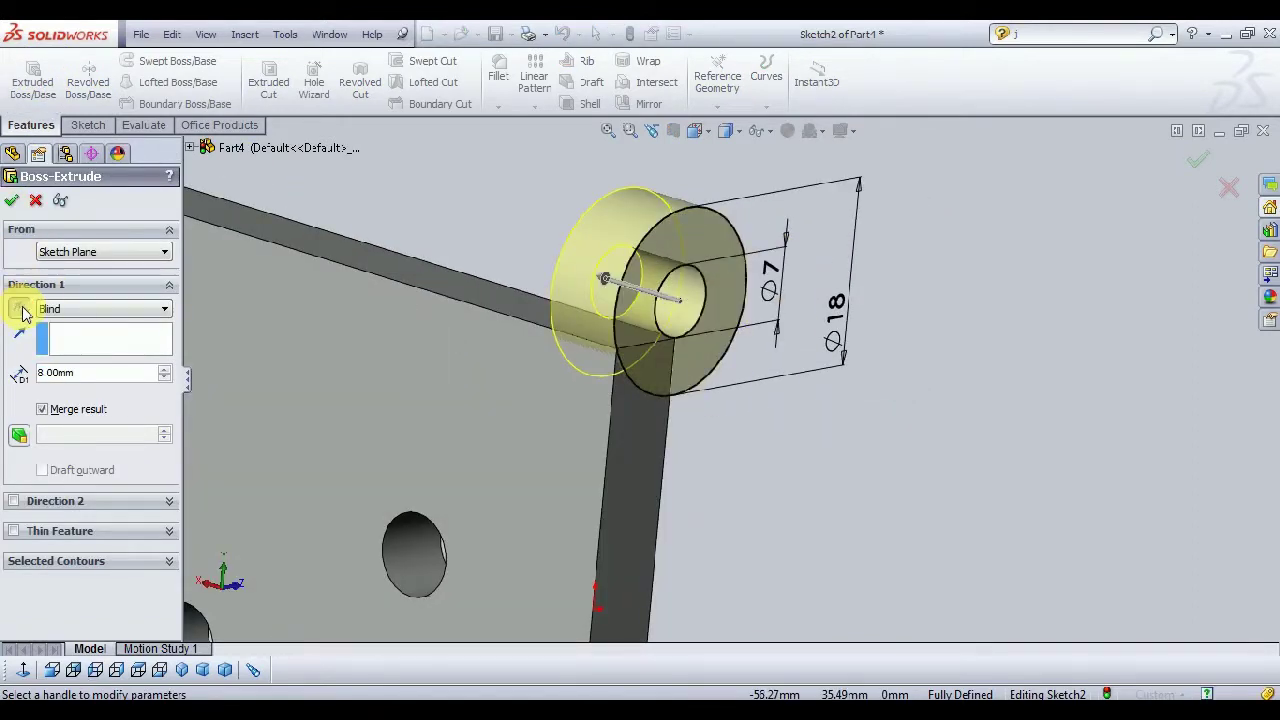
{"action": "mouse_move", "coordinate": [1066, 418]}
{"action": "middle_mouse_down"}
{"action": "mouse_move", "coordinate": [920, 486]}
{"action": "mouse_move", "coordinate": [906, 451]}
{"action": "mouse_move", "coordinate": [812, 532]}
{"action": "middle_mouse_up"}
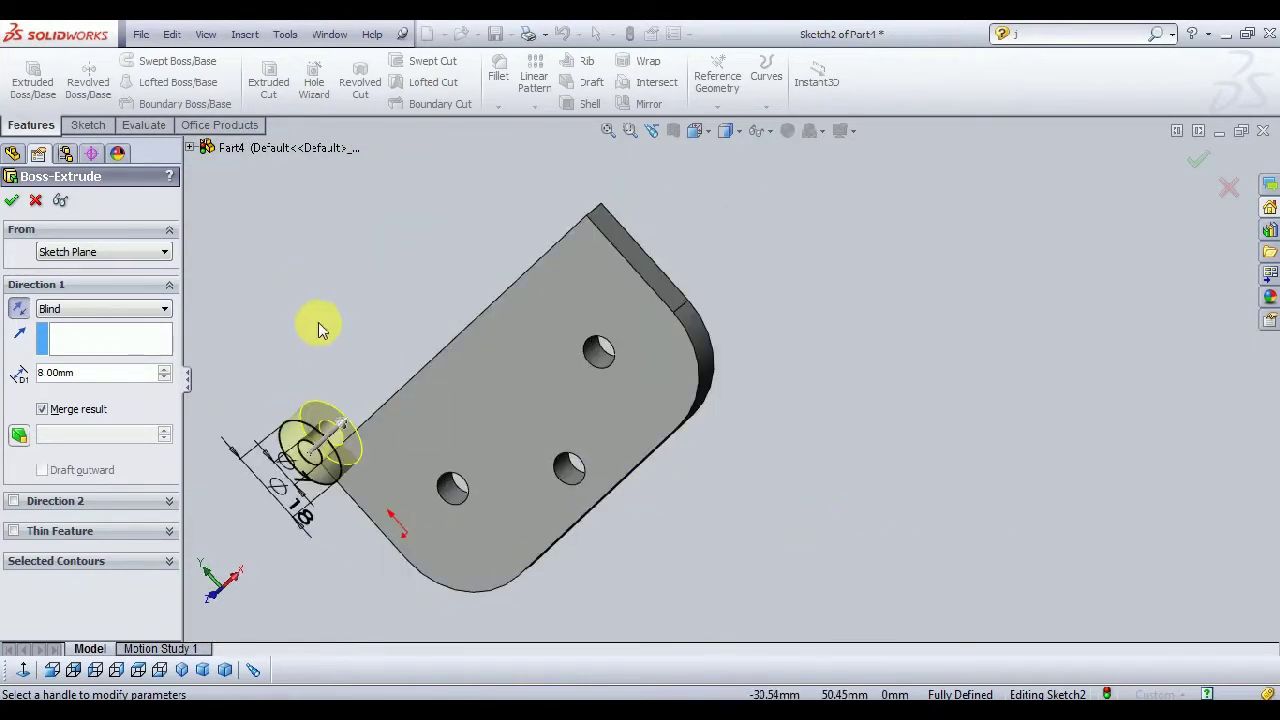
{"action": "scroll", "coordinate": [343, 334], "scroll_direction": "down", "scroll_amount": 3}
{"action": "mouse_move", "coordinate": [343, 334]}
{"action": "middle_mouse_down"}
{"action": "mouse_move", "coordinate": [440, 370]}
{"action": "mouse_move", "coordinate": [457, 391]}
{"action": "middle_mouse_up"}
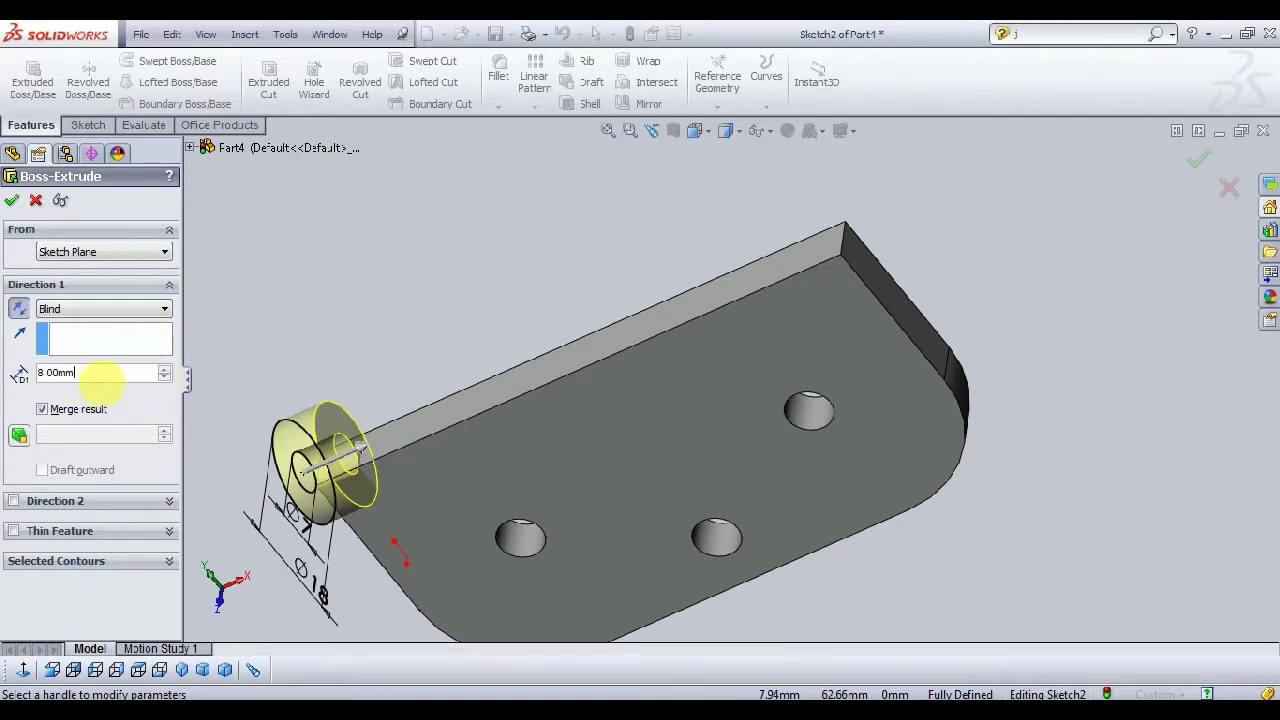
{"action": "type", "text": "20"}
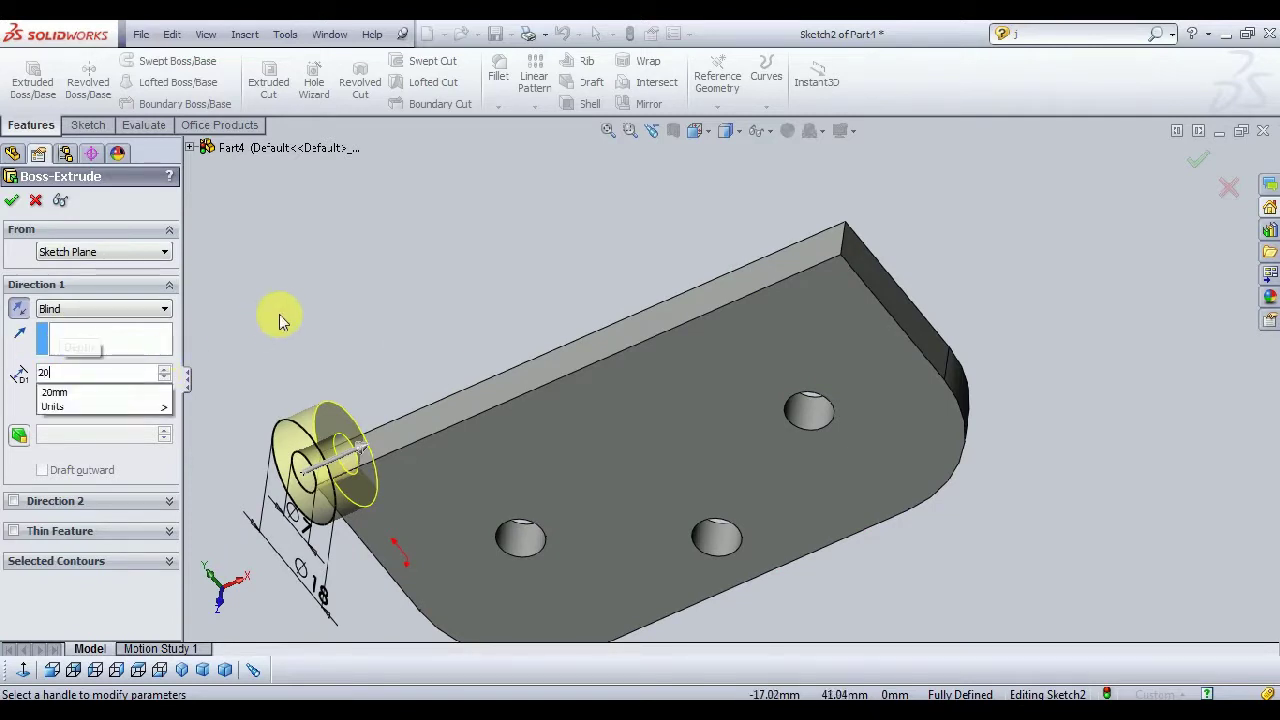
{"action": "key", "text": "Return"}
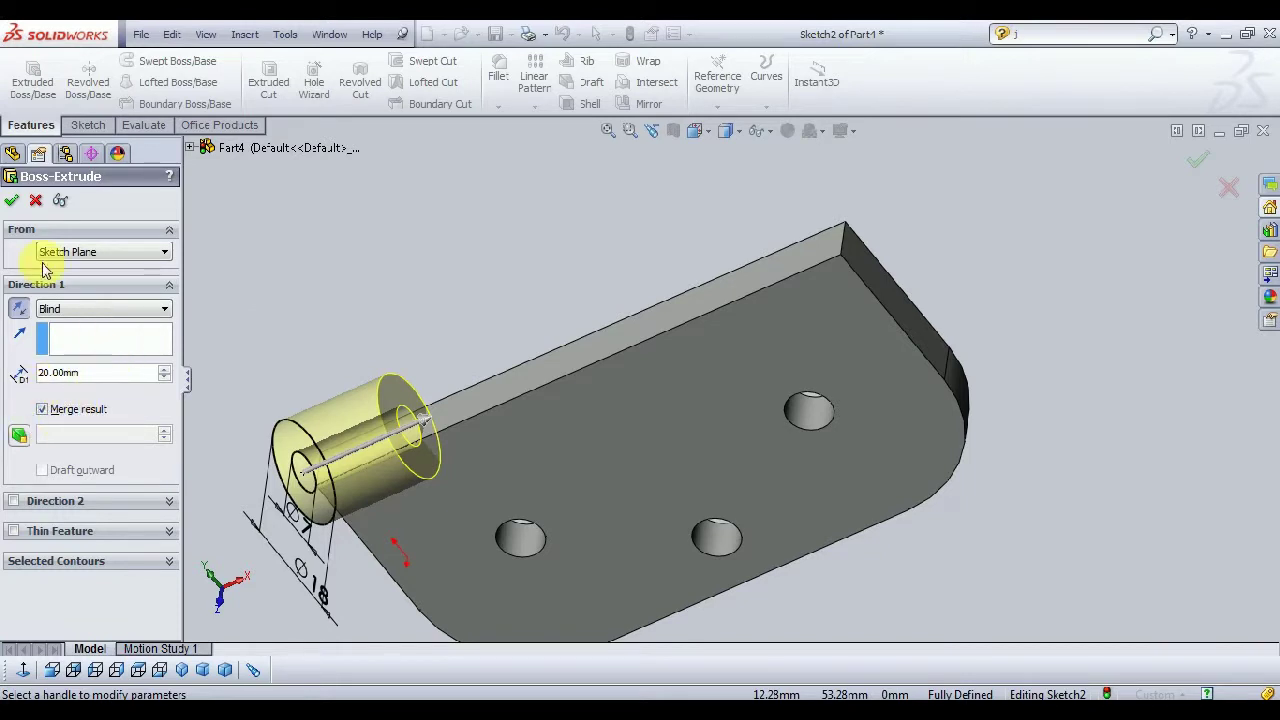
{"action": "left_click", "coordinate": [13, 203]}
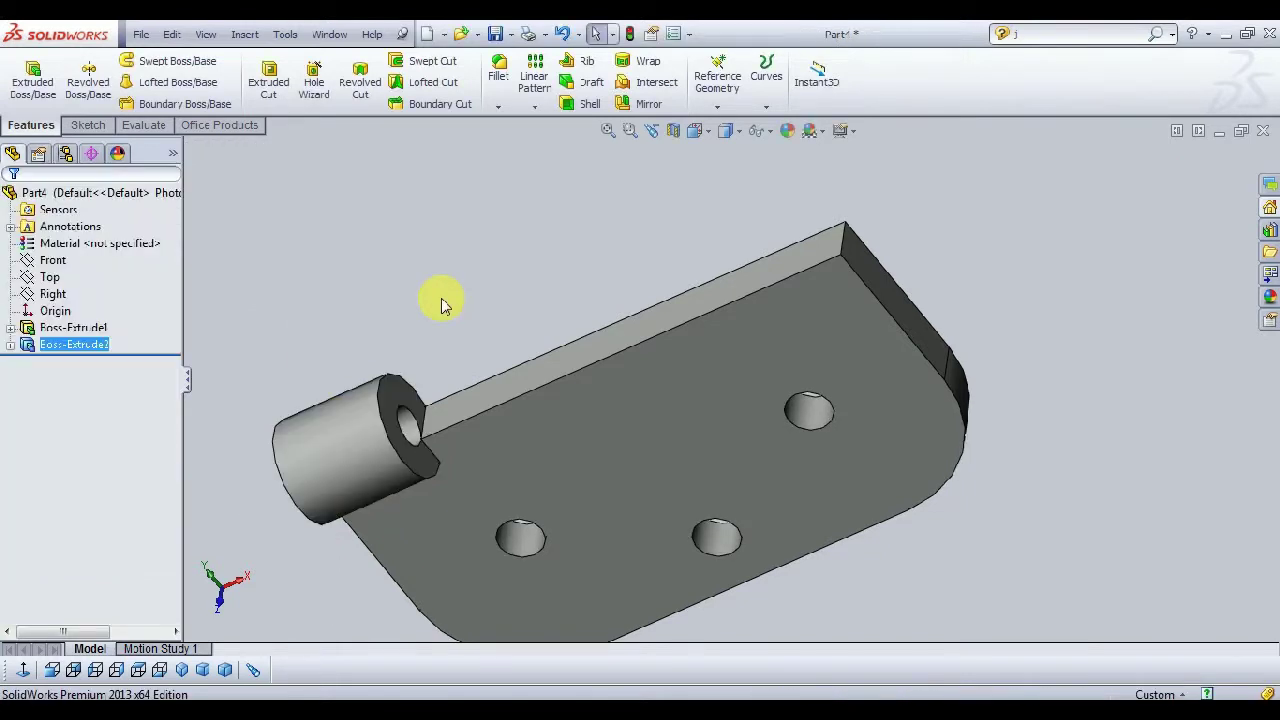
Step: Start a new sketch on the Front plane, viewed normal to it
{"action": "mouse_move", "coordinate": [493, 300]}
{"action": "middle_mouse_down"}
{"action": "mouse_move", "coordinate": [423, 380]}
{"action": "mouse_move", "coordinate": [527, 385]}
{"action": "mouse_move", "coordinate": [648, 360]}
{"action": "mouse_move", "coordinate": [618, 372]}
{"action": "mouse_move", "coordinate": [434, 371]}
{"action": "mouse_move", "coordinate": [460, 378]}
{"action": "mouse_move", "coordinate": [491, 363]}
{"action": "mouse_move", "coordinate": [503, 297]}
{"action": "mouse_move", "coordinate": [514, 346]}
{"action": "mouse_move", "coordinate": [573, 329]}
{"action": "mouse_move", "coordinate": [537, 380]}
{"action": "middle_mouse_up"}
{"action": "scroll", "coordinate": [543, 337], "scroll_direction": "down", "scroll_amount": 3}
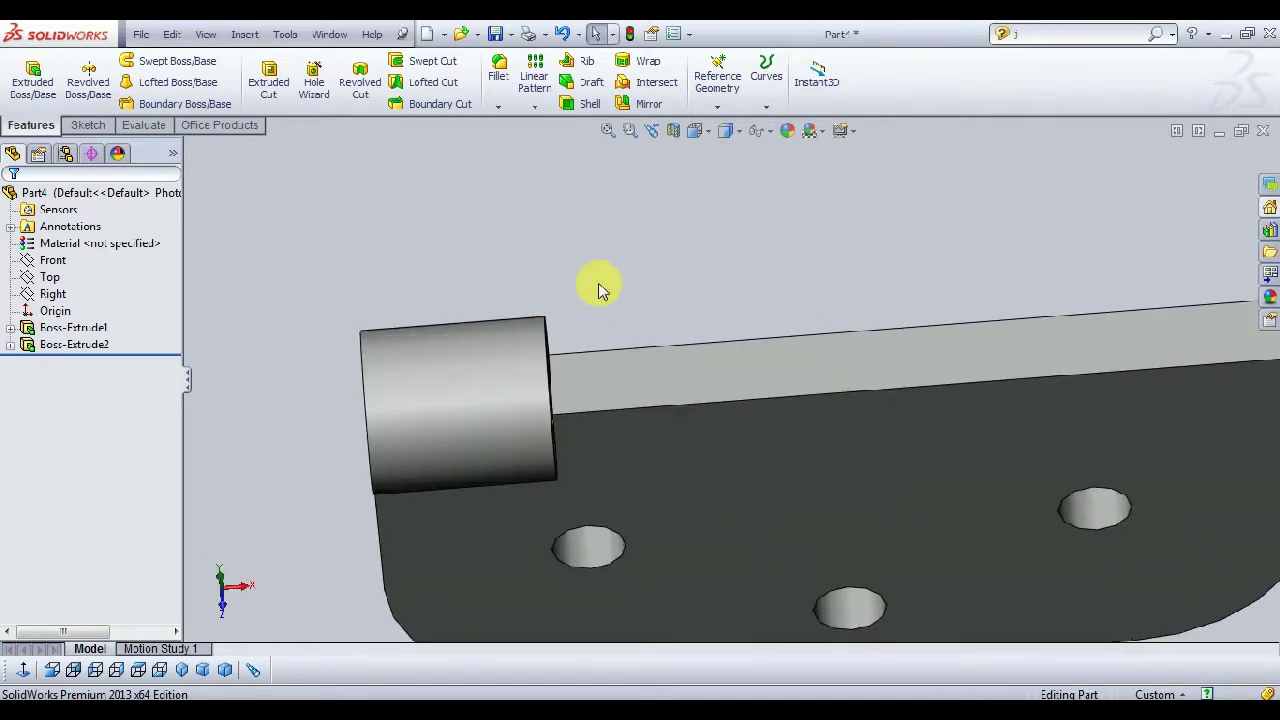
{"action": "scroll", "coordinate": [664, 296], "scroll_direction": "up", "scroll_amount": 3}
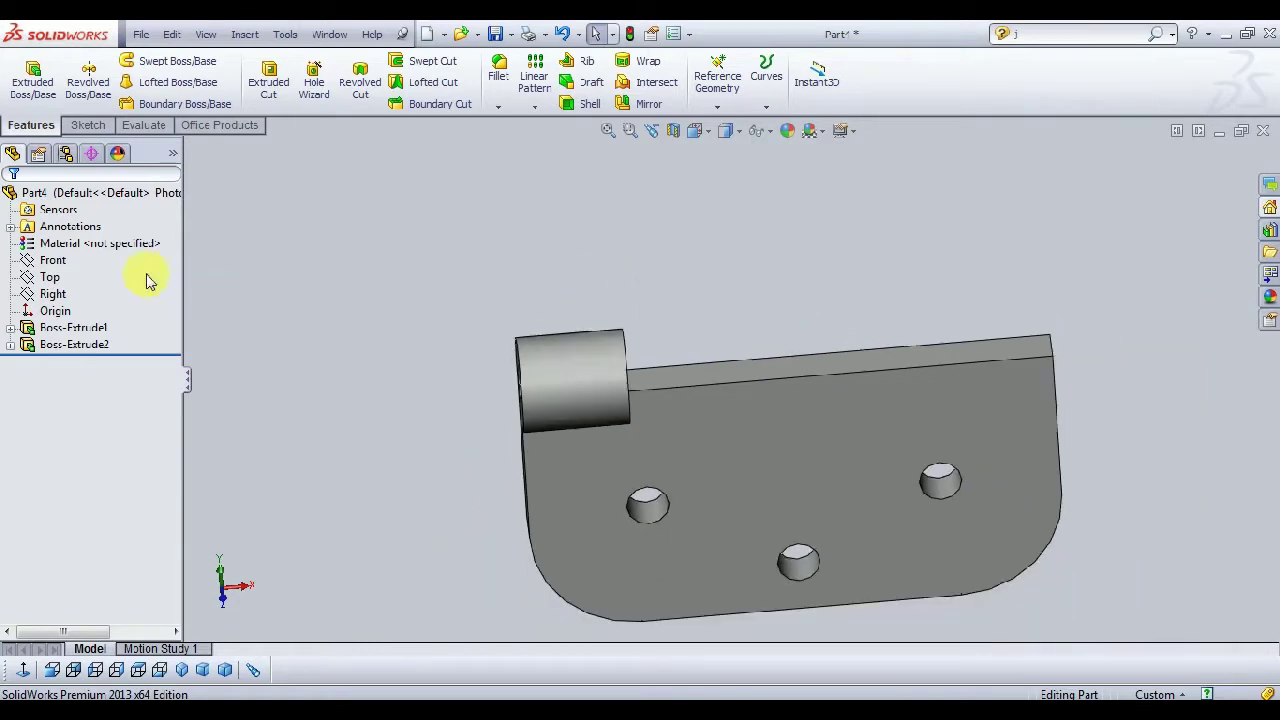
{"action": "left_click", "coordinate": [50, 262]}
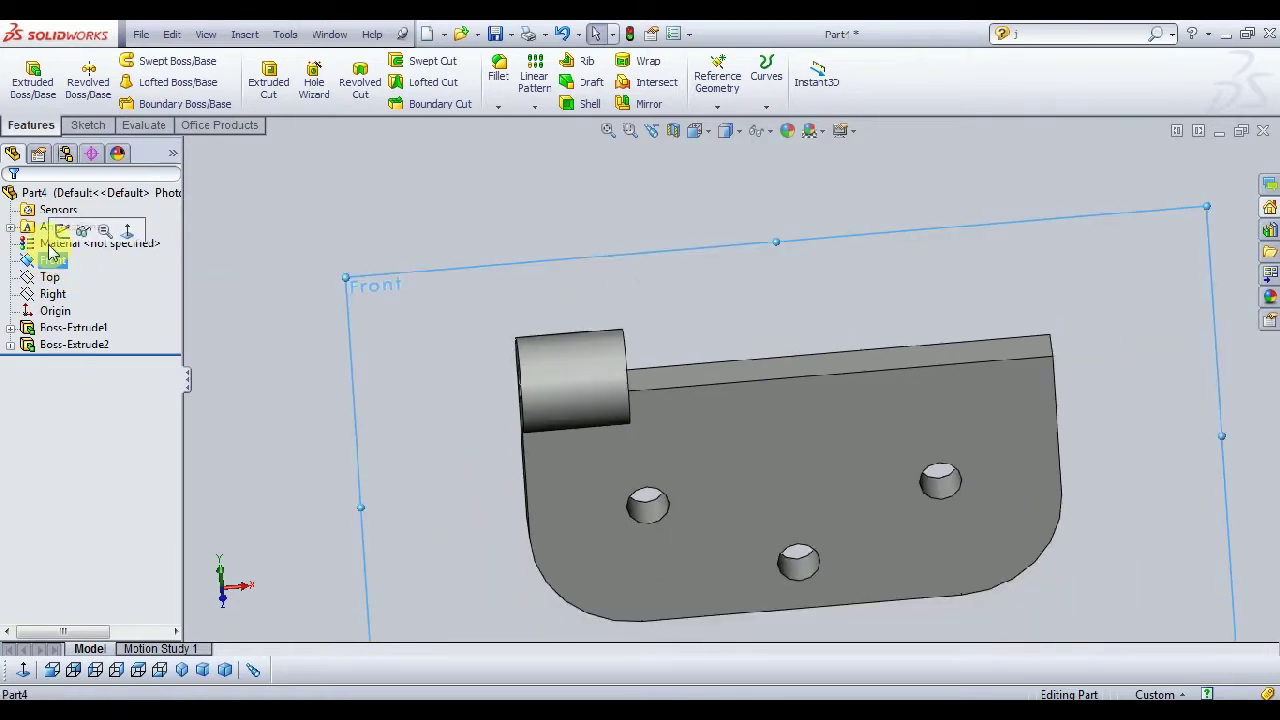
{"action": "left_click", "coordinate": [63, 232]}
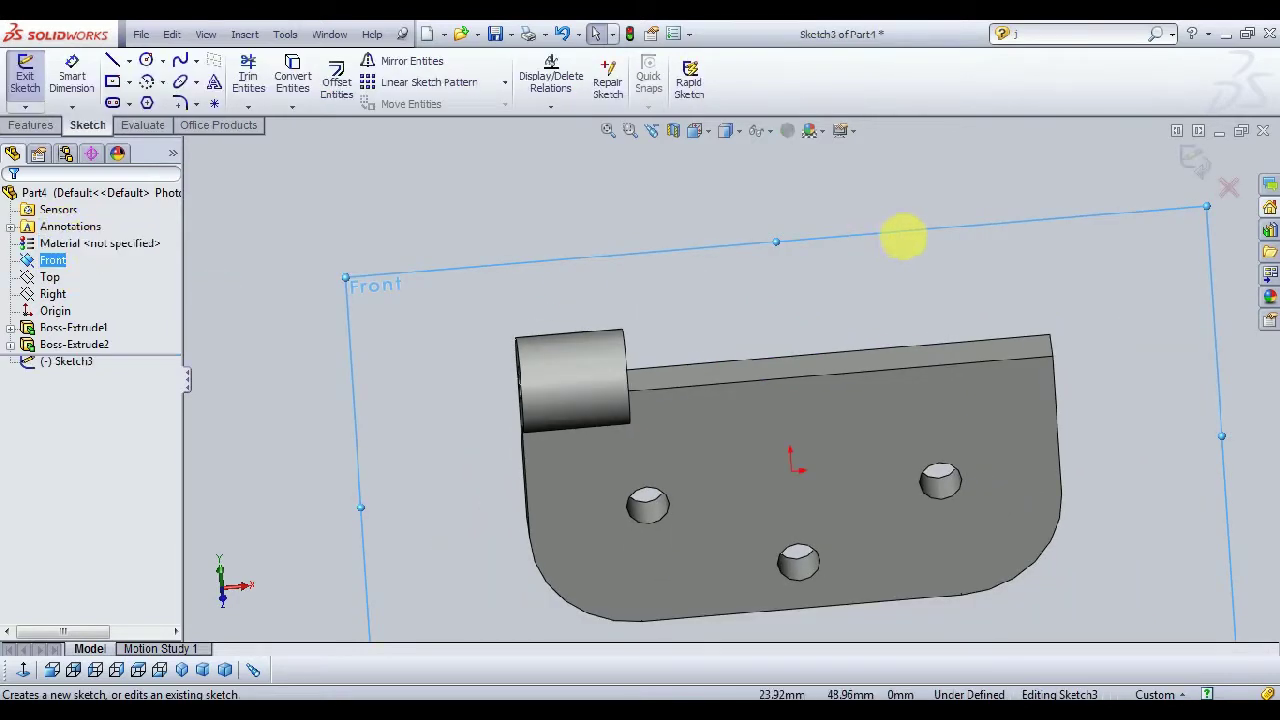
{"action": "left_click", "coordinate": [52, 670]}
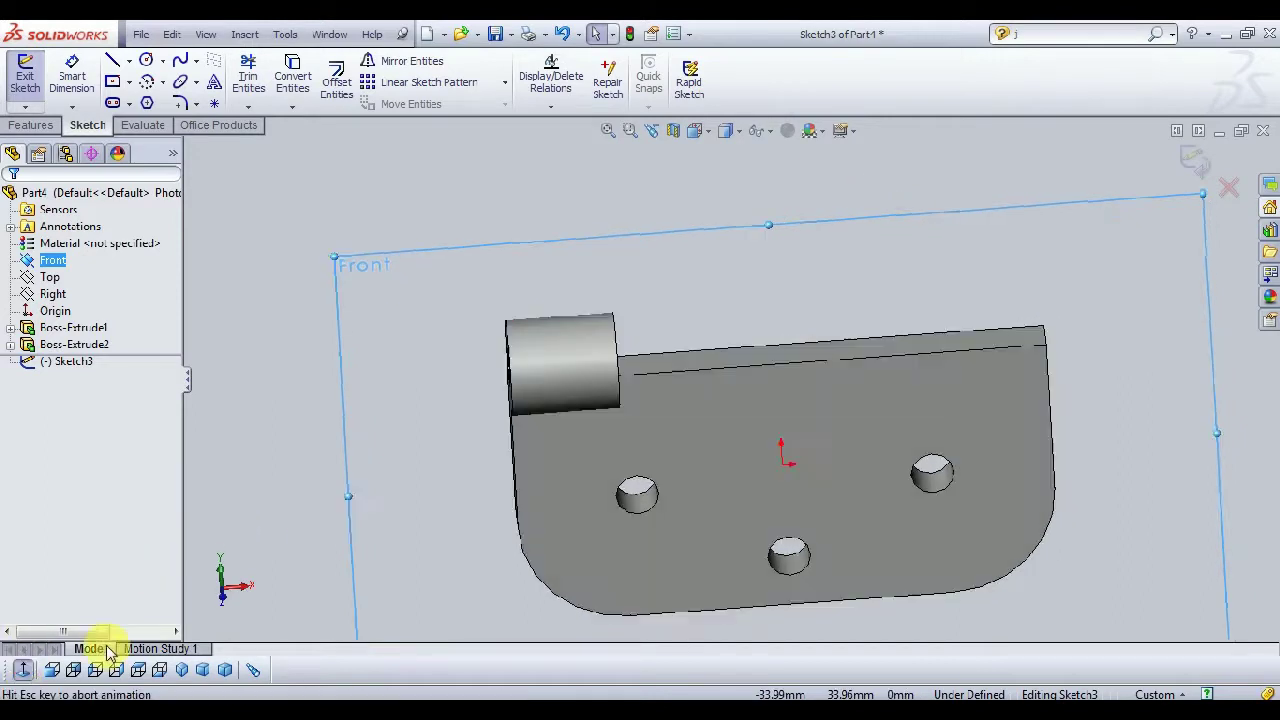
{"action": "left_click", "coordinate": [695, 256]}
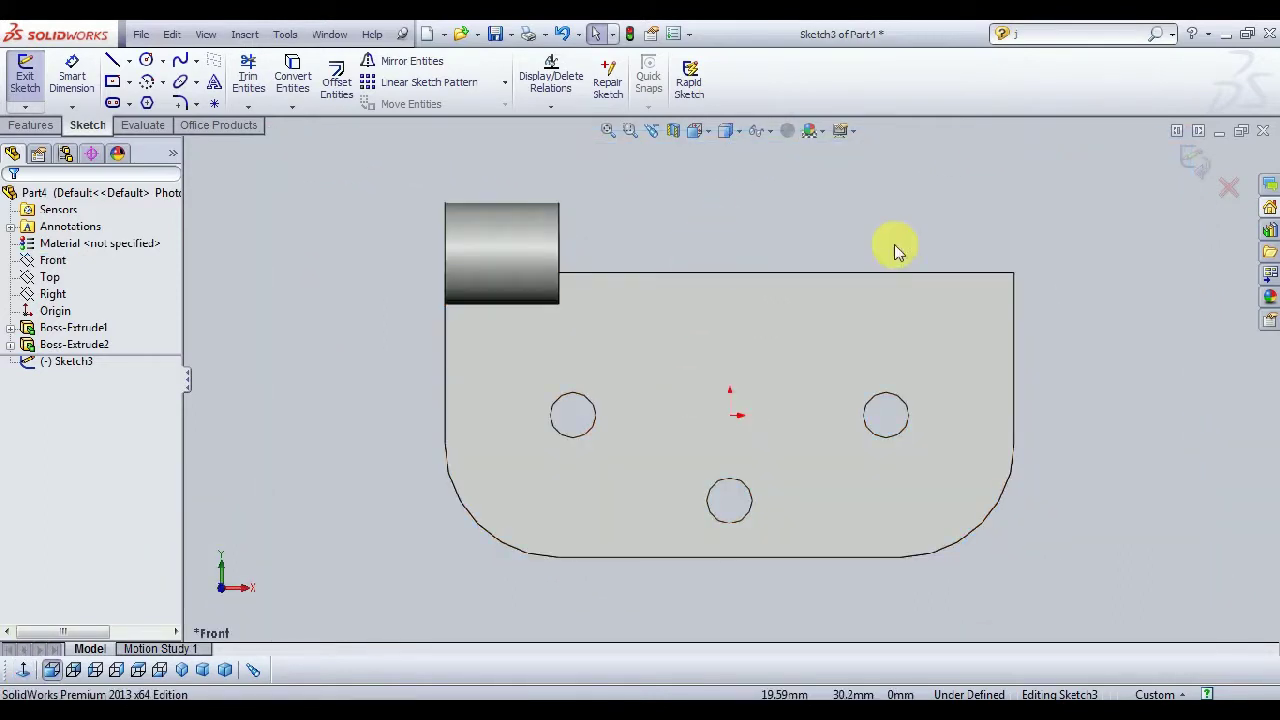
Step: Draw a horizontal centerline from the knuckle corner past the plate's right edge, then exit the sketch
{"action": "left_click", "coordinate": [130, 61]}
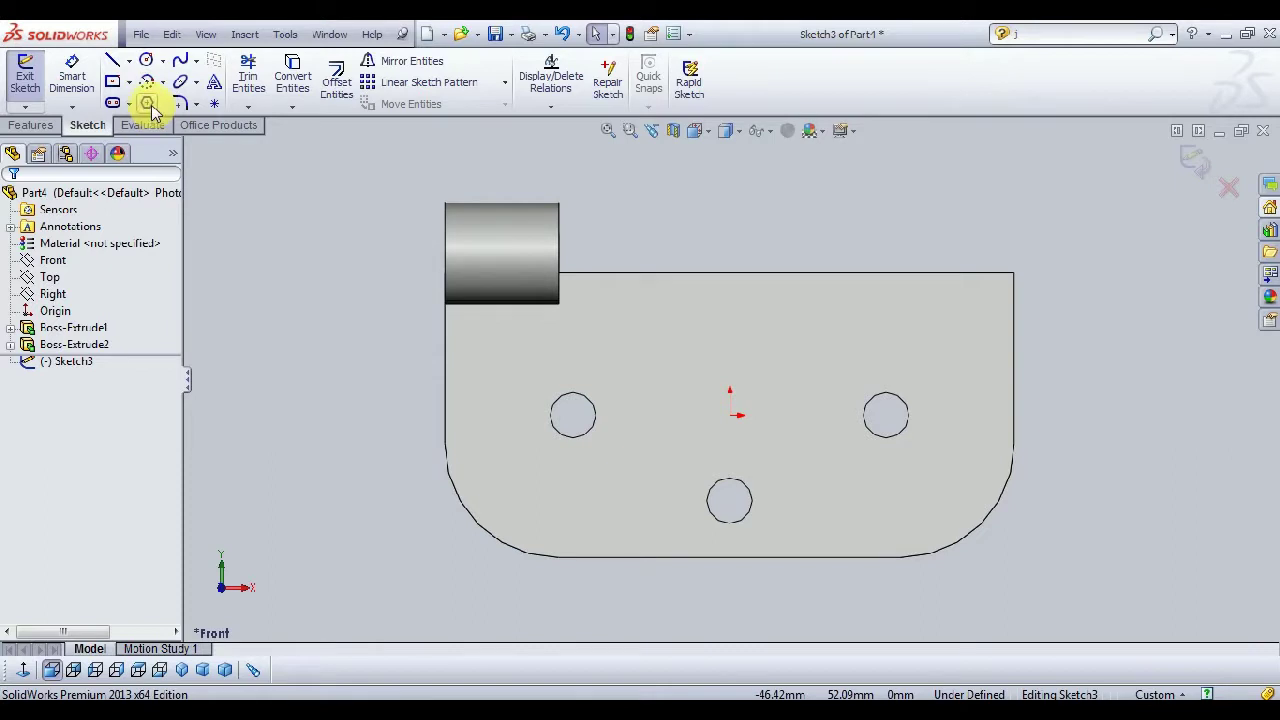
{"action": "left_click", "coordinate": [133, 101]}
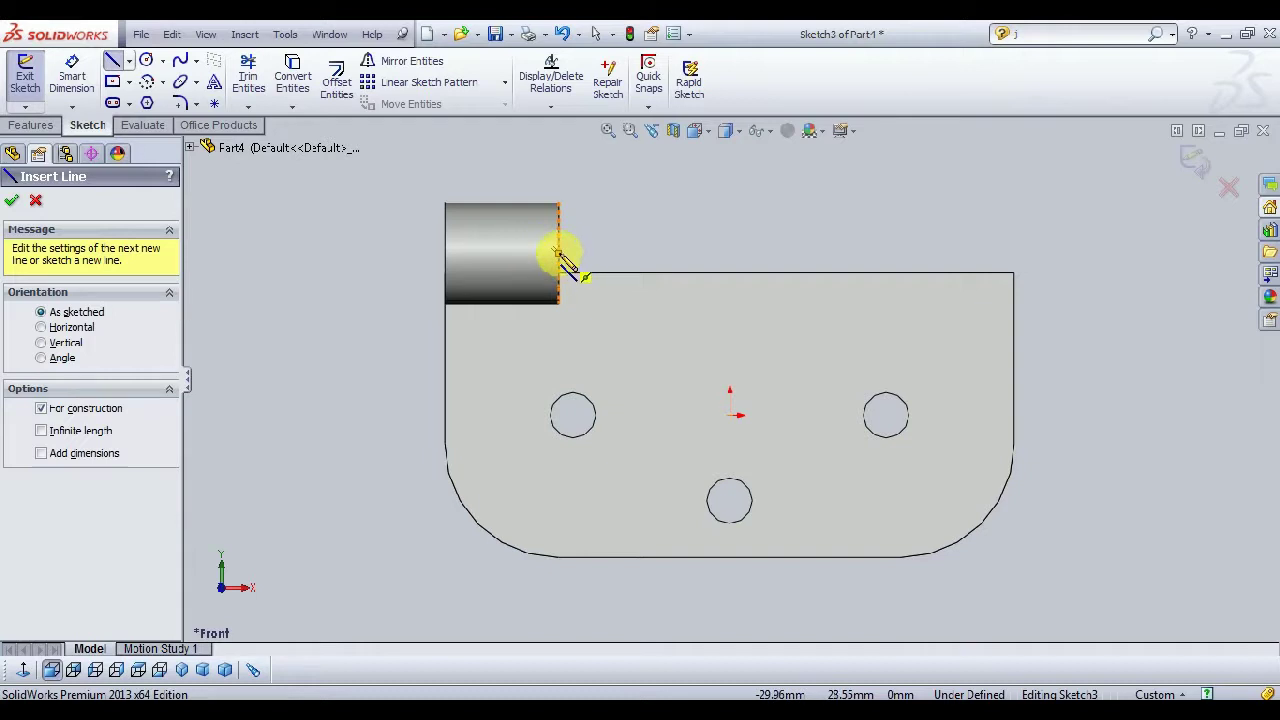
{"action": "left_click", "coordinate": [558, 252]}
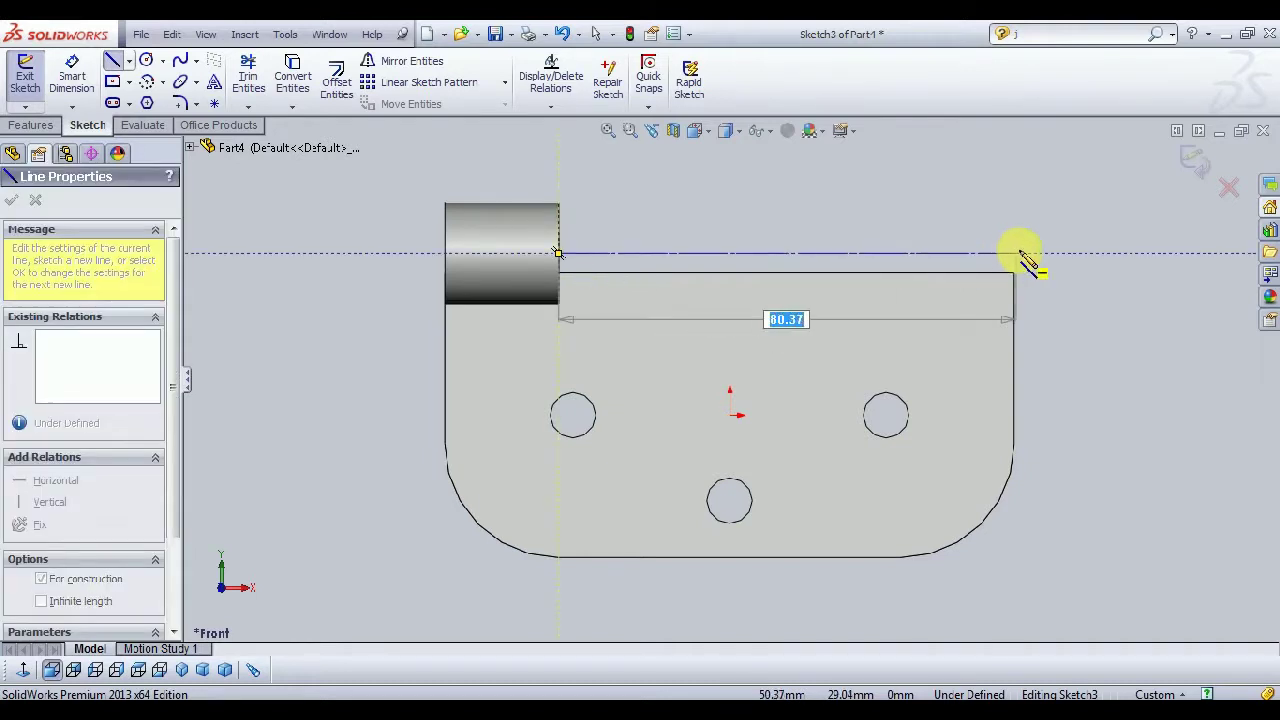
{"action": "left_click", "coordinate": [1020, 253]}
{"action": "key", "text": "Escape"}
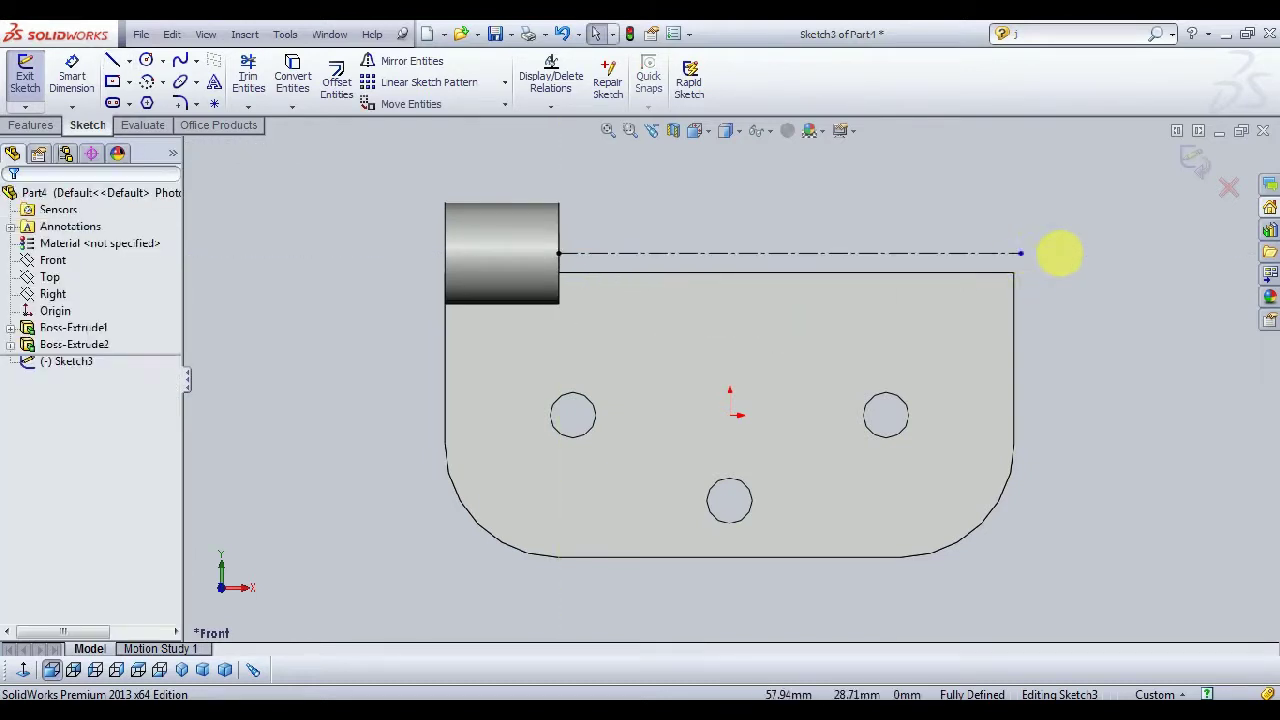
{"action": "left_click", "coordinate": [898, 253]}
{"action": "left_click", "coordinate": [1100, 272]}
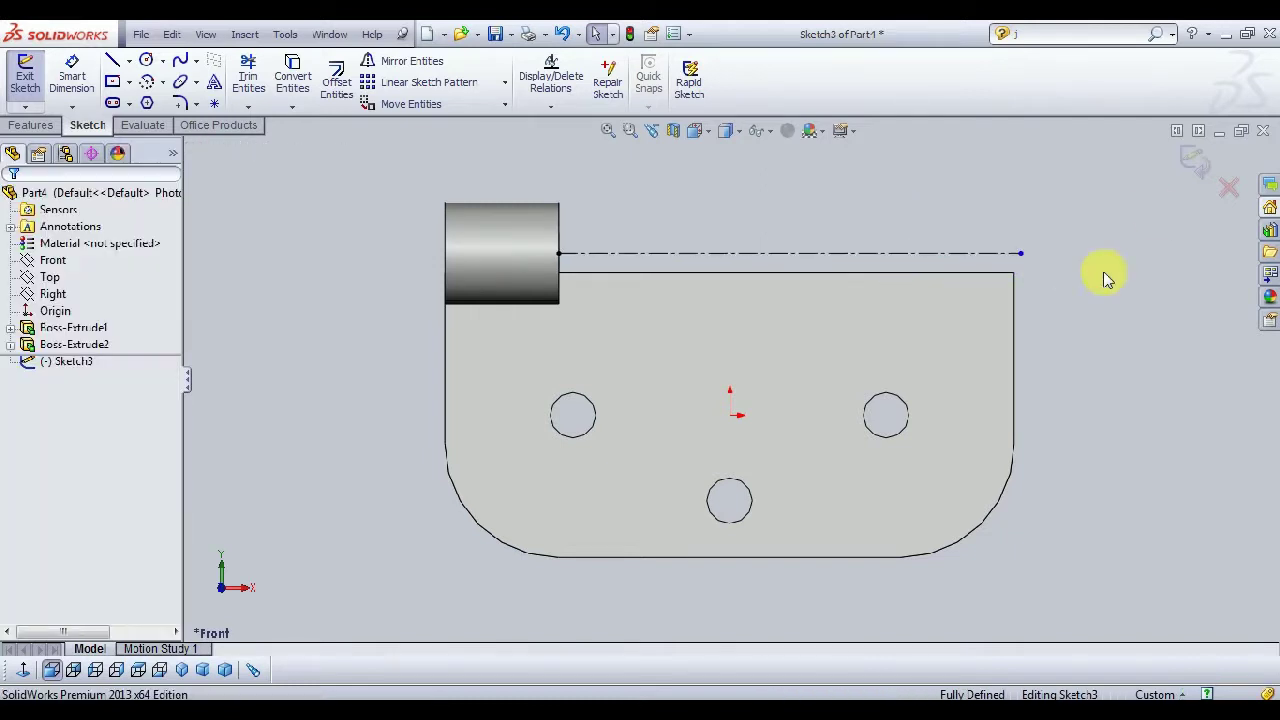
{"action": "left_click", "coordinate": [1203, 153]}
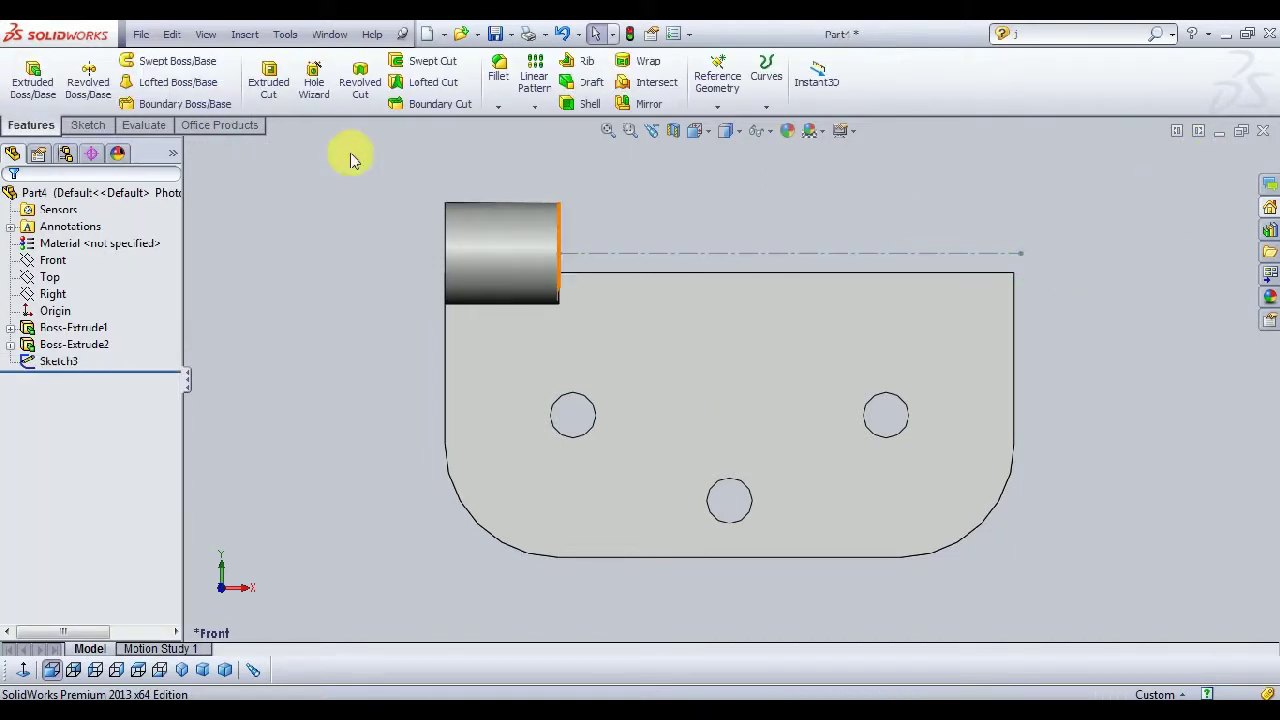
Step: Start a linear pattern along the centerline with the knuckle extrusion as the patterned feature
{"action": "left_click", "coordinate": [534, 82]}
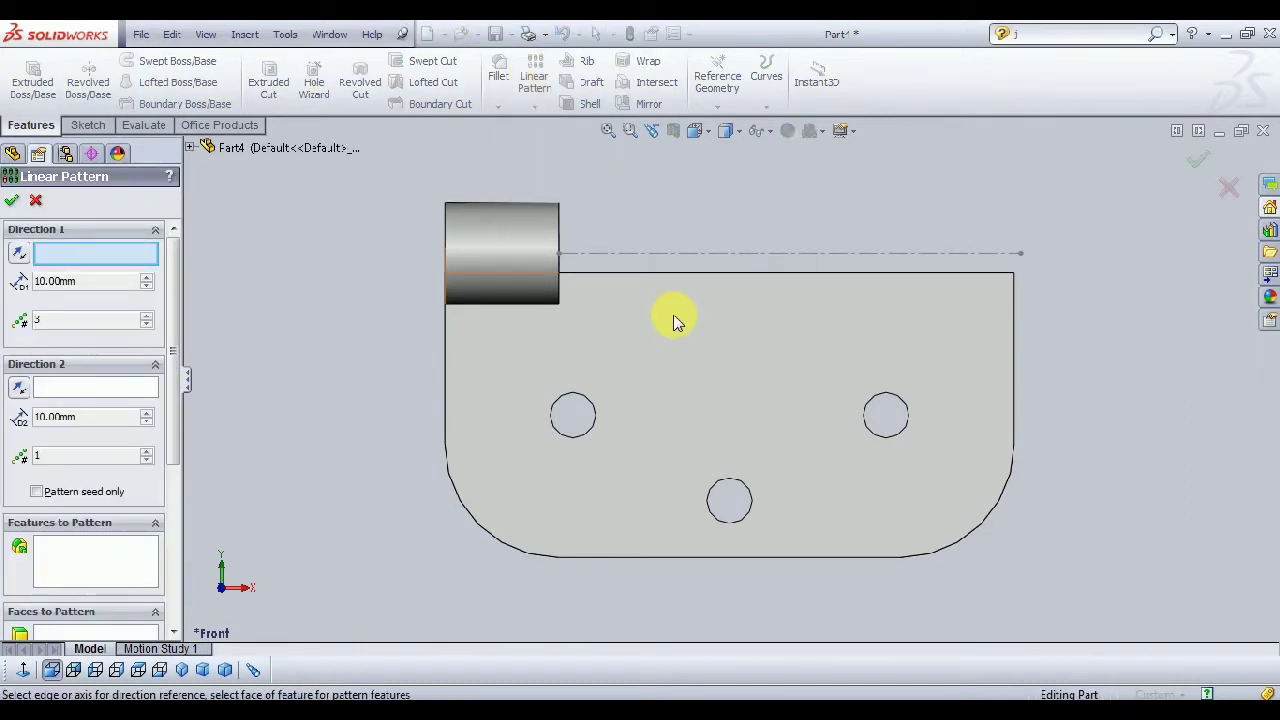
{"action": "left_click", "coordinate": [751, 258]}
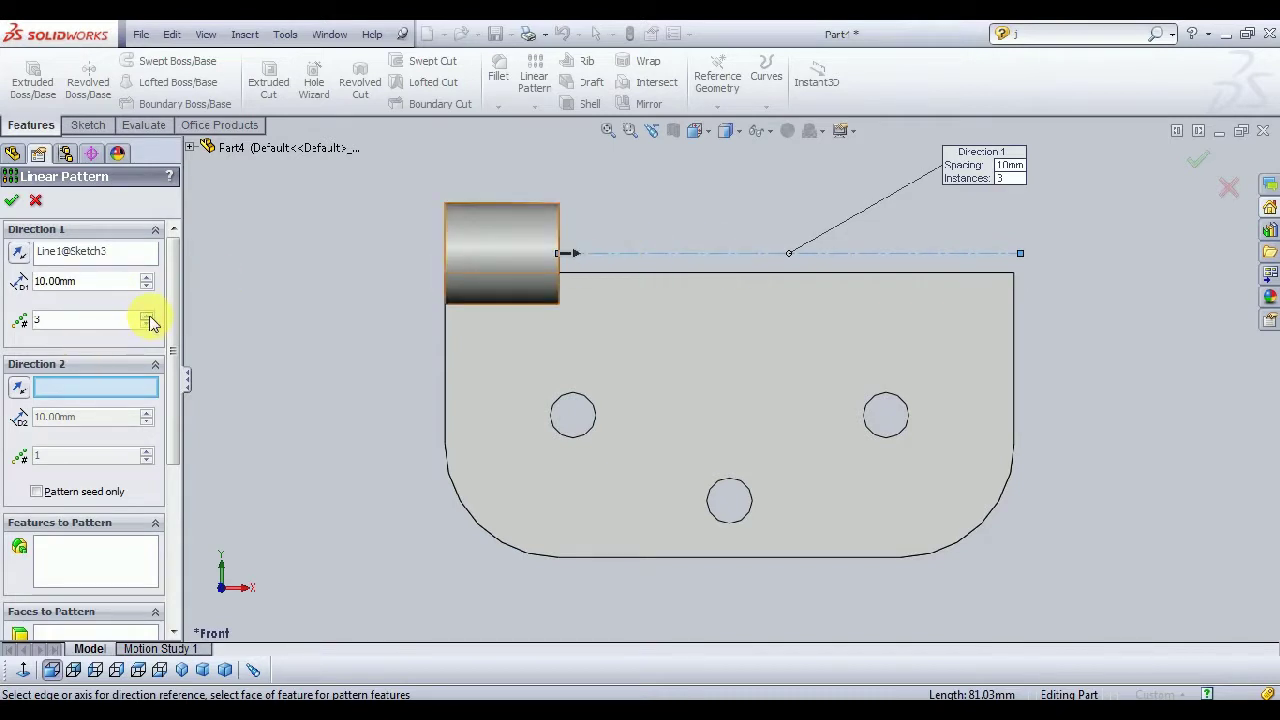
{"action": "left_click", "coordinate": [155, 362]}
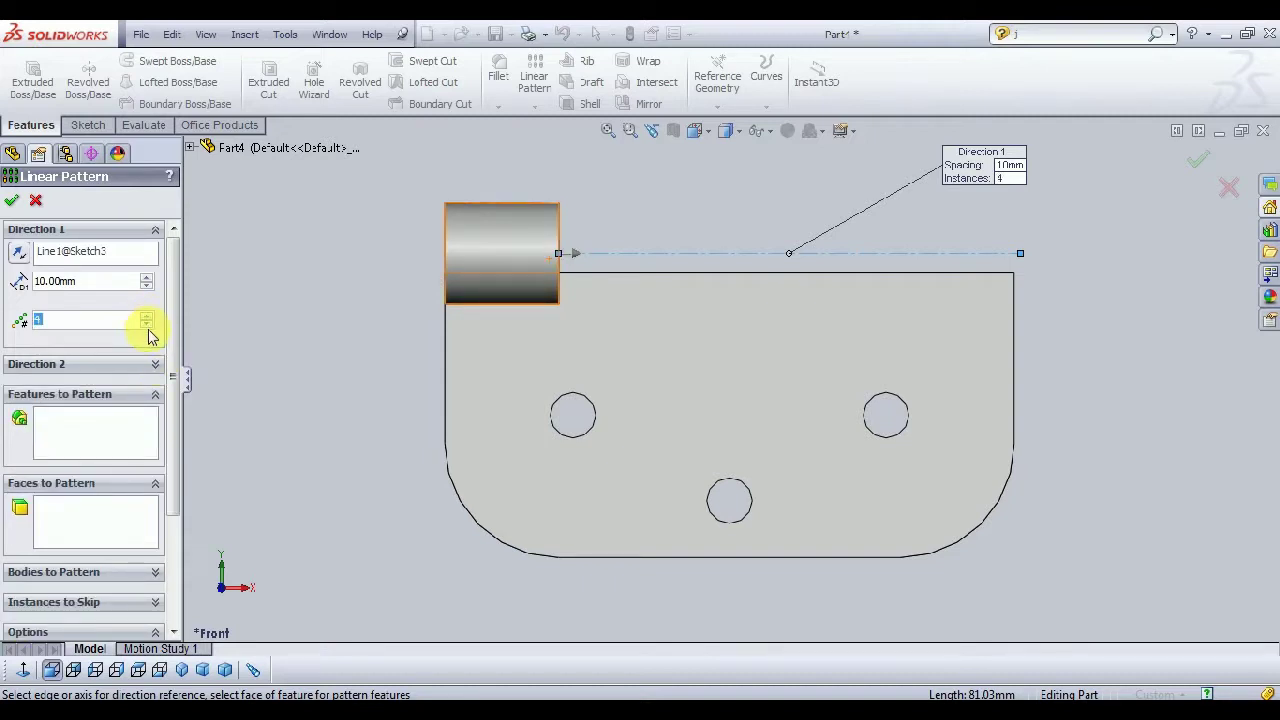
{"action": "type", "text": "3"}
{"action": "left_click", "coordinate": [155, 366]}
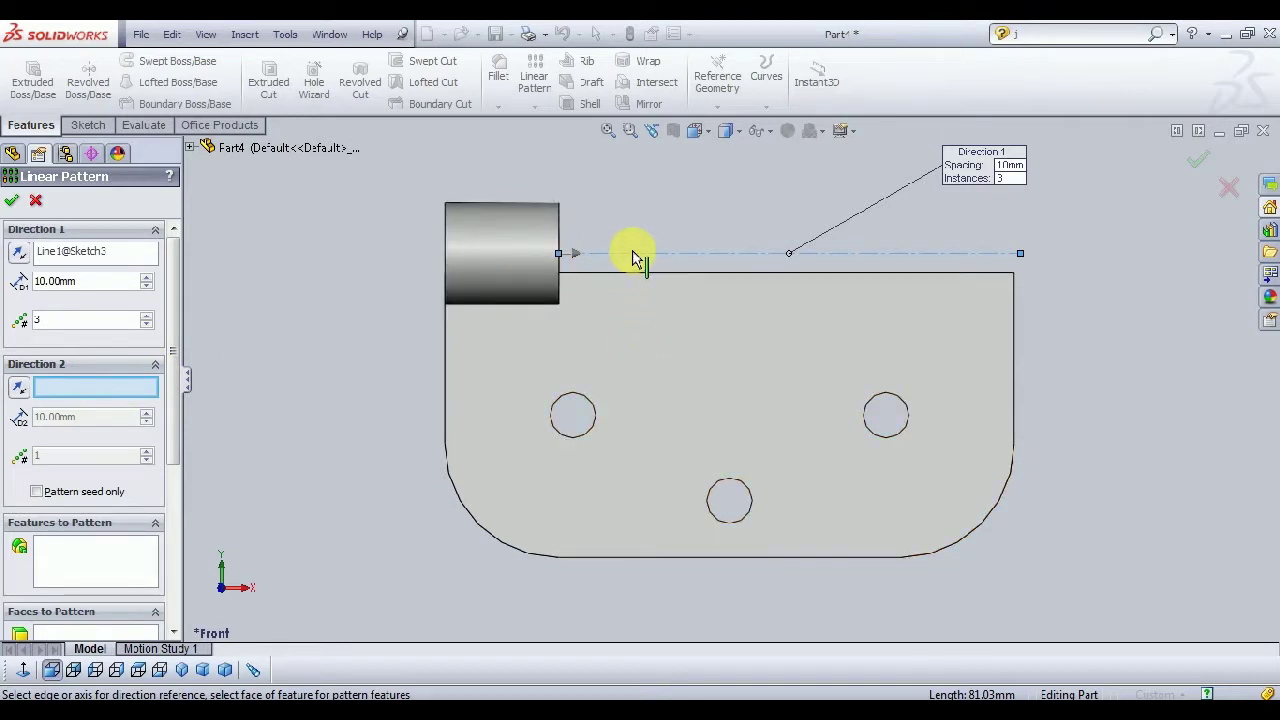
{"action": "left_click", "coordinate": [63, 551]}
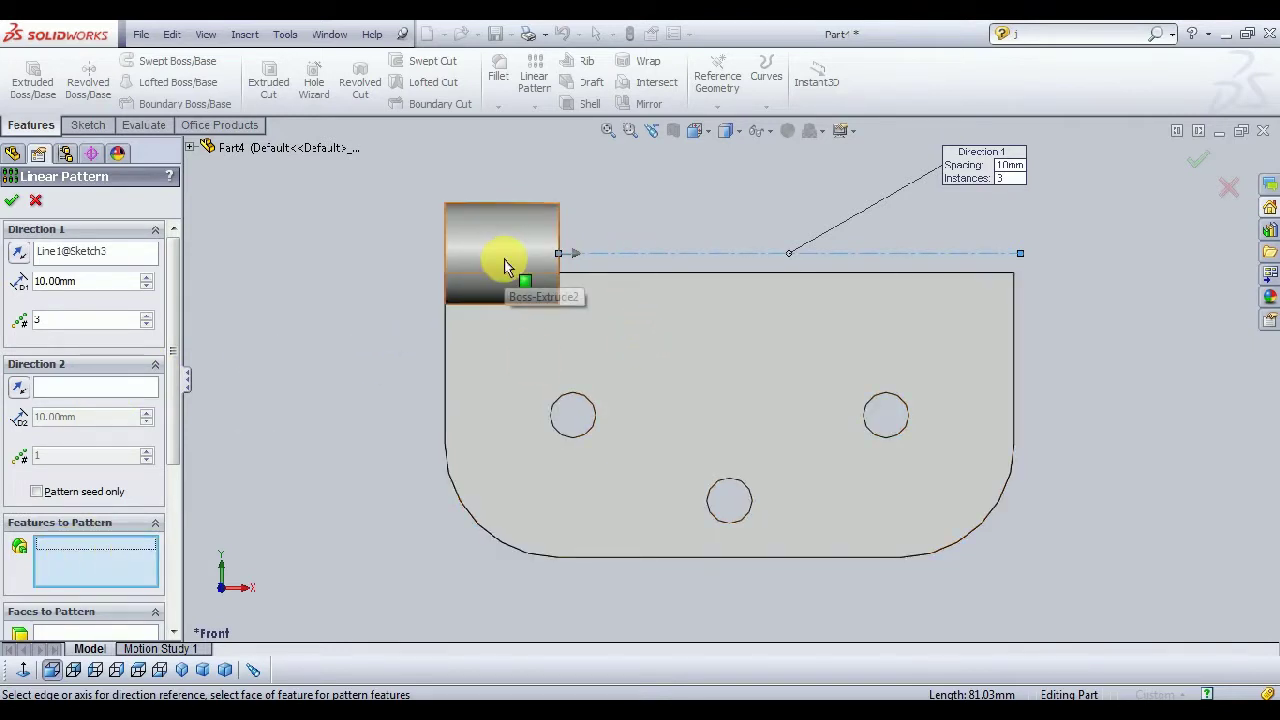
{"action": "left_click", "coordinate": [505, 266]}
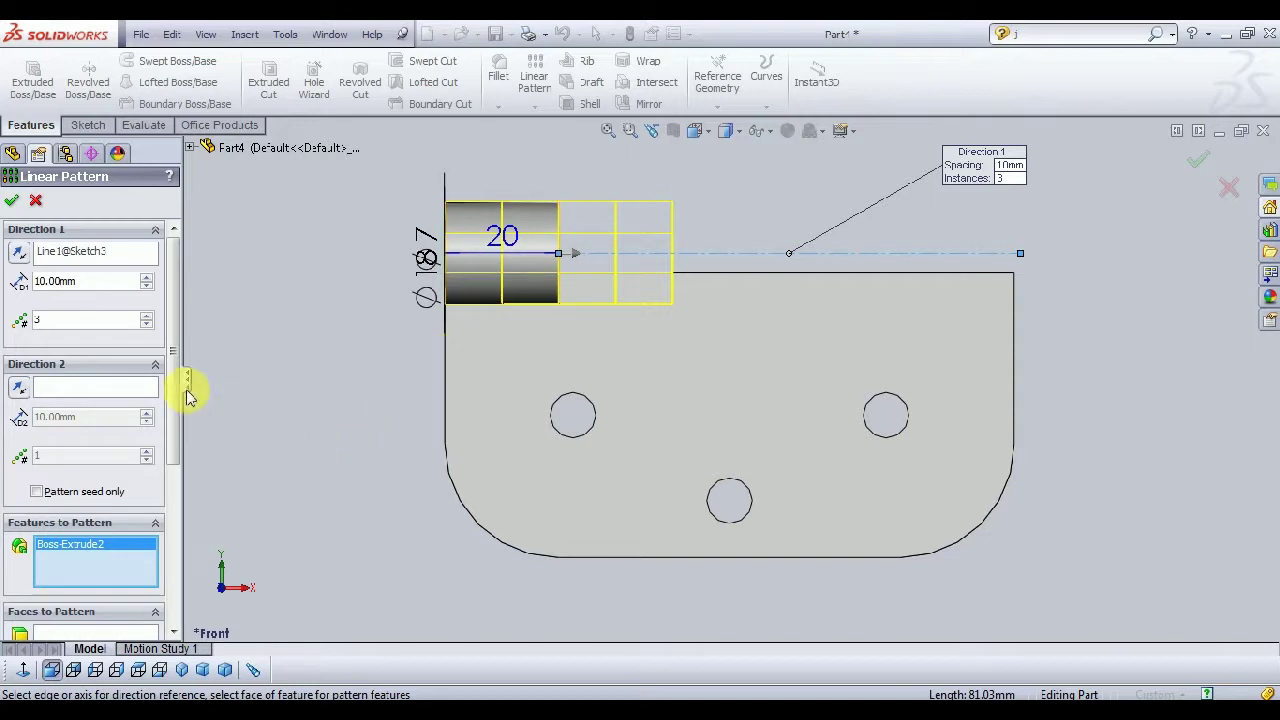
Step: Set the pattern to 3 instances at 40 mm spacing and confirm
{"action": "left_click", "coordinate": [143, 277]}
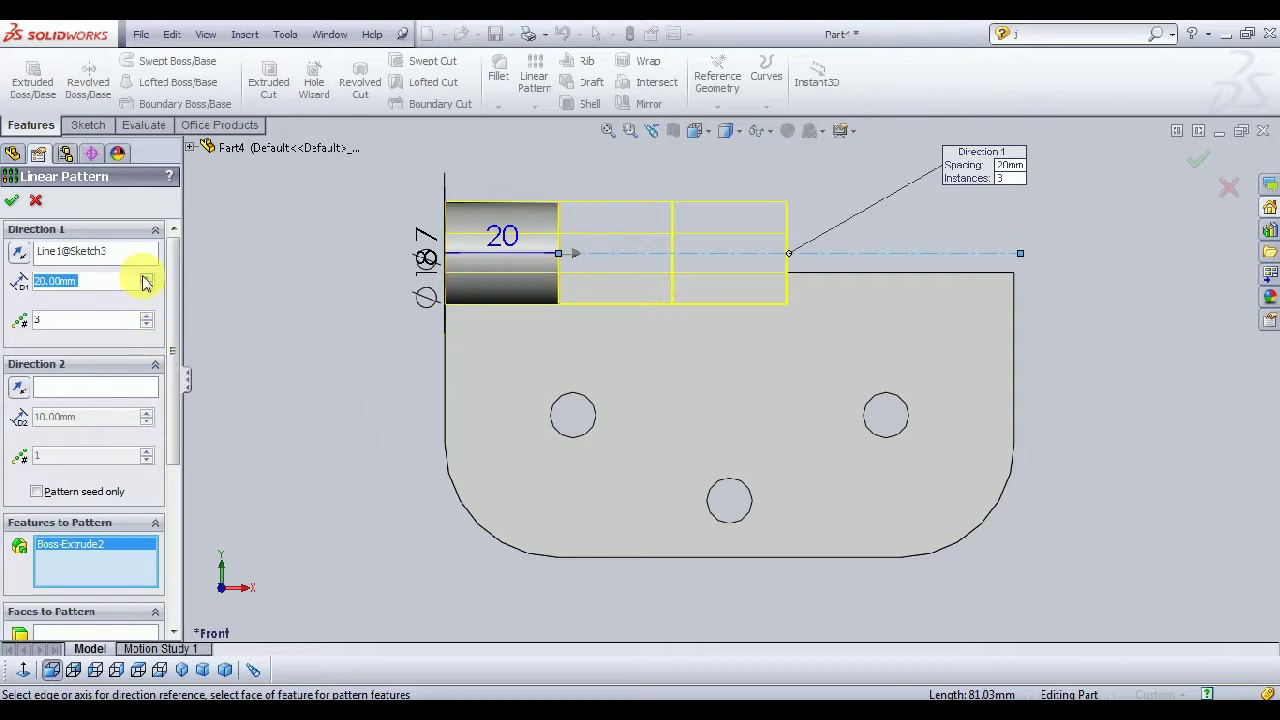
{"action": "left_click", "coordinate": [143, 277]}
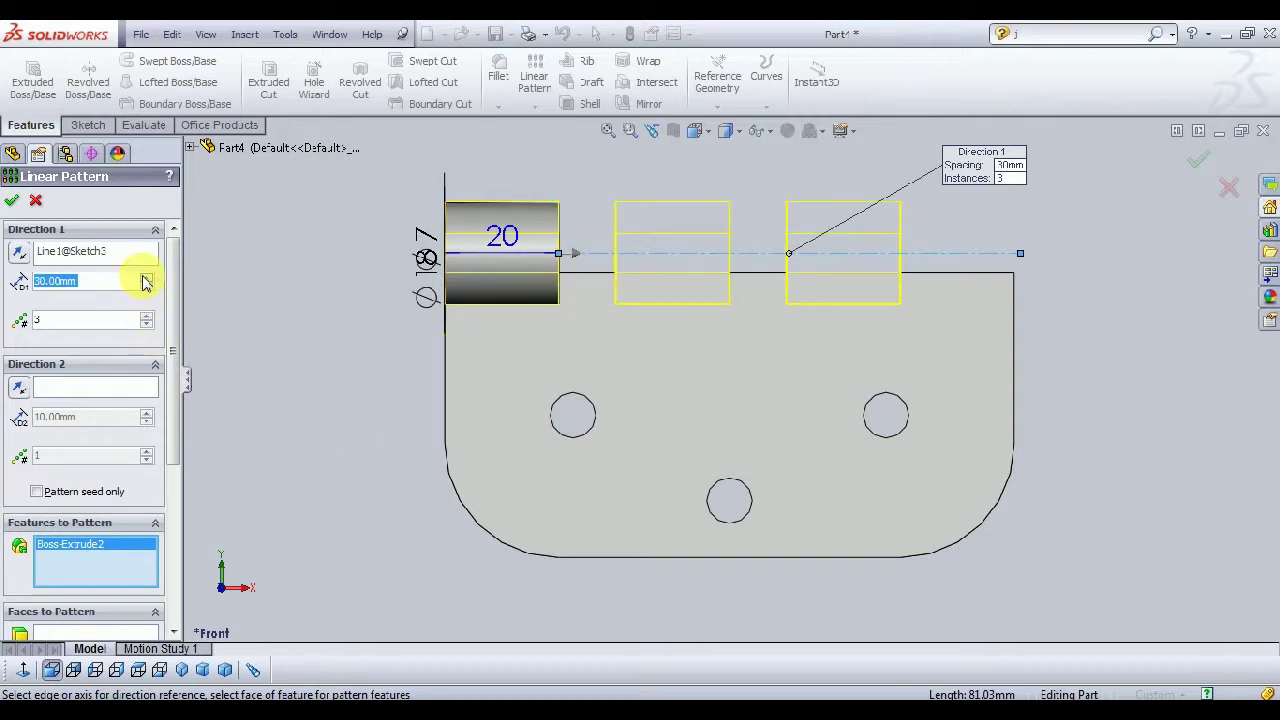
{"action": "left_click", "coordinate": [145, 277]}
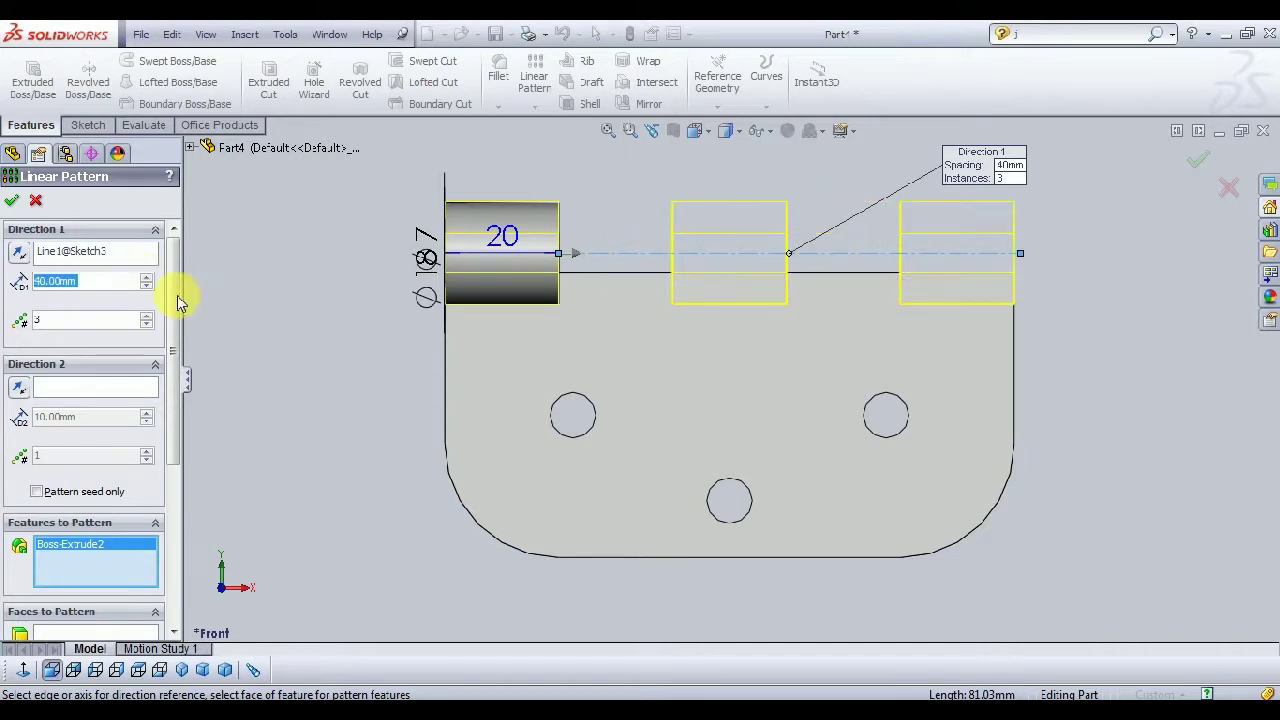
{"action": "middle_click_drag", "start_coordinate": [309, 406], "coordinate": [325, 432]}
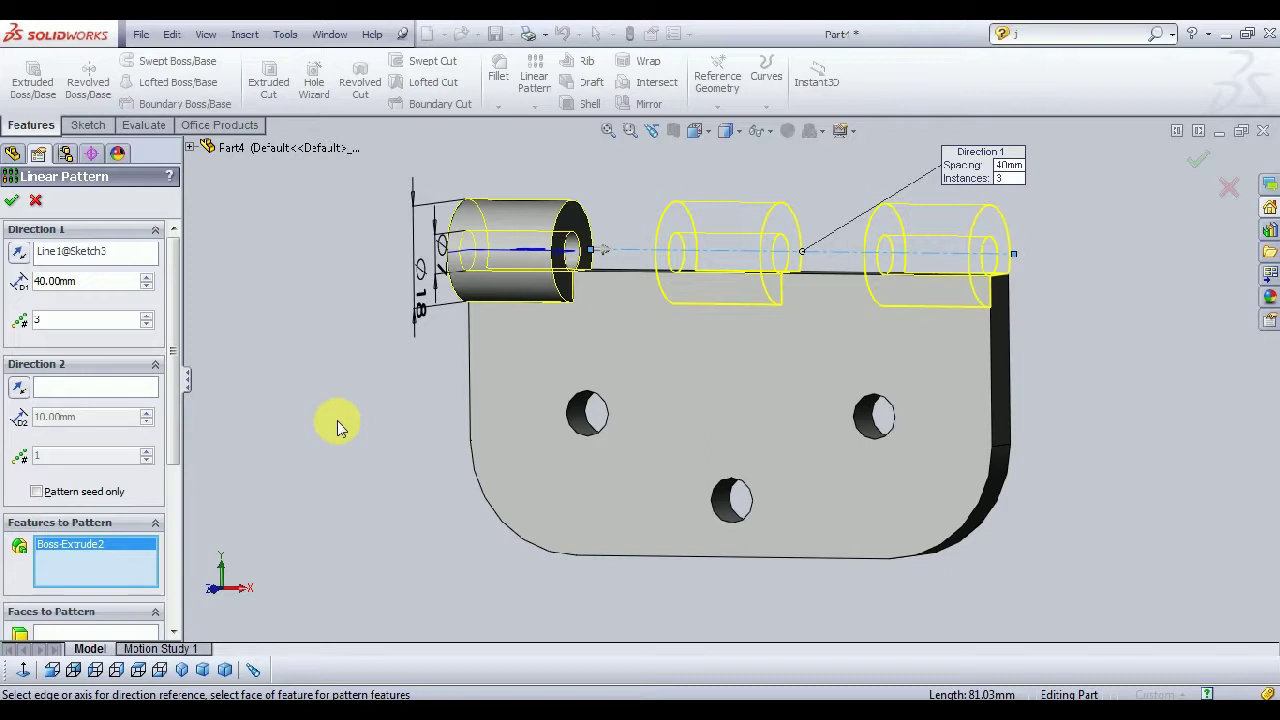
{"action": "mouse_move", "coordinate": [344, 430]}
{"action": "middle_mouse_down"}
{"action": "mouse_move", "coordinate": [394, 486]}
{"action": "mouse_move", "coordinate": [371, 514]}
{"action": "mouse_move", "coordinate": [378, 528]}
{"action": "mouse_move", "coordinate": [360, 514]}
{"action": "middle_mouse_up"}
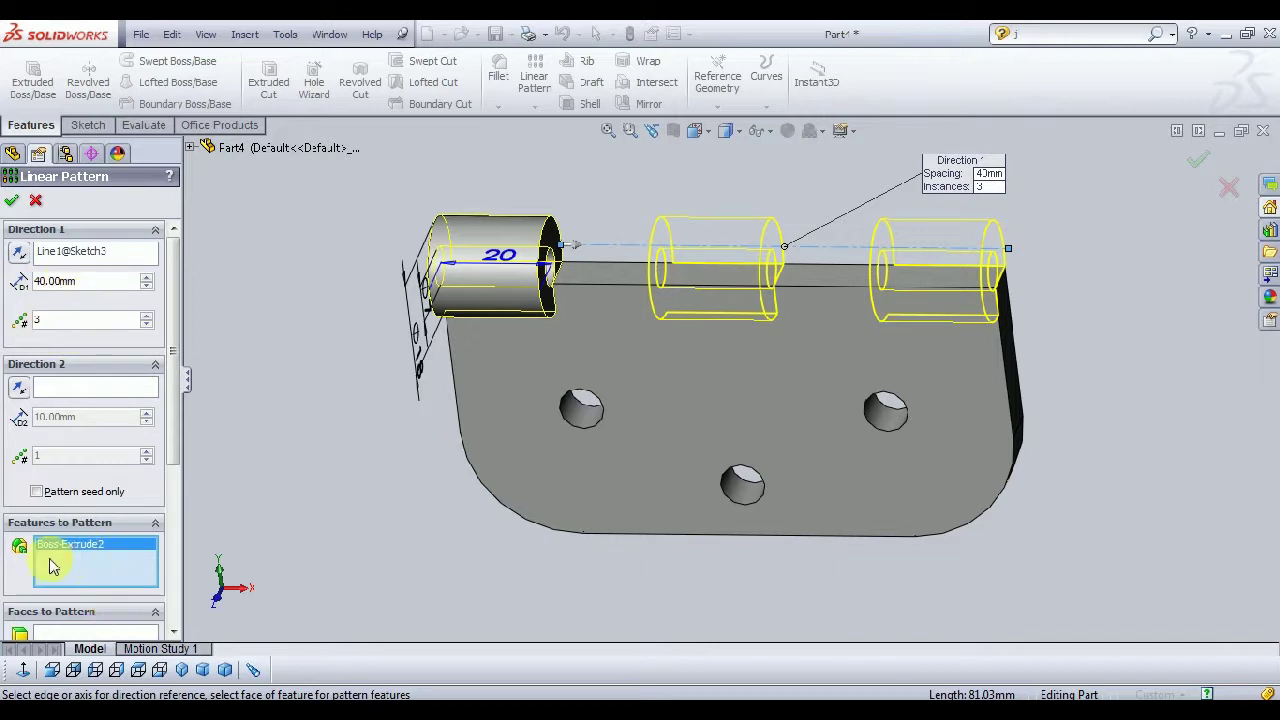
{"action": "left_click", "coordinate": [156, 365]}
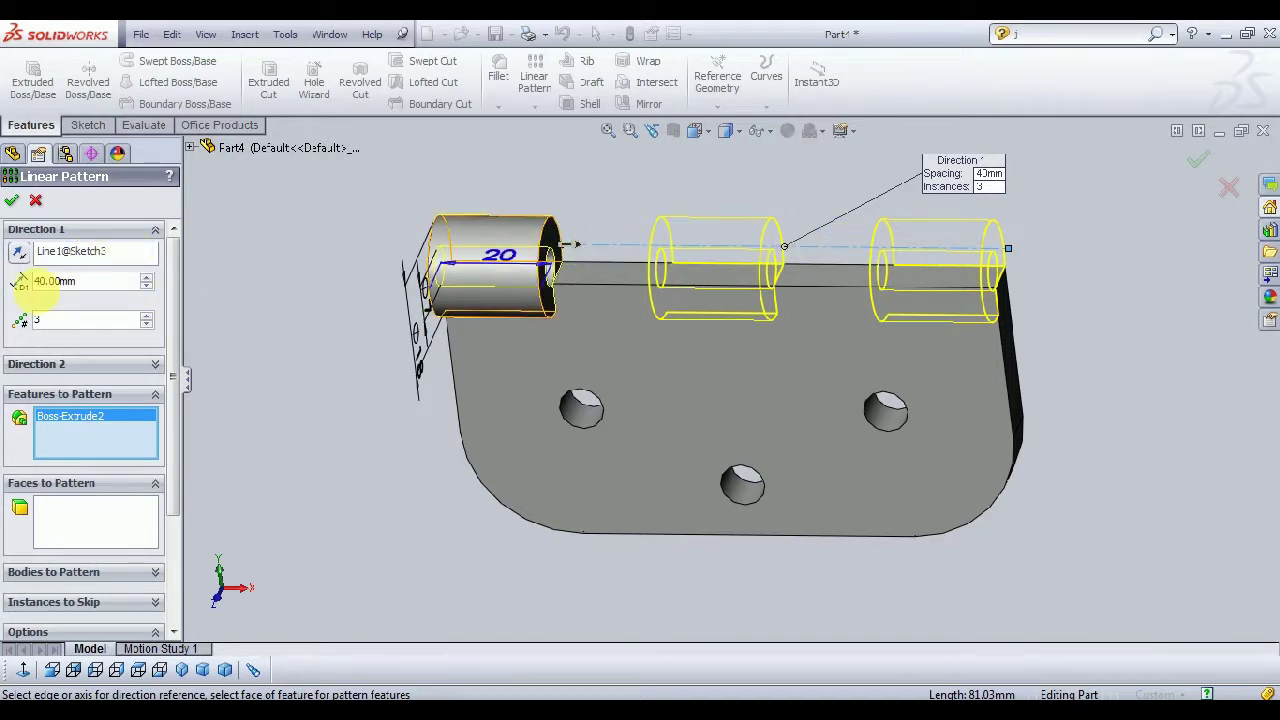
{"action": "left_click", "coordinate": [13, 203]}
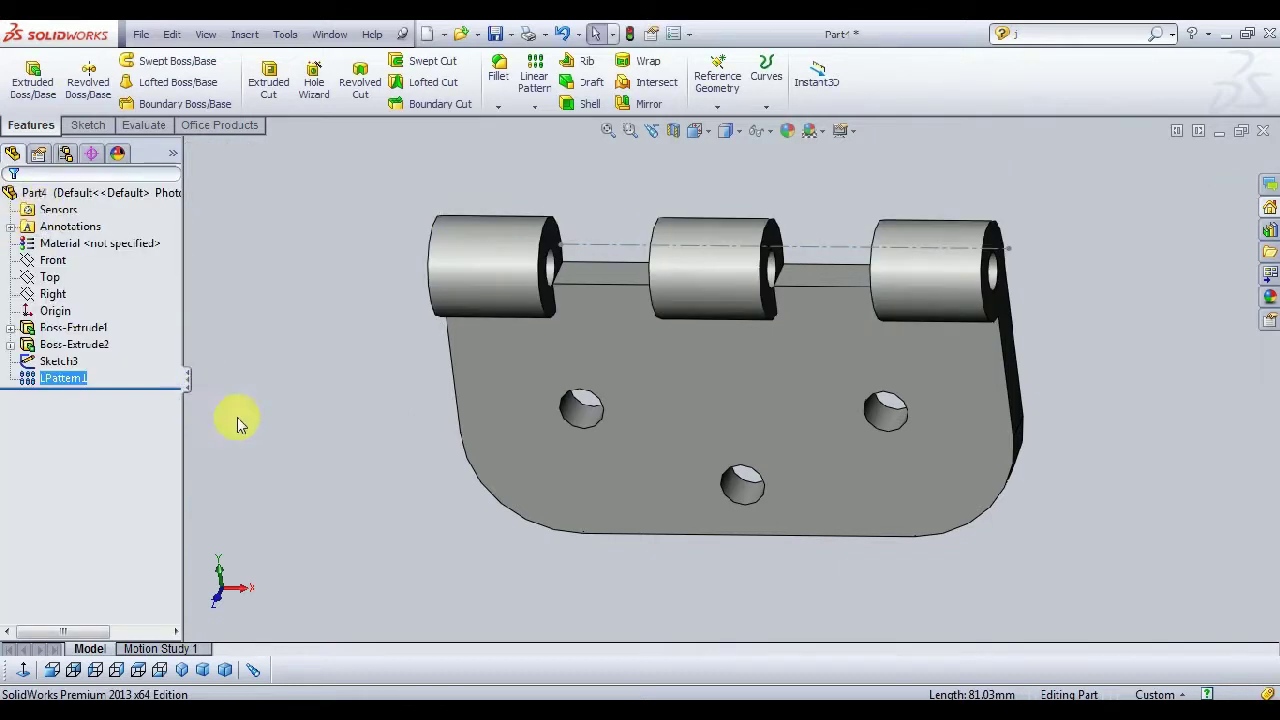
{"action": "middle_click_drag", "start_coordinate": [255, 415], "coordinate": [274, 360]}
Step: Apply a yellow appearance (RGB 255, 255, 83) to the whole hinge leaf
{"action": "left_click", "coordinate": [60, 366]}
{"action": "mouse_move", "coordinate": [262, 425]}
{"action": "middle_mouse_down"}
{"action": "mouse_move", "coordinate": [282, 395]}
{"action": "mouse_move", "coordinate": [349, 417]}
{"action": "mouse_move", "coordinate": [371, 449]}
{"action": "mouse_move", "coordinate": [494, 449]}
{"action": "mouse_move", "coordinate": [446, 474]}
{"action": "mouse_move", "coordinate": [366, 463]}
{"action": "mouse_move", "coordinate": [333, 400]}
{"action": "middle_mouse_up"}
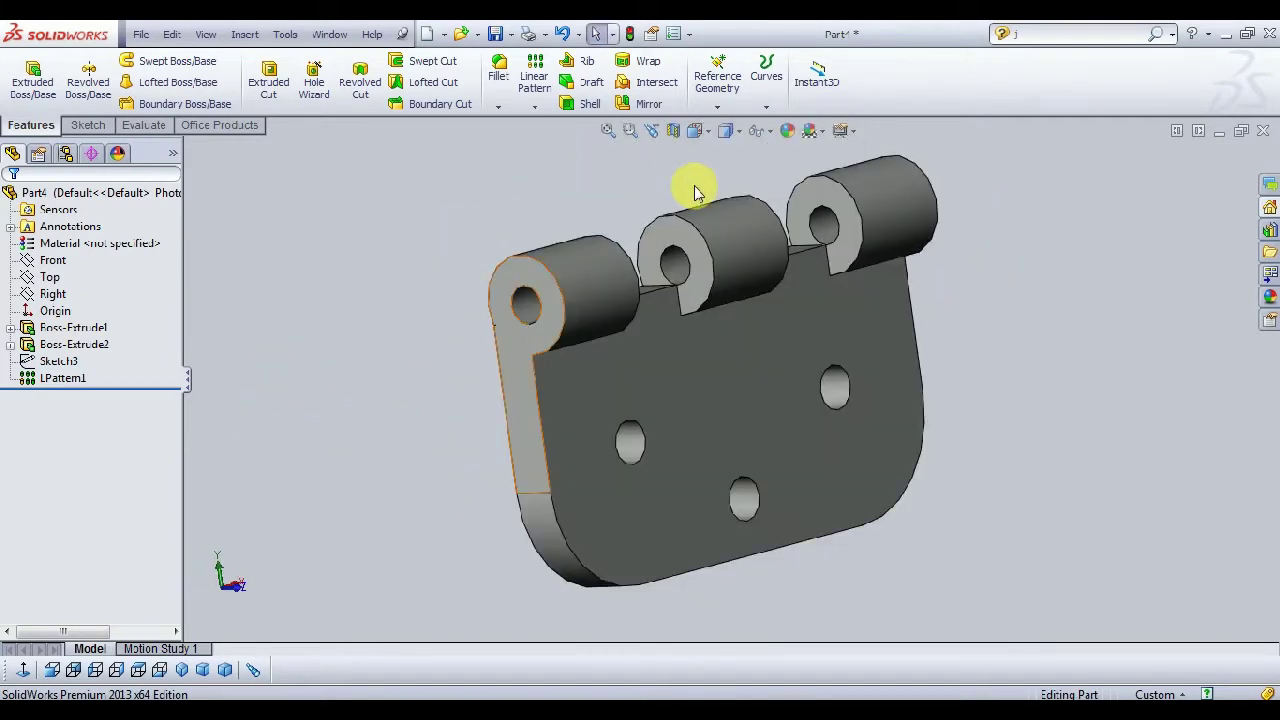
{"action": "left_click", "coordinate": [777, 149]}
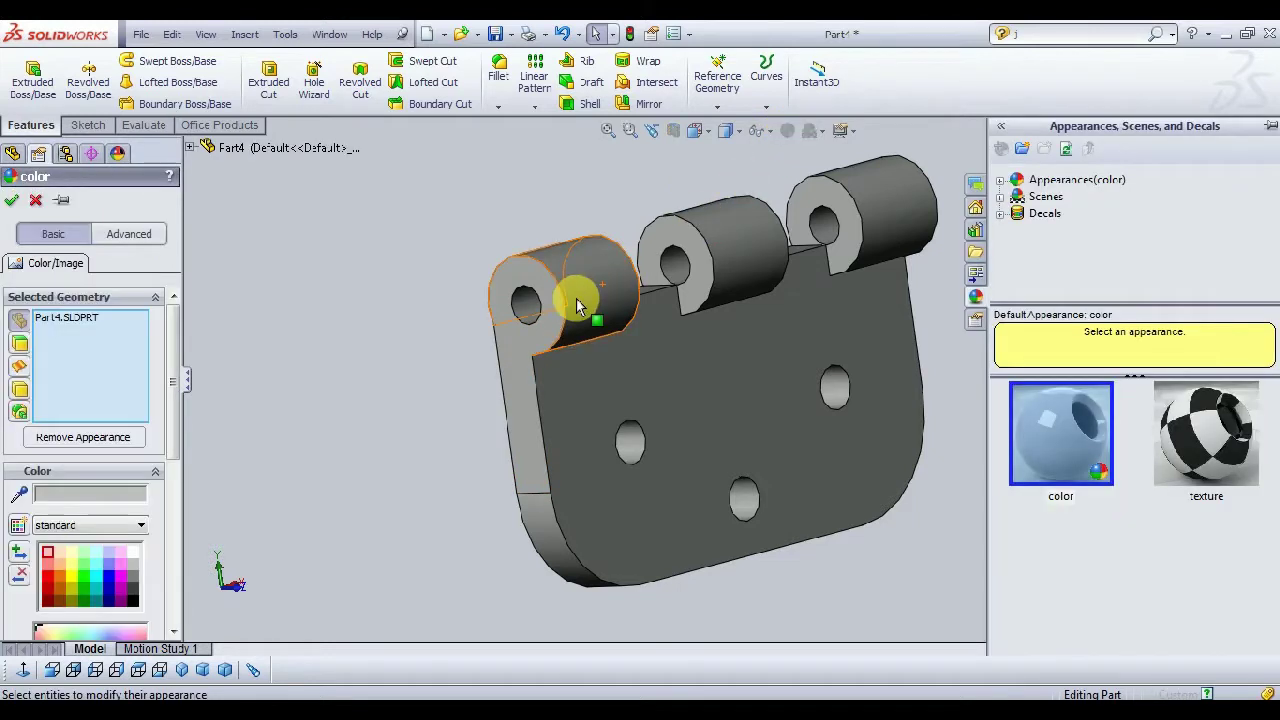
{"action": "left_click", "coordinate": [77, 570]}
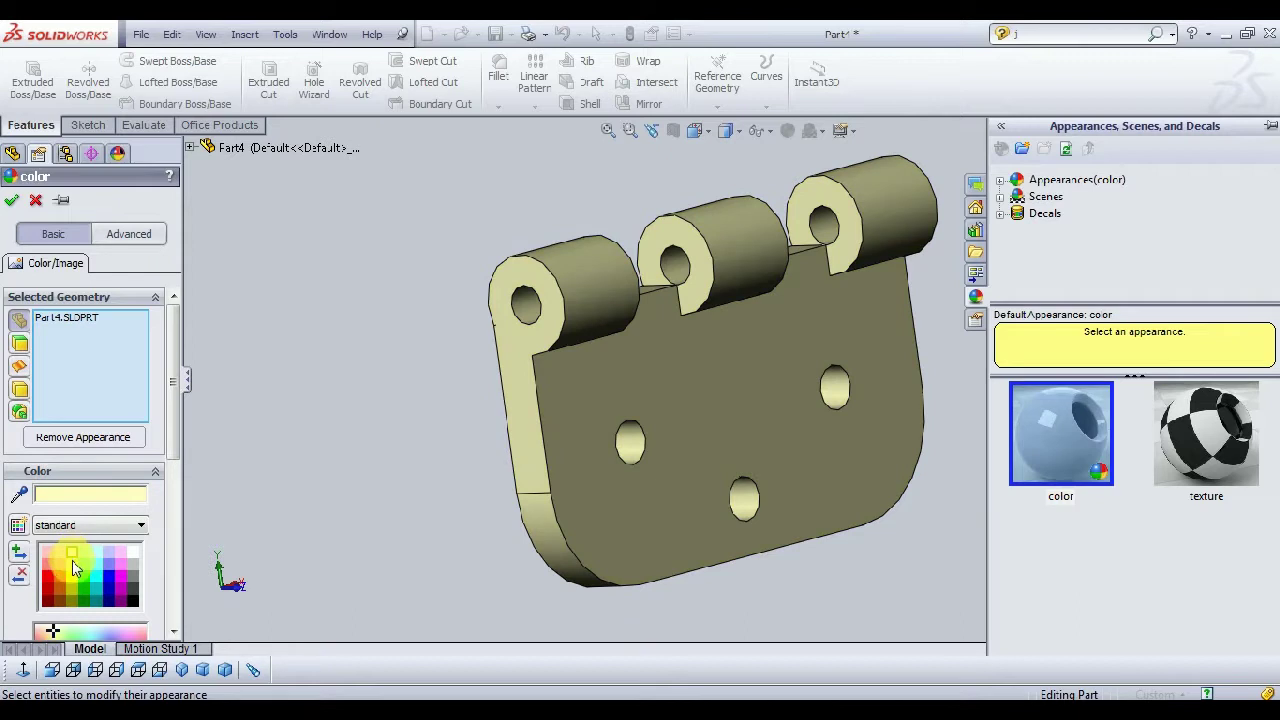
{"action": "left_click_drag", "start_coordinate": [180, 434], "coordinate": [181, 515]}
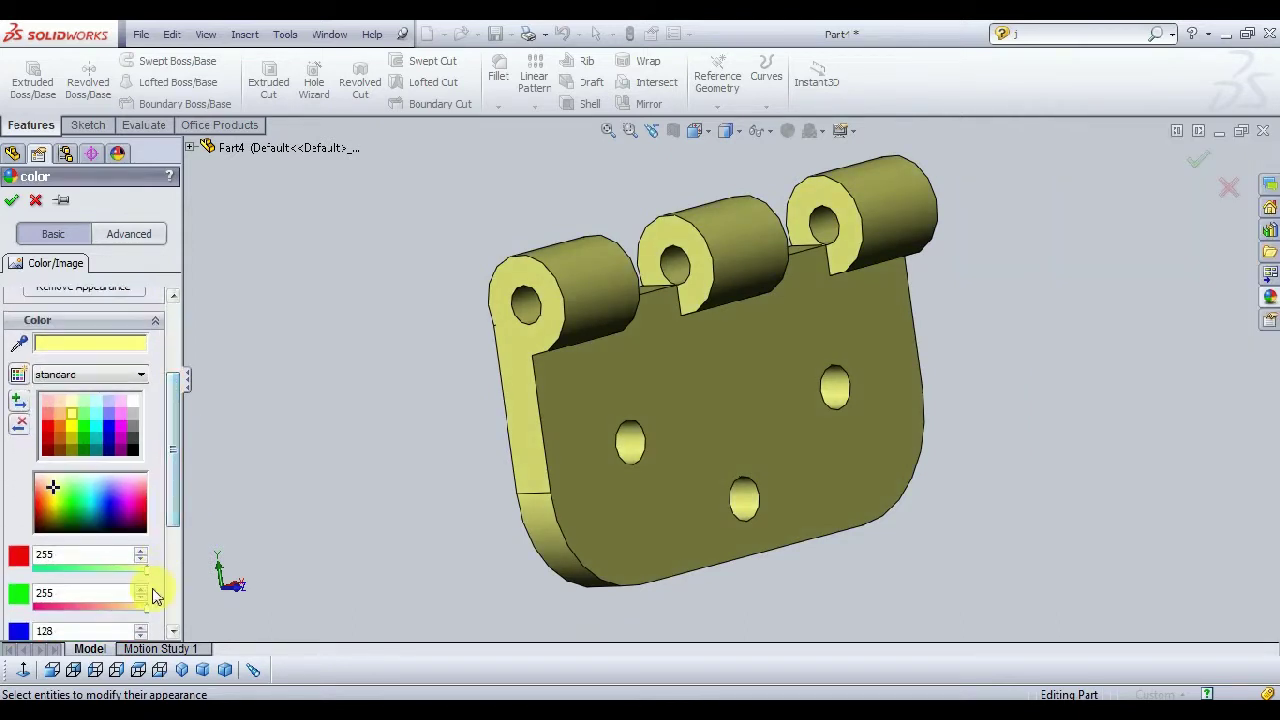
{"action": "left_click_drag", "start_coordinate": [146, 607], "coordinate": [158, 607]}
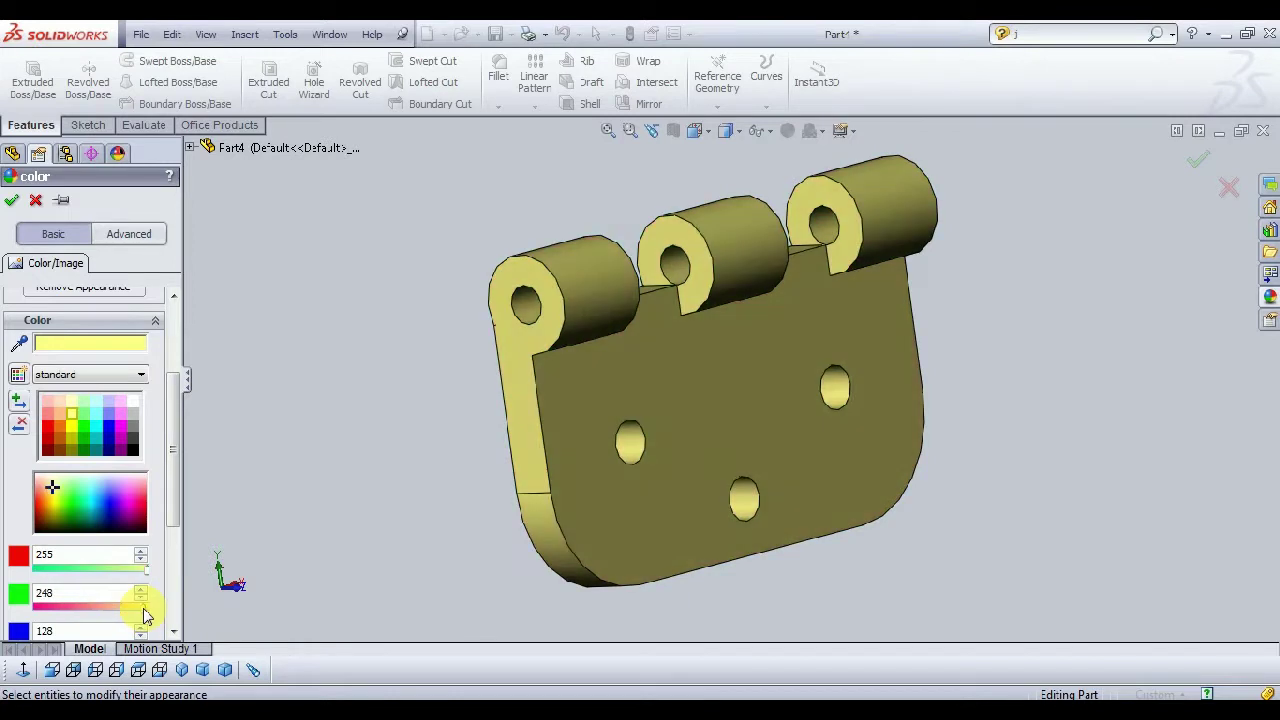
{"action": "left_click_drag", "start_coordinate": [146, 575], "coordinate": [122, 572]}
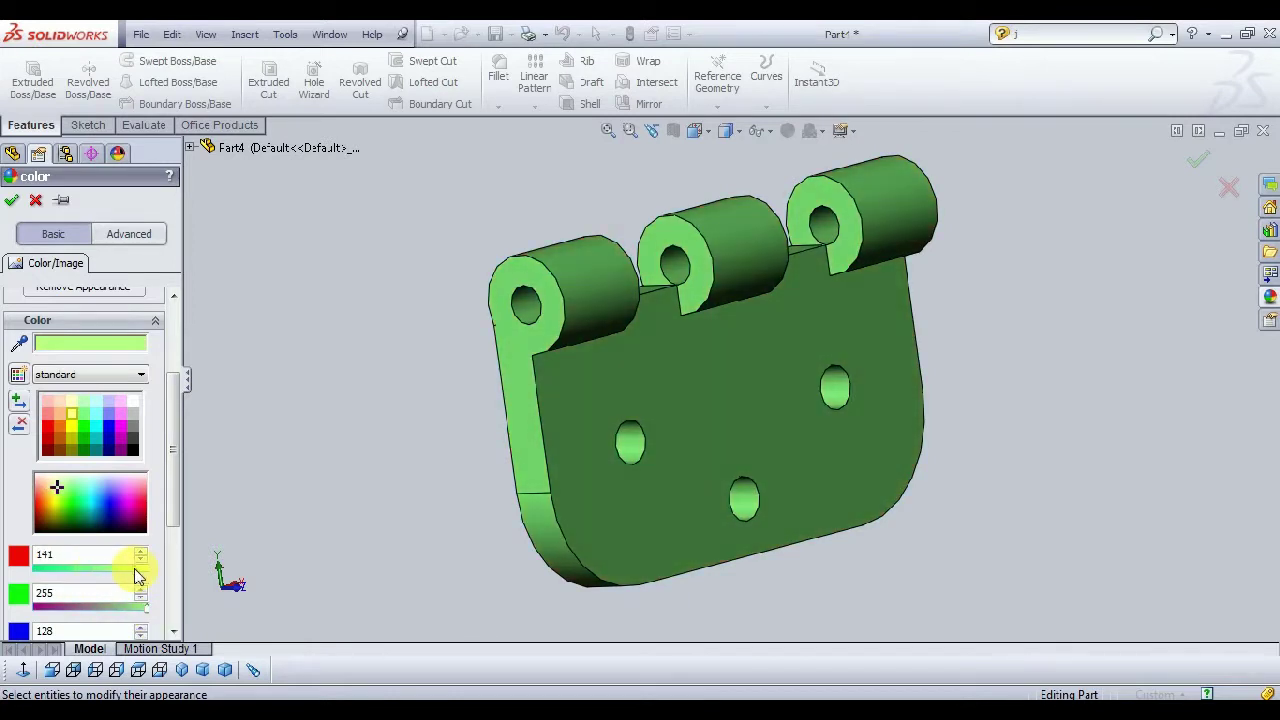
{"action": "left_click_drag", "start_coordinate": [120, 575], "coordinate": [186, 571]}
{"action": "left_click_drag", "start_coordinate": [181, 478], "coordinate": [177, 529]}
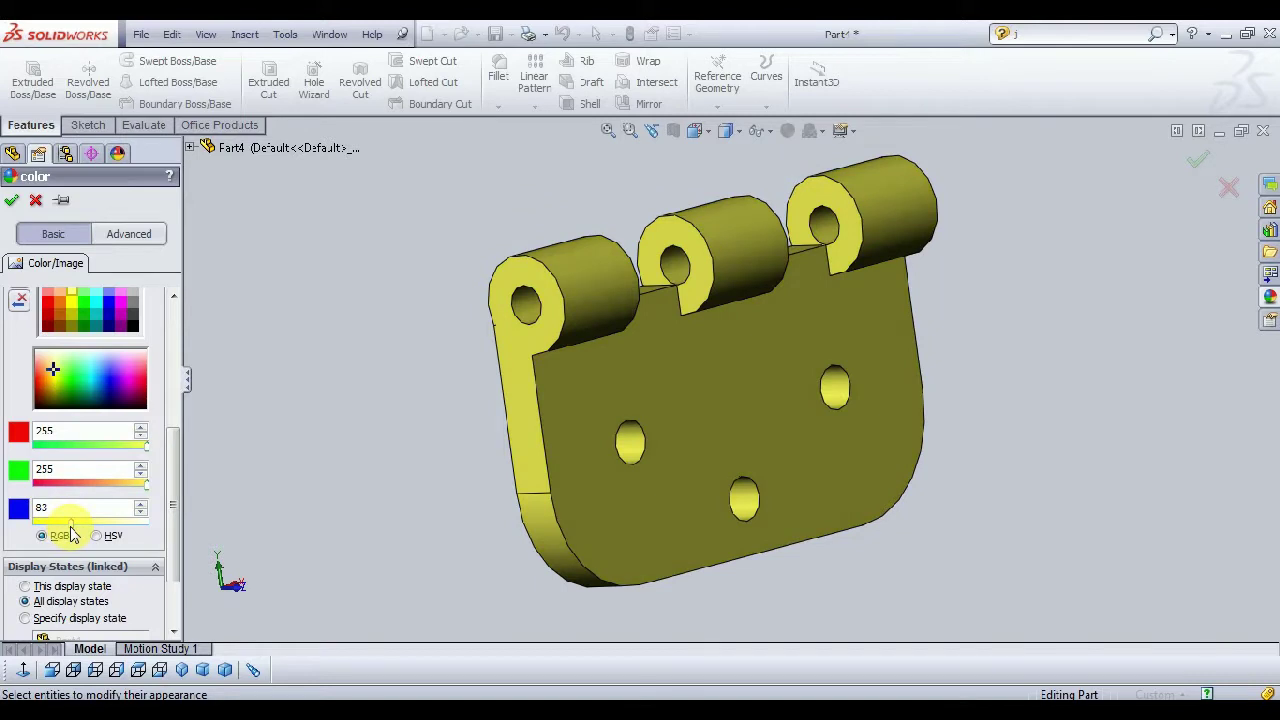
{"action": "left_click", "coordinate": [11, 200]}
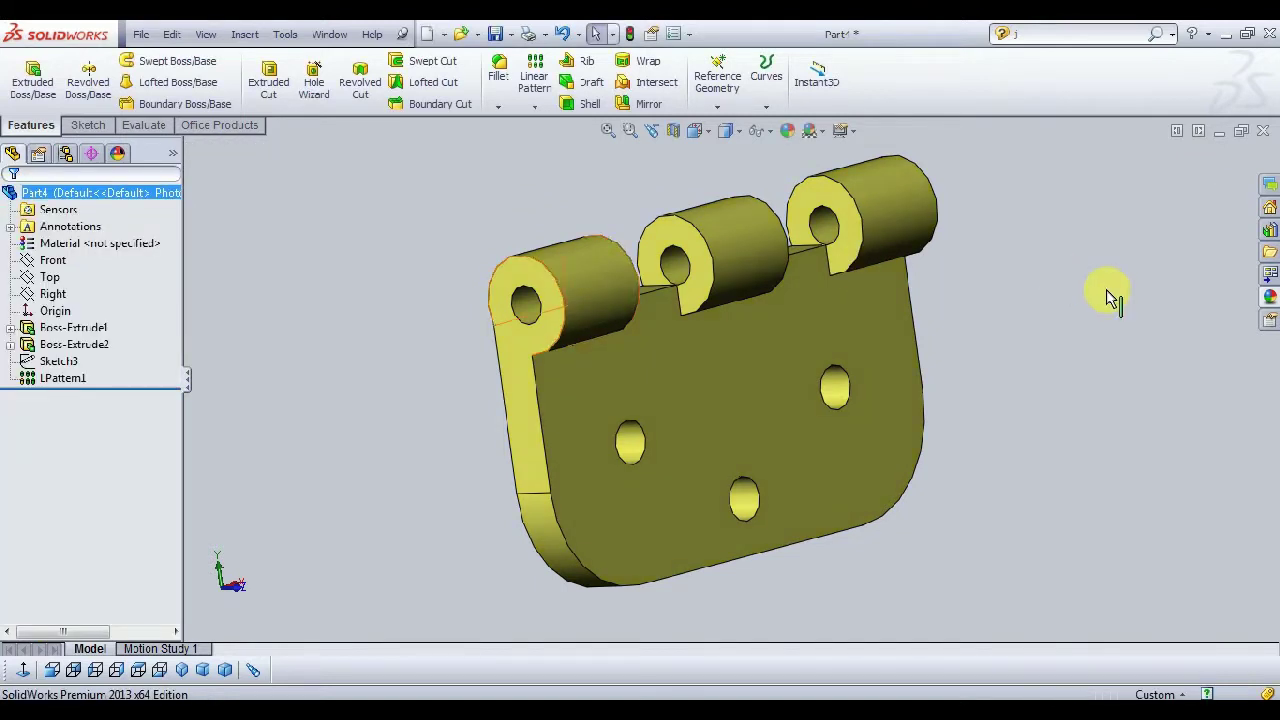
{"action": "middle_click_drag", "start_coordinate": [1107, 298], "coordinate": [1080, 308]}
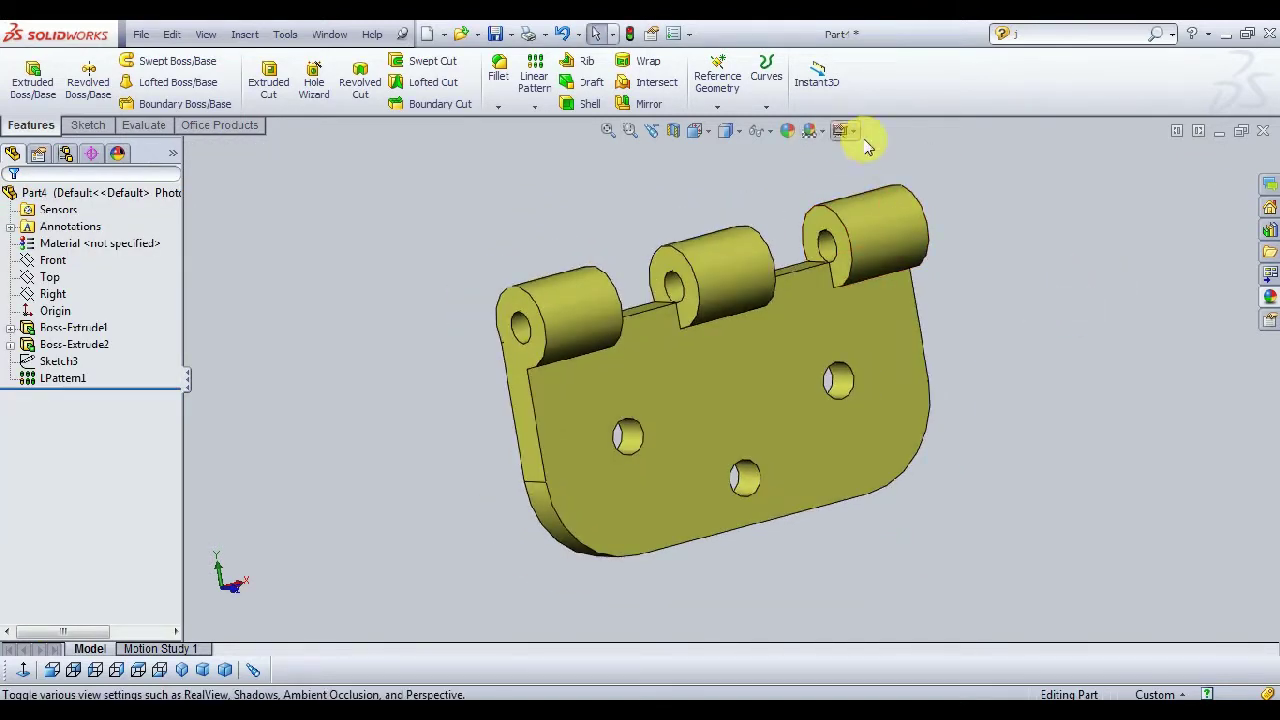
Step: Save the leaf part as 'hinge part1'
{"action": "mouse_move", "coordinate": [1033, 277]}
{"action": "middle_mouse_down"}
{"action": "mouse_move", "coordinate": [1025, 325]}
{"action": "mouse_move", "coordinate": [1065, 355]}
{"action": "mouse_move", "coordinate": [994, 391]}
{"action": "middle_mouse_up"}
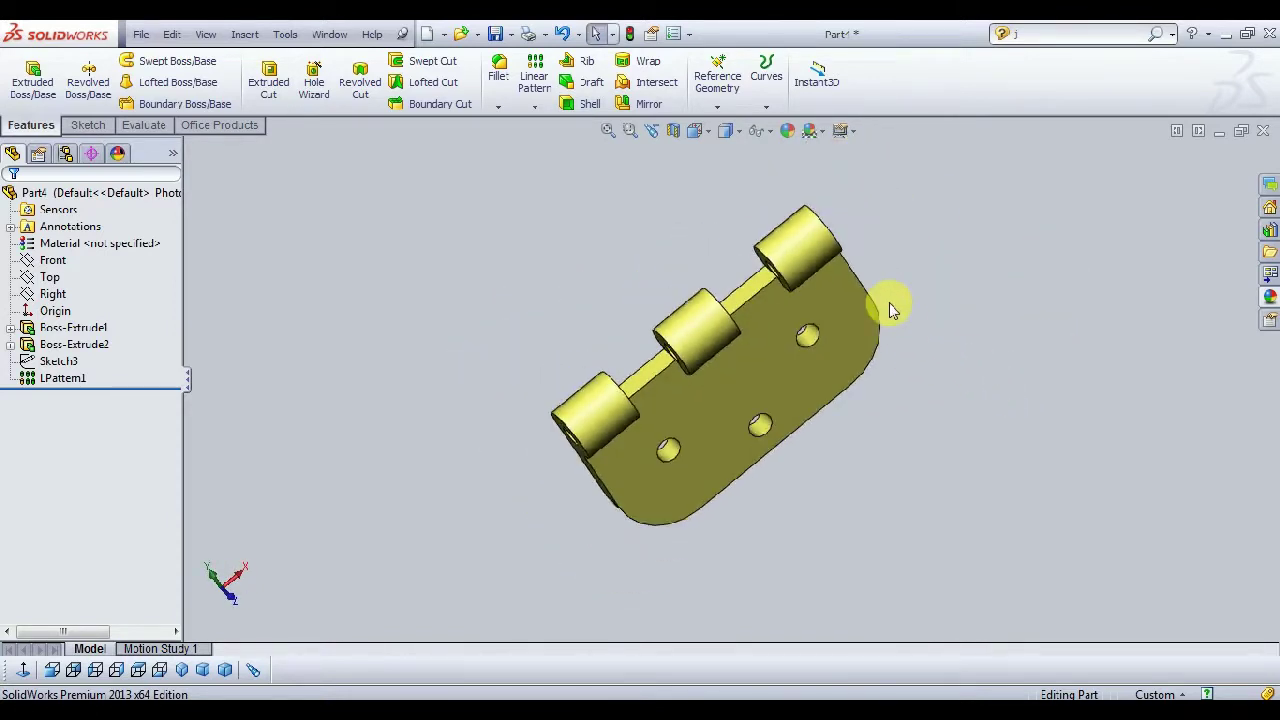
{"action": "left_click", "coordinate": [494, 40]}
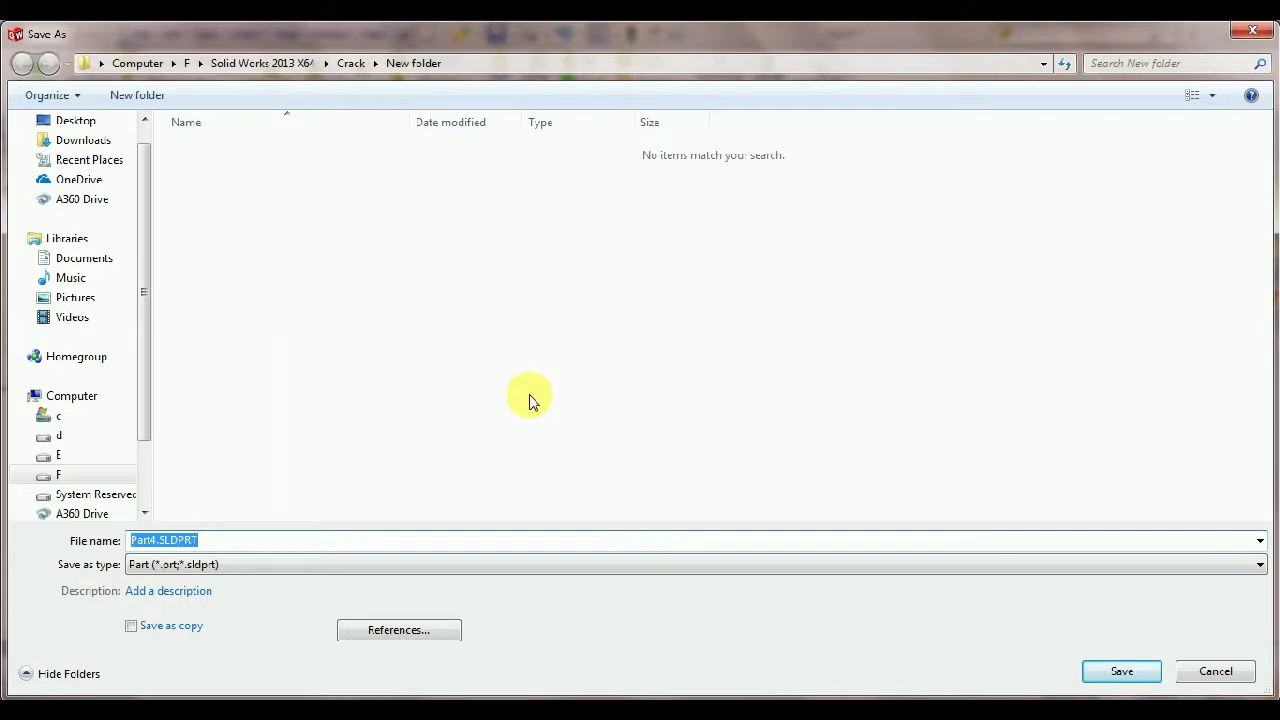
{"action": "type", "text": "hinge pa"}
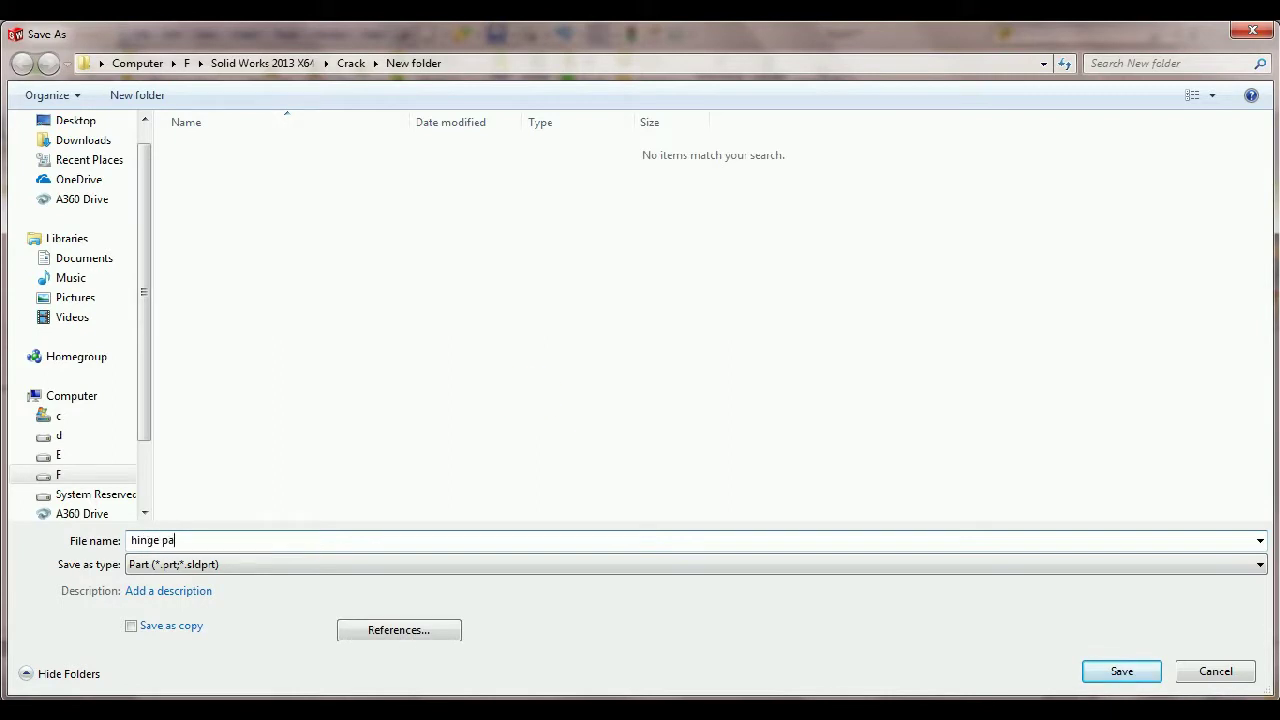
{"action": "type", "text": "t1"}
{"action": "key", "text": "Return"}
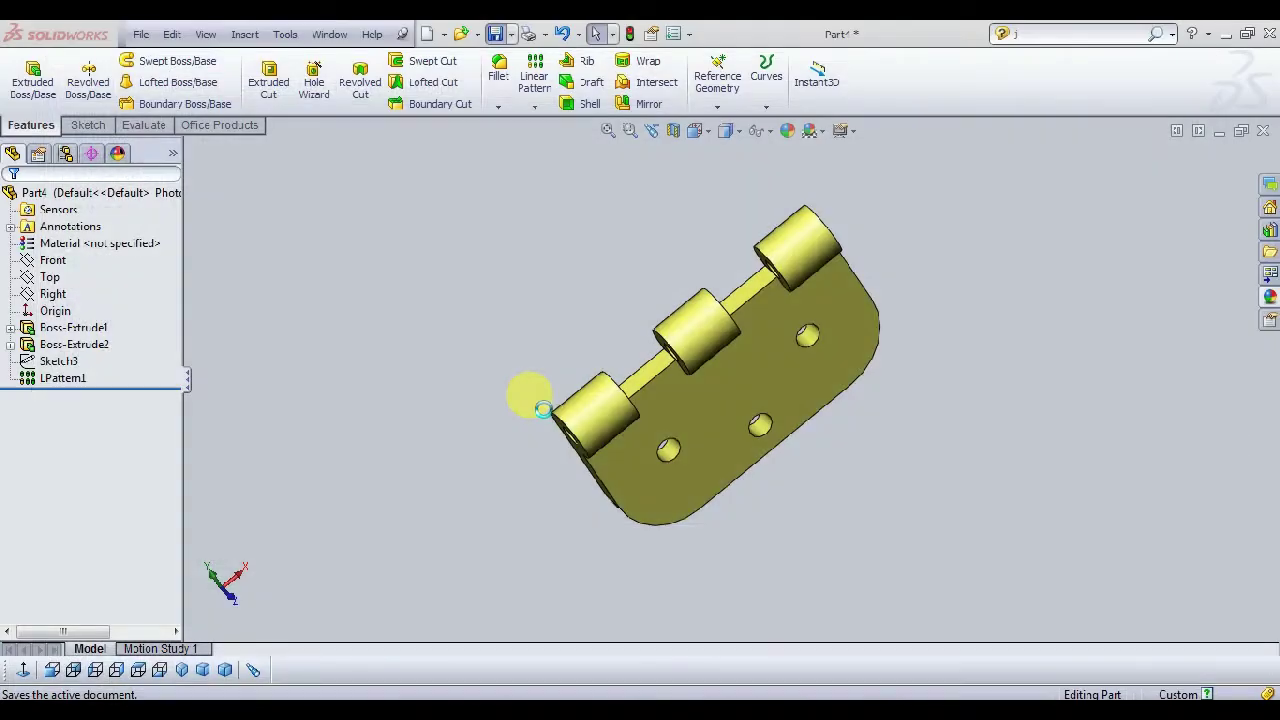
{"action": "scroll", "coordinate": [671, 257], "scroll_direction": "down", "scroll_amount": 1}
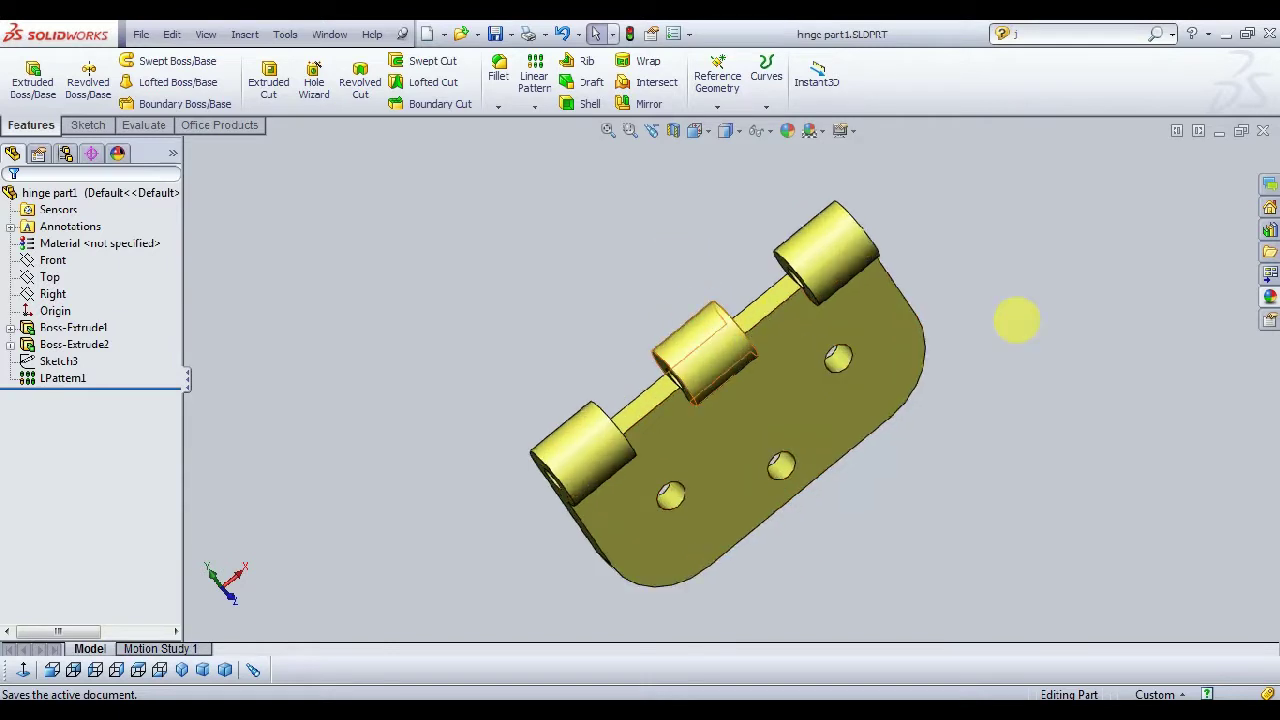
{"action": "middle_click_drag", "start_coordinate": [908, 444], "coordinate": [868, 292]}
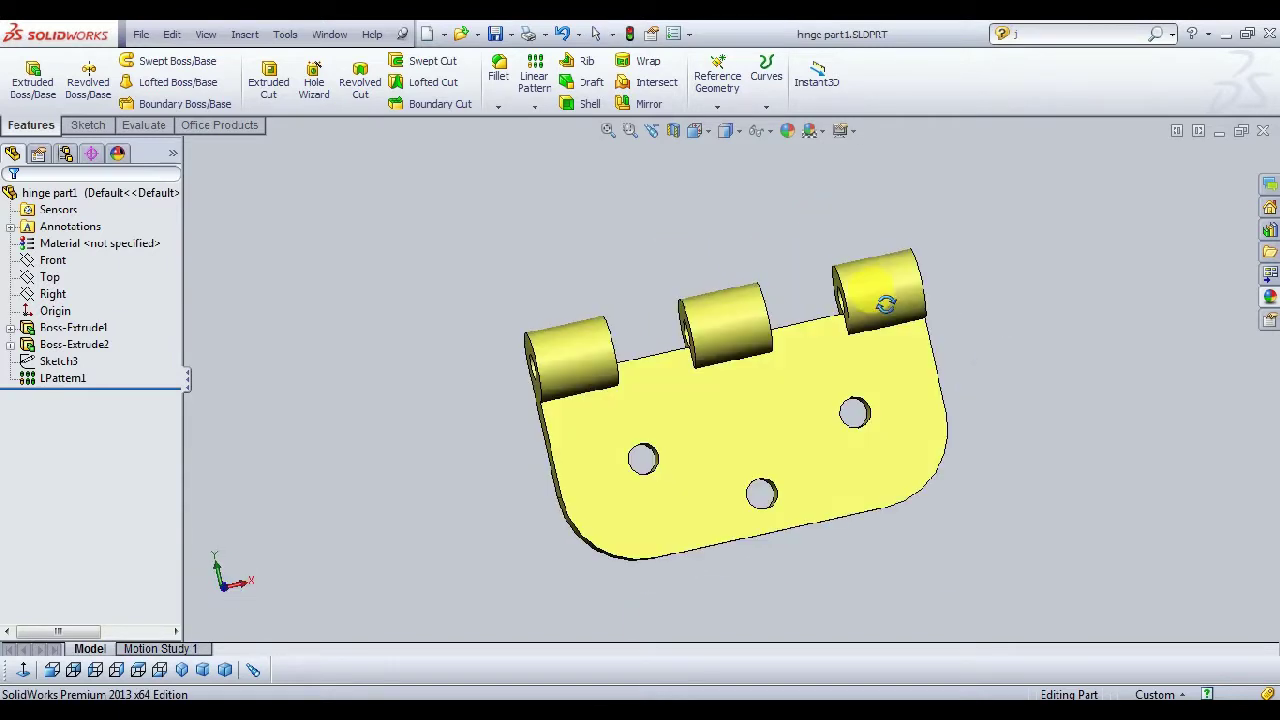
Step: Save a copy of the part as 'hinge part2'
{"action": "left_click", "coordinate": [509, 37]}
{"action": "left_click", "coordinate": [535, 74]}
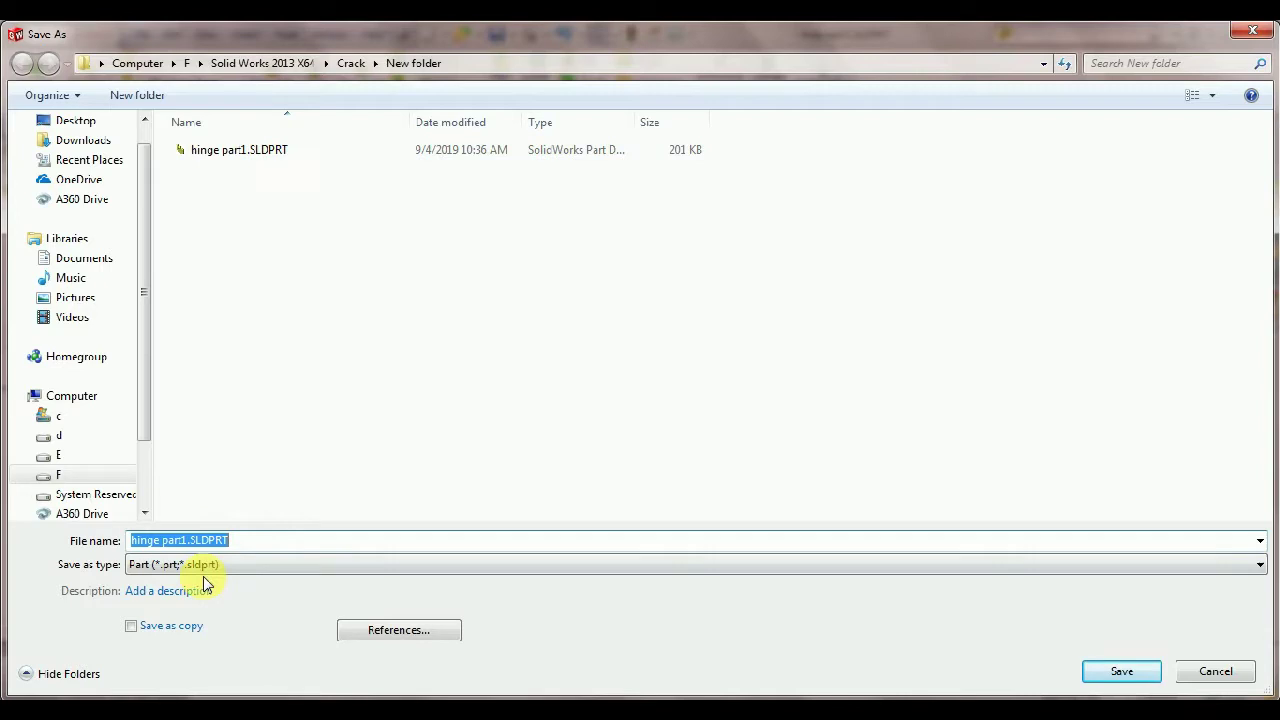
{"action": "left_click", "coordinate": [188, 540]}
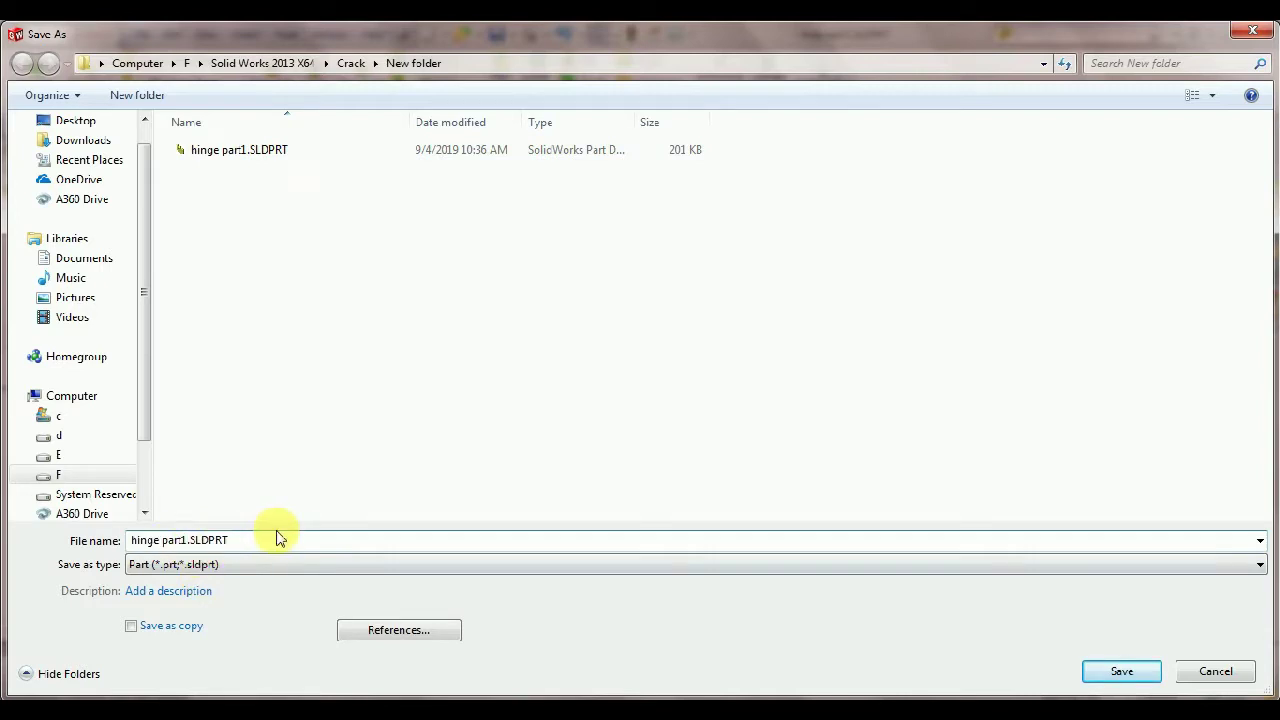
{"action": "type", "text": "2"}
{"action": "key", "text": "Return"}
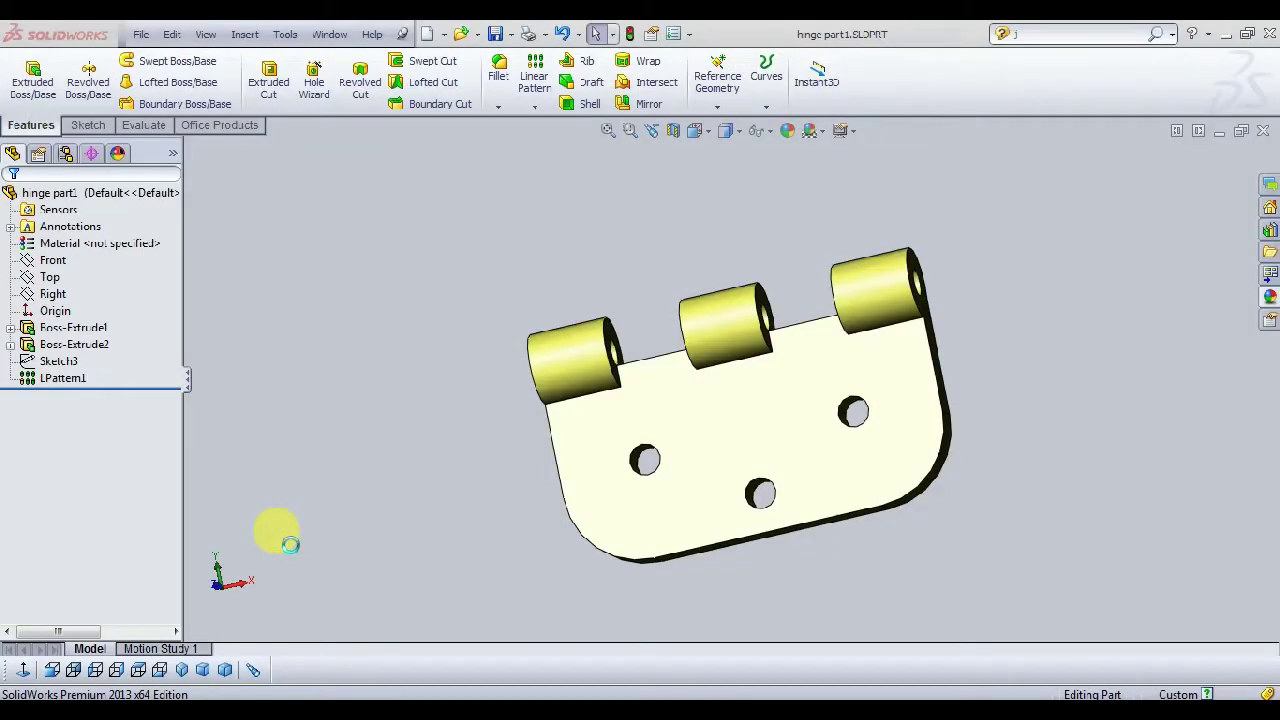
{"action": "mouse_move", "coordinate": [540, 266]}
{"action": "middle_mouse_down"}
{"action": "mouse_move", "coordinate": [640, 345]}
{"action": "mouse_move", "coordinate": [651, 328]}
{"action": "middle_mouse_up"}
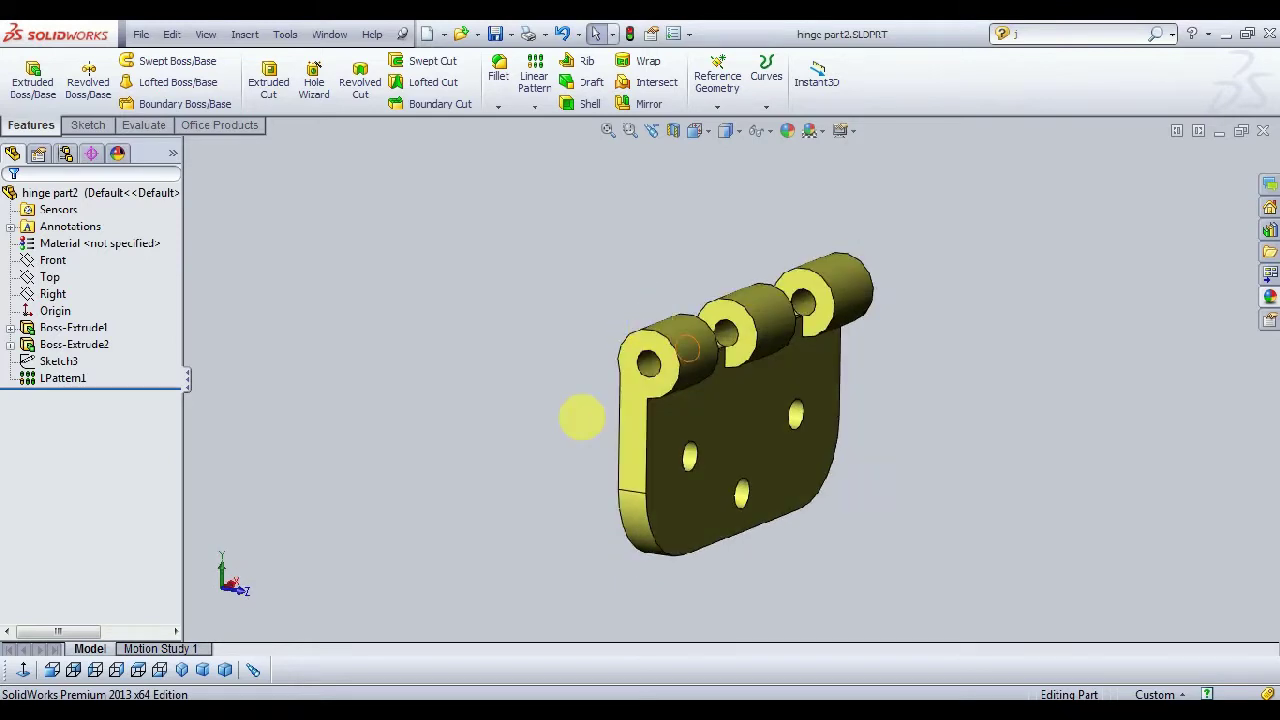
Step: Roll the feature tree back to before the knuckle pattern LPattern1
{"action": "middle_click_drag", "start_coordinate": [534, 343], "coordinate": [105, 400]}
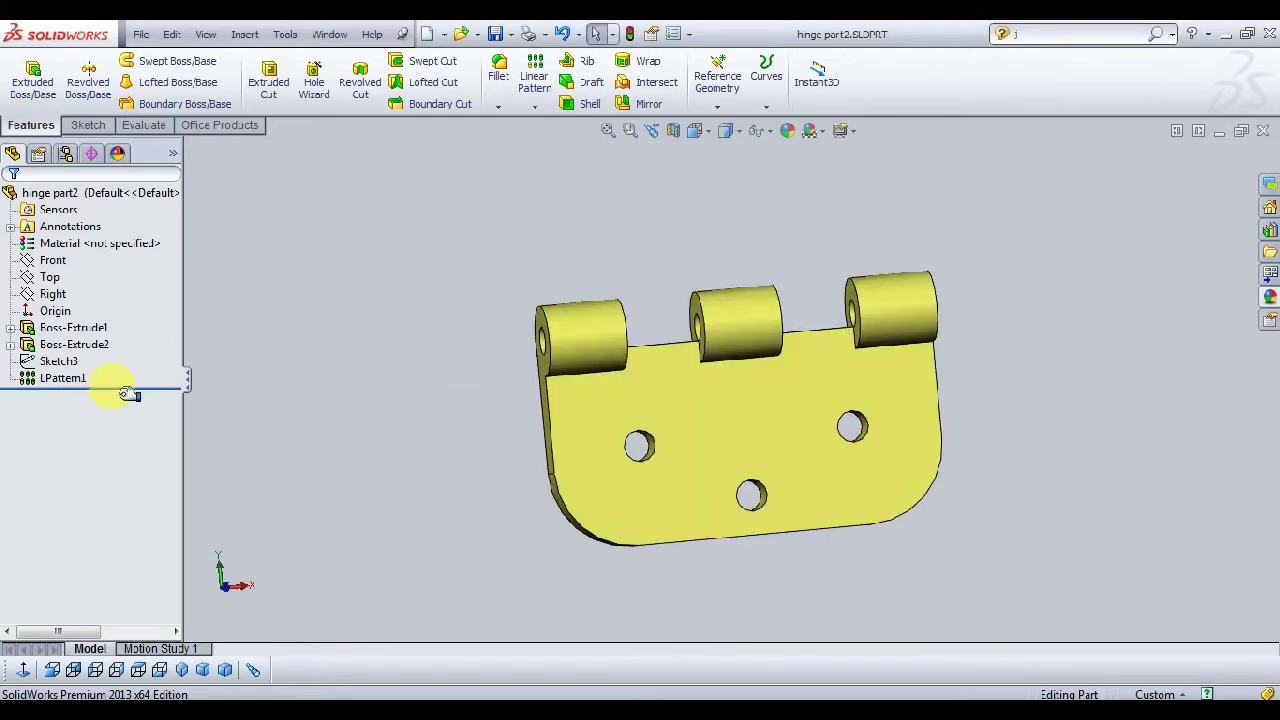
{"action": "left_click", "coordinate": [128, 393]}
{"action": "left_click_drag", "start_coordinate": [128, 383], "coordinate": [274, 375]}
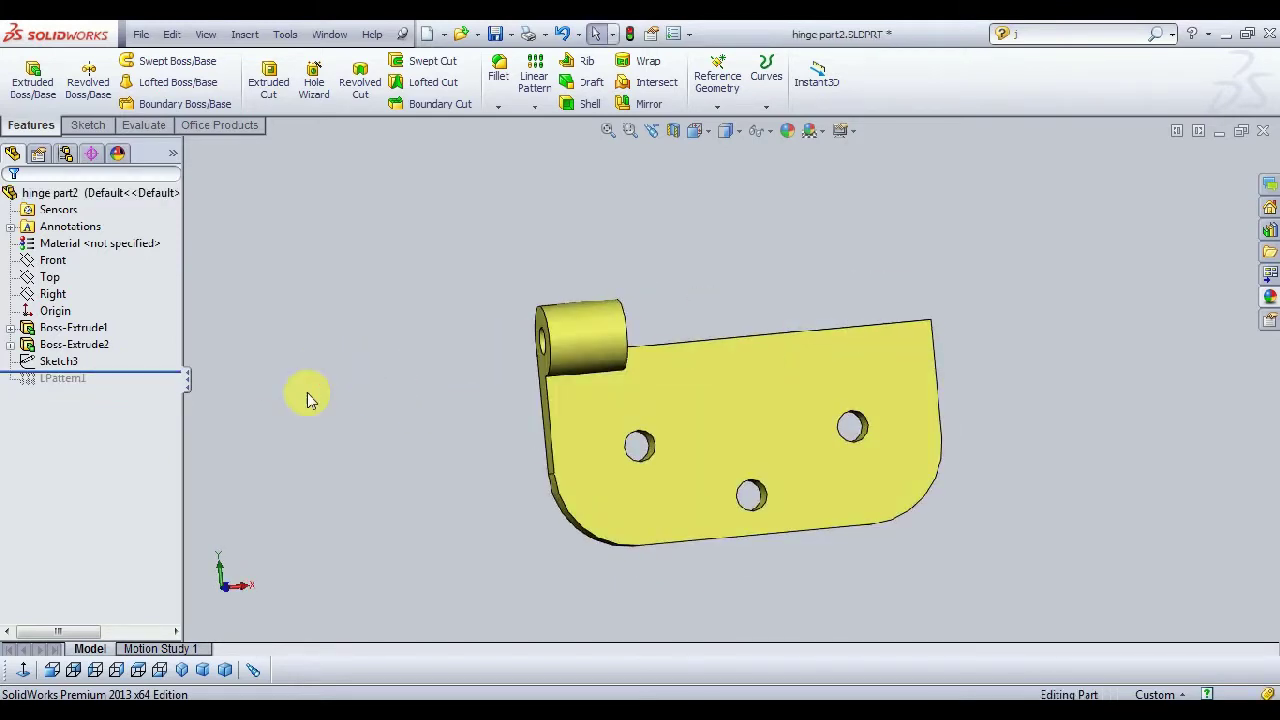
{"action": "left_click", "coordinate": [378, 362]}
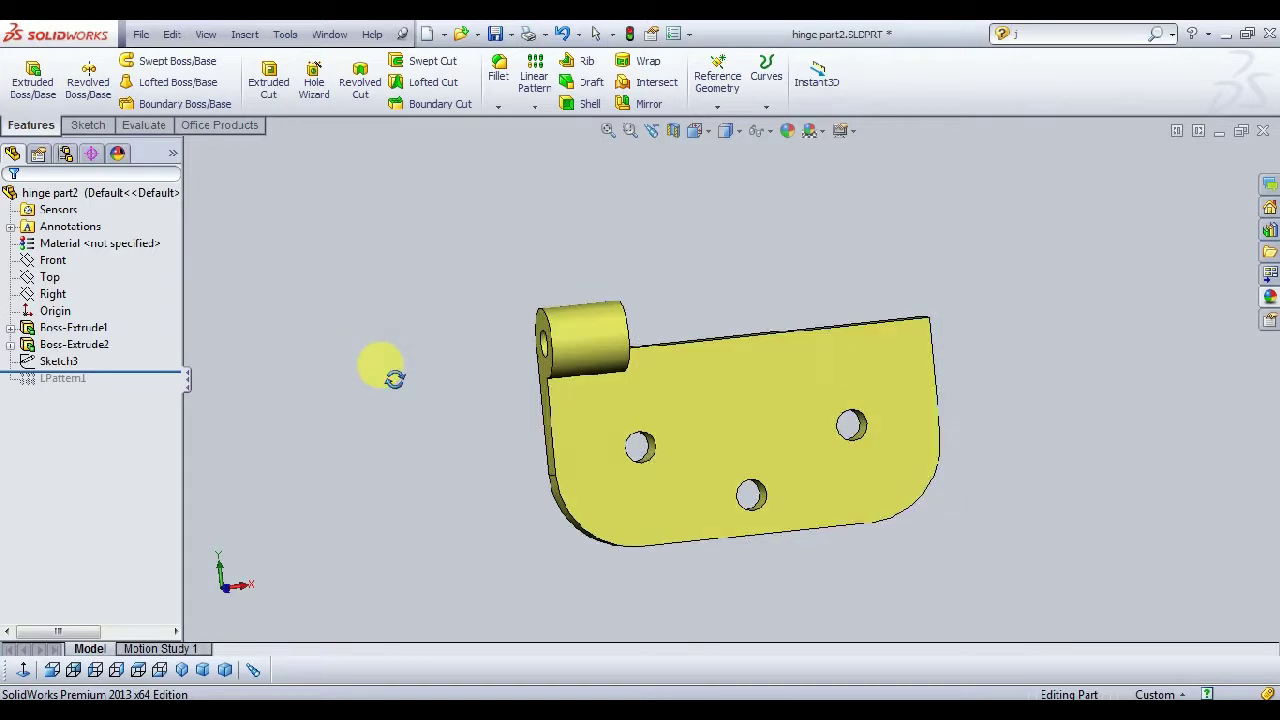
Step: Edit Boss-Extrude2 to start from a flipped 20 mm offset, moving the knuckle onto the leaf
{"action": "left_click", "coordinate": [74, 346]}
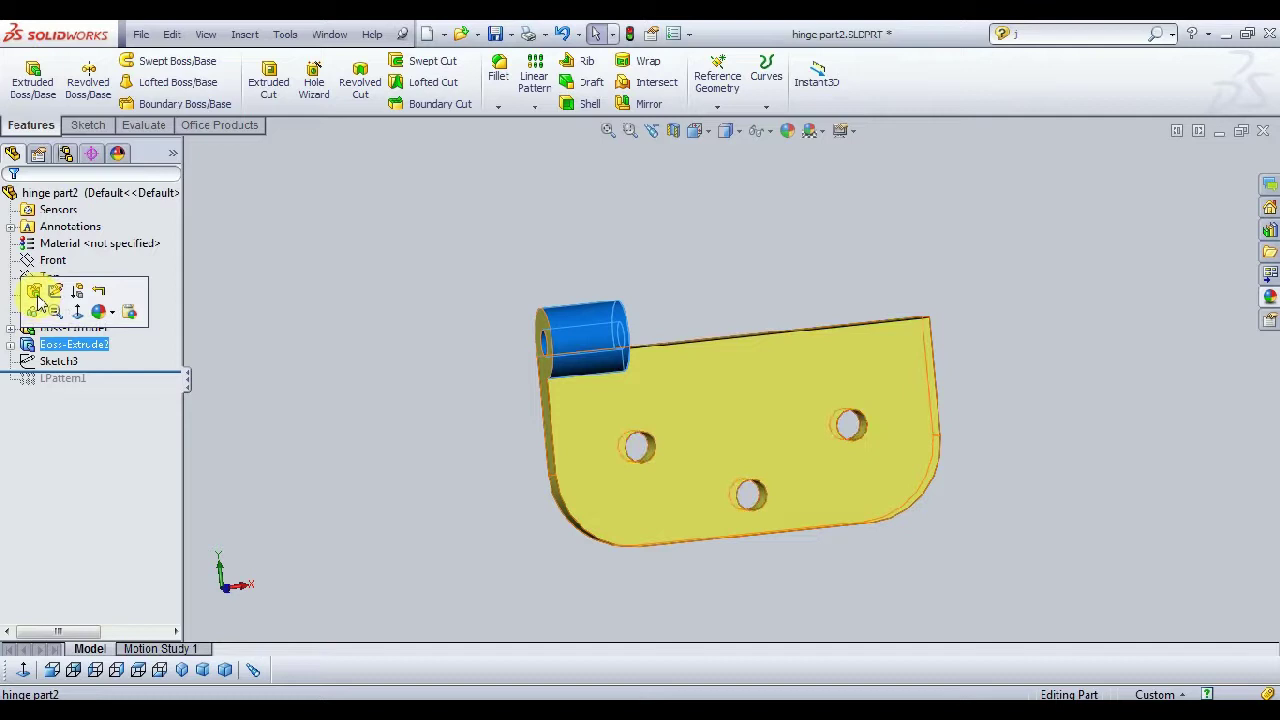
{"action": "left_click", "coordinate": [36, 293]}
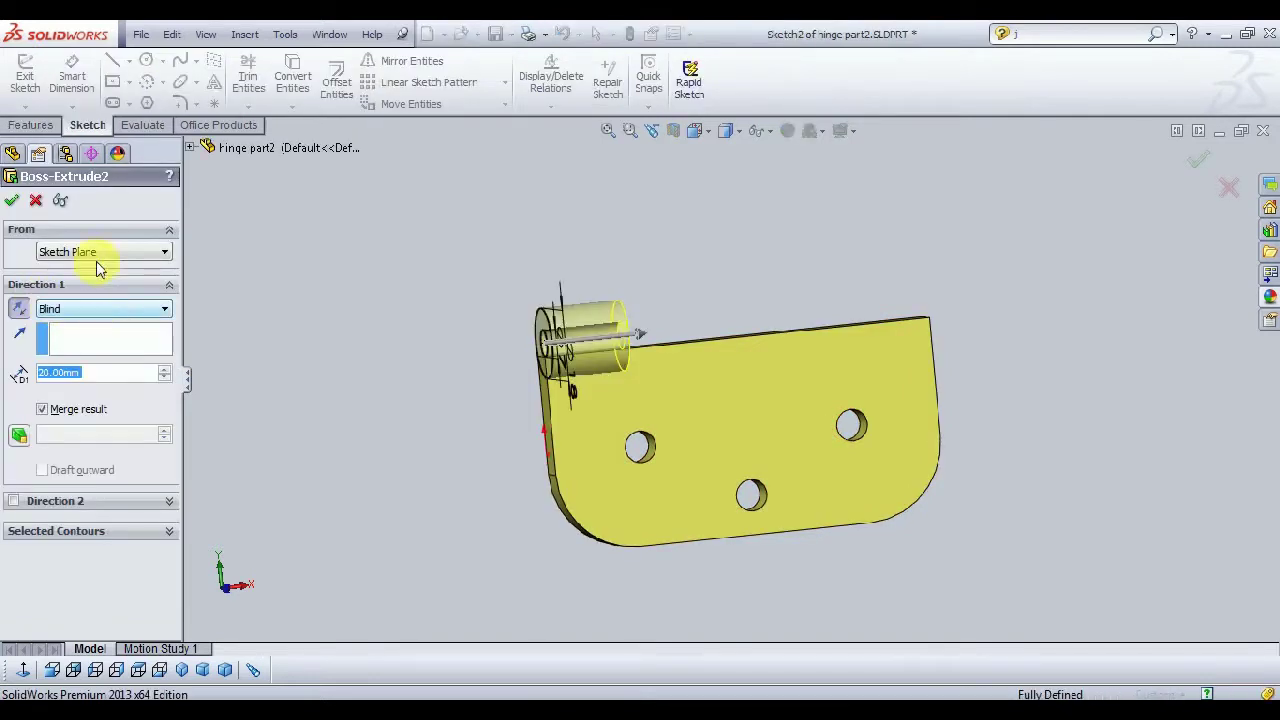
{"action": "left_click", "coordinate": [114, 256]}
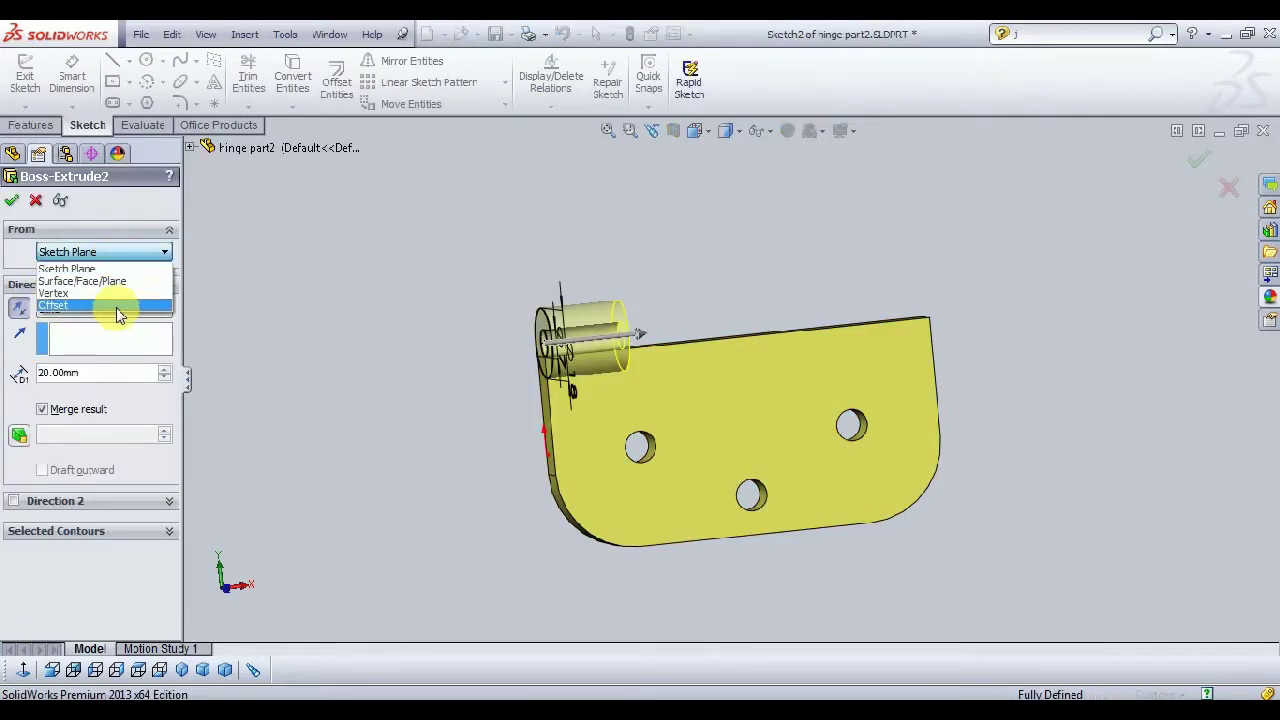
{"action": "left_click", "coordinate": [110, 306]}
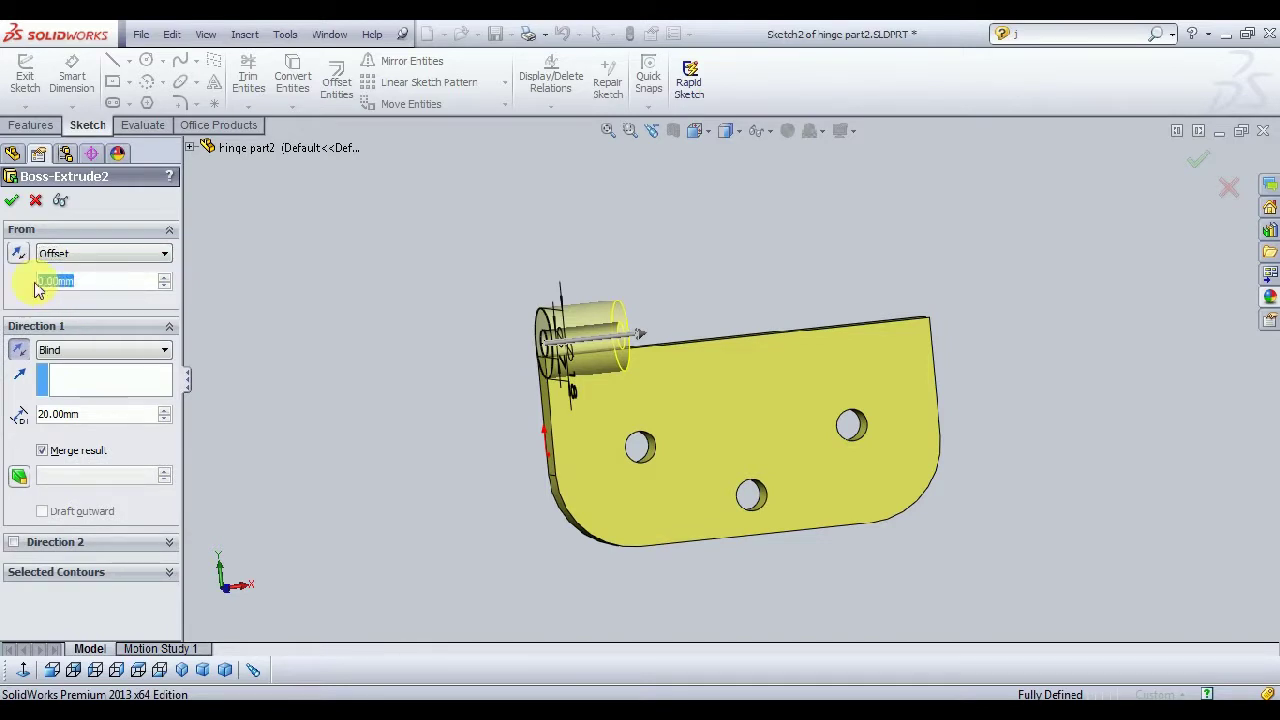
{"action": "type", "text": "20"}
{"action": "key", "text": "Return"}
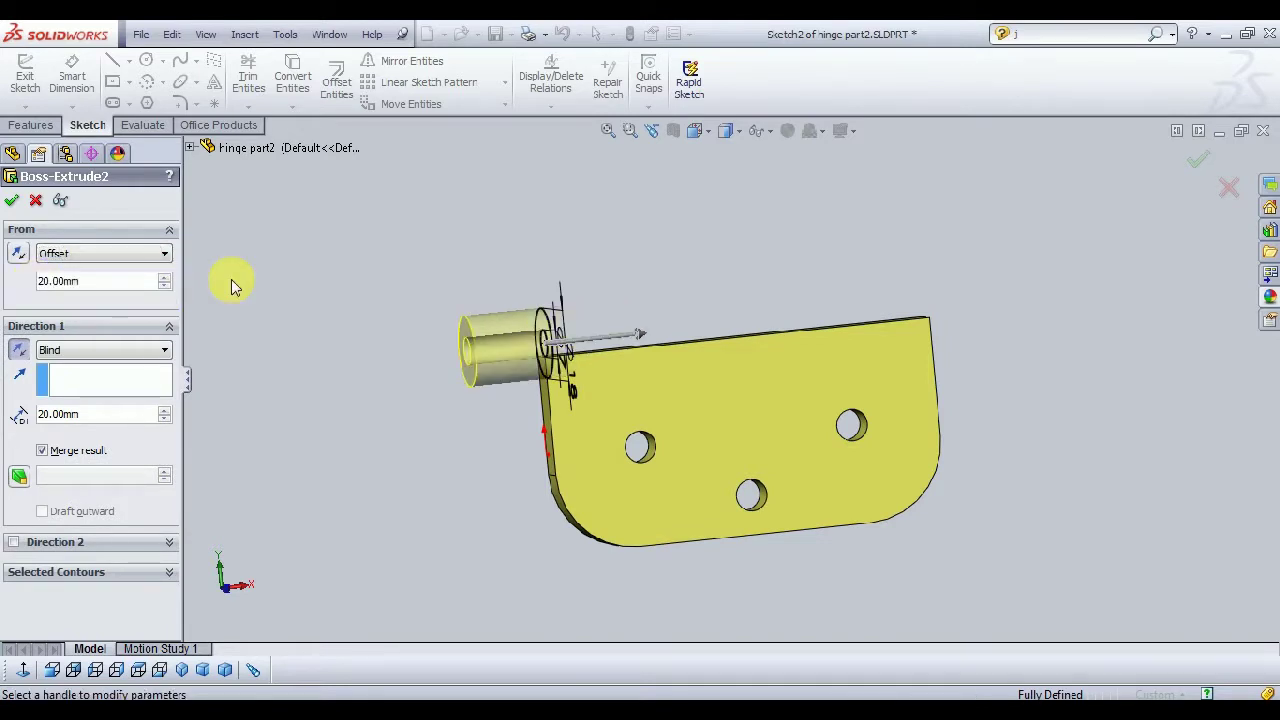
{"action": "left_click", "coordinate": [18, 254]}
{"action": "middle_click_drag", "start_coordinate": [318, 335], "coordinate": [300, 328]}
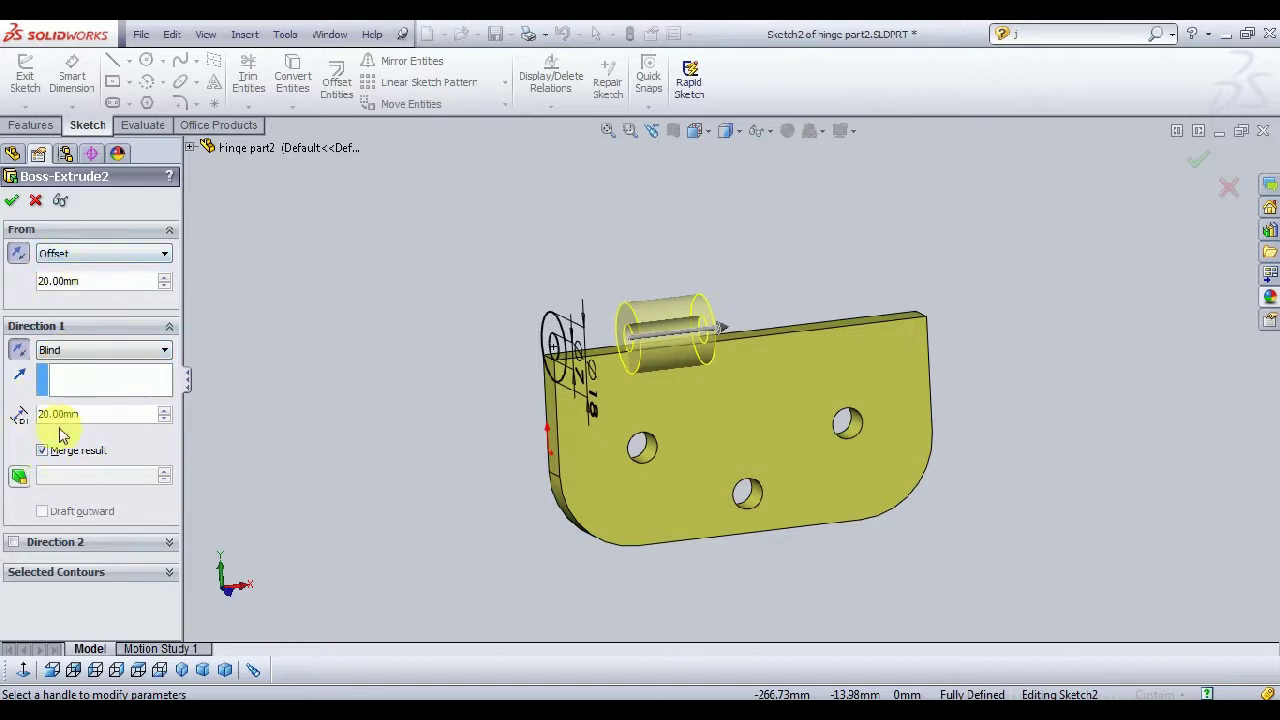
{"action": "left_click", "coordinate": [11, 203]}
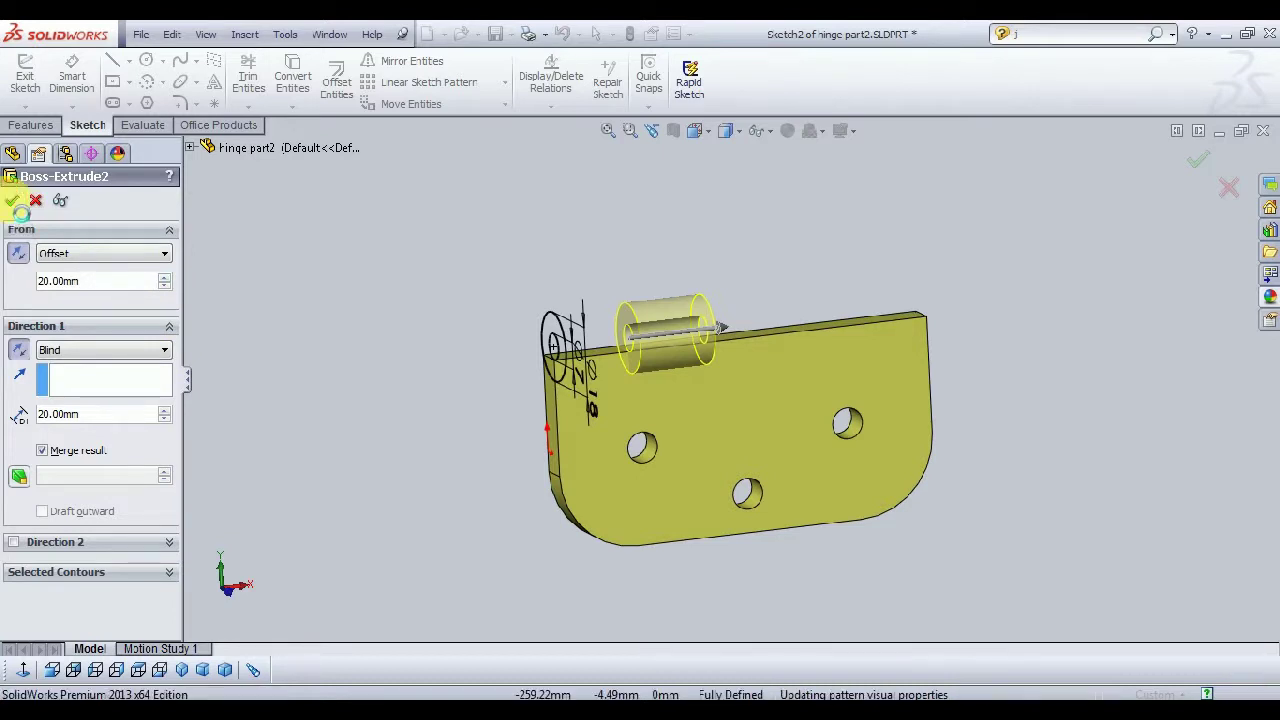
{"action": "left_click", "coordinate": [281, 338]}
{"action": "middle_click_drag", "start_coordinate": [300, 346], "coordinate": [243, 349]}
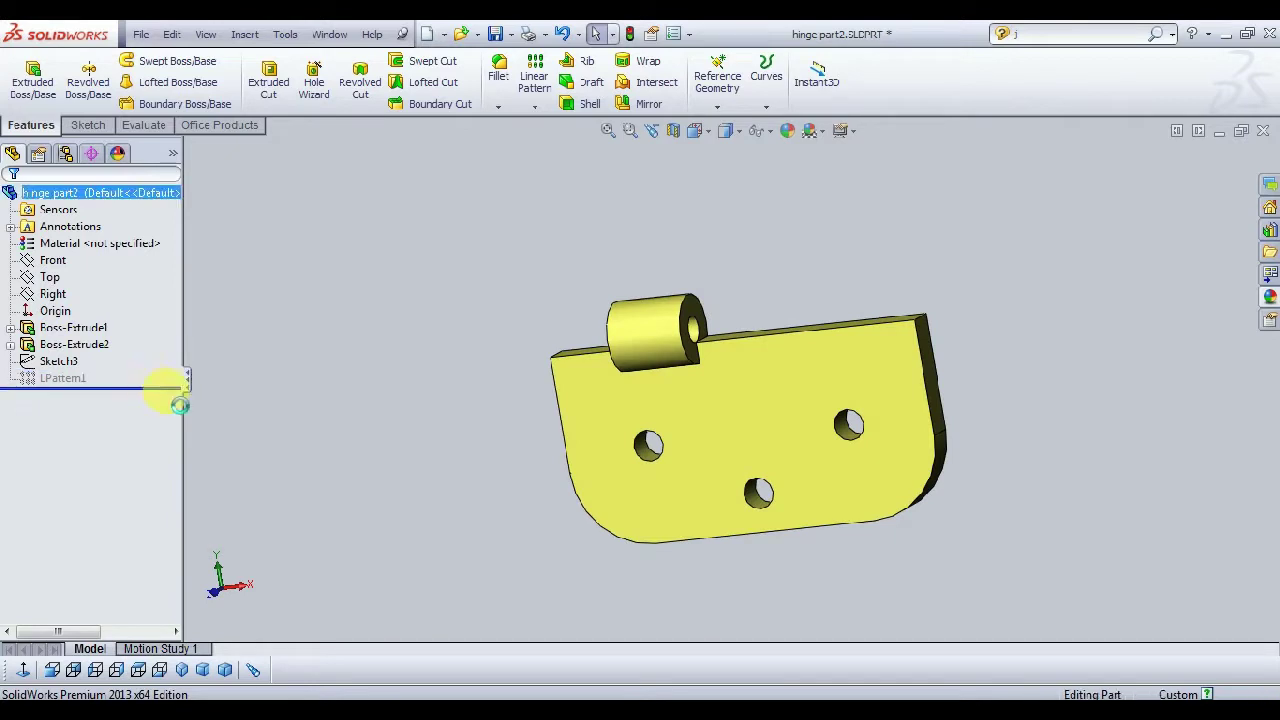
Step: Roll forward and edit LPattern1 to 2 knuckle instances at 40 mm spacing, then save the part
{"action": "left_click_drag", "start_coordinate": [165, 382], "coordinate": [150, 390]}
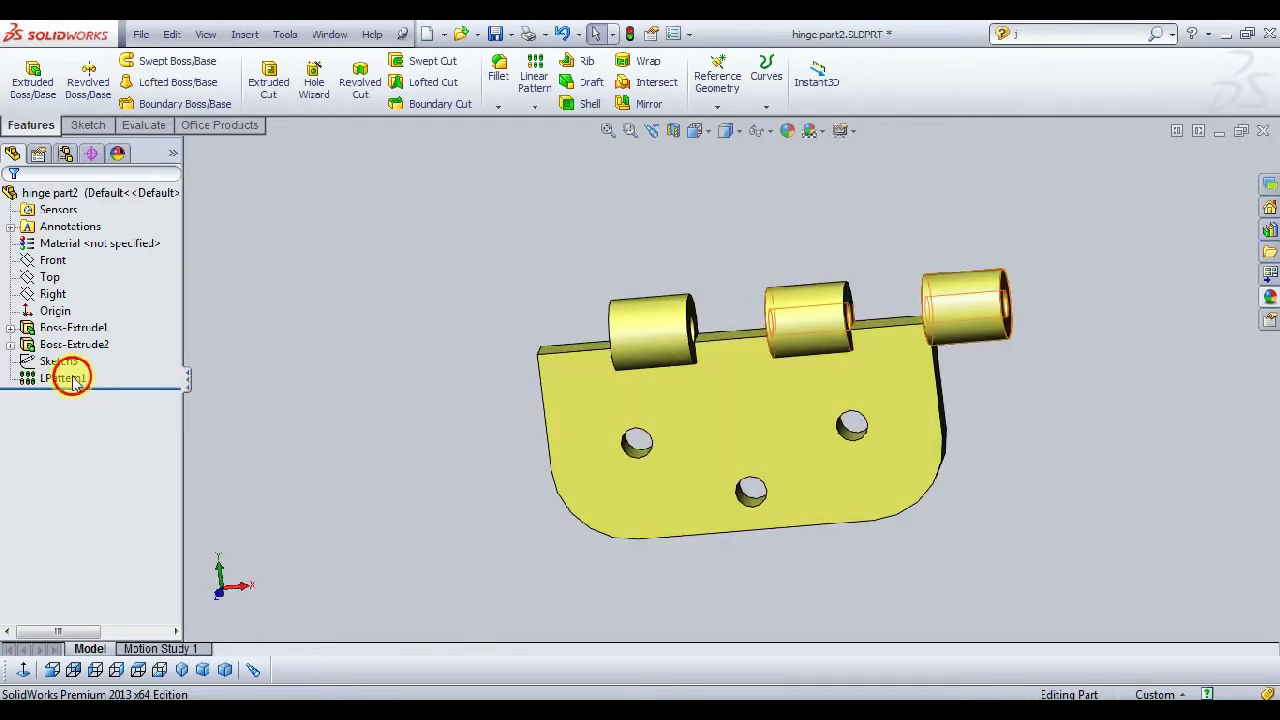
{"action": "left_click", "coordinate": [62, 379]}
{"action": "left_click", "coordinate": [88, 328]}
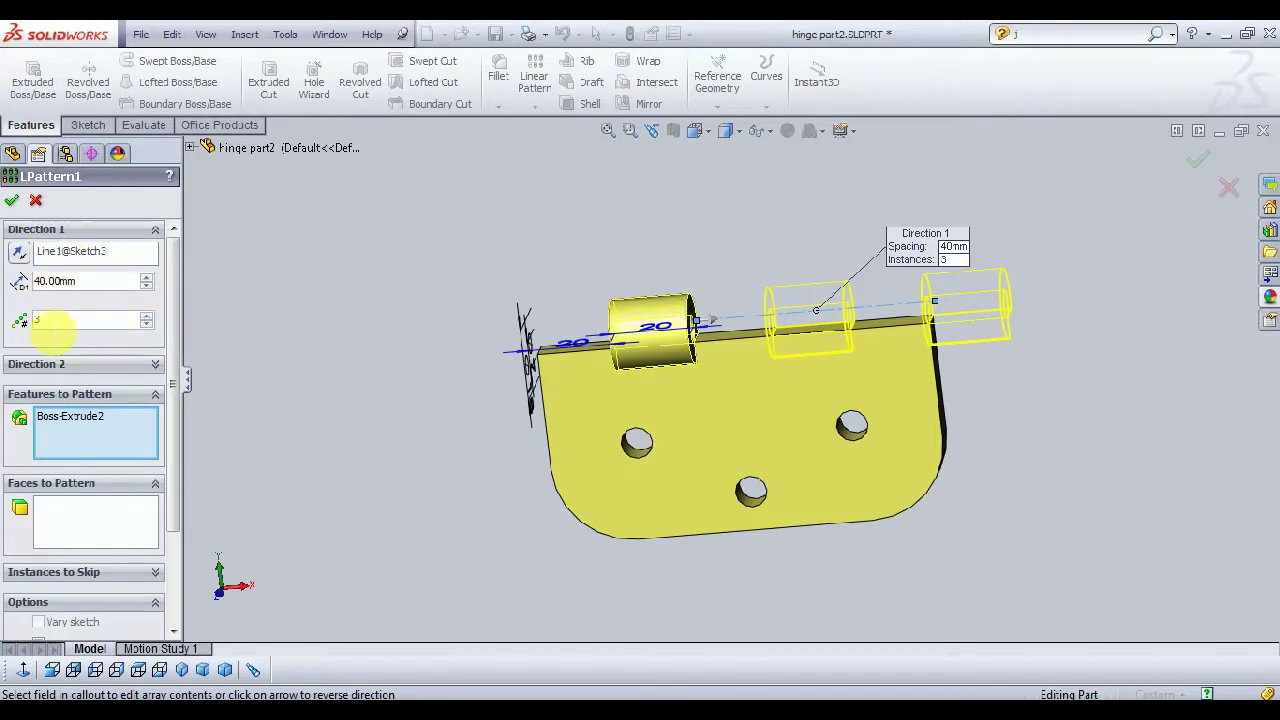
{"action": "left_click", "coordinate": [147, 326]}
{"action": "mouse_move", "coordinate": [266, 346]}
{"action": "middle_mouse_down"}
{"action": "mouse_move", "coordinate": [308, 366]}
{"action": "mouse_move", "coordinate": [275, 342]}
{"action": "middle_mouse_up"}
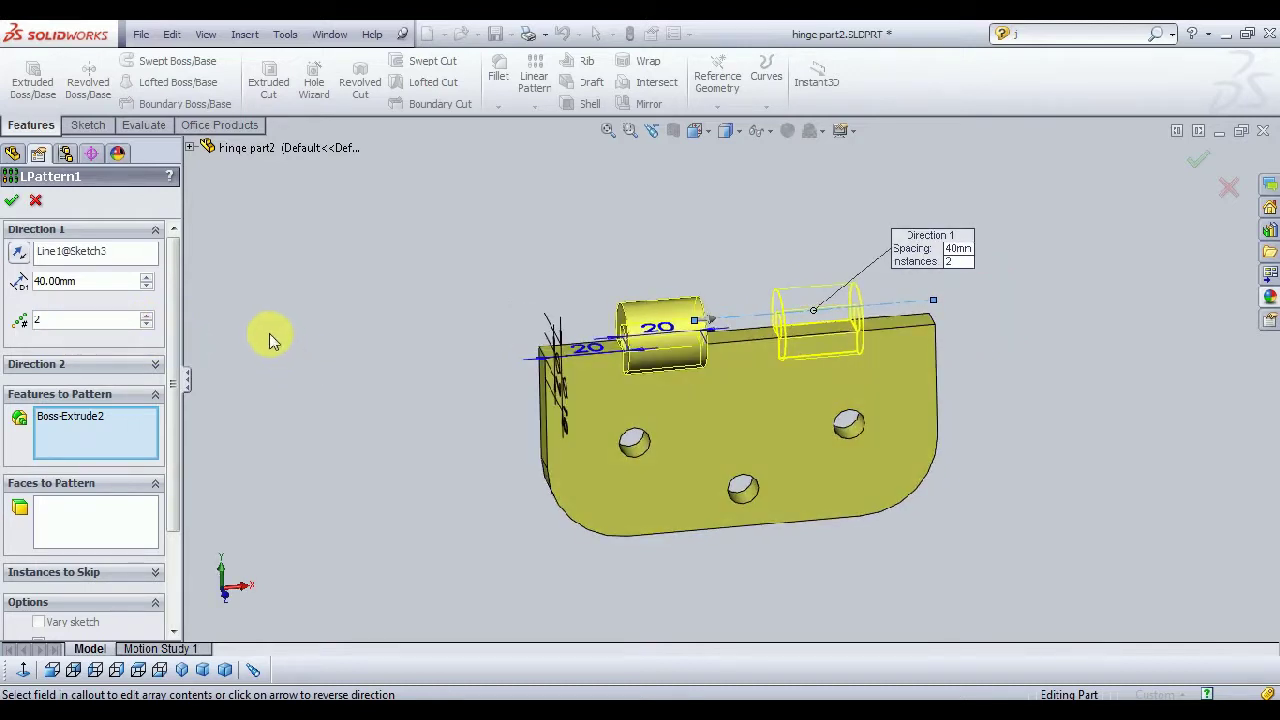
{"action": "left_click", "coordinate": [10, 201]}
{"action": "left_click", "coordinate": [371, 355]}
{"action": "mouse_move", "coordinate": [371, 355]}
{"action": "middle_mouse_down"}
{"action": "mouse_move", "coordinate": [360, 346]}
{"action": "mouse_move", "coordinate": [385, 277]}
{"action": "mouse_move", "coordinate": [465, 325]}
{"action": "mouse_move", "coordinate": [521, 391]}
{"action": "mouse_move", "coordinate": [434, 423]}
{"action": "mouse_move", "coordinate": [349, 400]}
{"action": "middle_mouse_up"}
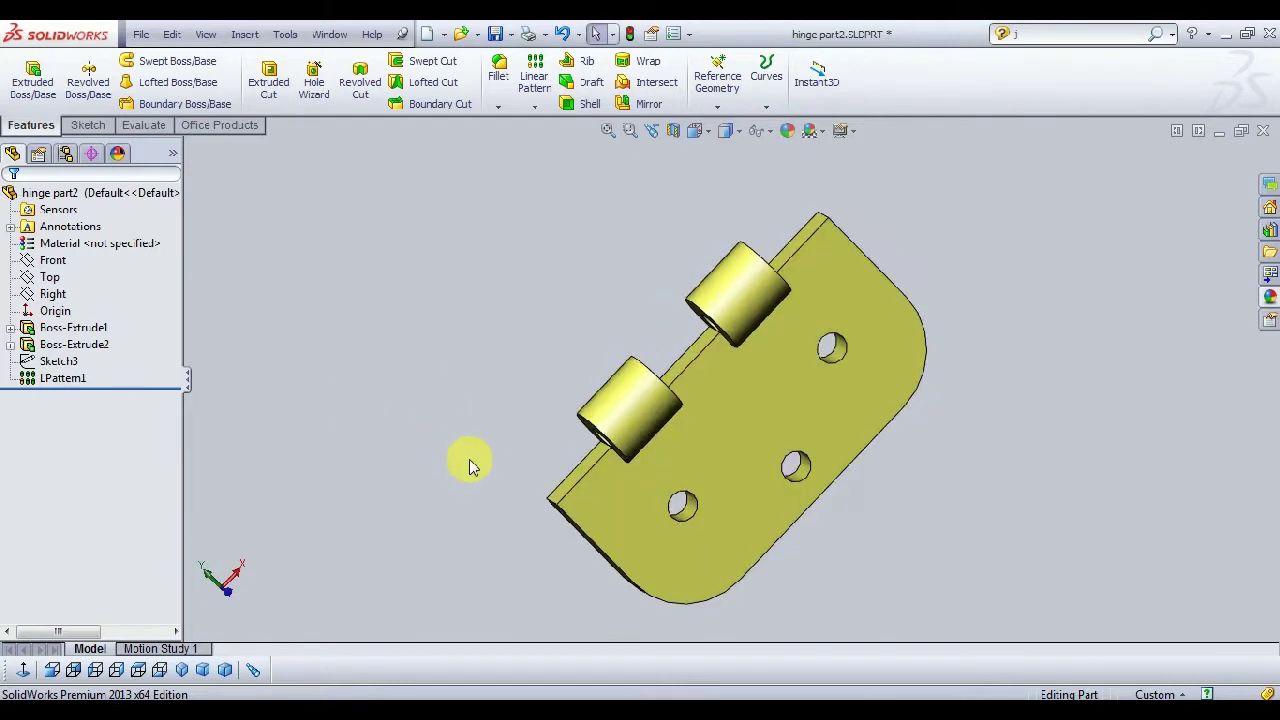
{"action": "left_click", "coordinate": [497, 36]}
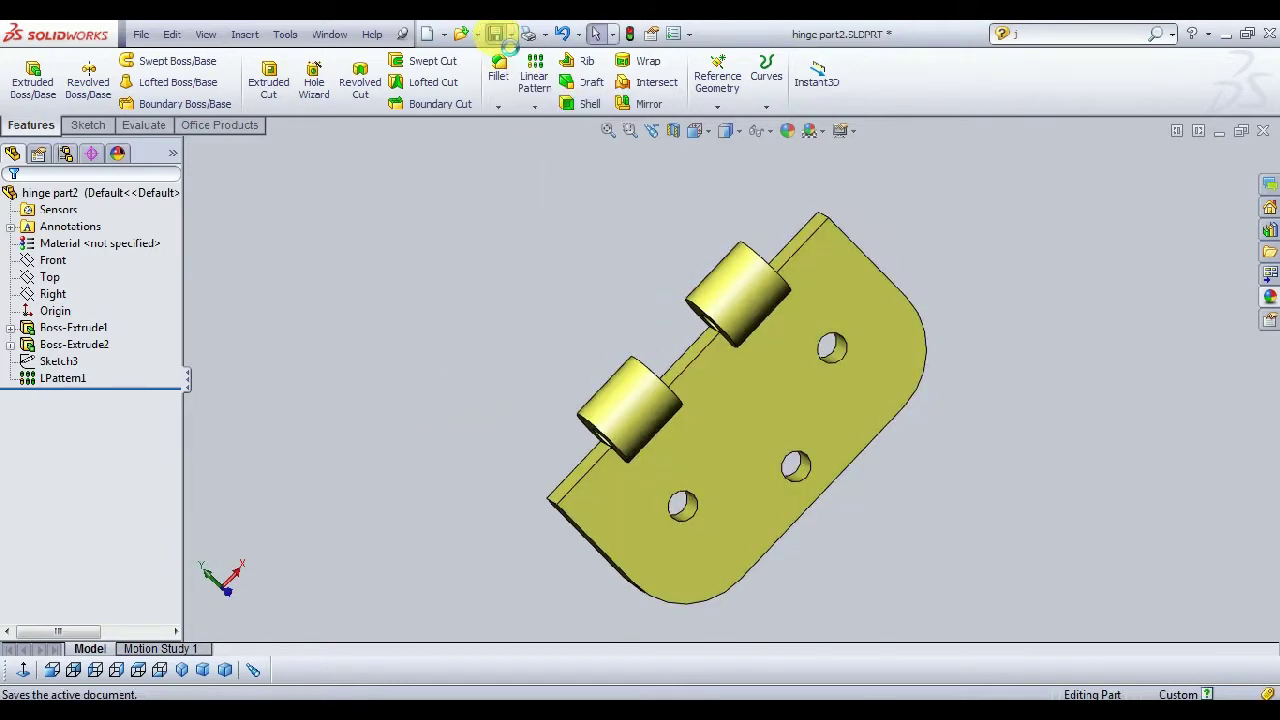
Step: Create a new part from the part template and start a sketch on the Top plane
{"action": "left_click", "coordinate": [427, 36]}
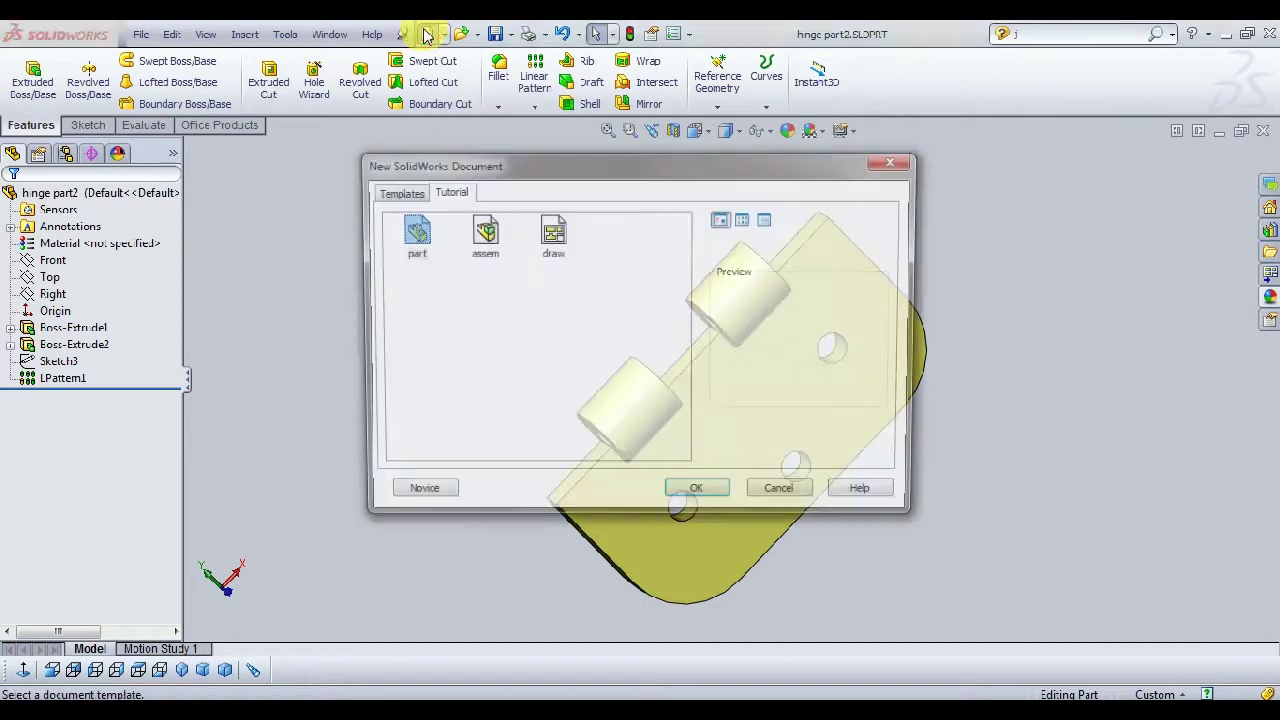
{"action": "left_click", "coordinate": [417, 236]}
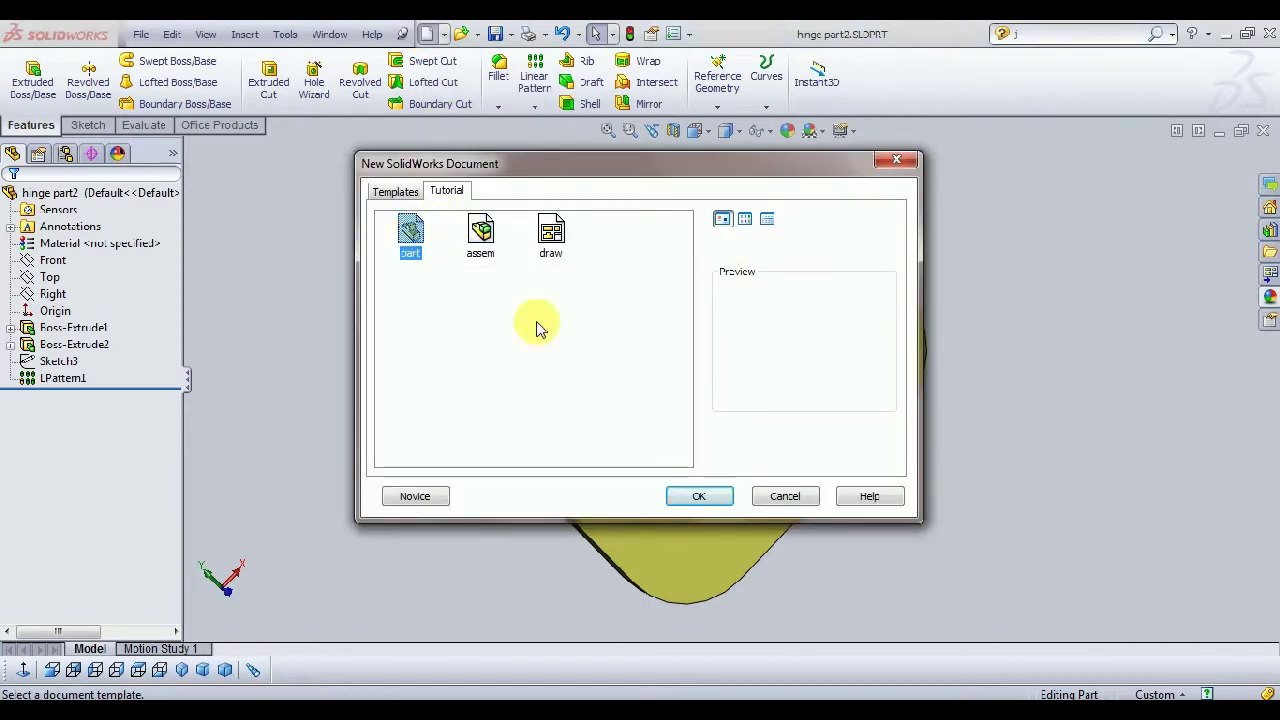
{"action": "left_click", "coordinate": [722, 500]}
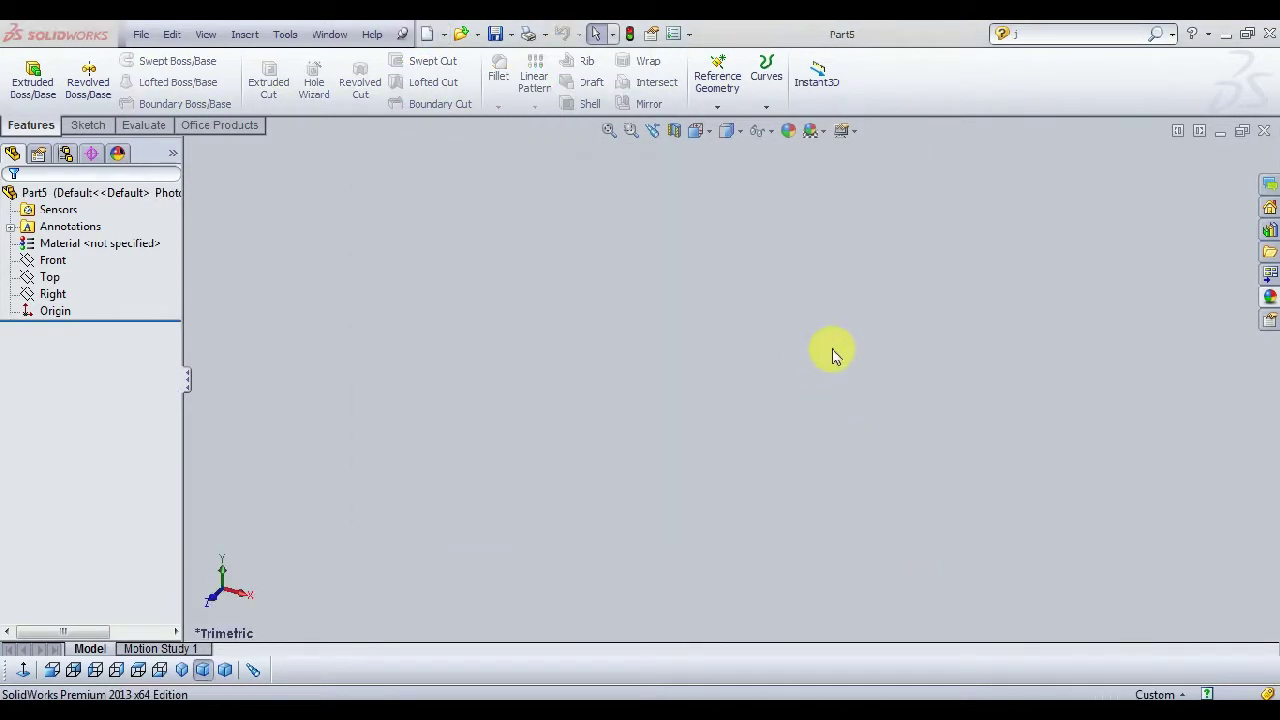
{"action": "left_click", "coordinate": [52, 279]}
{"action": "left_click", "coordinate": [68, 248]}
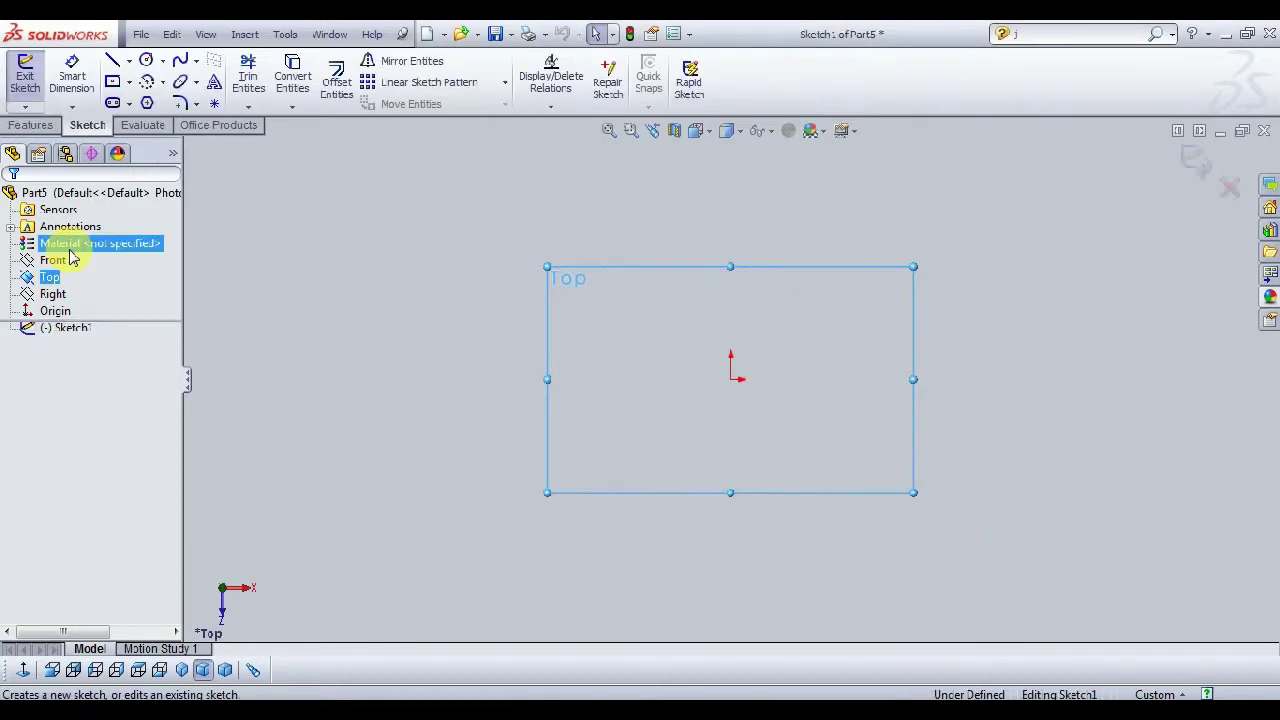
Step: Draw a circle centred on the origin and dimension its diameter to 12 mm
{"action": "left_click", "coordinate": [146, 60]}
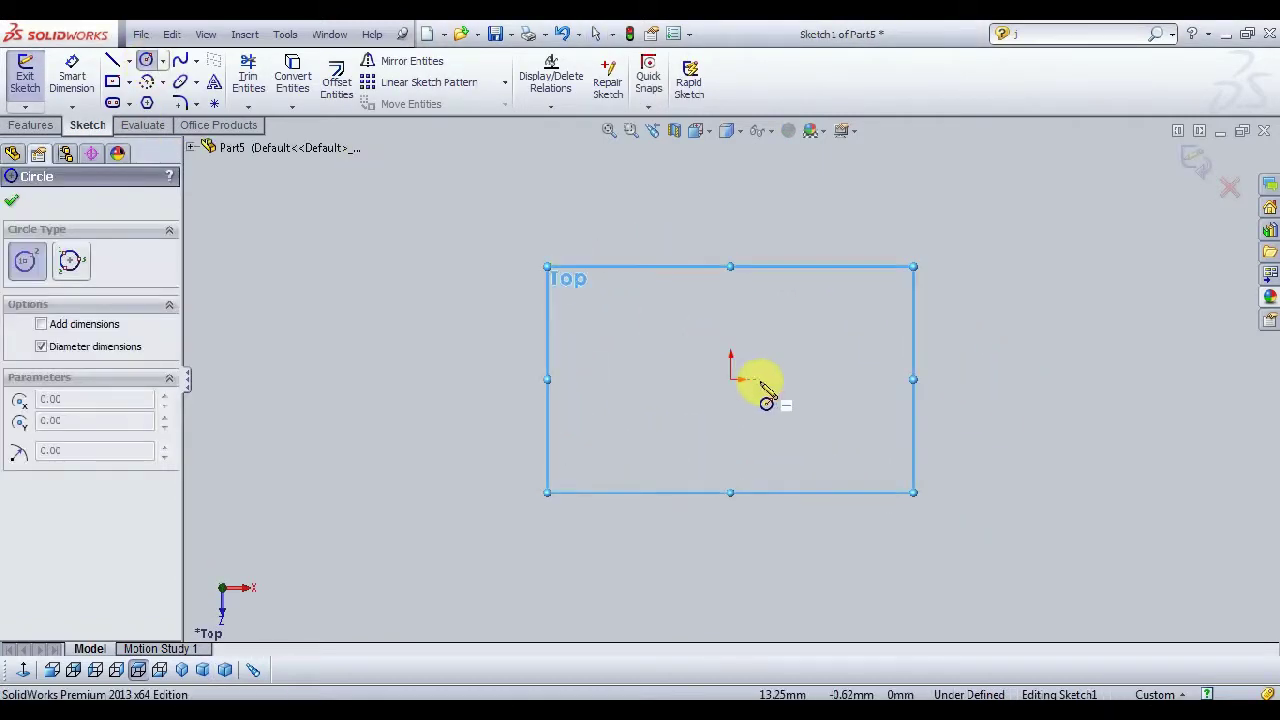
{"action": "left_click", "coordinate": [731, 380]}
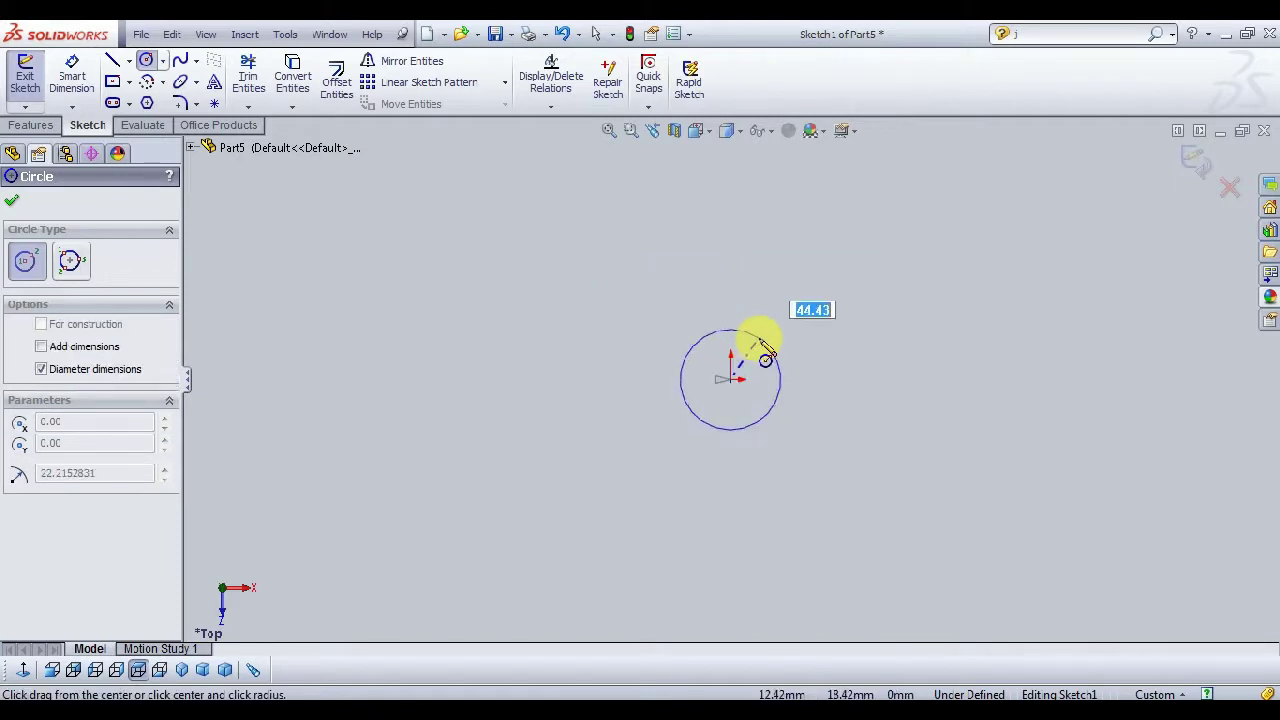
{"action": "left_click", "coordinate": [765, 360]}
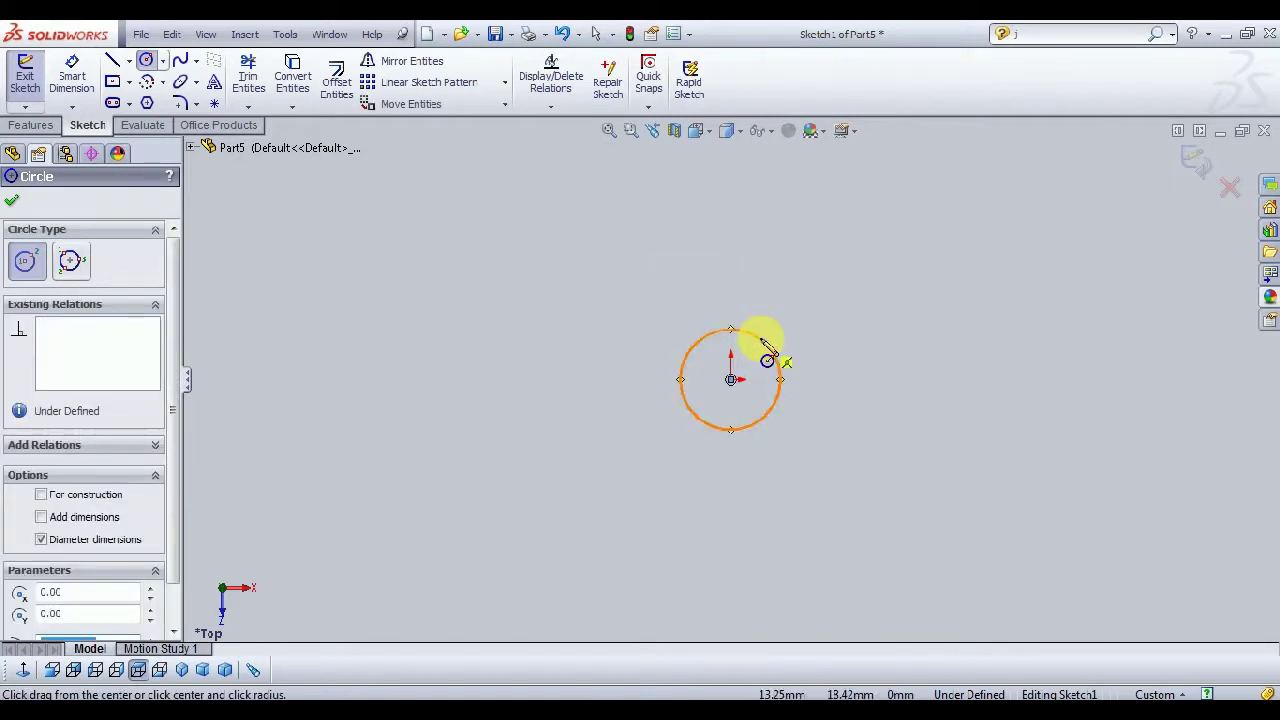
{"action": "left_click", "coordinate": [80, 72]}
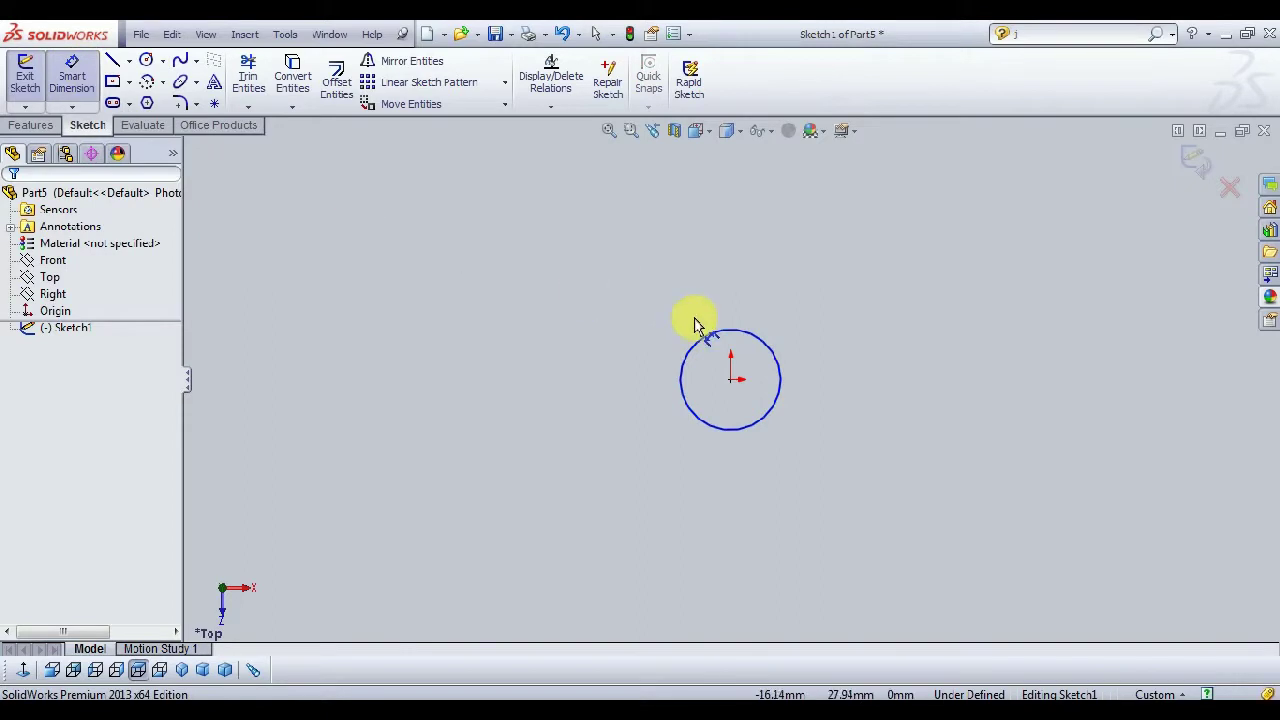
{"action": "left_click", "coordinate": [716, 340]}
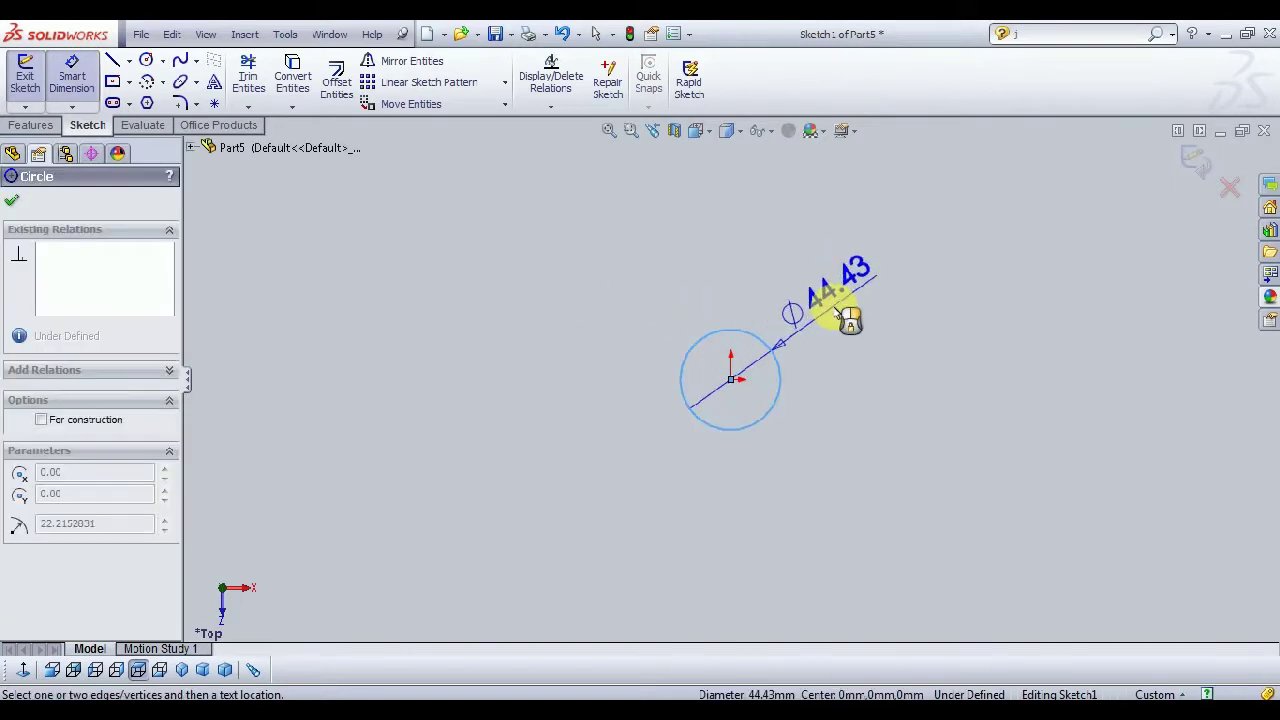
{"action": "left_click", "coordinate": [838, 314]}
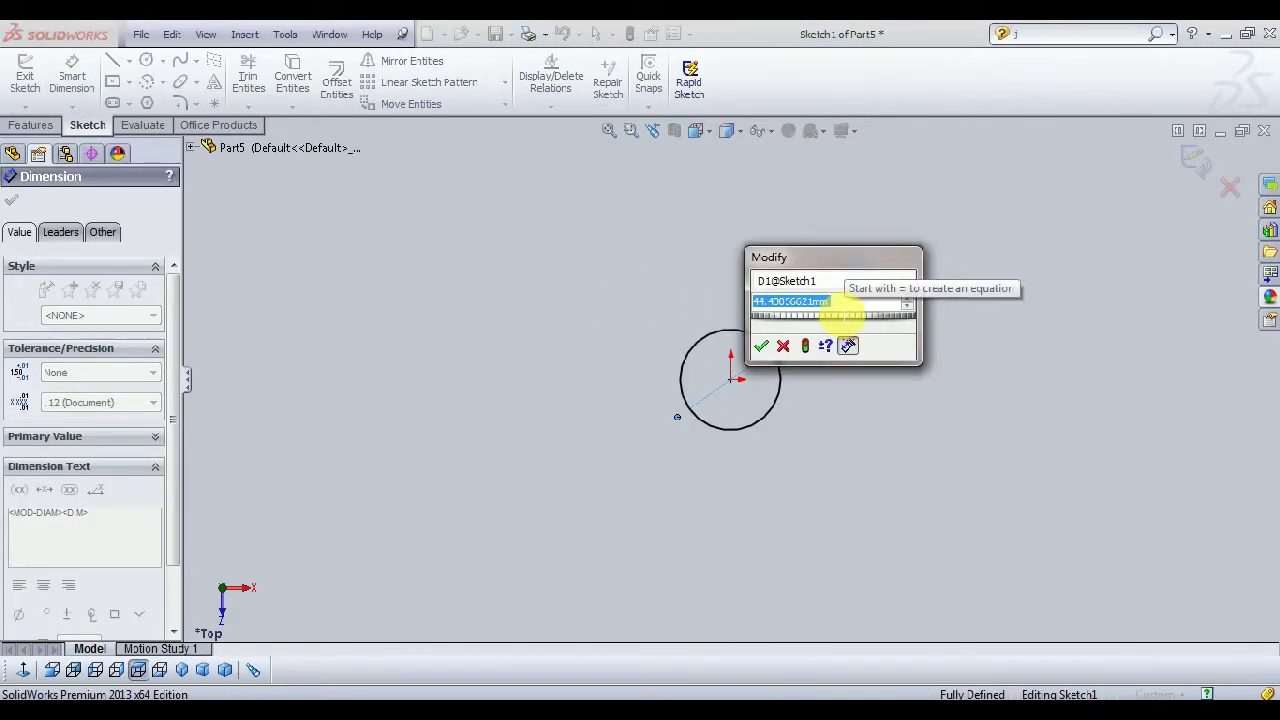
{"action": "type", "text": "12"}
{"action": "key", "text": "Return"}
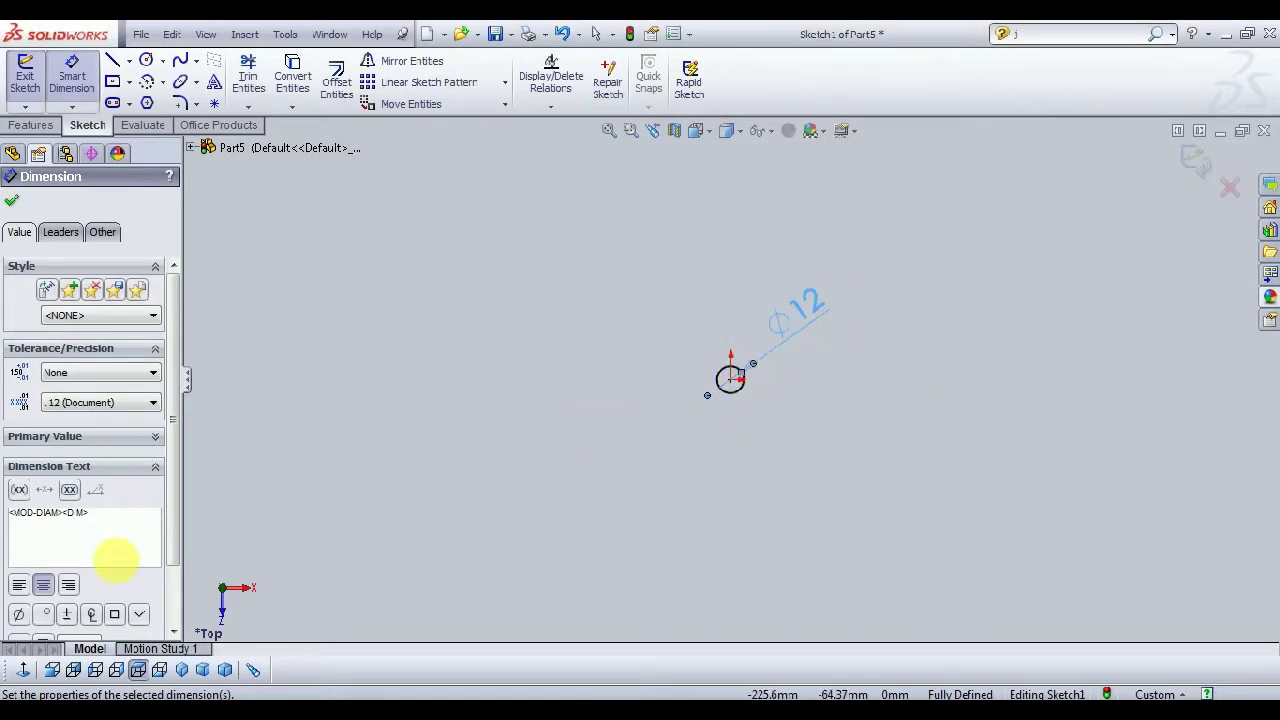
Step: Move the Ø12 dimension label close to the circle and finish editing it
{"action": "scroll", "coordinate": [749, 371], "scroll_direction": "down", "scroll_amount": 5}
{"action": "scroll", "coordinate": [770, 350], "scroll_direction": "down", "scroll_amount": 3}
{"action": "scroll", "coordinate": [549, 457], "scroll_direction": "down", "scroll_amount": 1}
{"action": "left_click_drag", "start_coordinate": [995, 205], "coordinate": [725, 400]}
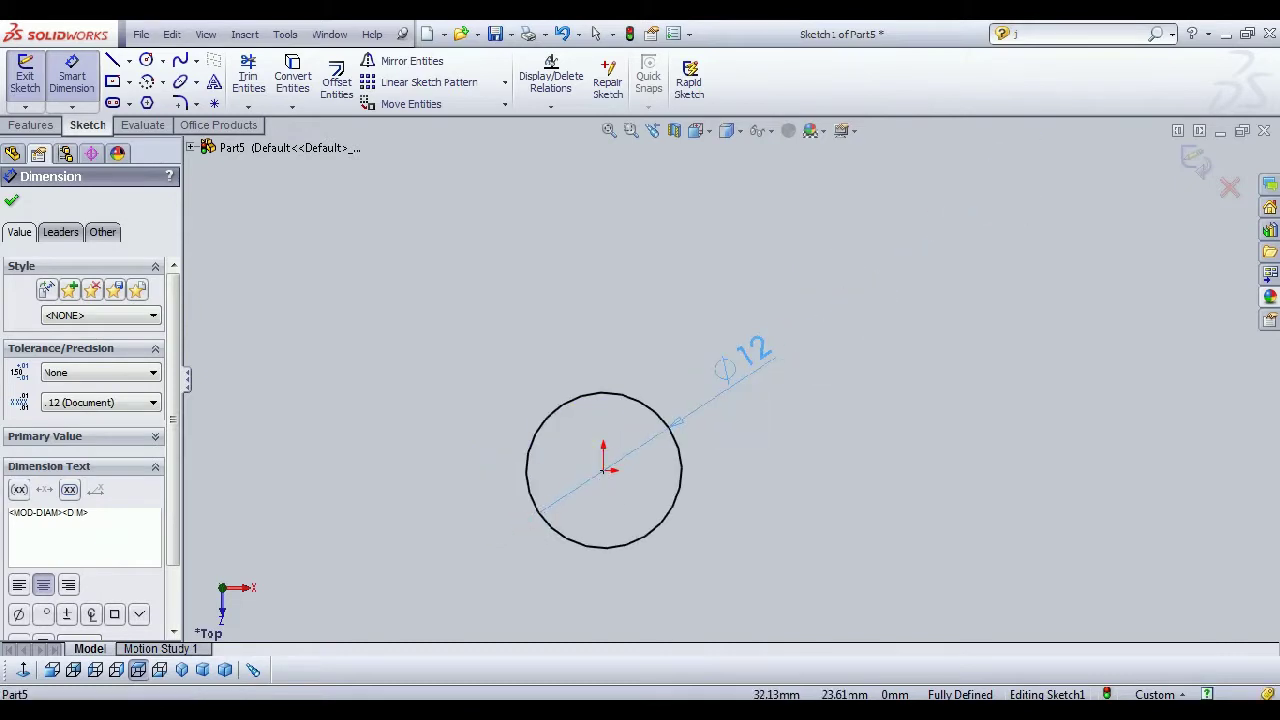
{"action": "left_click", "coordinate": [12, 200]}
{"action": "left_click", "coordinate": [30, 125]}
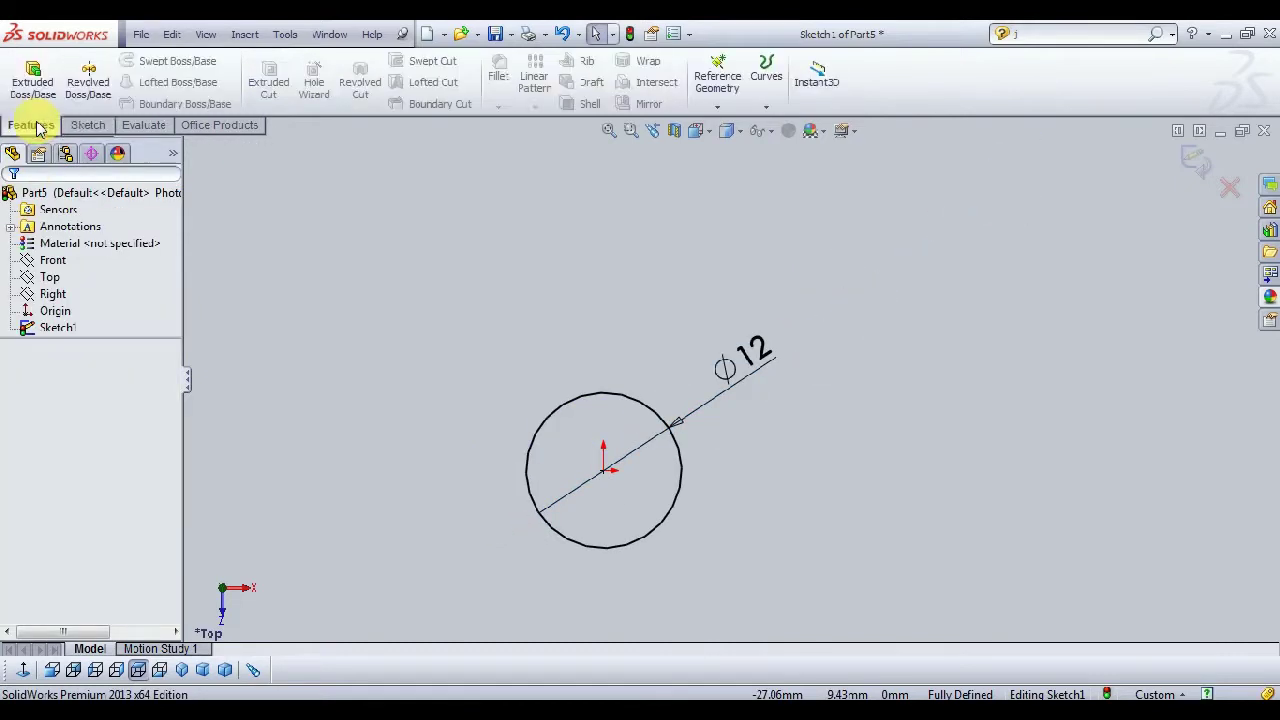
Step: Extrude the 12 mm circle 5 mm into a short cylinder head
{"action": "left_click", "coordinate": [32, 72]}
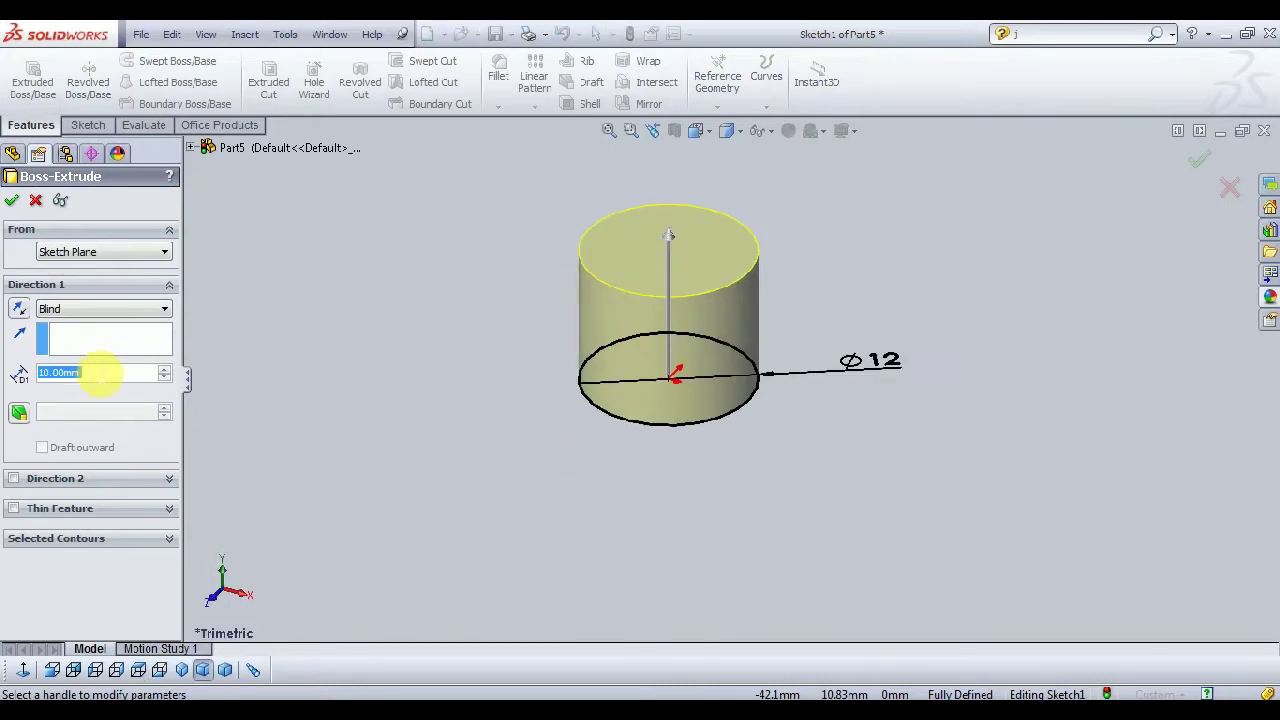
{"action": "type", "text": "5"}
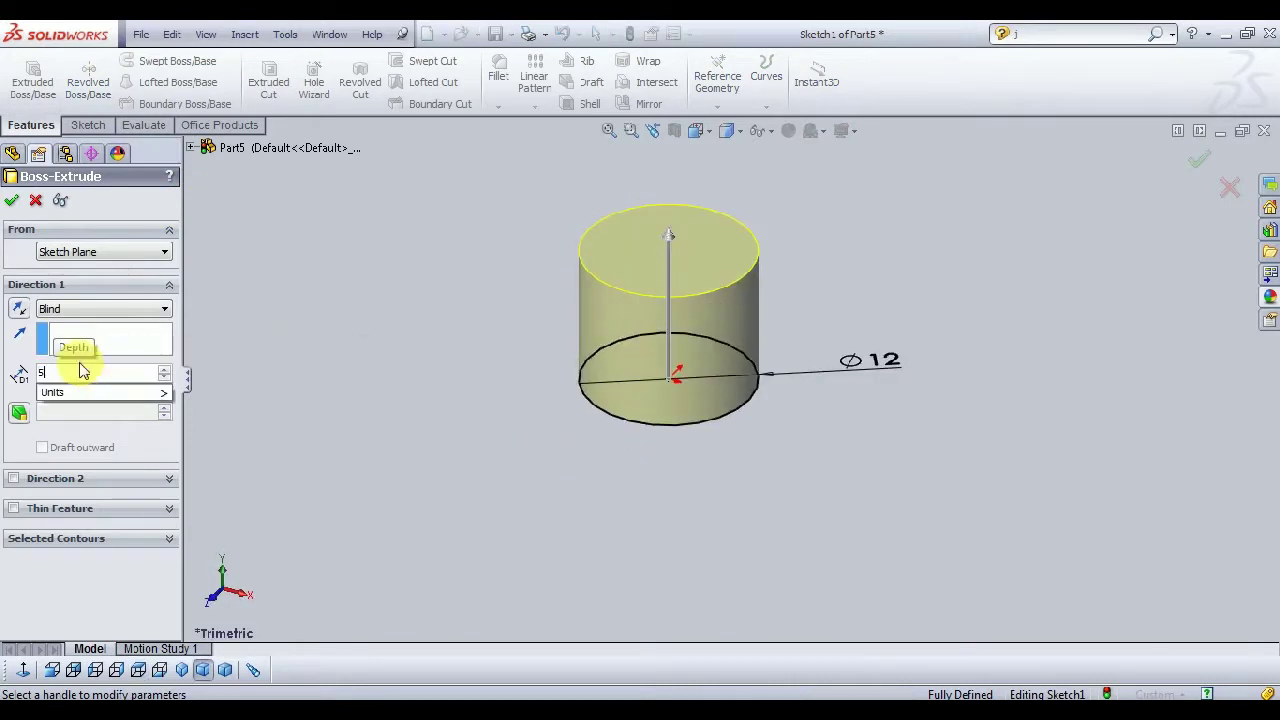
{"action": "key", "text": "Return"}
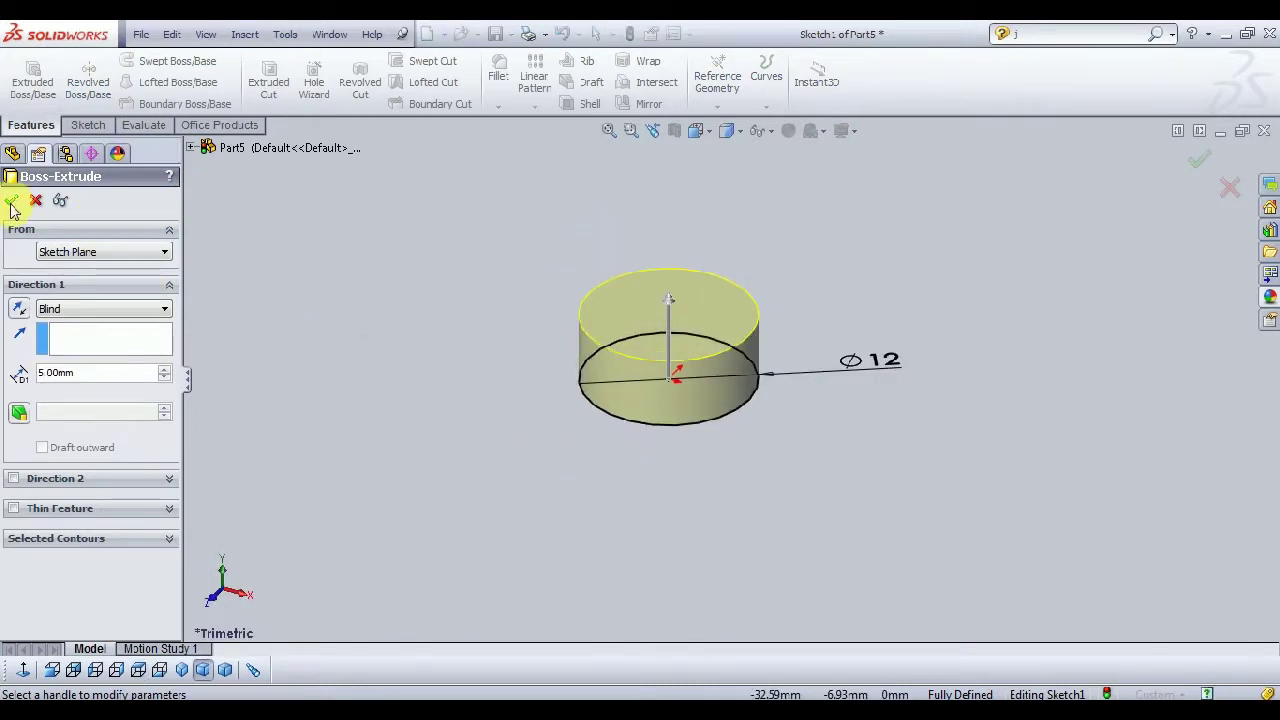
{"action": "left_click", "coordinate": [12, 203]}
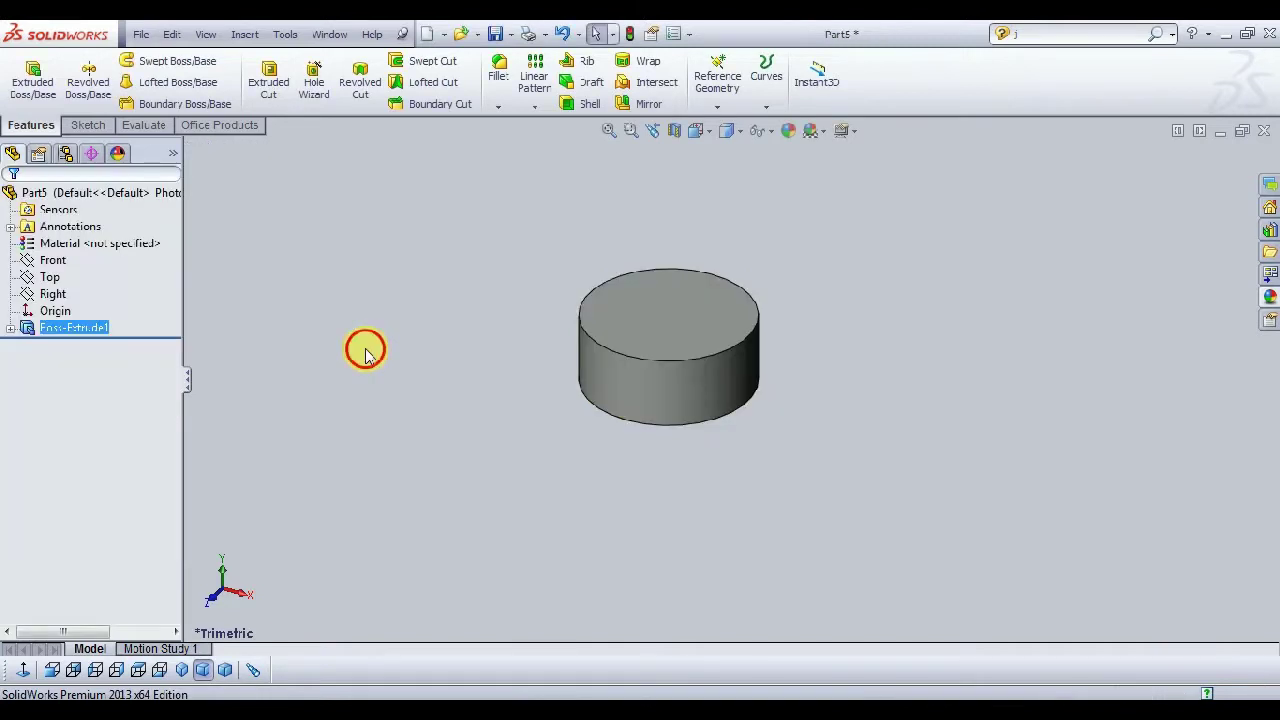
Step: Sketch a 7 mm diameter circle at the origin on the cylinder's top face
{"action": "left_click", "coordinate": [686, 308]}
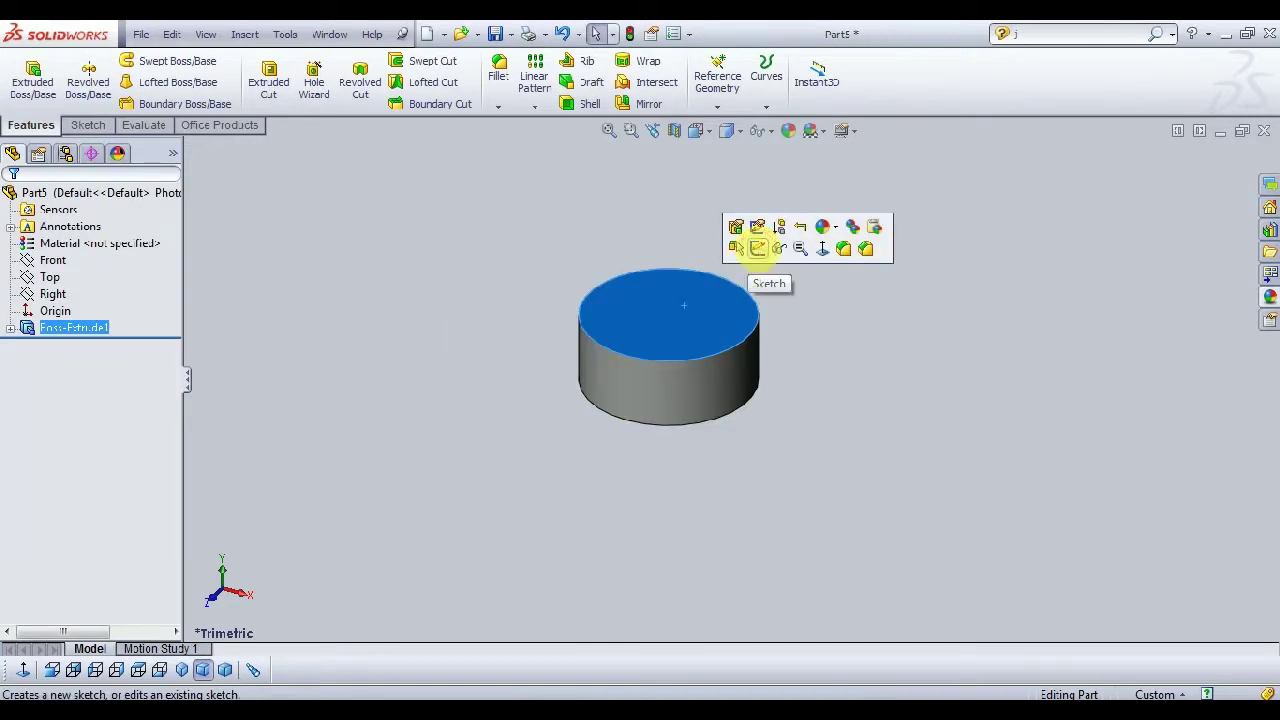
{"action": "left_click", "coordinate": [757, 249]}
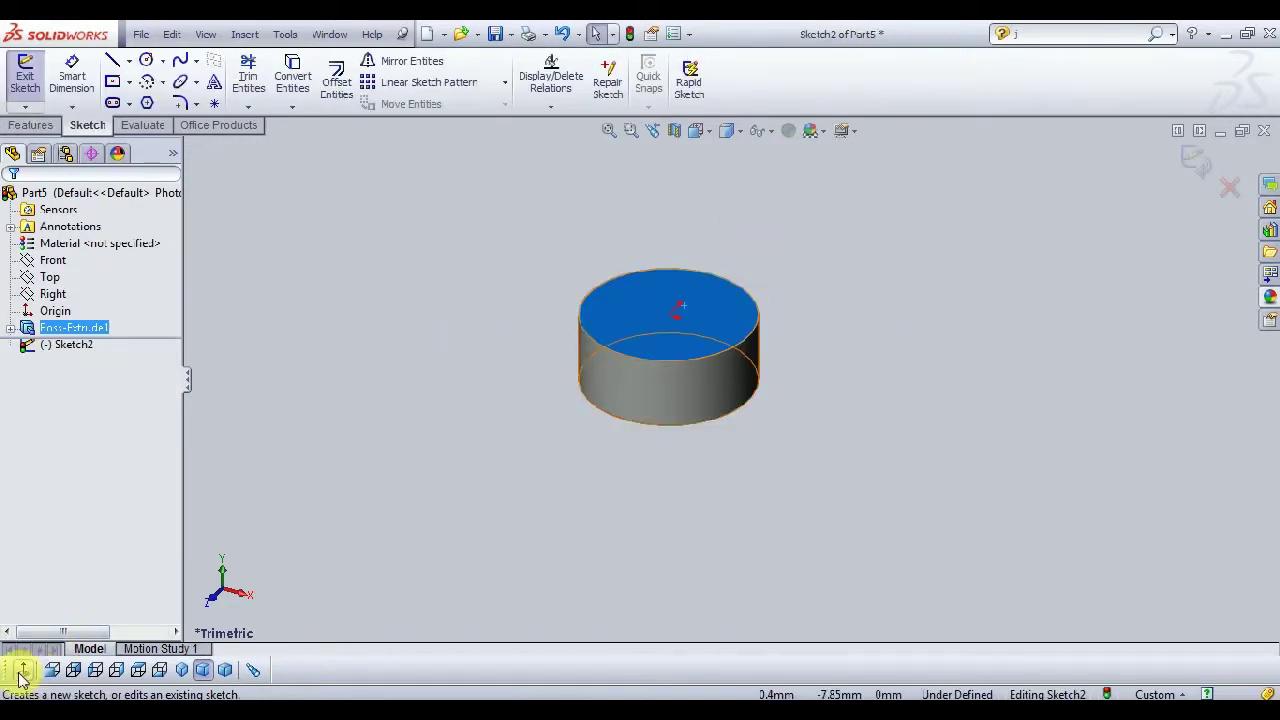
{"action": "left_click", "coordinate": [146, 59]}
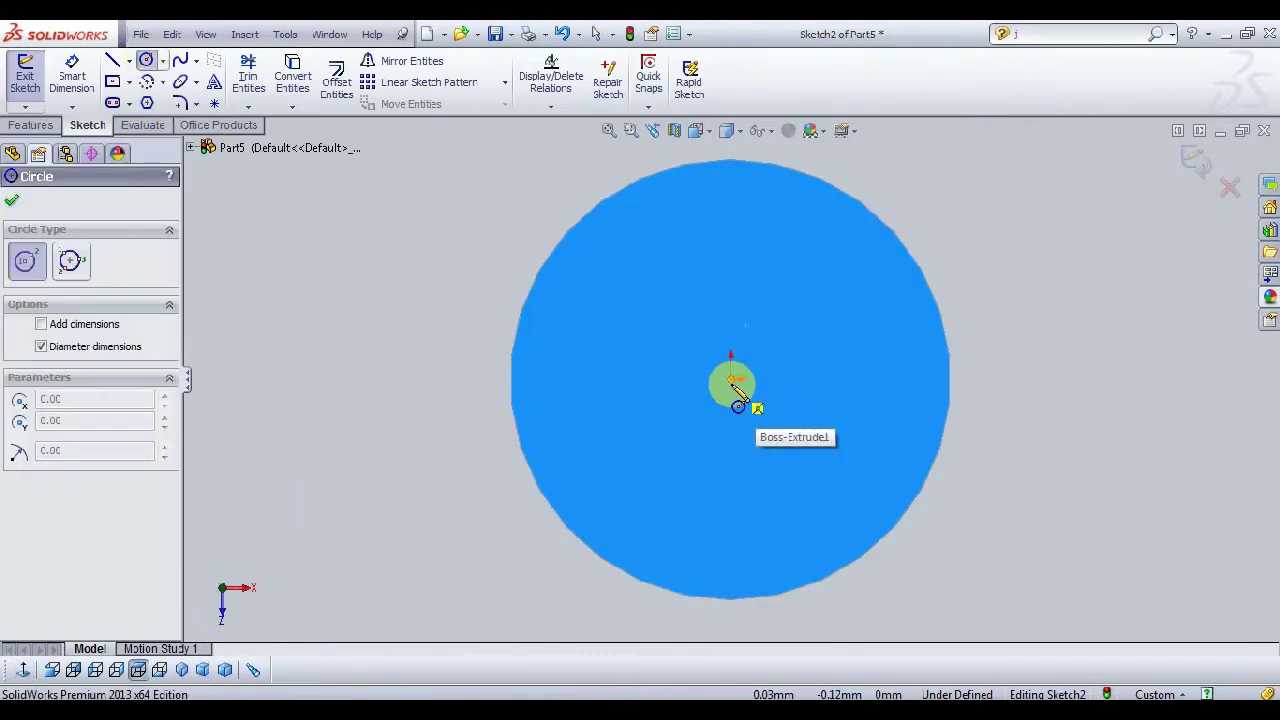
{"action": "left_click", "coordinate": [731, 381]}
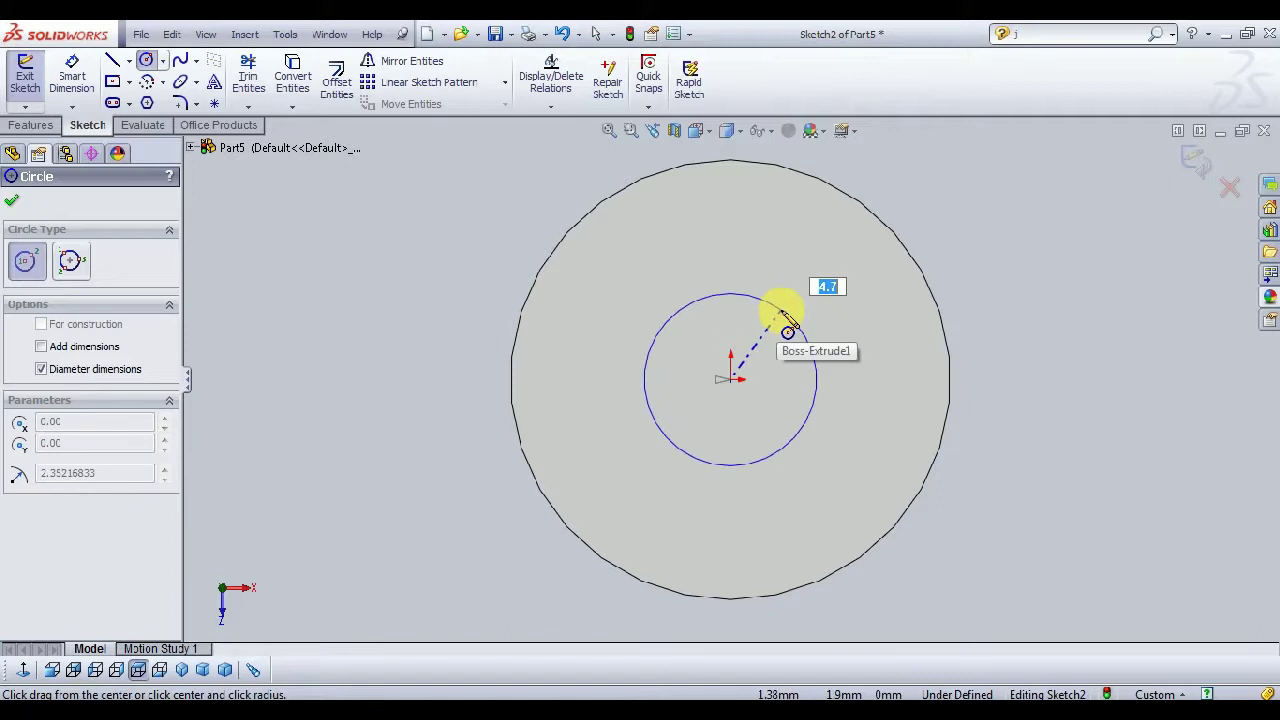
{"action": "left_click", "coordinate": [790, 318]}
{"action": "left_click", "coordinate": [71, 72]}
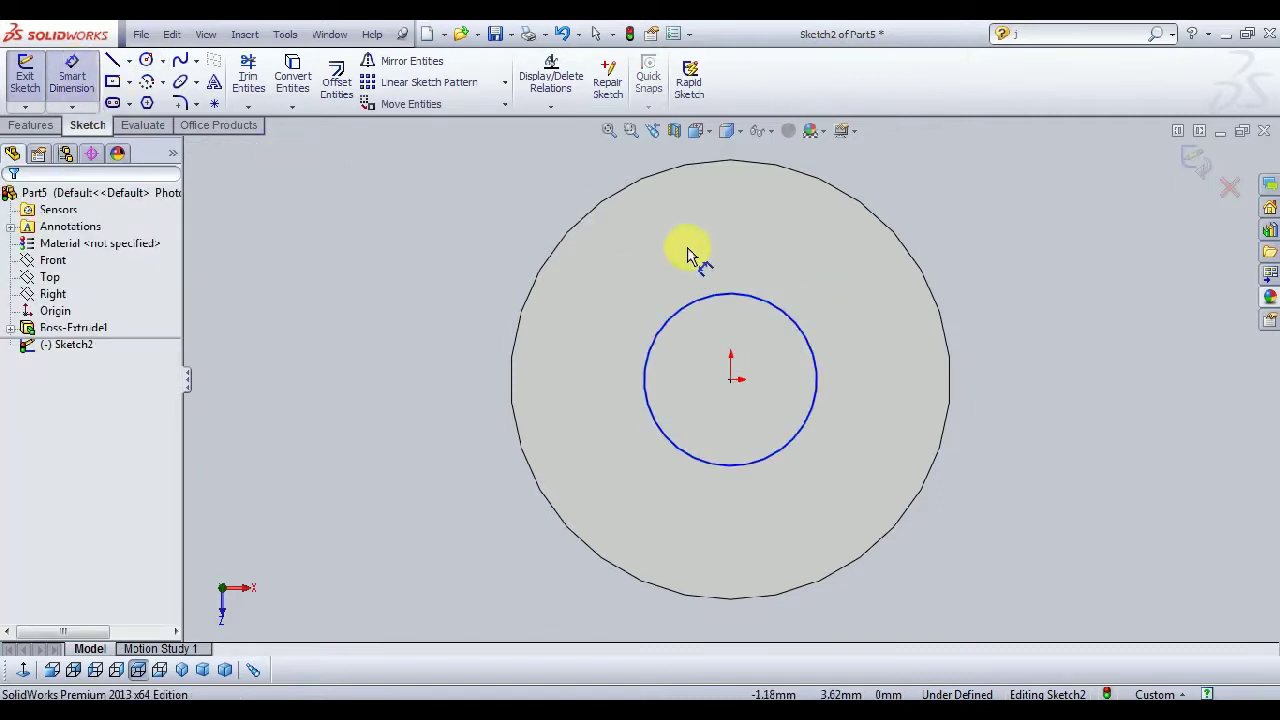
{"action": "left_click", "coordinate": [748, 297]}
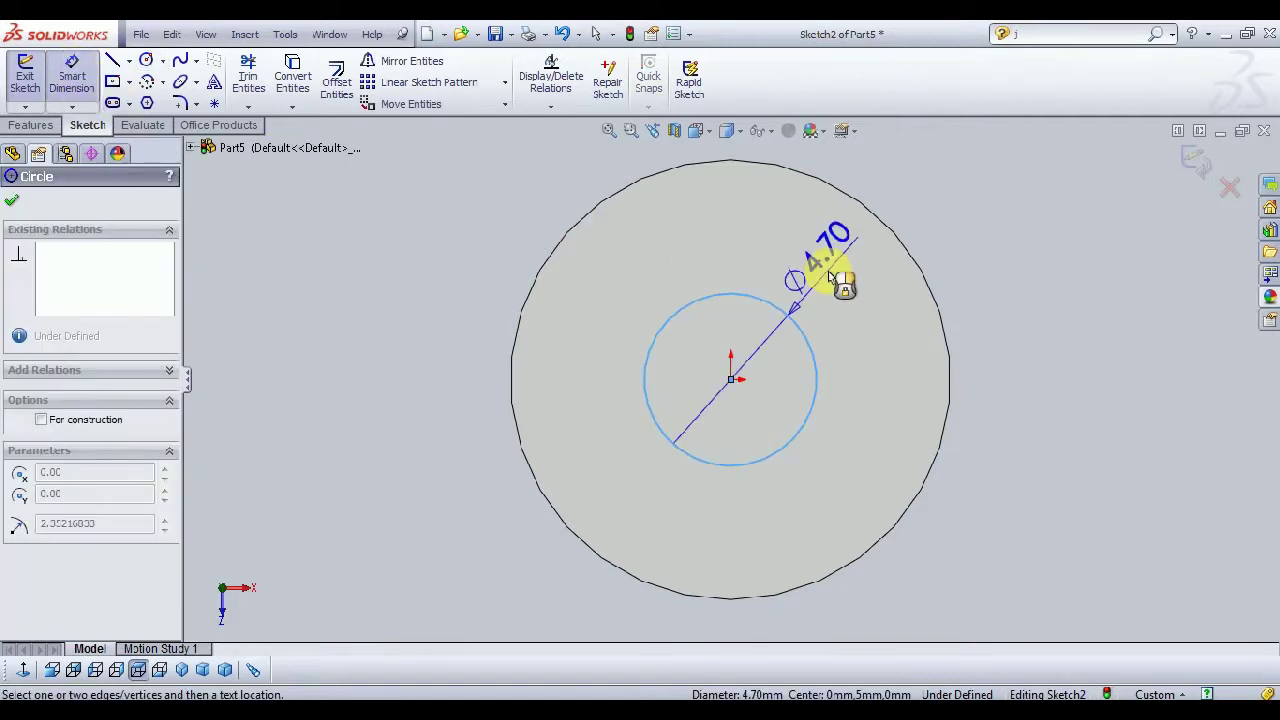
{"action": "left_click", "coordinate": [831, 279]}
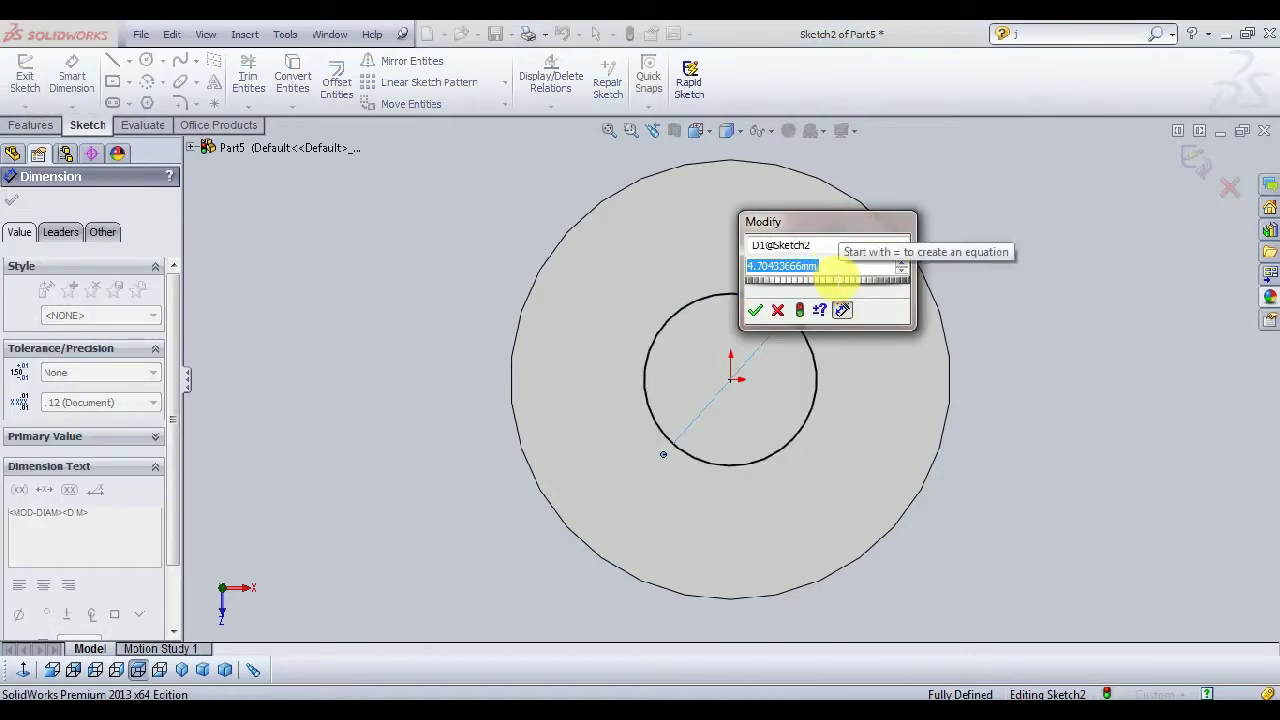
{"action": "type", "text": "7"}
{"action": "key", "text": "Return"}
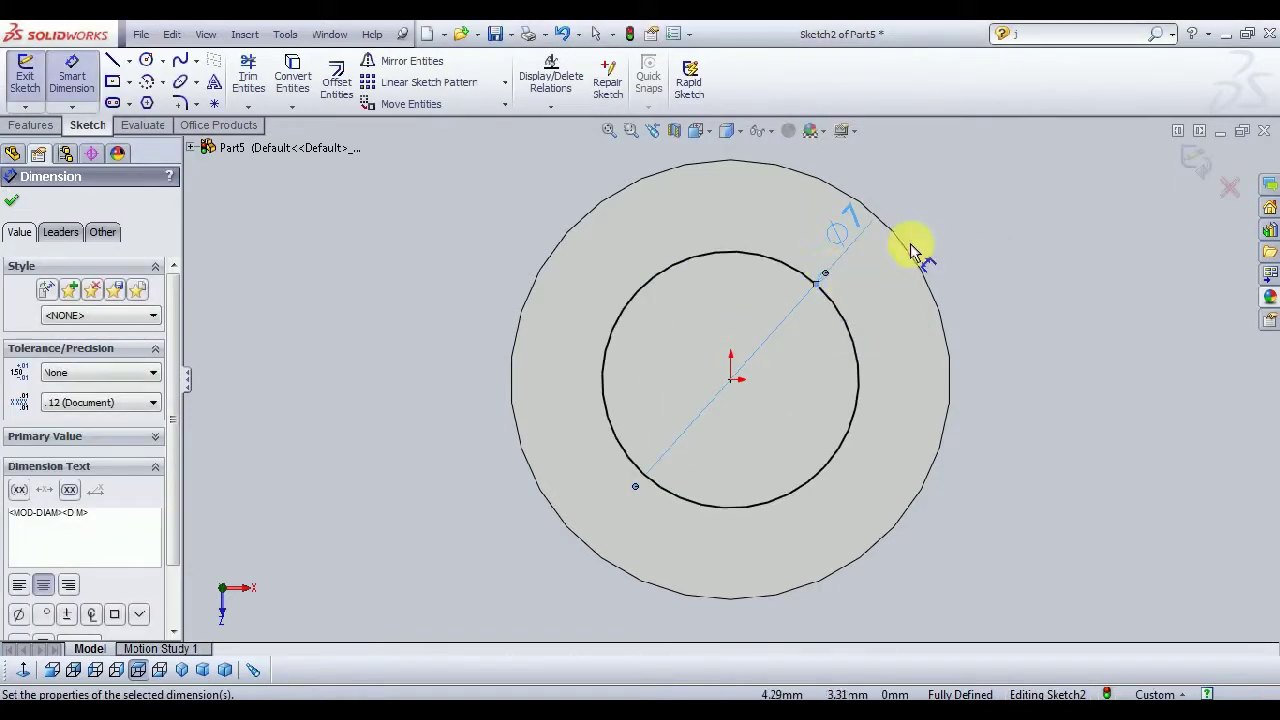
{"action": "left_click", "coordinate": [1057, 327]}
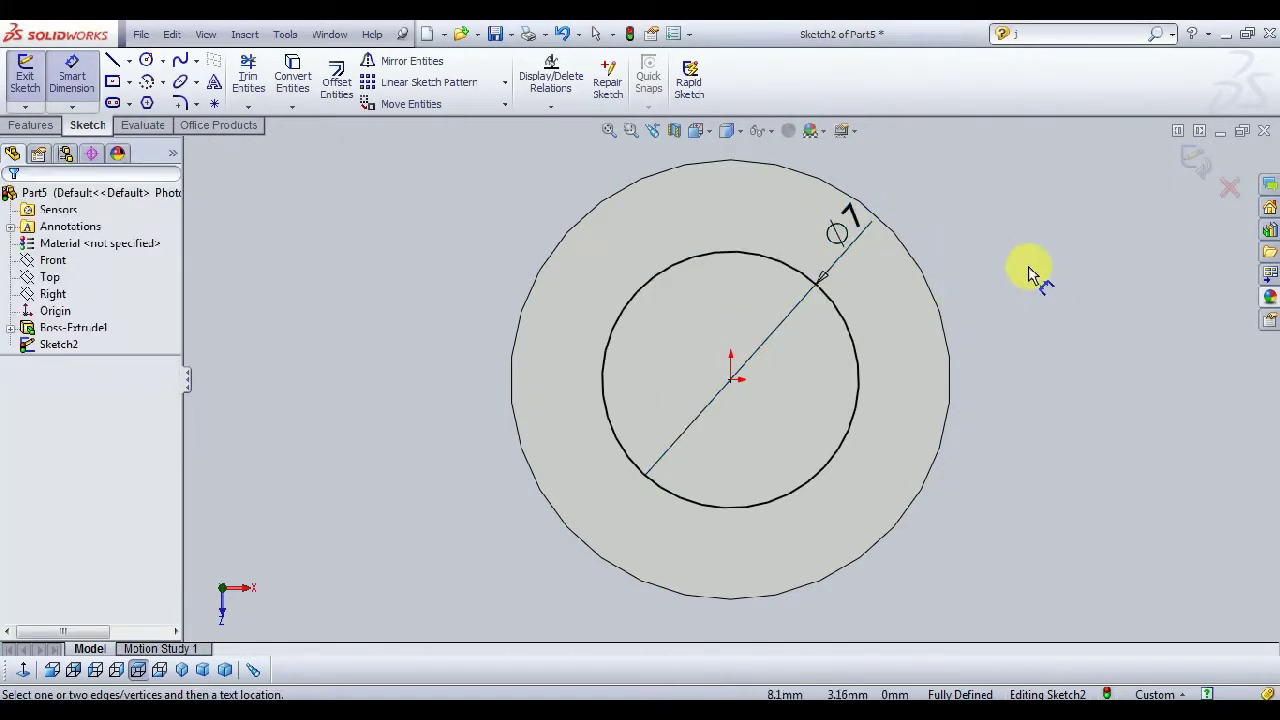
Step: Extrude the Ø7 circle 100 mm to form the pin's shaft
{"action": "left_click", "coordinate": [37, 127]}
{"action": "left_click", "coordinate": [33, 78]}
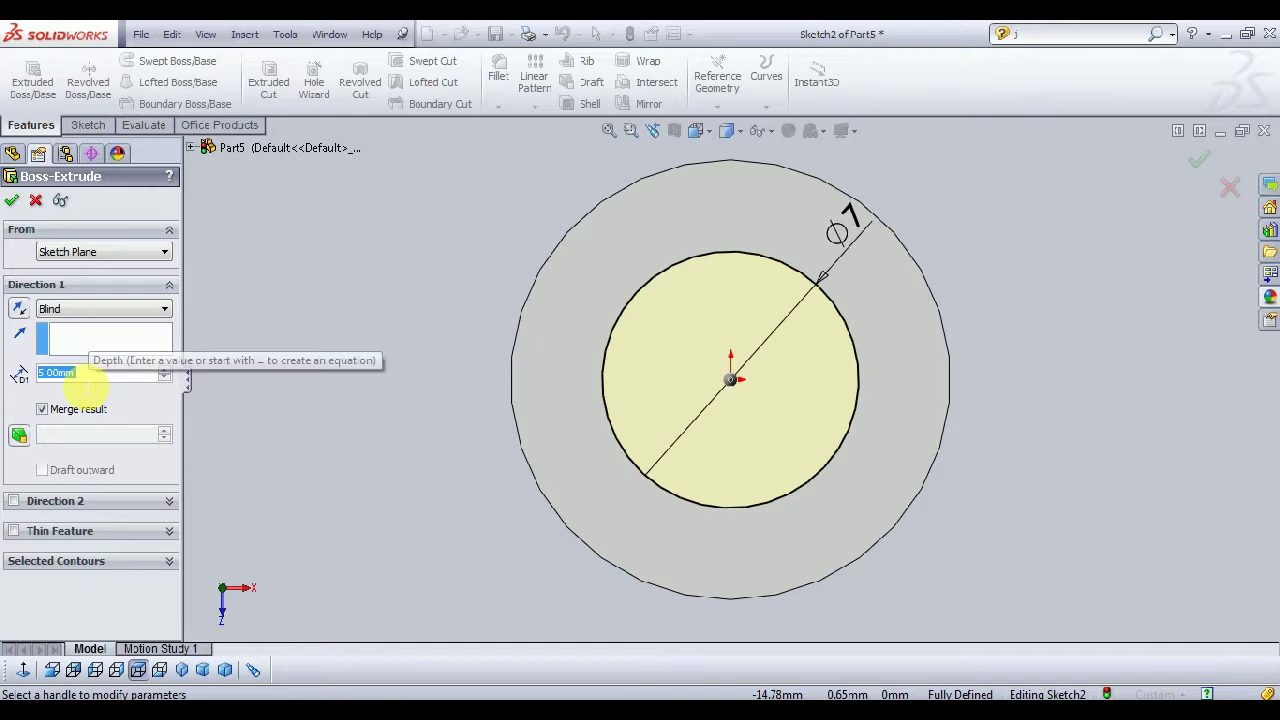
{"action": "type", "text": "100"}
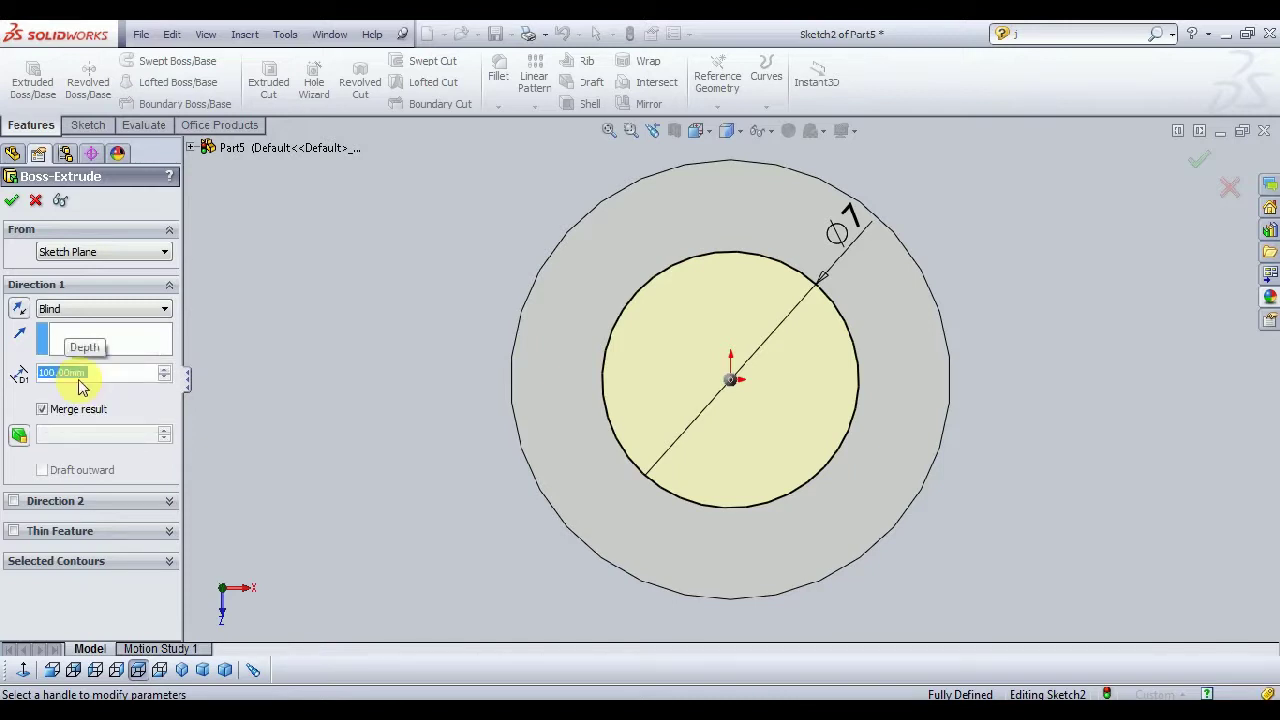
{"action": "left_click", "coordinate": [12, 205]}
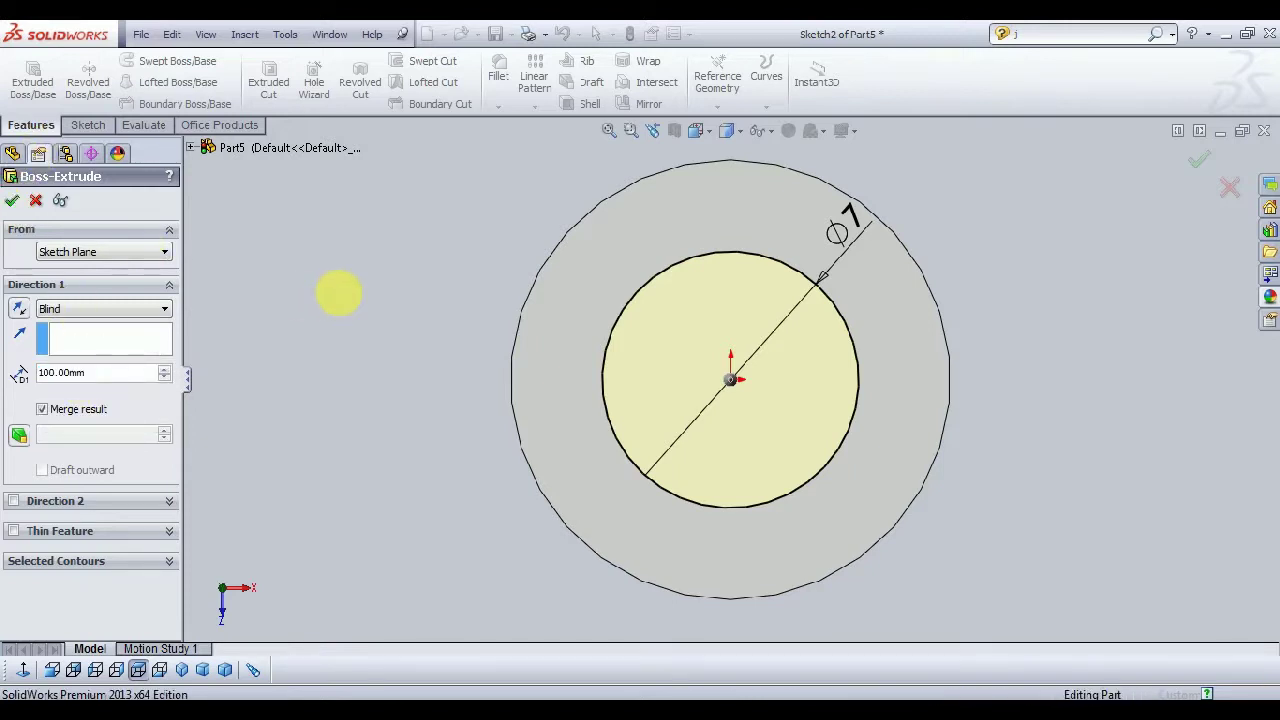
{"action": "scroll", "coordinate": [333, 310], "scroll_direction": "up", "scroll_amount": 2}
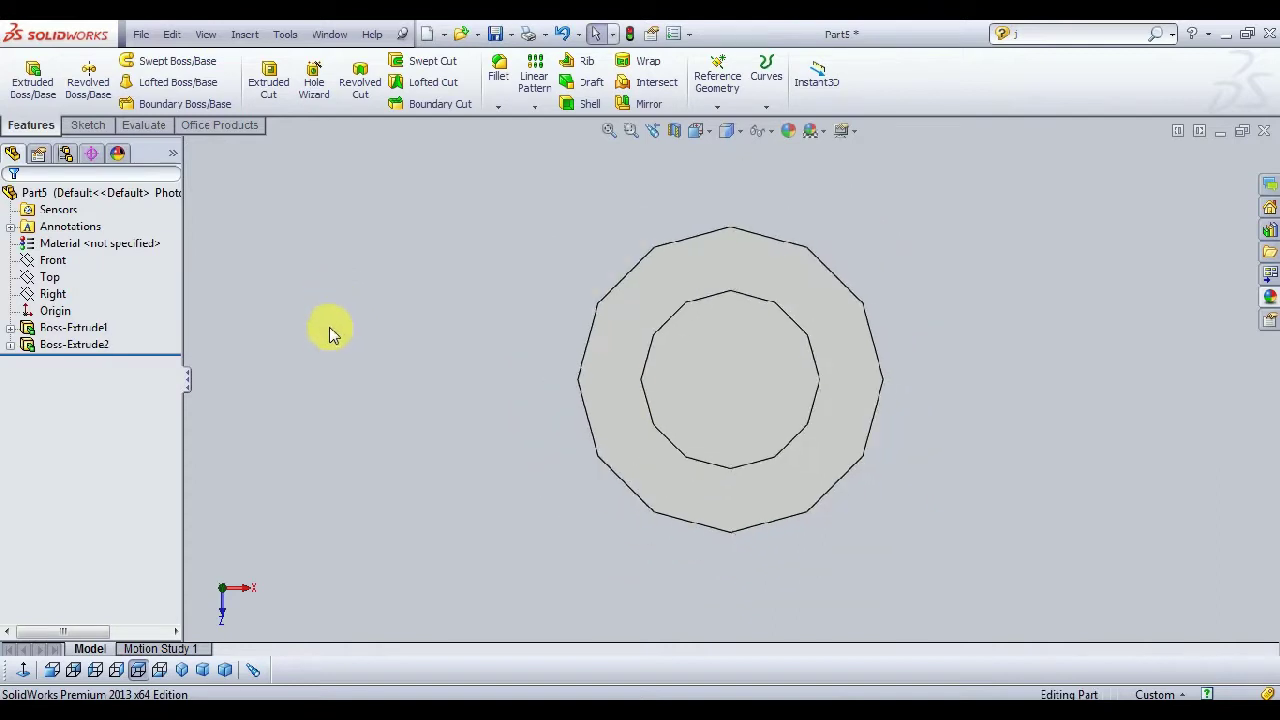
Step: Save the pin part as 'hinge part3'
{"action": "middle_click_drag", "start_coordinate": [331, 329], "coordinate": [382, 360]}
{"action": "scroll", "coordinate": [385, 362], "scroll_direction": "up", "scroll_amount": 2}
{"action": "scroll", "coordinate": [430, 420], "scroll_direction": "up", "scroll_amount": 1}
{"action": "scroll", "coordinate": [500, 503], "scroll_direction": "down", "scroll_amount": 1}
{"action": "scroll", "coordinate": [495, 500], "scroll_direction": "up", "scroll_amount": 1}
{"action": "left_click", "coordinate": [493, 36]}
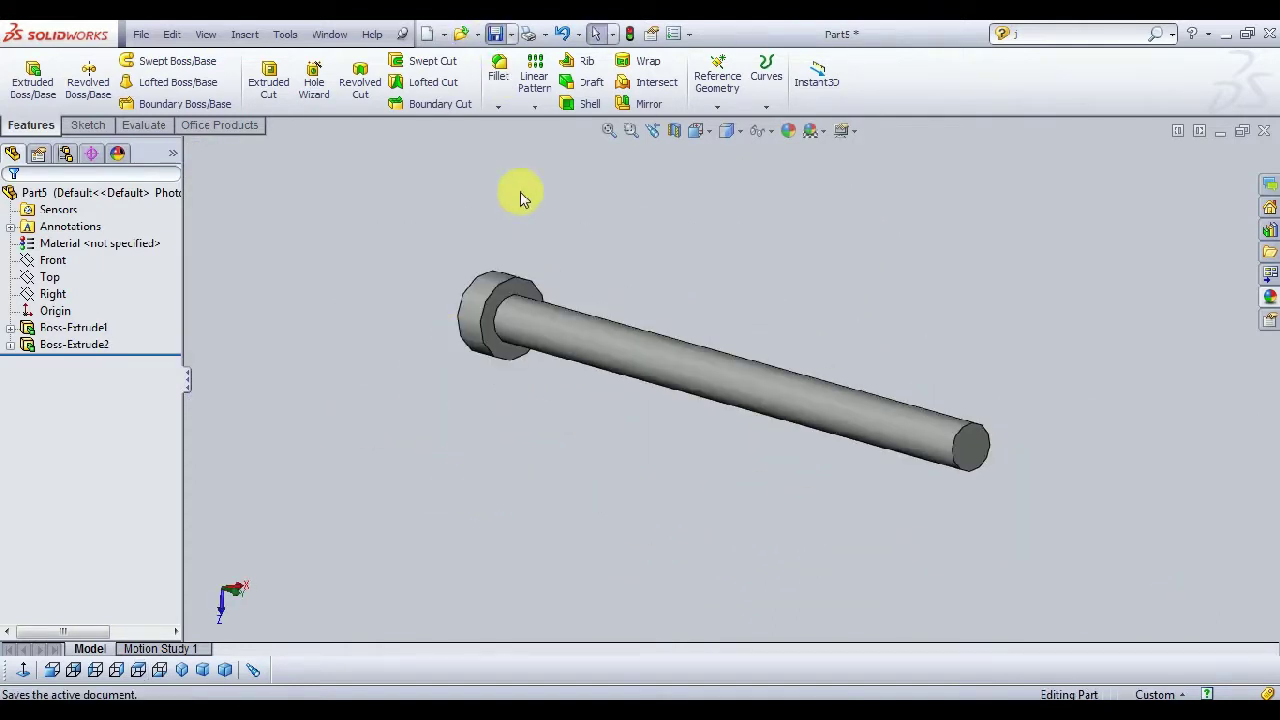
{"action": "type", "text": "hinge par3"}
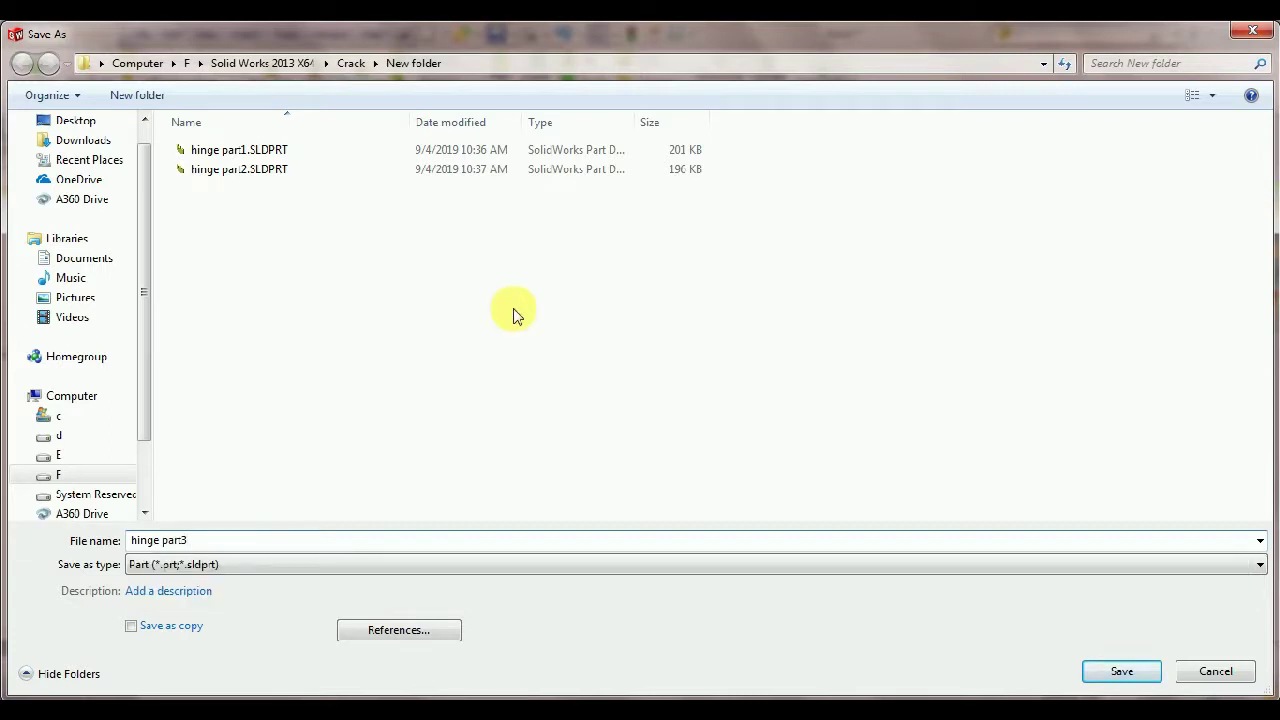
{"action": "key", "text": "Return"}
Step: Give the pin a green appearance and save the part again
{"action": "mouse_move", "coordinate": [766, 289]}
{"action": "middle_mouse_down"}
{"action": "mouse_move", "coordinate": [801, 316]}
{"action": "mouse_move", "coordinate": [729, 206]}
{"action": "middle_mouse_up"}
{"action": "left_click", "coordinate": [790, 132]}
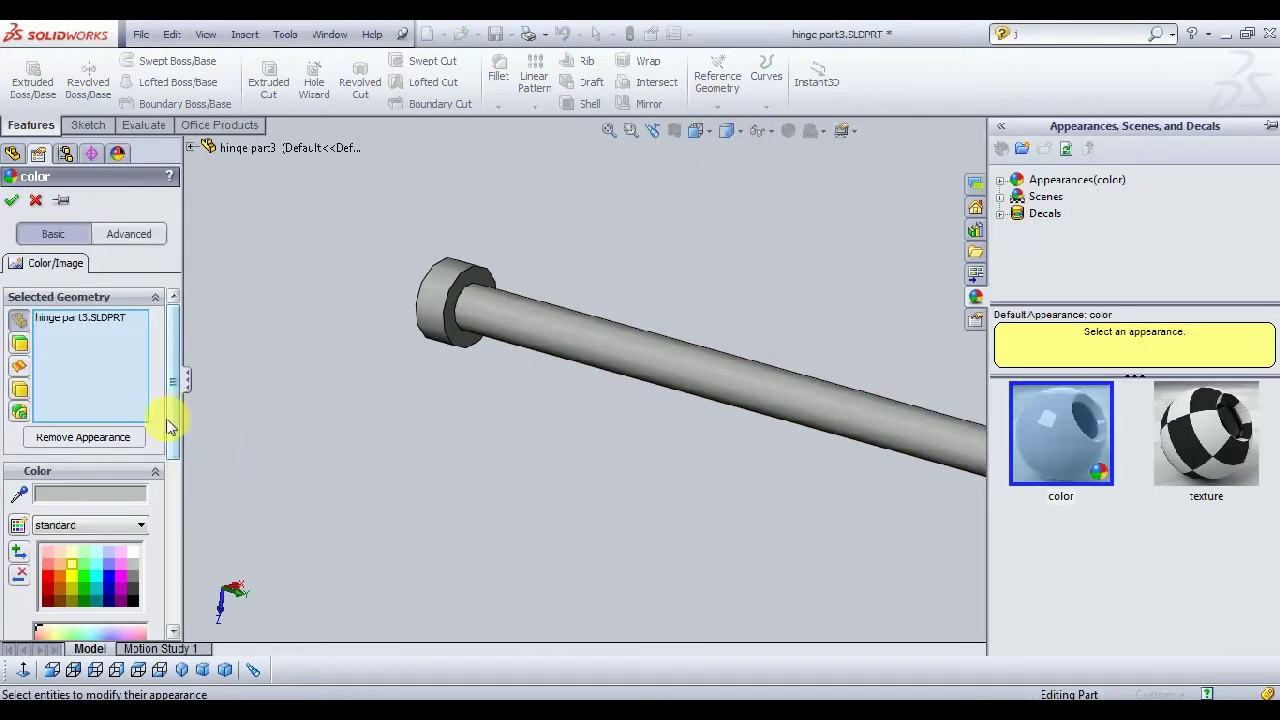
{"action": "left_click", "coordinate": [83, 573]}
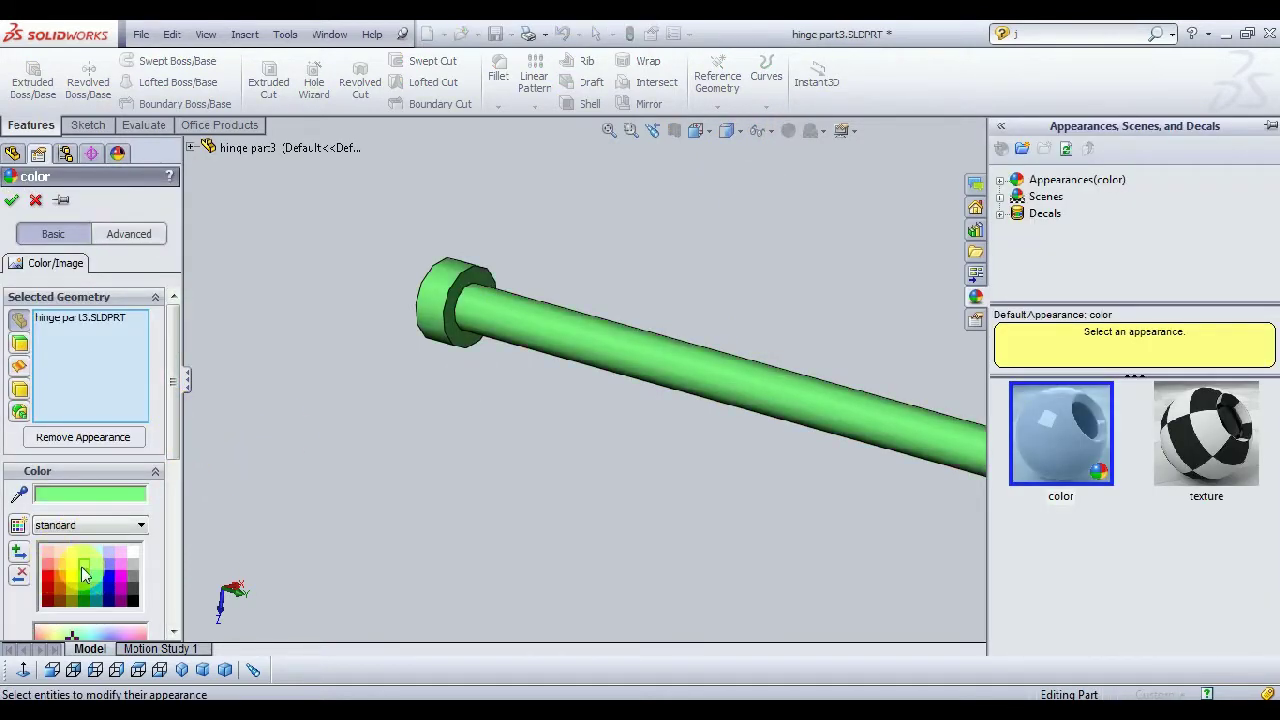
{"action": "left_click", "coordinate": [12, 203]}
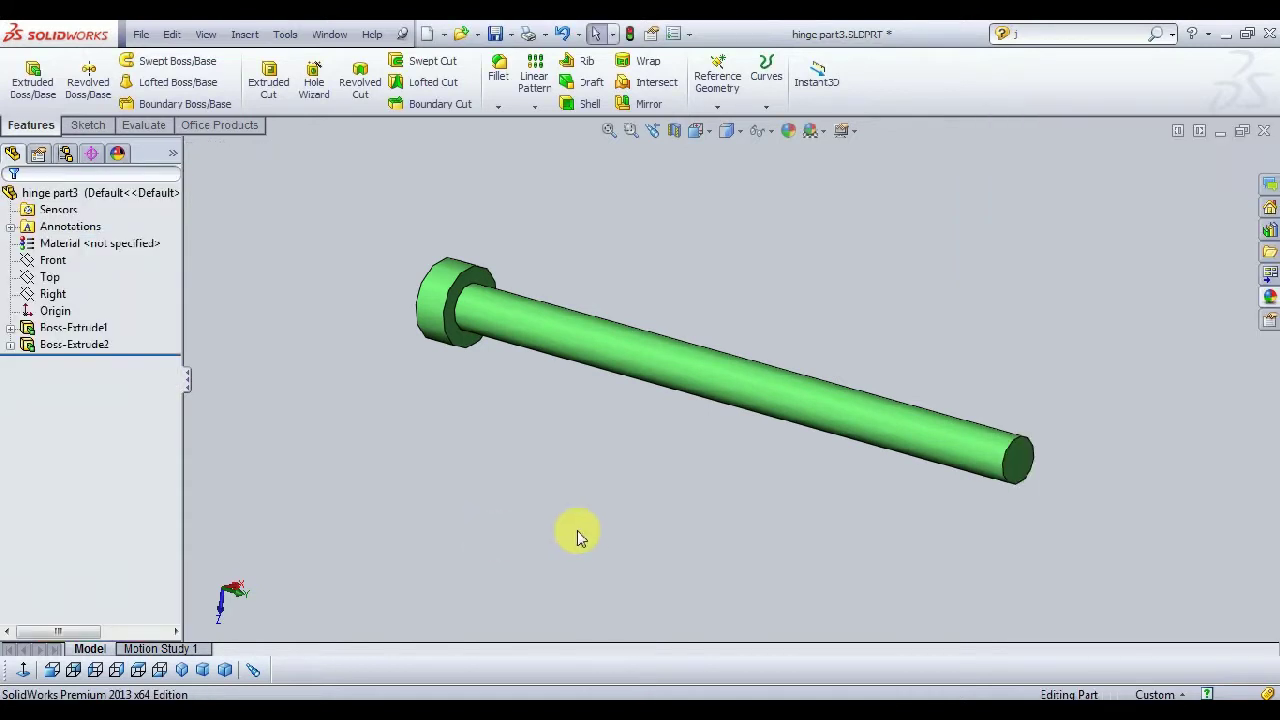
{"action": "left_click", "coordinate": [495, 36]}
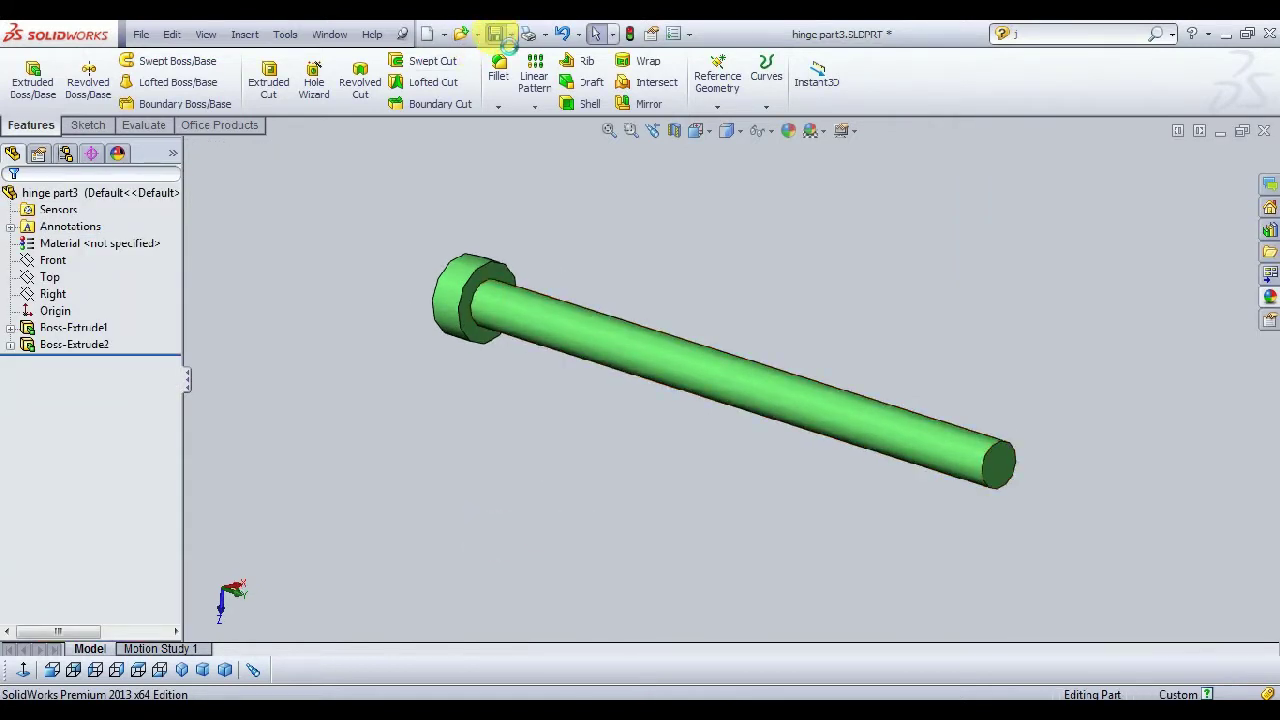
Step: Close hinge part3 and hinge part2, then create a new assembly
{"action": "left_click", "coordinate": [1263, 133]}
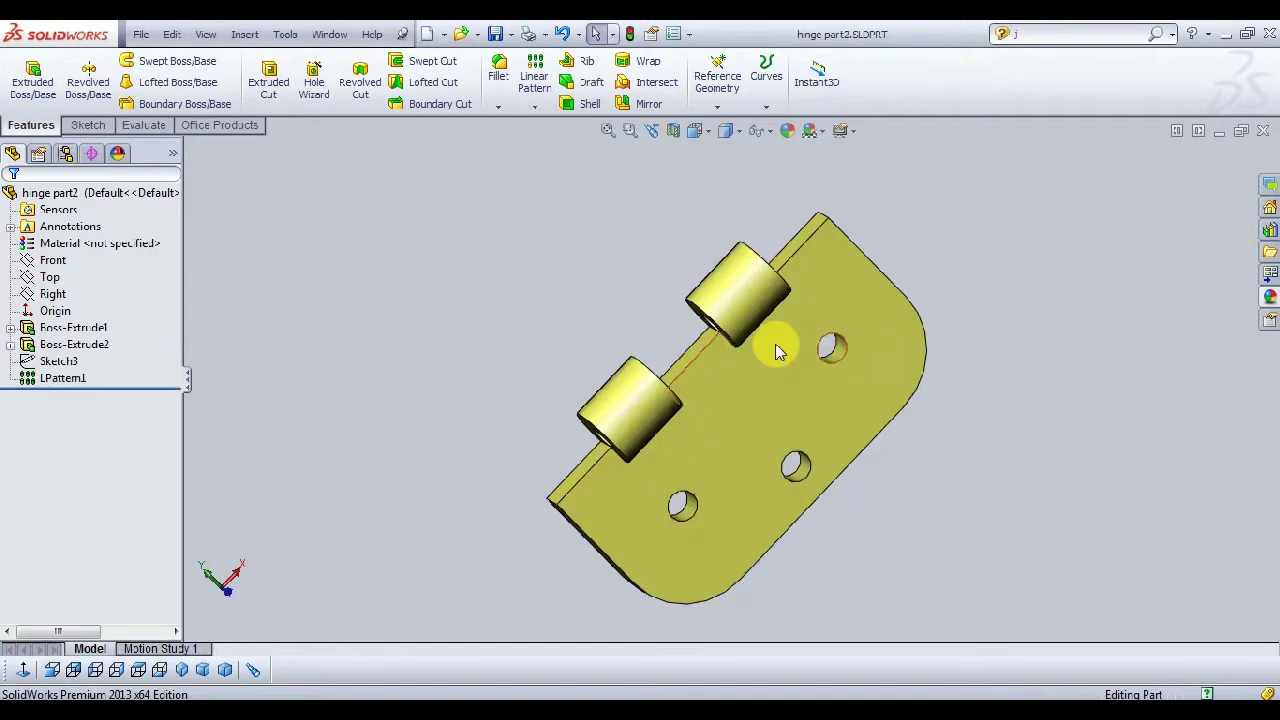
{"action": "left_click", "coordinate": [1264, 132]}
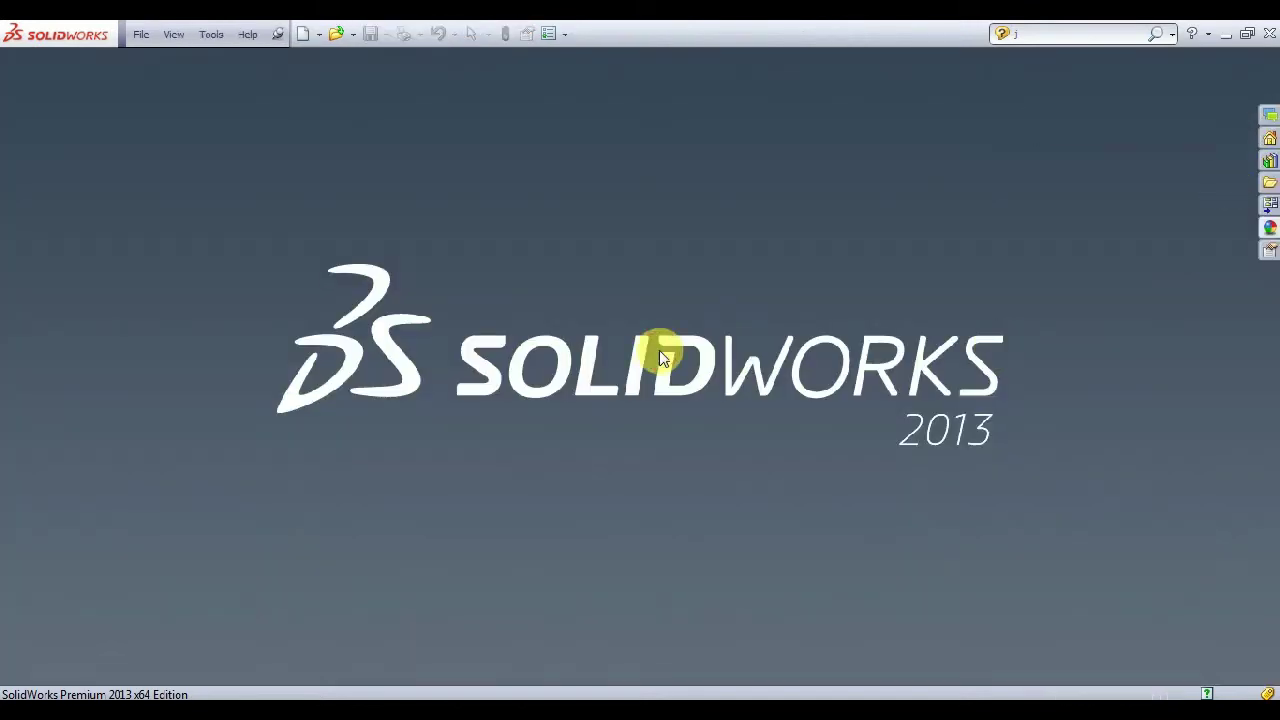
{"action": "left_click", "coordinate": [304, 42]}
{"action": "left_click", "coordinate": [480, 232]}
{"action": "left_click", "coordinate": [700, 497]}
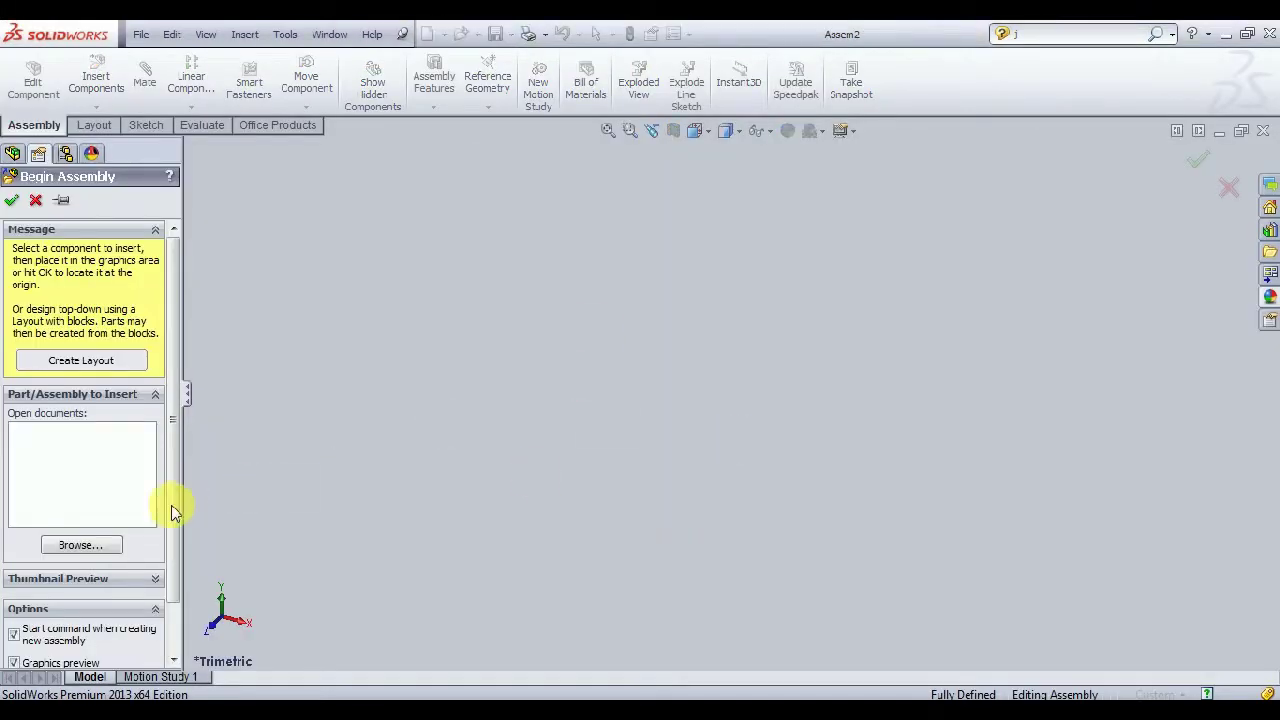
Step: Insert hinge part1 as the assembly's first component
{"action": "left_click", "coordinate": [74, 545]}
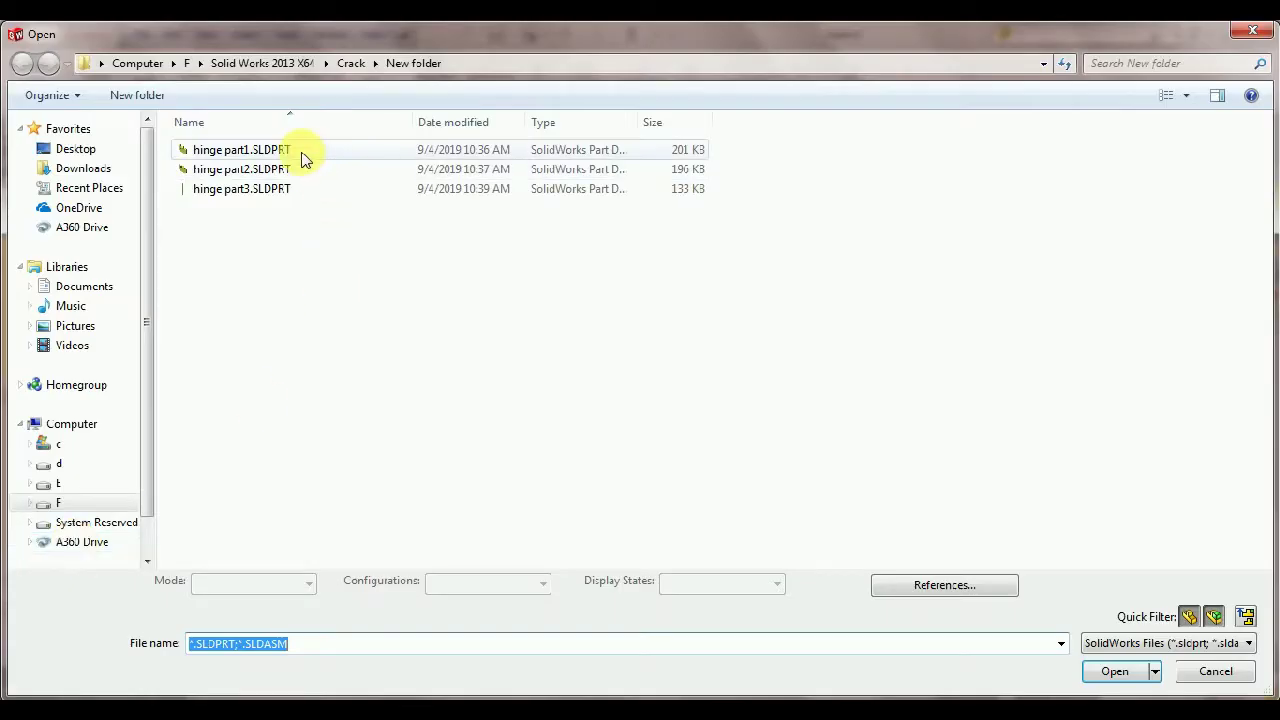
{"action": "left_click", "coordinate": [302, 156]}
{"action": "double_click", "coordinate": [304, 158]}
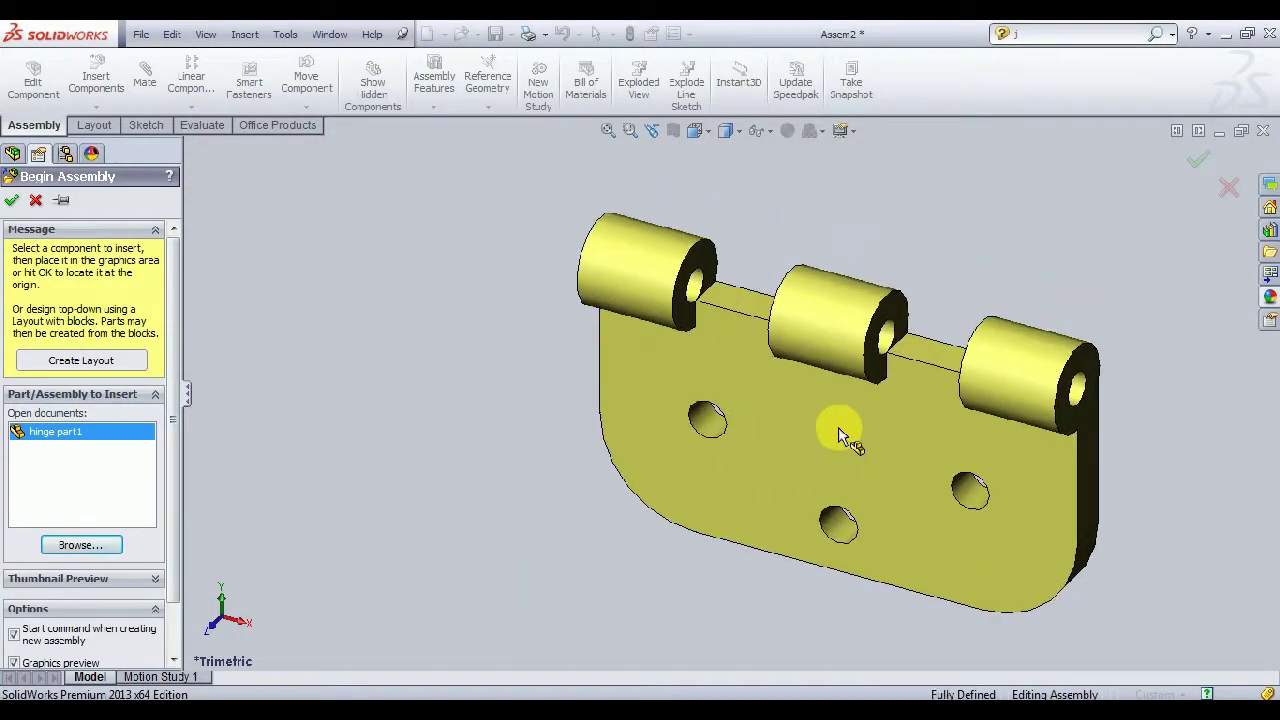
{"action": "left_click", "coordinate": [818, 440]}
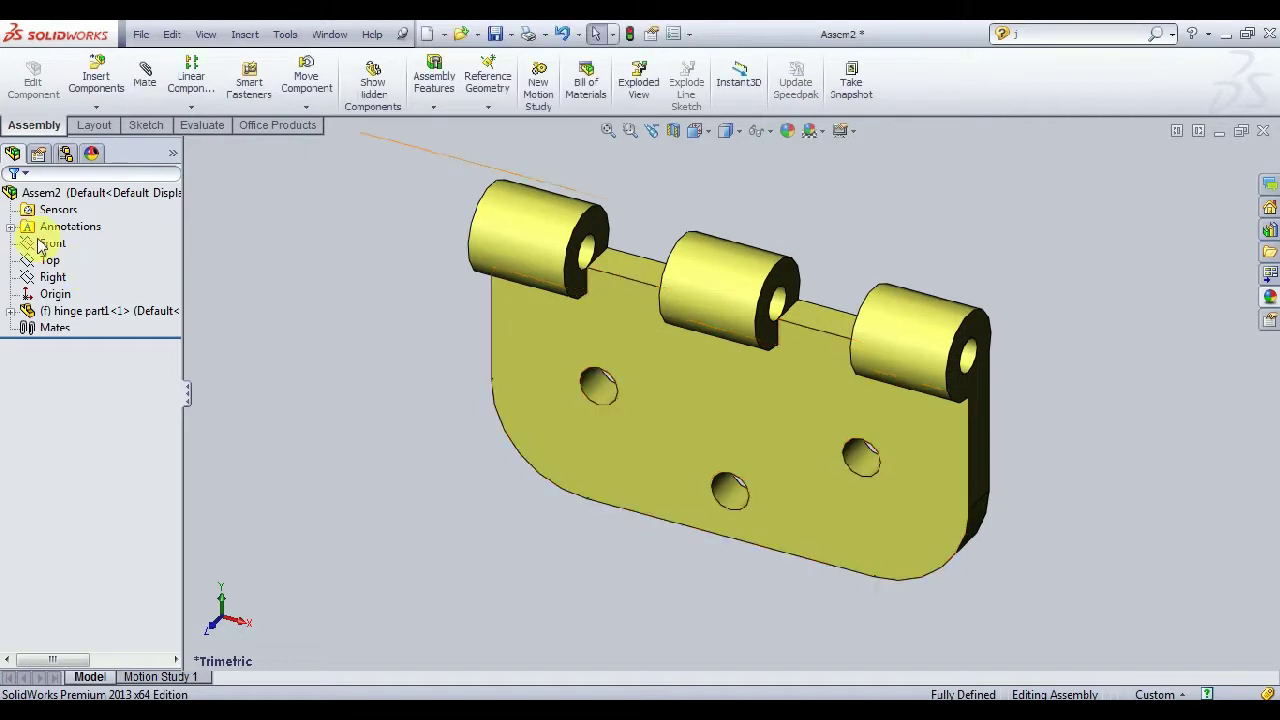
Step: Cancel a first Front-plane mate attempt and set hinge part1 to float
{"action": "left_click", "coordinate": [10, 311]}
{"action": "left_click", "coordinate": [71, 380]}
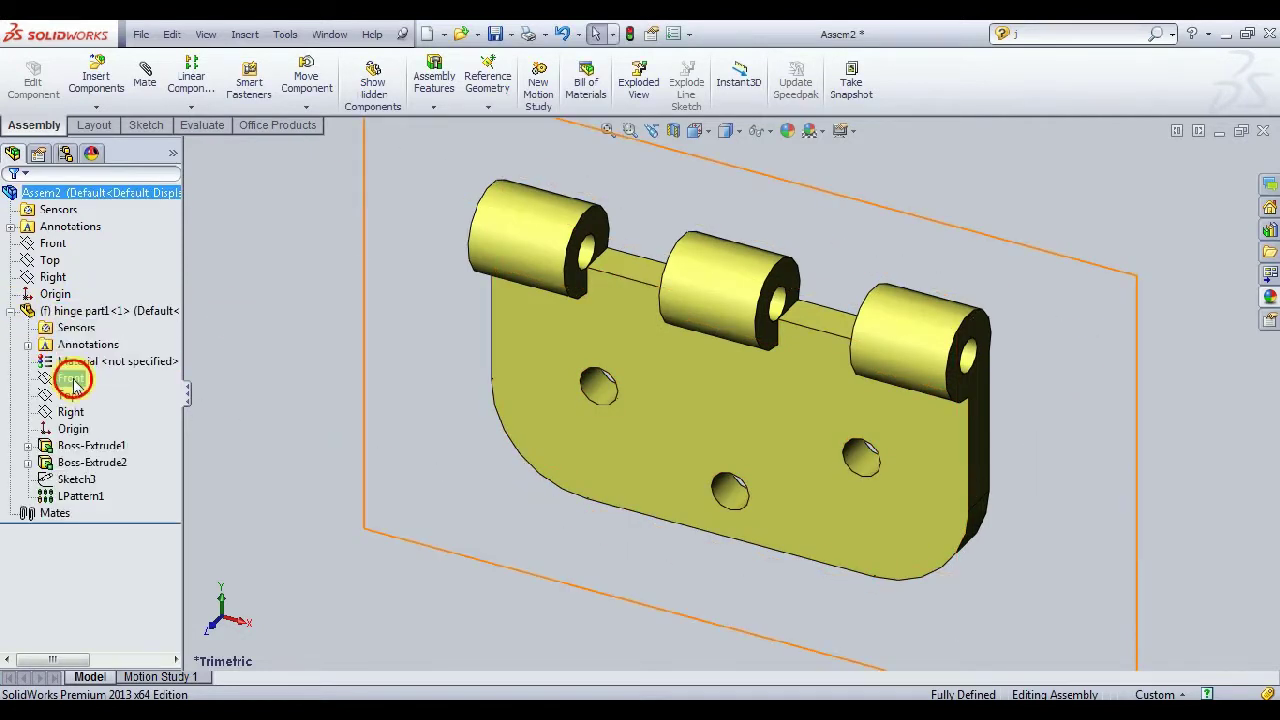
{"action": "left_click", "coordinate": [55, 244], "text": "ctrl"}
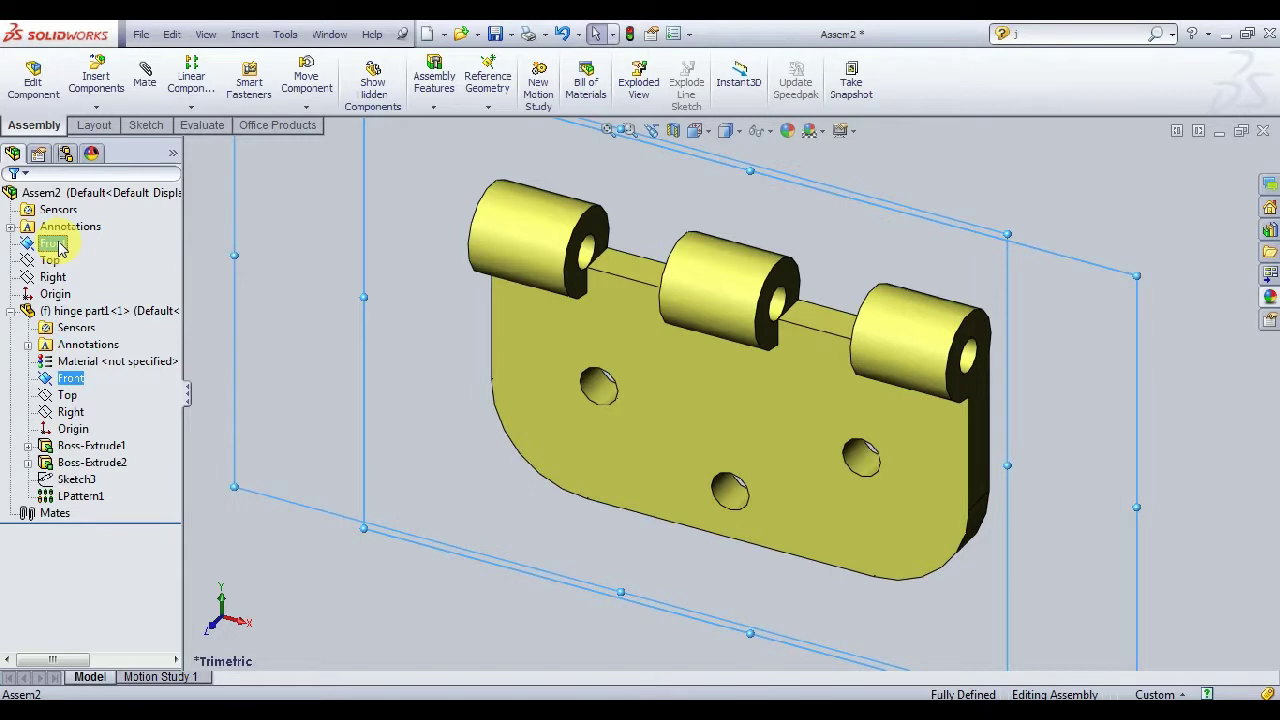
{"action": "left_click", "coordinate": [145, 80]}
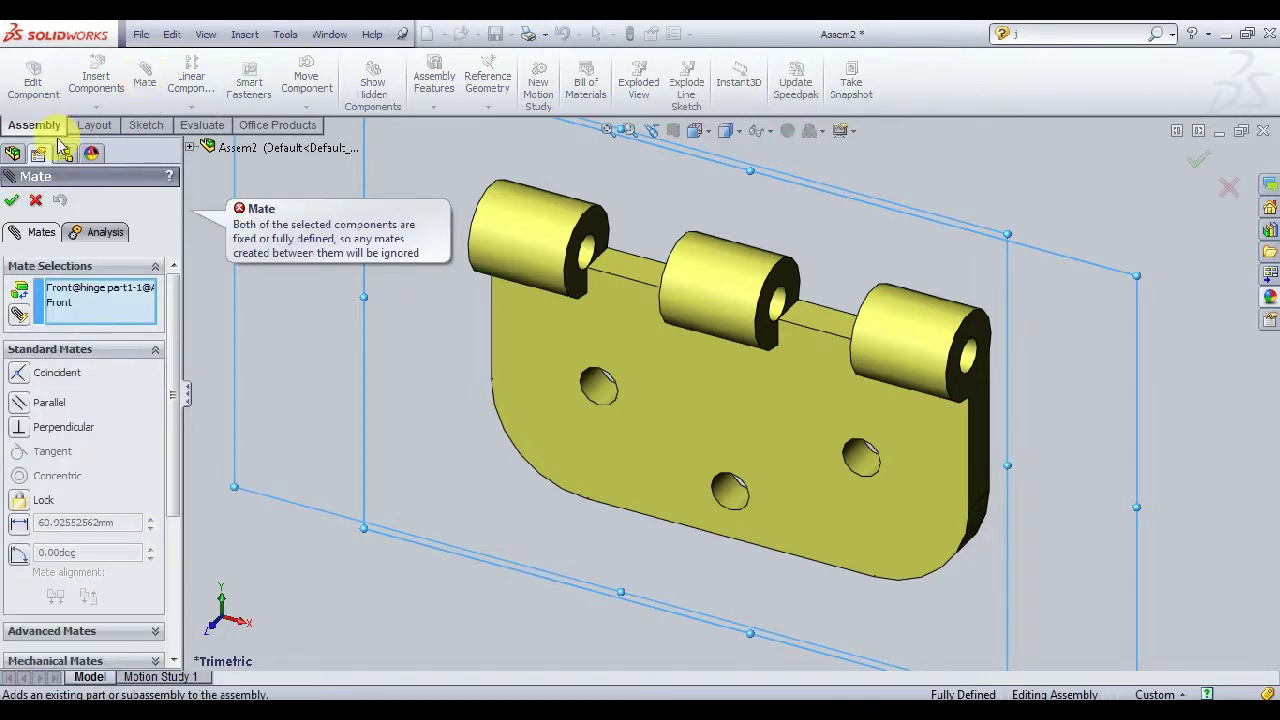
{"action": "left_click", "coordinate": [35, 200]}
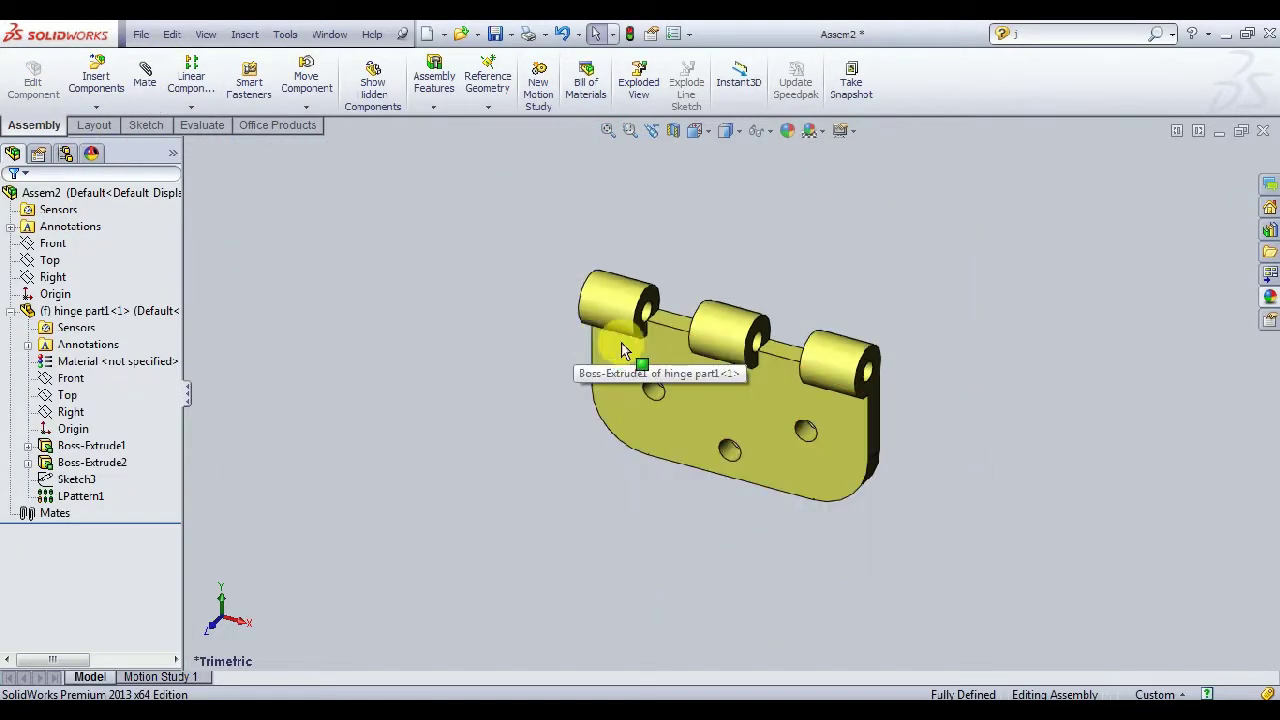
{"action": "right_click", "coordinate": [705, 366]}
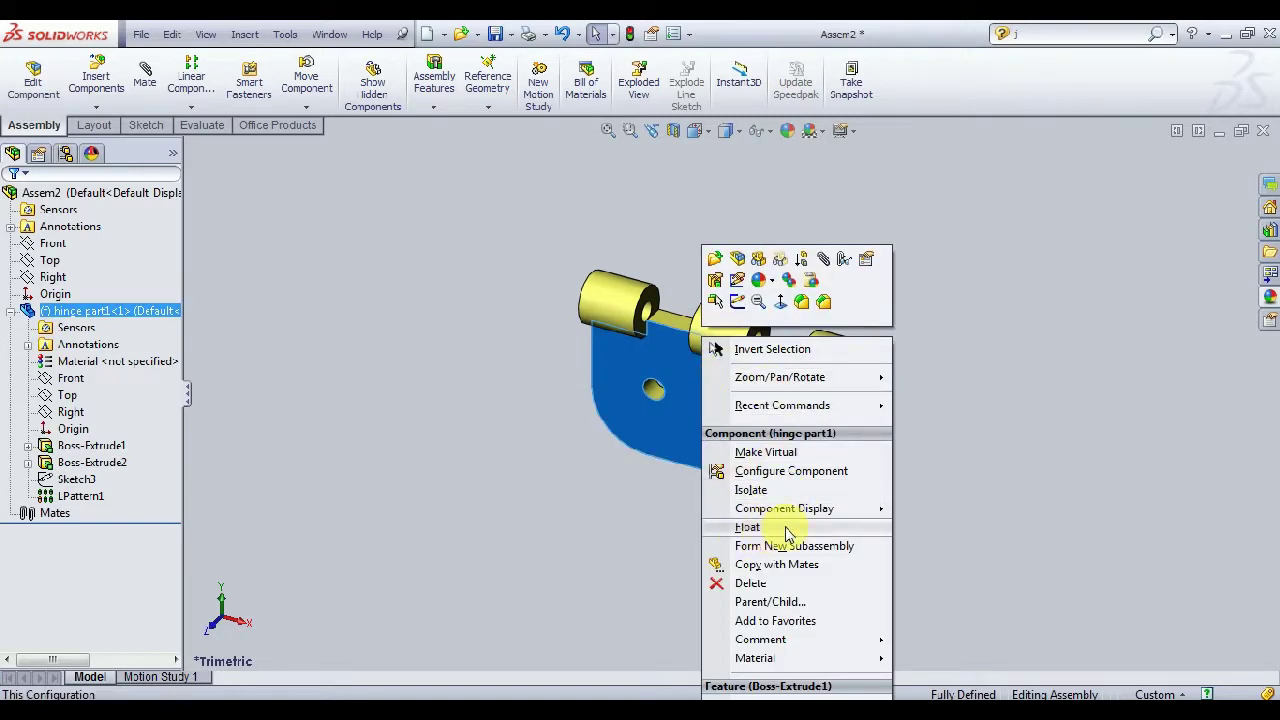
{"action": "left_click", "coordinate": [787, 530]}
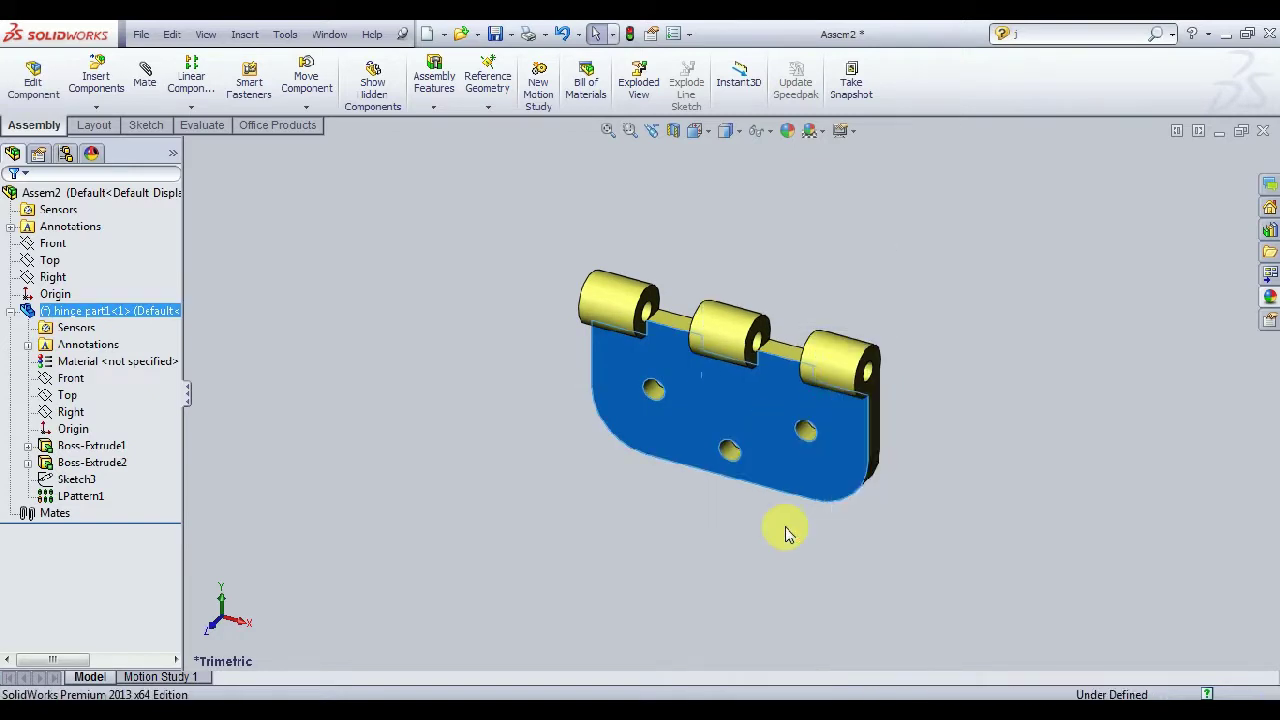
Step: Mate the assembly's and hinge part1's Front planes coincident
{"action": "left_click", "coordinate": [50, 244]}
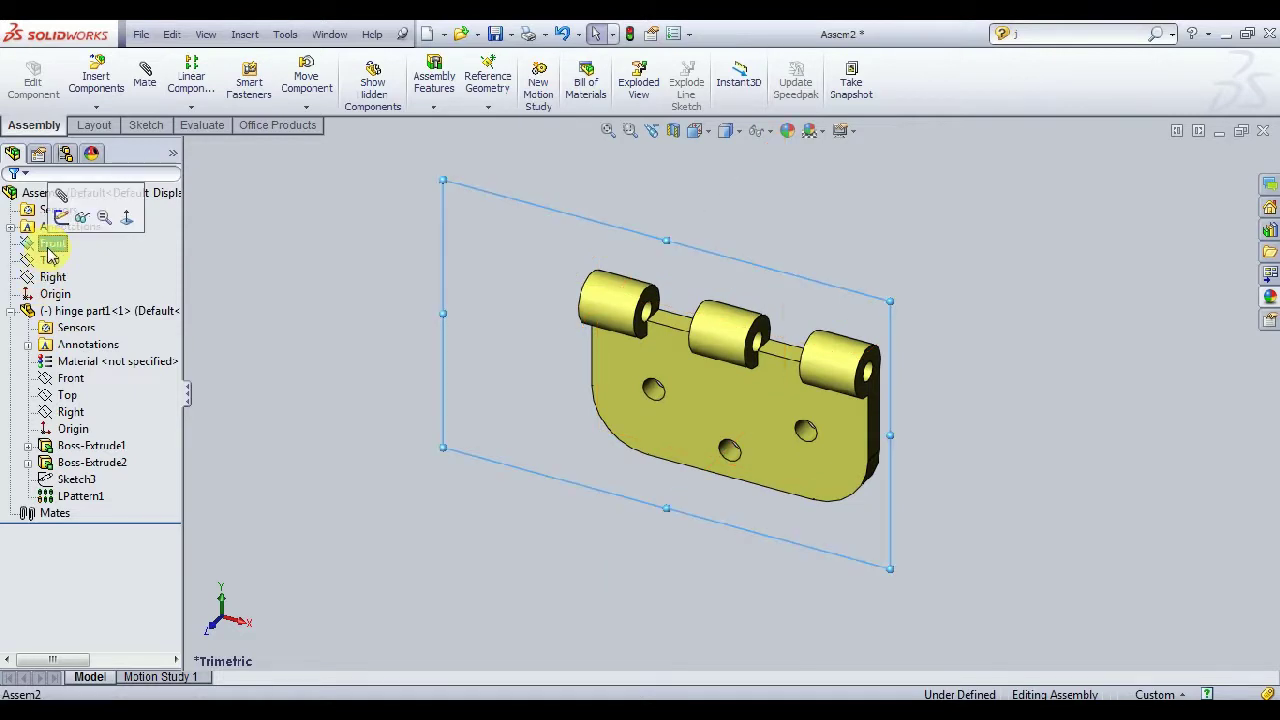
{"action": "left_click", "coordinate": [76, 380], "text": "ctrl"}
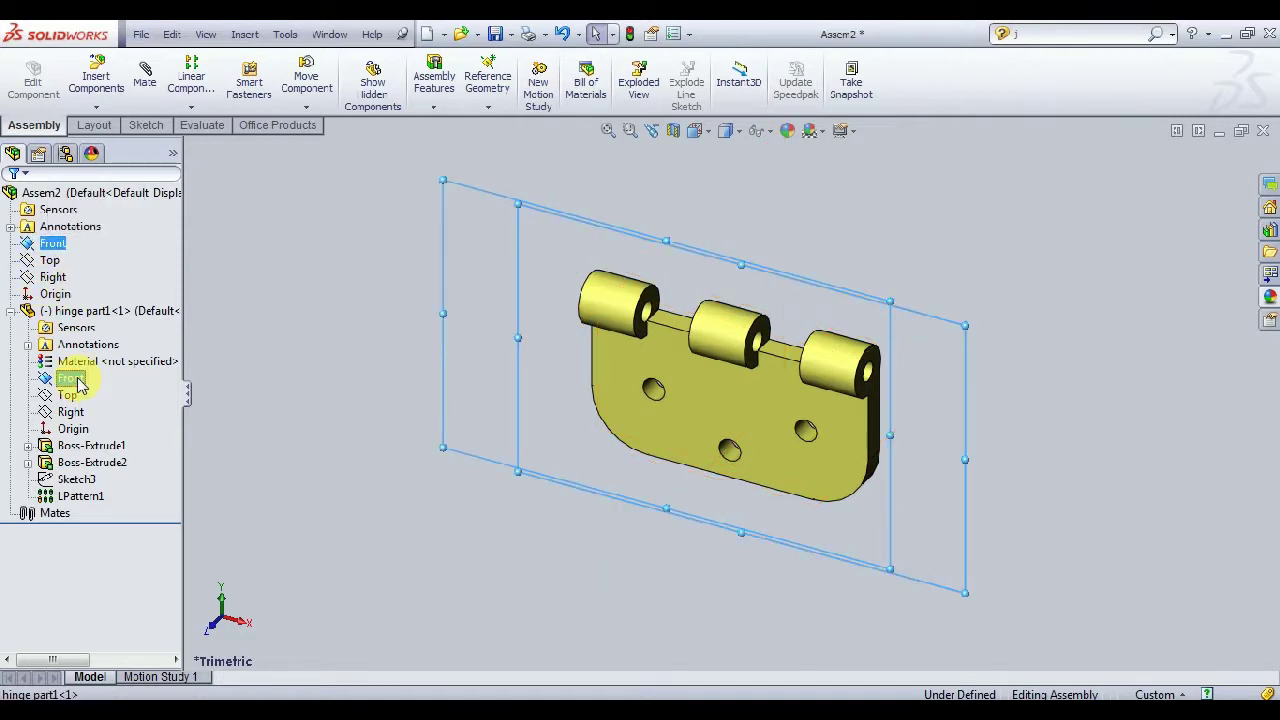
{"action": "left_click", "coordinate": [146, 80]}
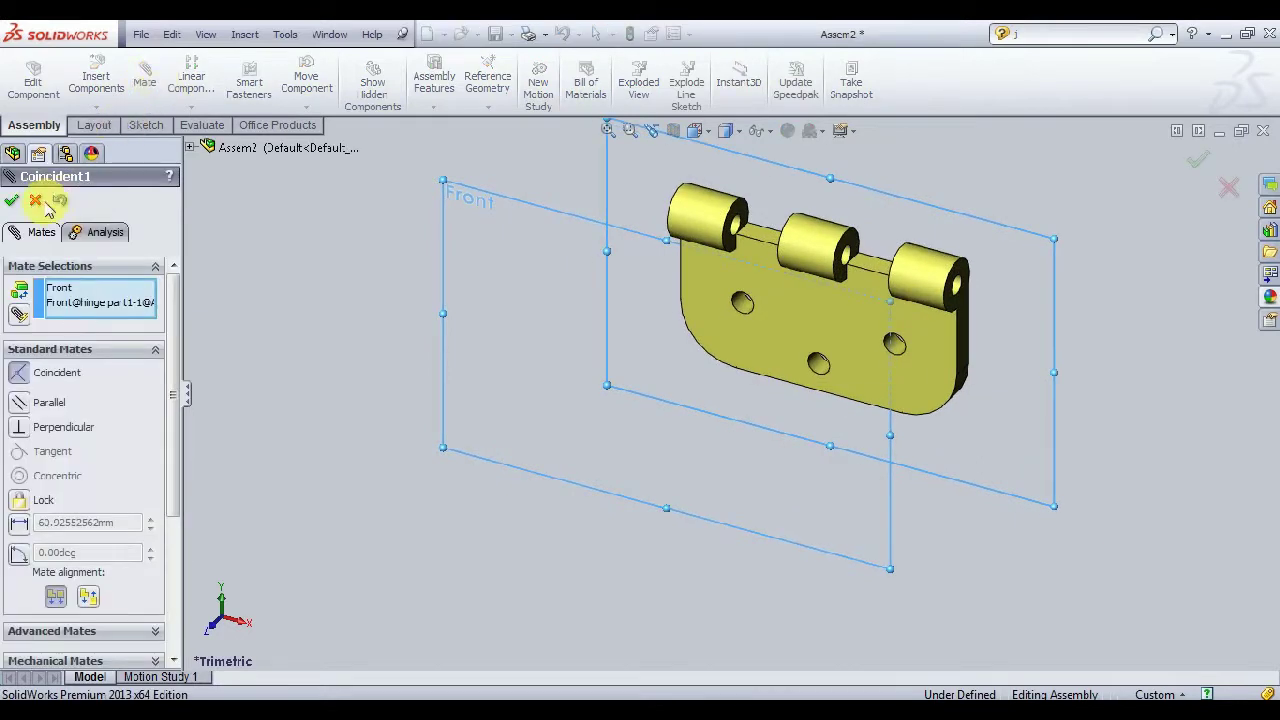
{"action": "left_click", "coordinate": [11, 201]}
{"action": "left_click", "coordinate": [190, 147]}
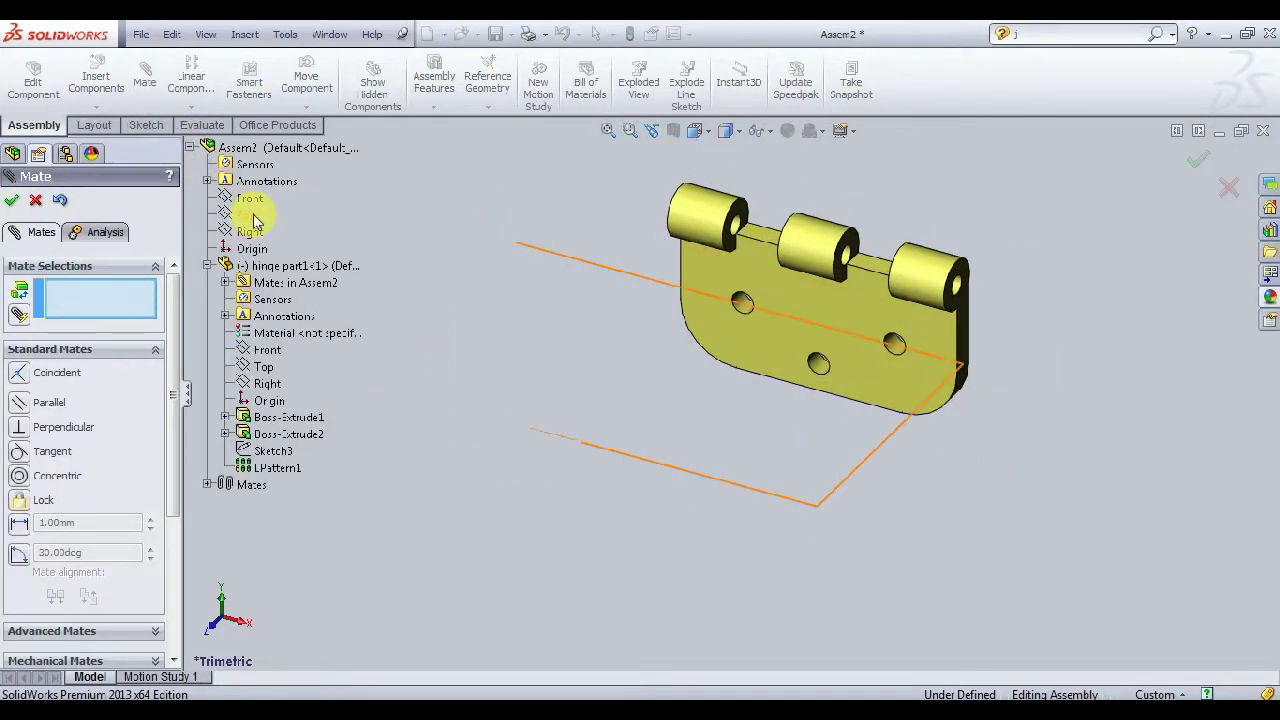
Step: Add coincident mates between the Top planes and between the Right planes
{"action": "left_click", "coordinate": [252, 216]}
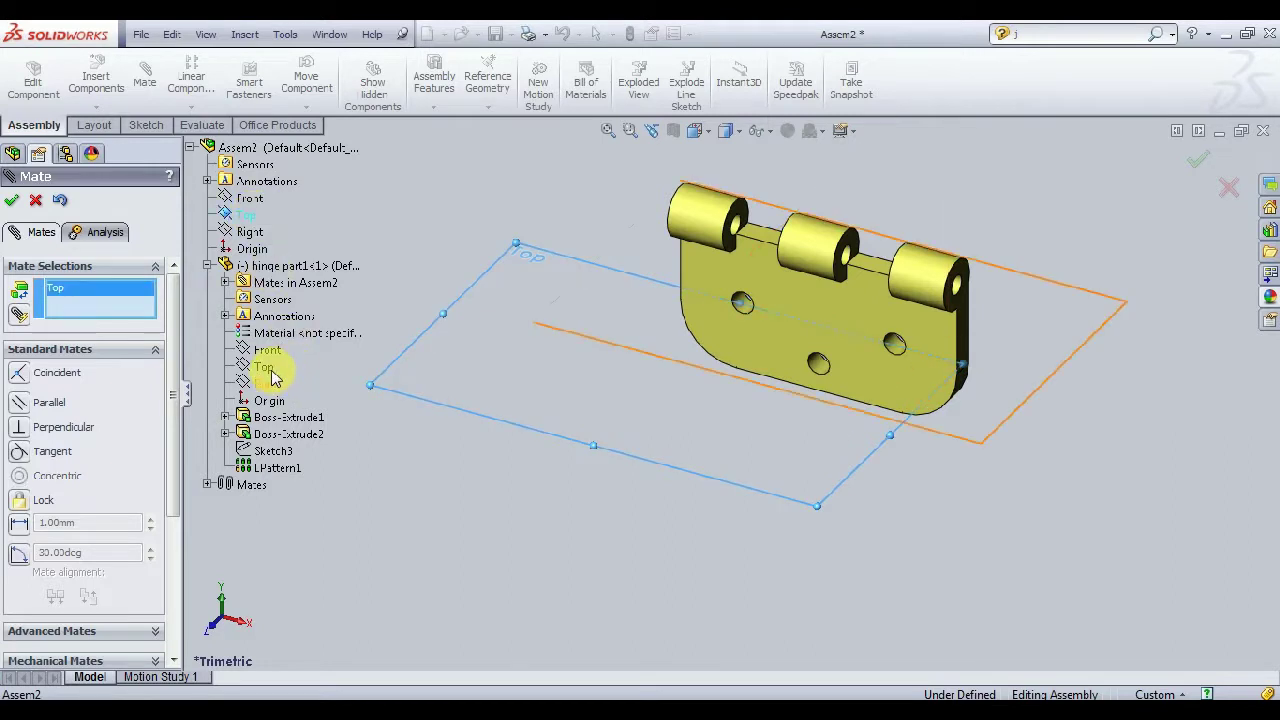
{"action": "left_click", "coordinate": [273, 372]}
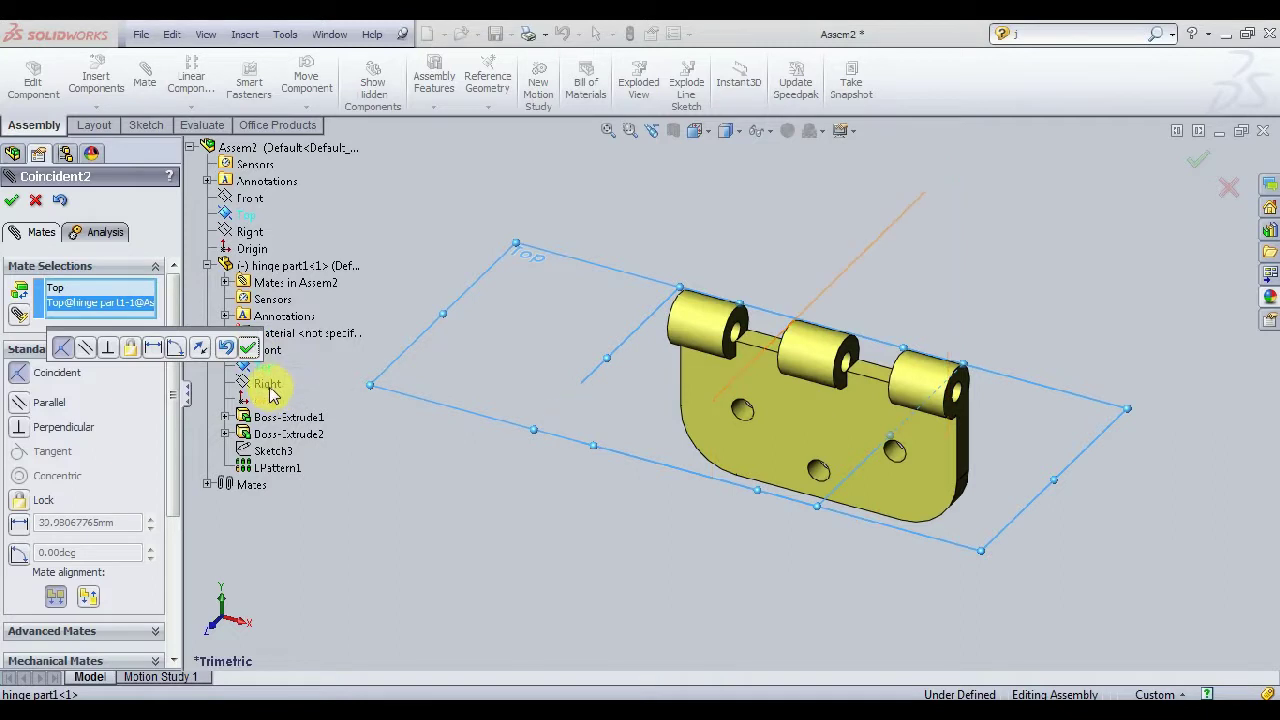
{"action": "left_click", "coordinate": [247, 347]}
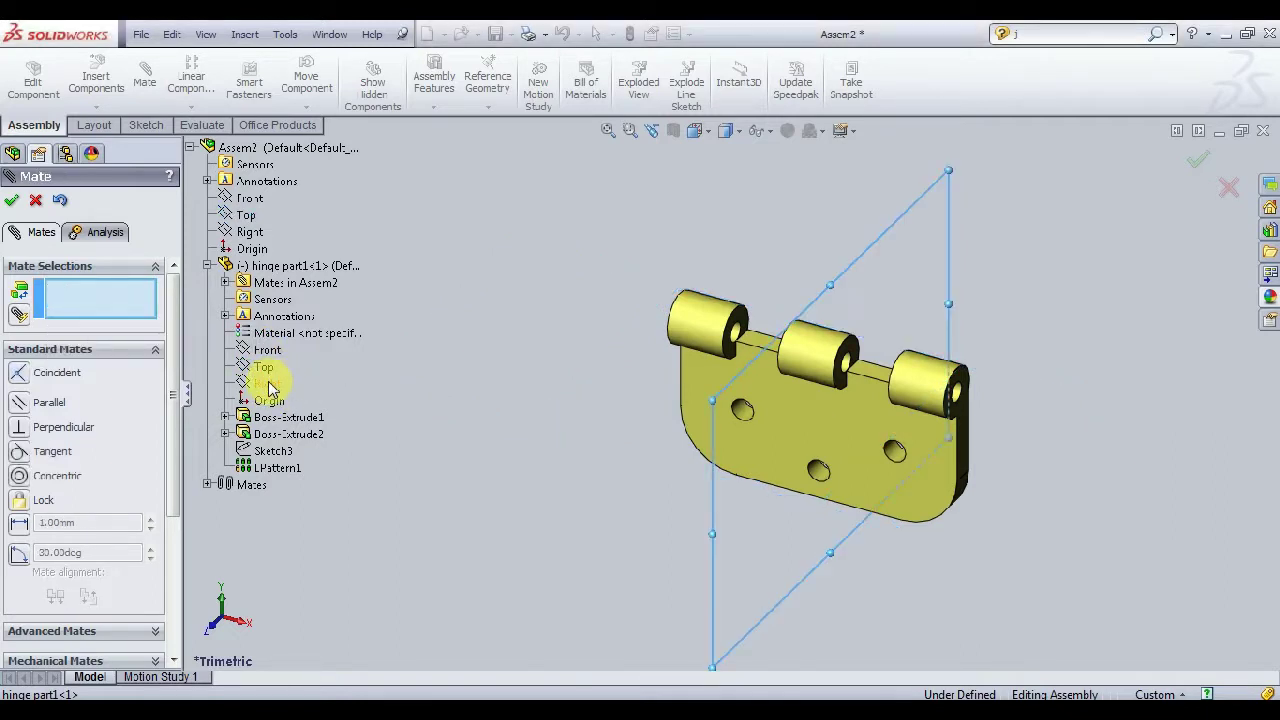
{"action": "left_click", "coordinate": [267, 384]}
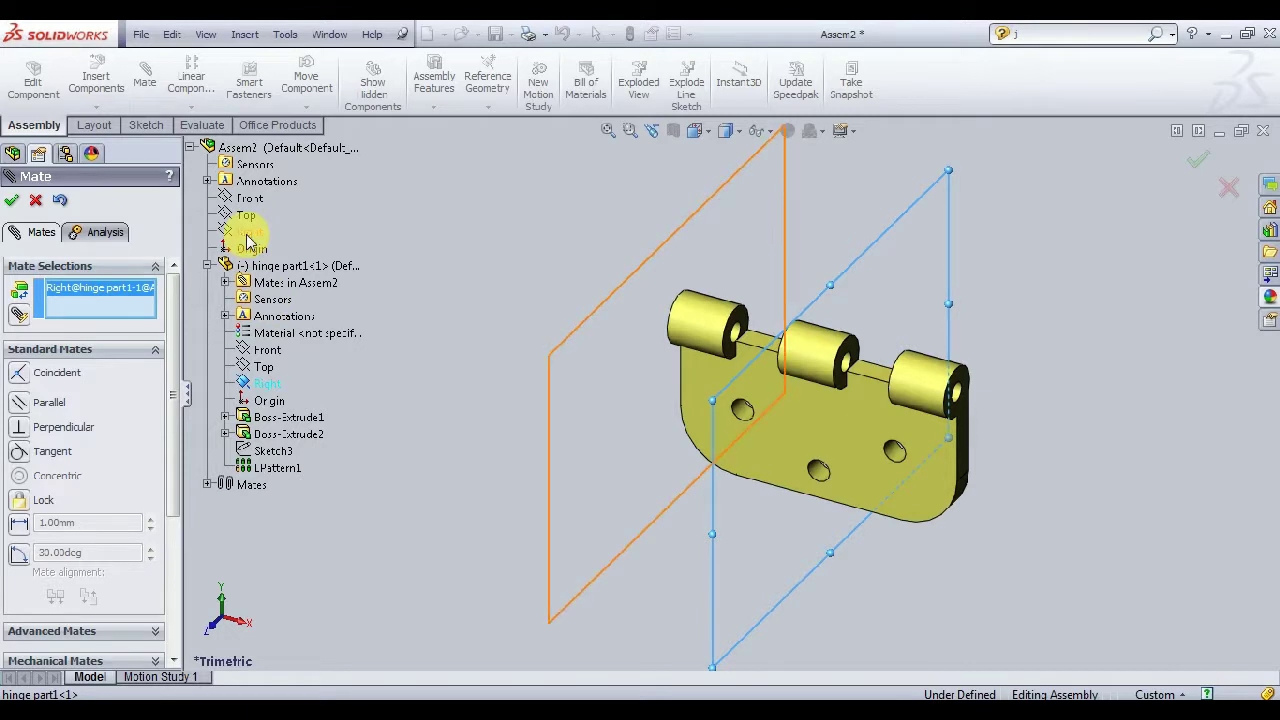
{"action": "left_click", "coordinate": [247, 236]}
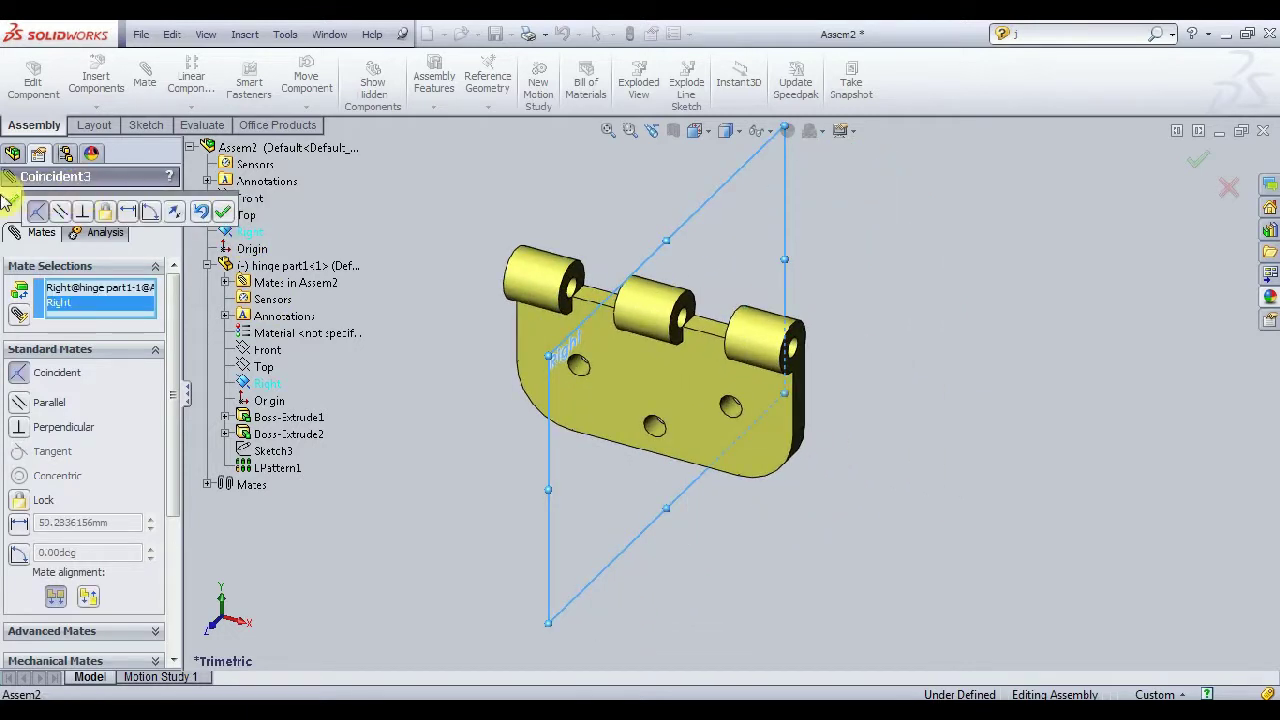
{"action": "left_click", "coordinate": [12, 208]}
{"action": "left_click", "coordinate": [15, 193]}
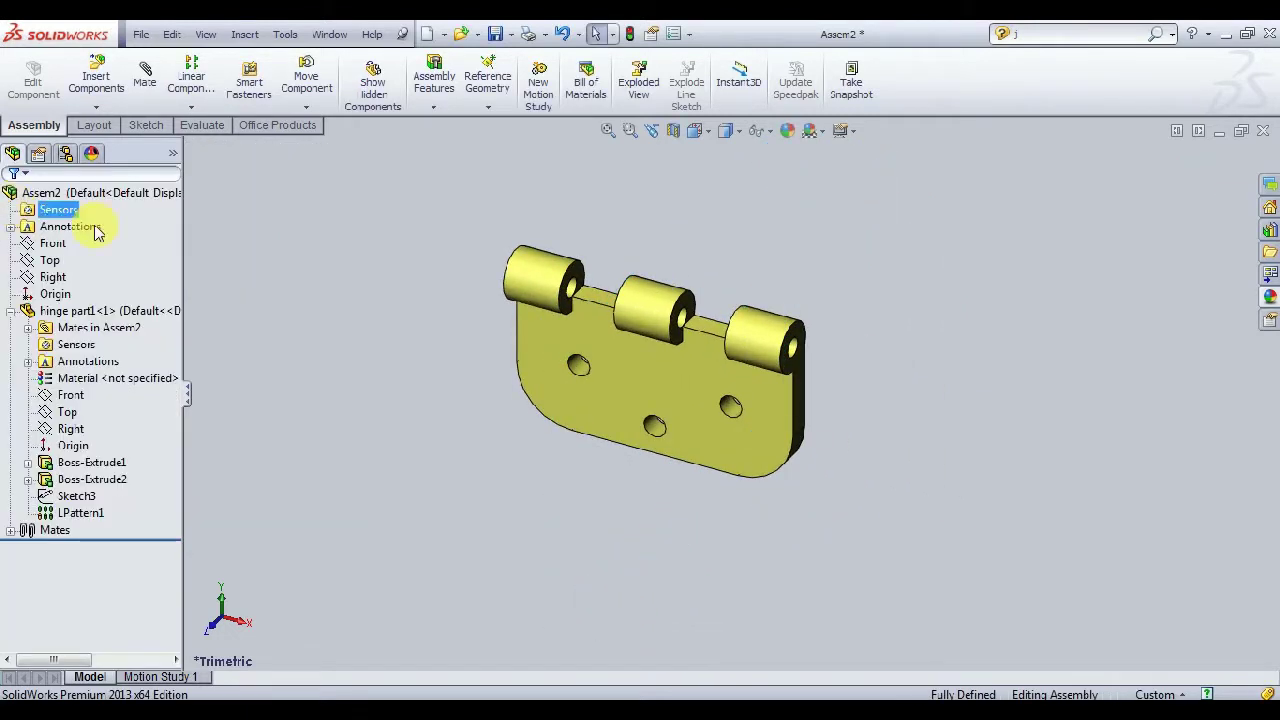
{"action": "left_click", "coordinate": [96, 78]}
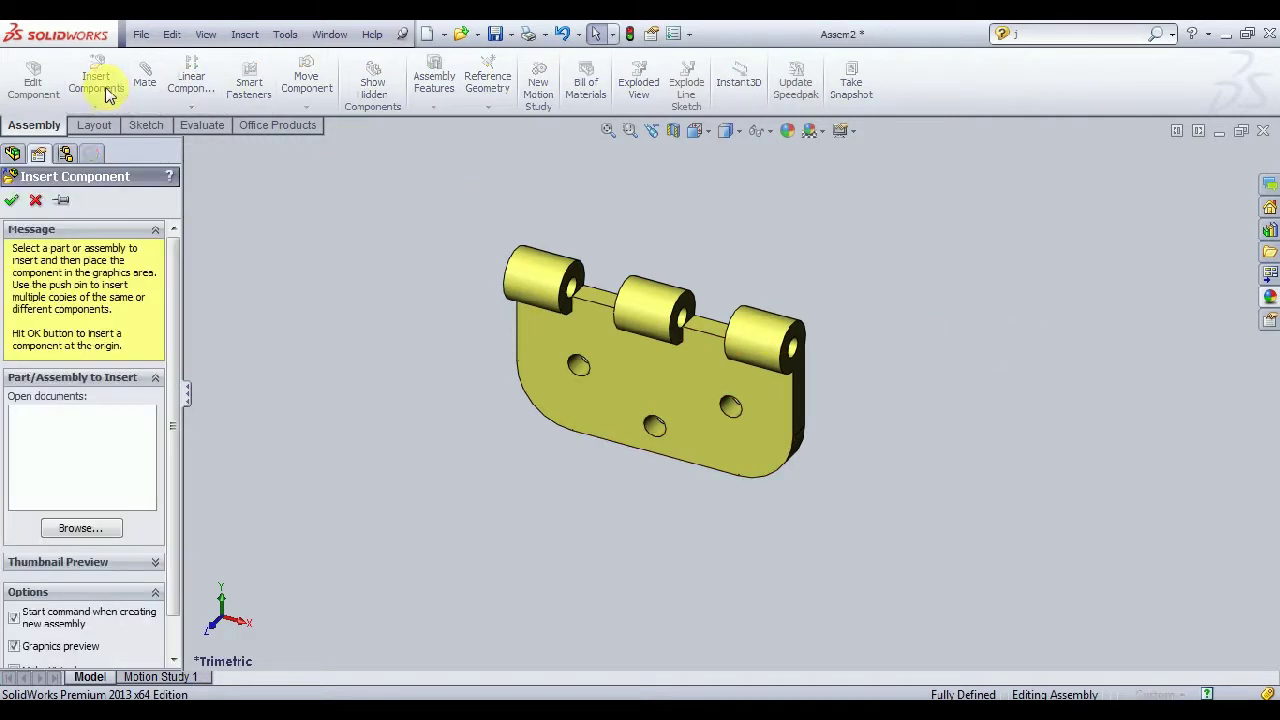
Step: Insert hinge part2 into the assembly below the first leaf
{"action": "left_click", "coordinate": [90, 530]}
{"action": "left_click", "coordinate": [252, 171]}
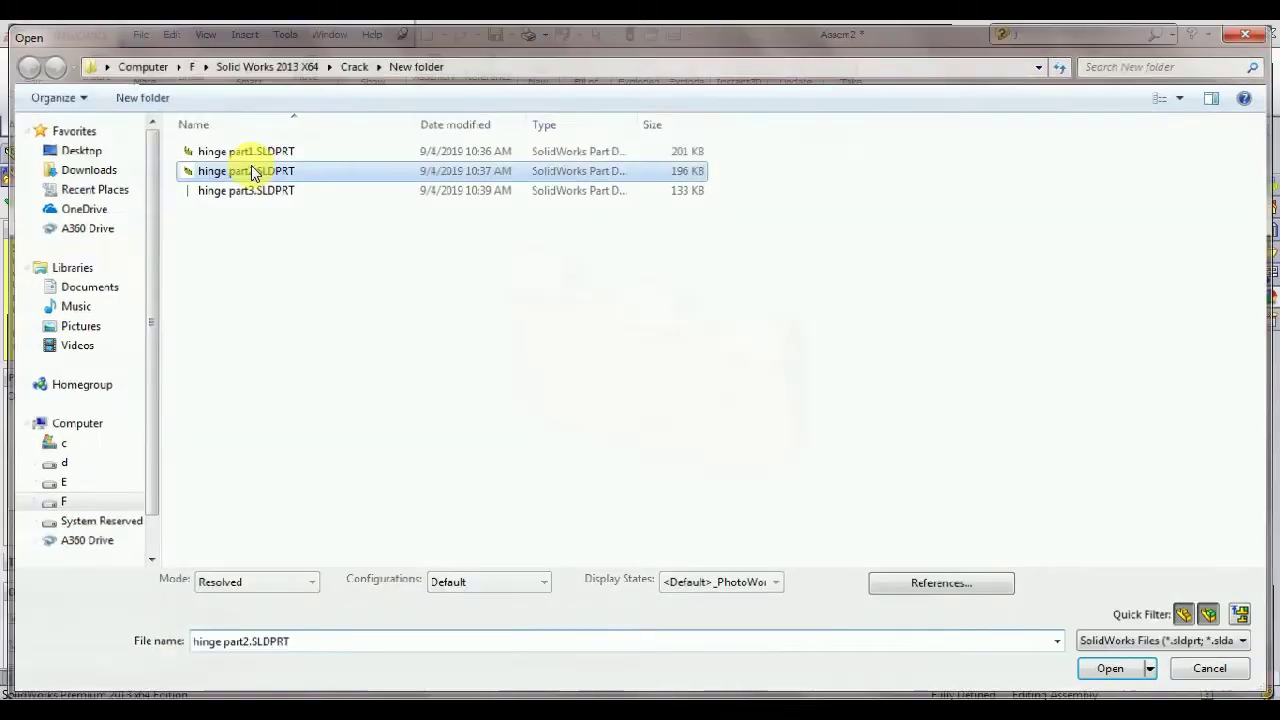
{"action": "double_click", "coordinate": [252, 171]}
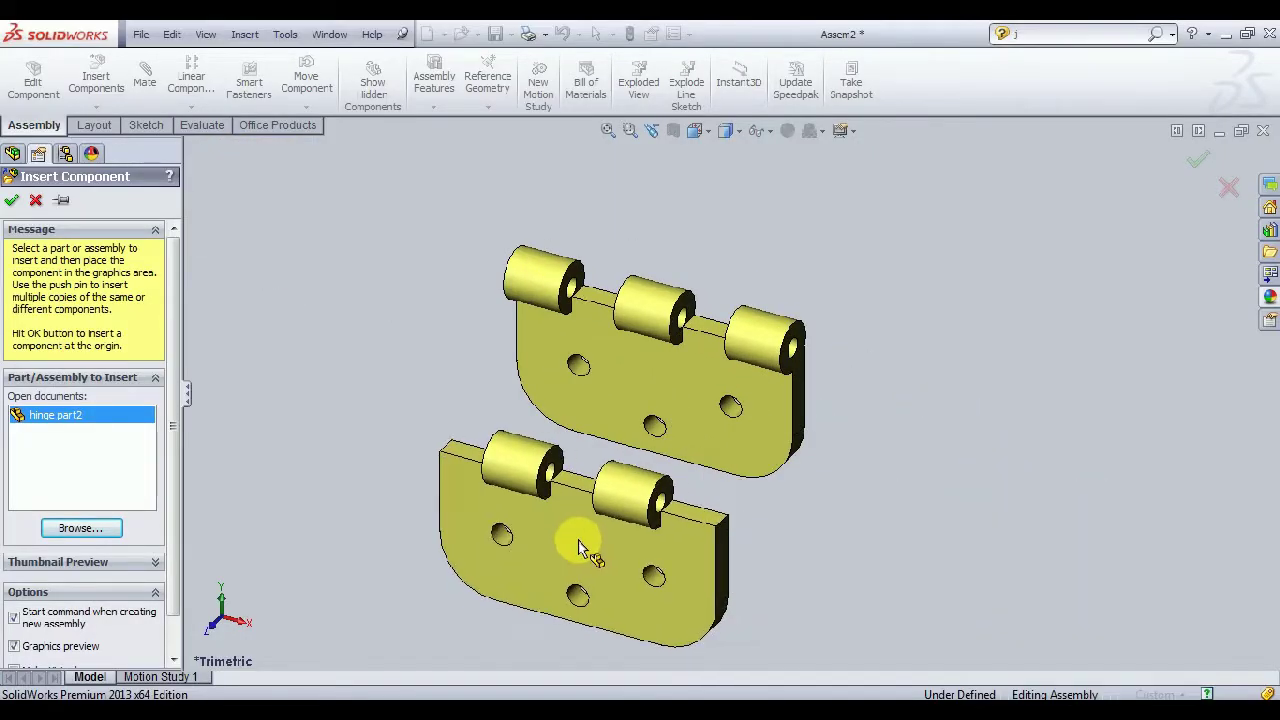
{"action": "left_click", "coordinate": [580, 550]}
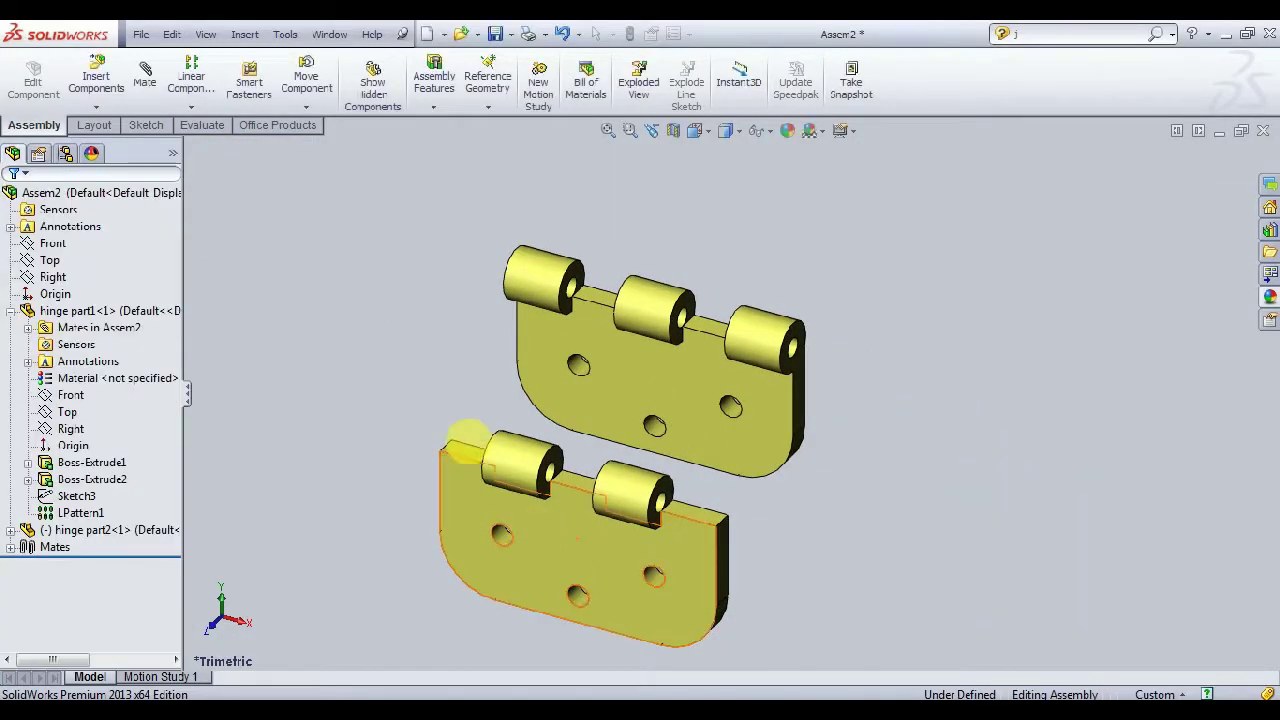
Step: Rotate and move hinge part2 so it faces hinge part1
{"action": "left_click", "coordinate": [306, 107]}
{"action": "left_click", "coordinate": [320, 143]}
{"action": "mouse_move", "coordinate": [465, 512]}
{"action": "left_mouse_down"}
{"action": "mouse_move", "coordinate": [573, 596]}
{"action": "mouse_move", "coordinate": [481, 452]}
{"action": "mouse_move", "coordinate": [443, 463]}
{"action": "left_mouse_up"}
{"action": "mouse_move", "coordinate": [614, 626]}
{"action": "left_mouse_down"}
{"action": "mouse_move", "coordinate": [663, 609]}
{"action": "mouse_move", "coordinate": [684, 622]}
{"action": "left_mouse_up"}
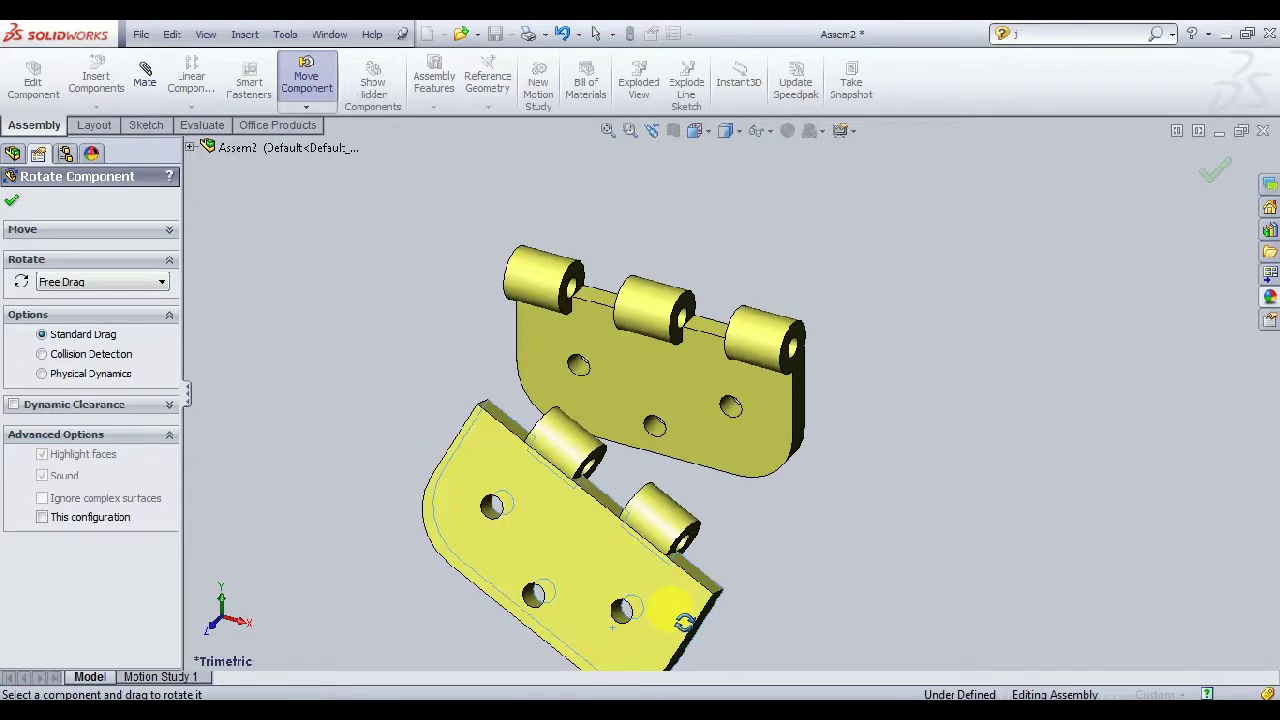
{"action": "left_click", "coordinate": [306, 80]}
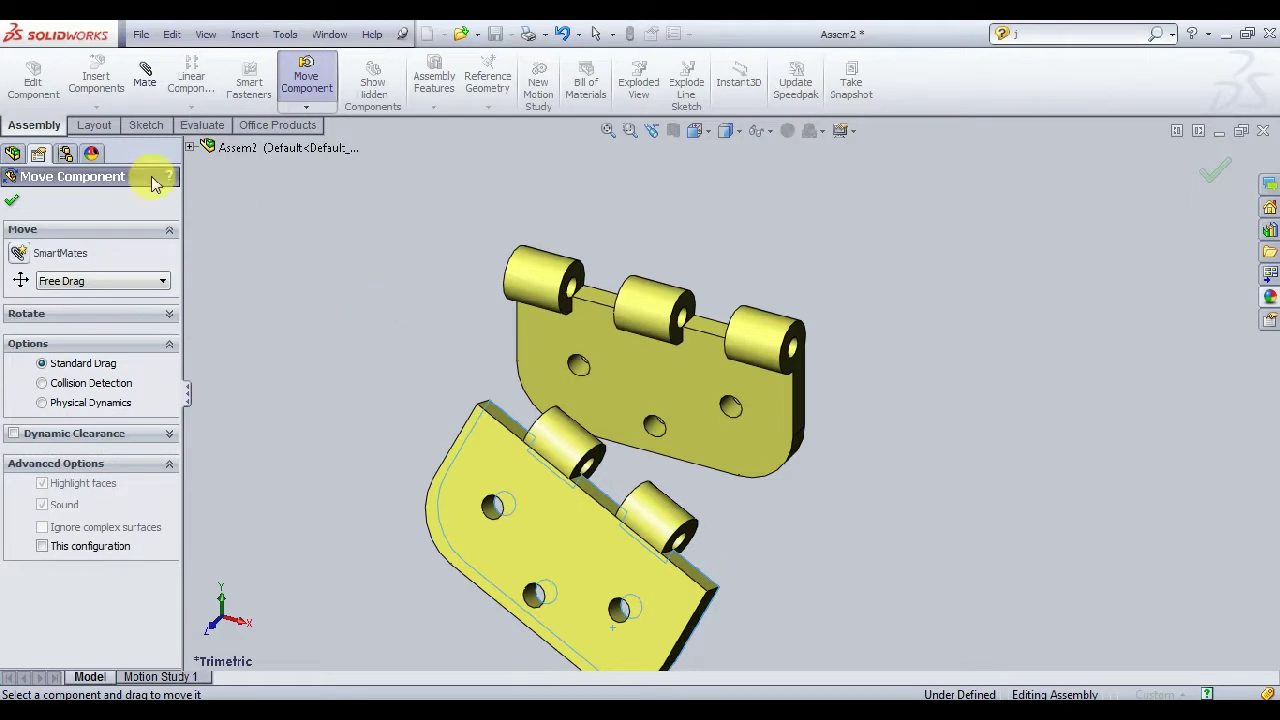
{"action": "left_click", "coordinate": [12, 206]}
{"action": "middle_click_drag", "start_coordinate": [371, 337], "coordinate": [455, 410]}
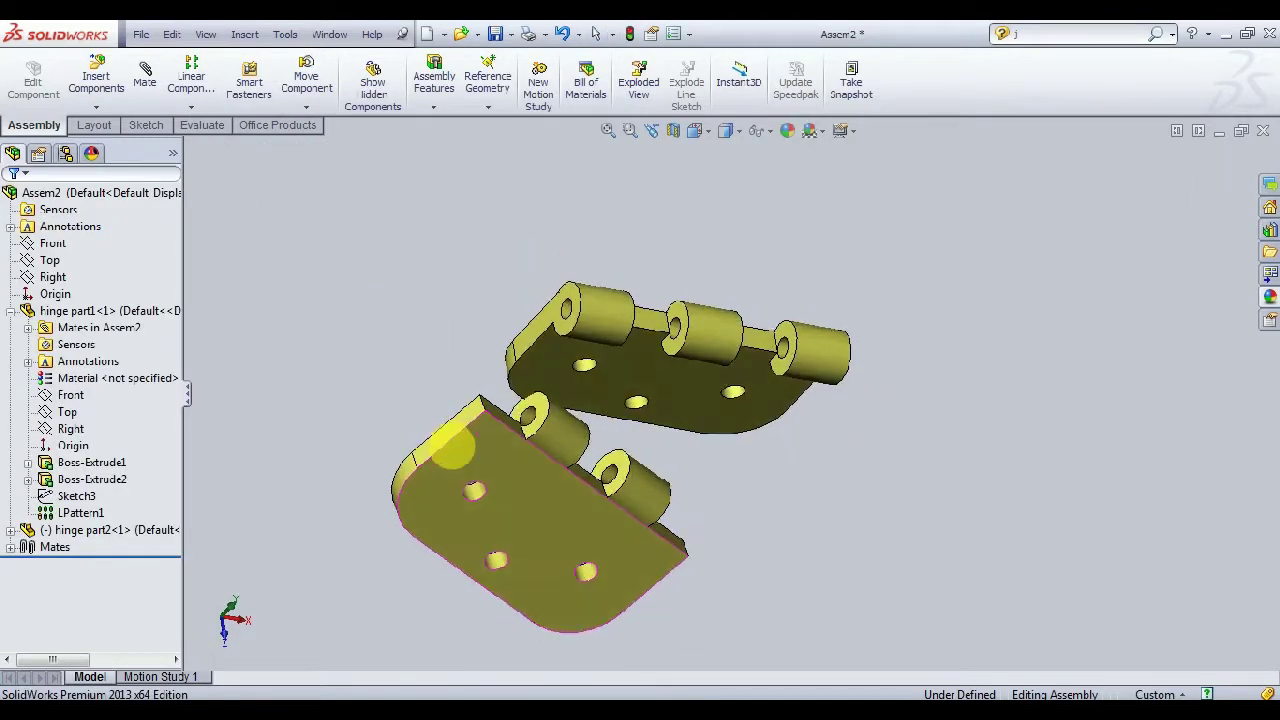
{"action": "left_click_drag", "start_coordinate": [455, 410], "coordinate": [551, 517]}
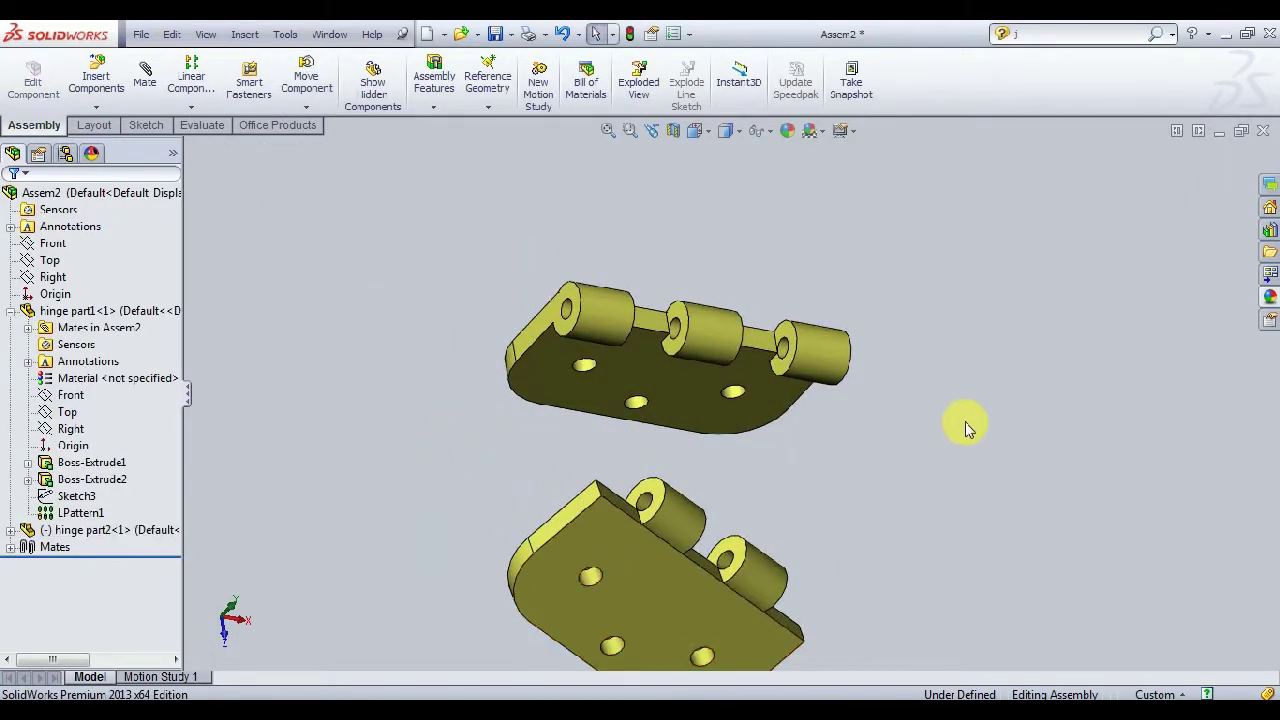
Step: Start a mate and choose Hinge from the Mechanical Mates list
{"action": "left_click", "coordinate": [150, 88]}
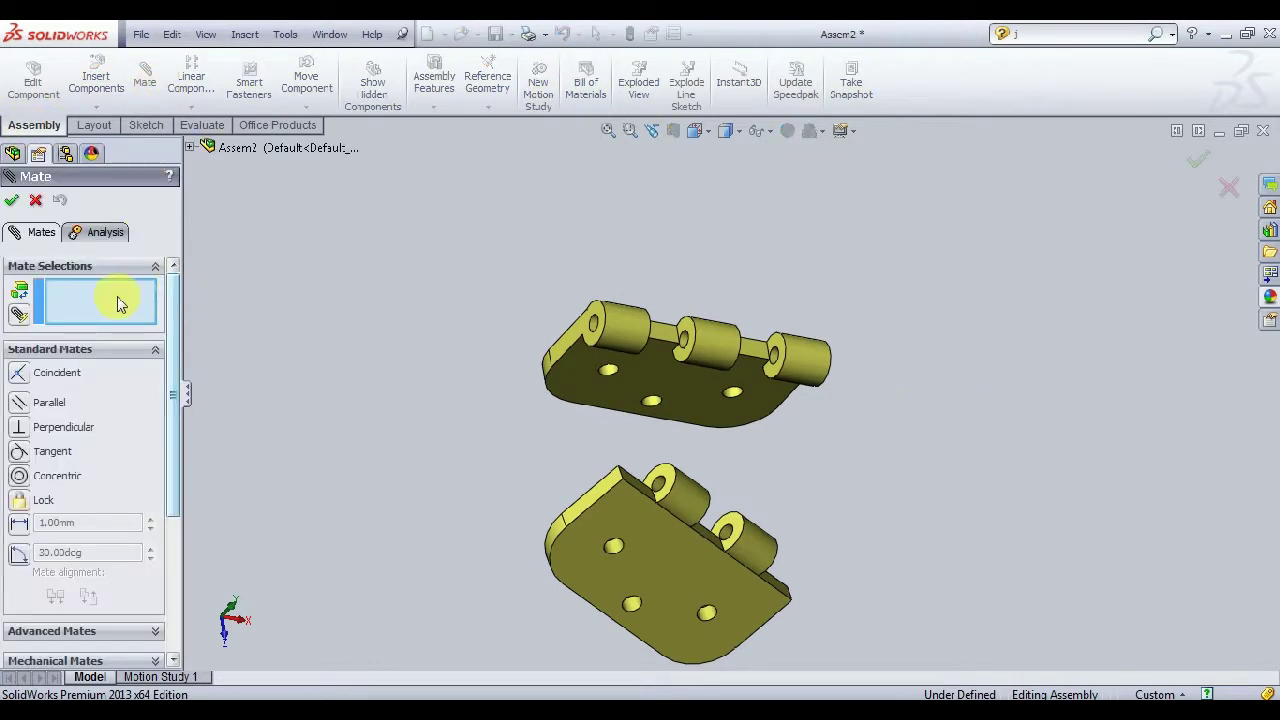
{"action": "mouse_move", "coordinate": [175, 299]}
{"action": "left_mouse_down"}
{"action": "mouse_move", "coordinate": [176, 359]}
{"action": "mouse_move", "coordinate": [157, 411]}
{"action": "left_mouse_up"}
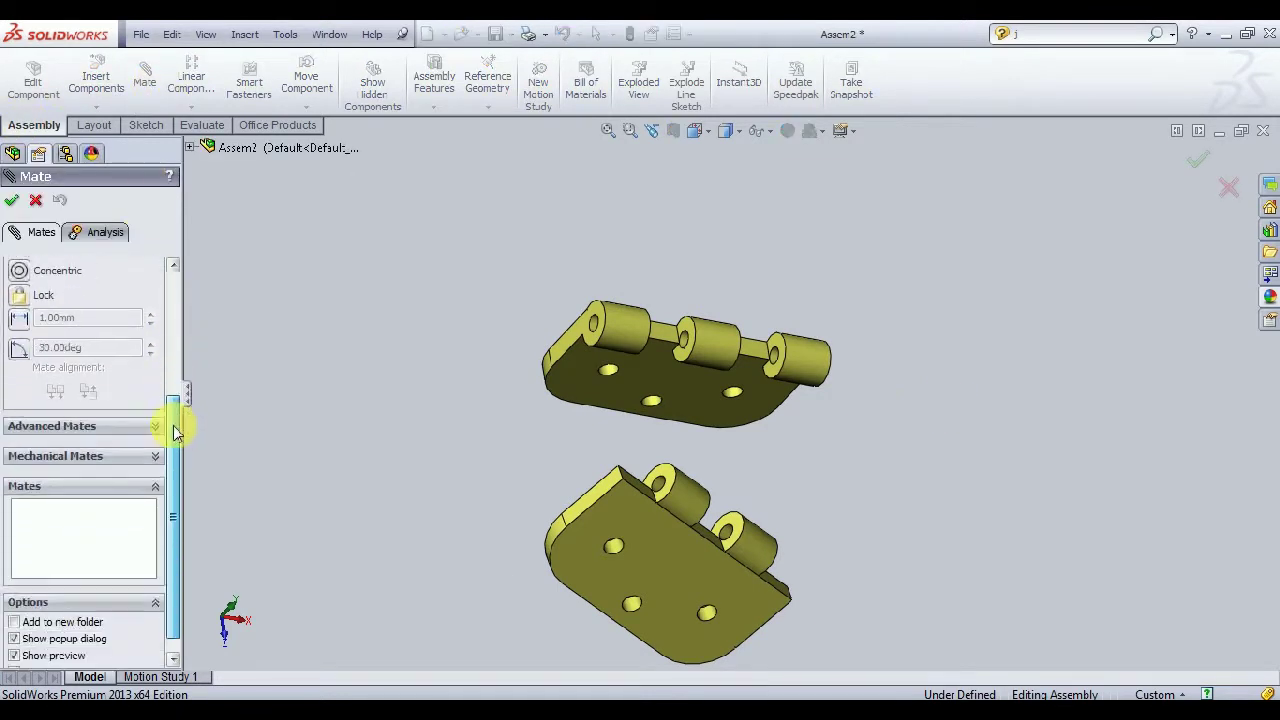
{"action": "left_click", "coordinate": [157, 408]}
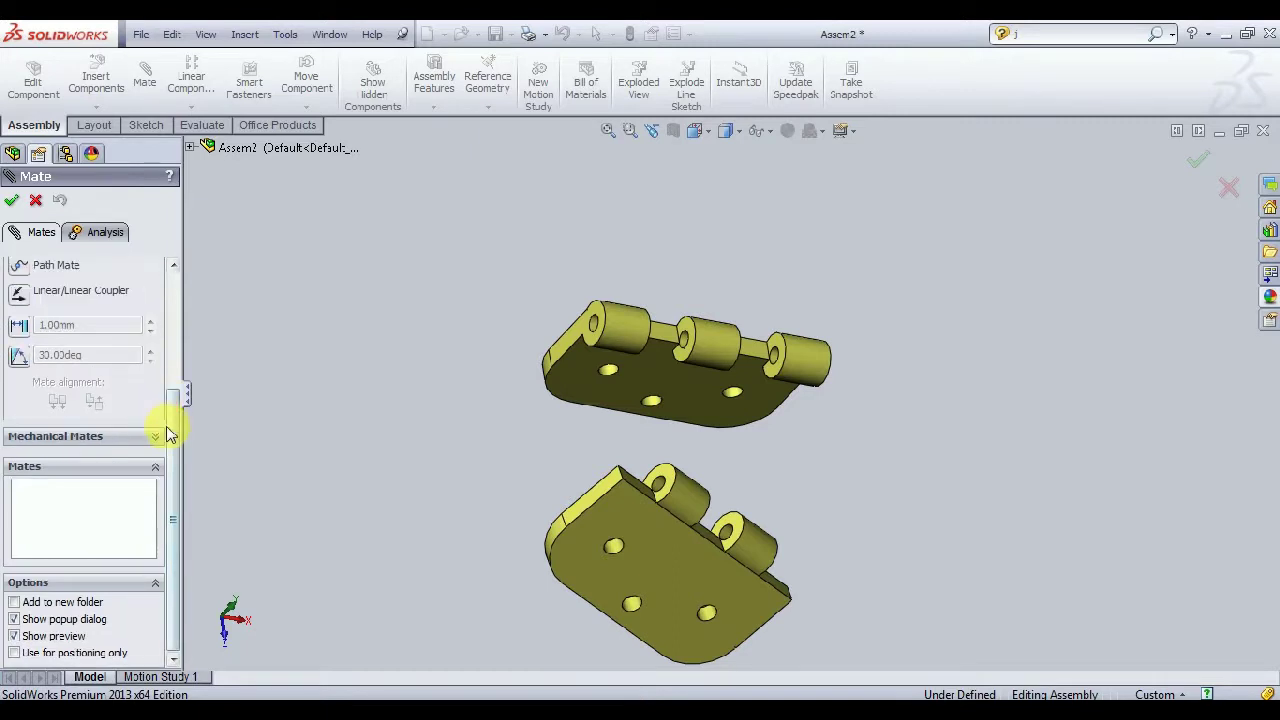
{"action": "left_click_drag", "start_coordinate": [175, 440], "coordinate": [190, 456]}
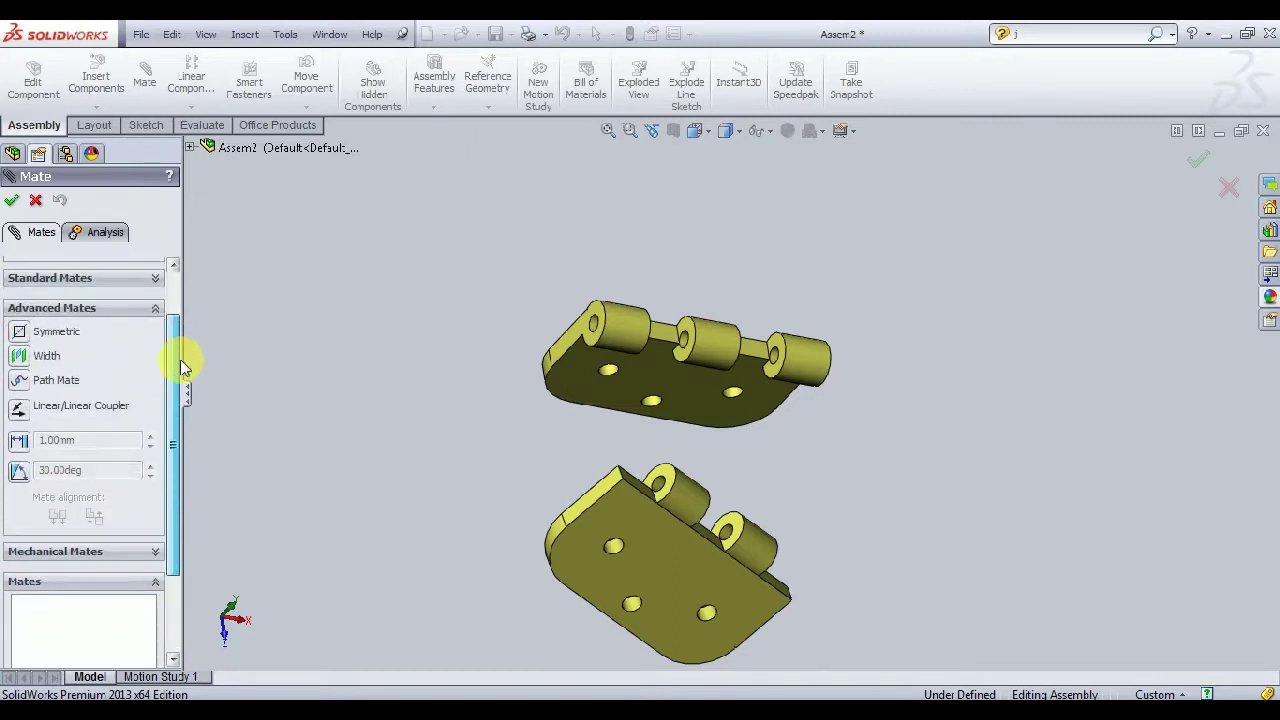
{"action": "left_click", "coordinate": [158, 437]}
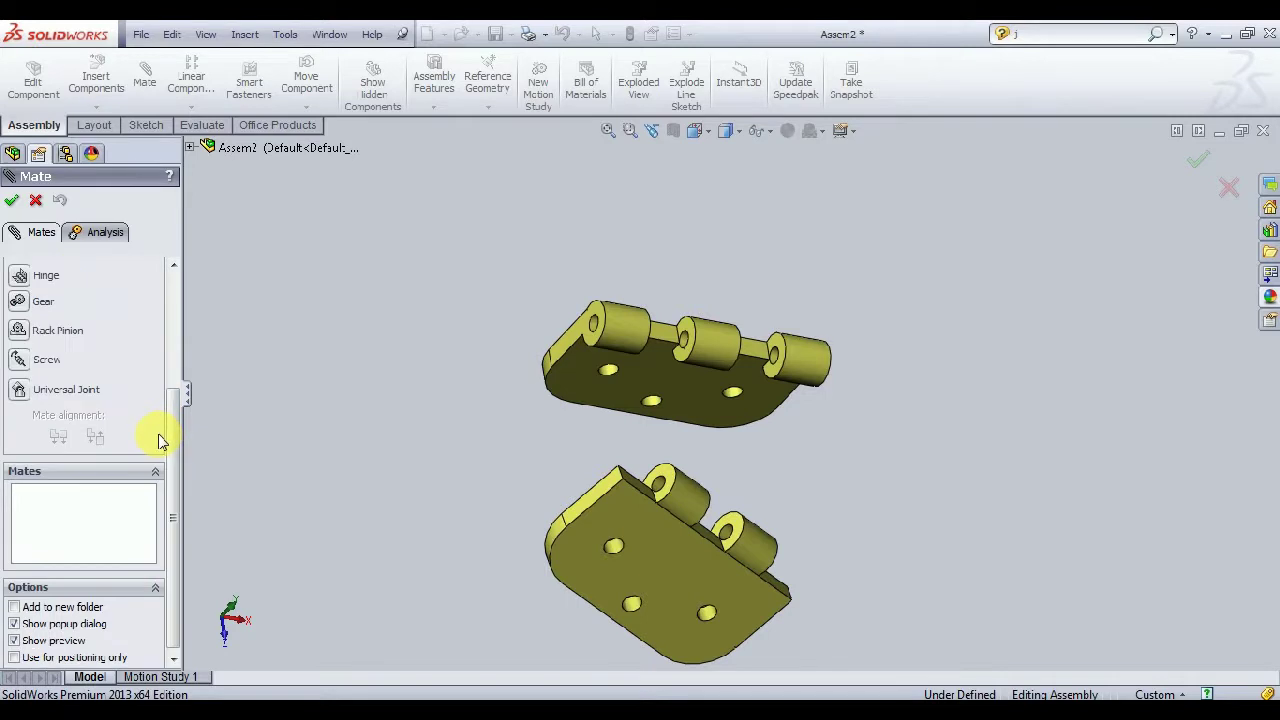
{"action": "left_click_drag", "start_coordinate": [170, 445], "coordinate": [178, 376]}
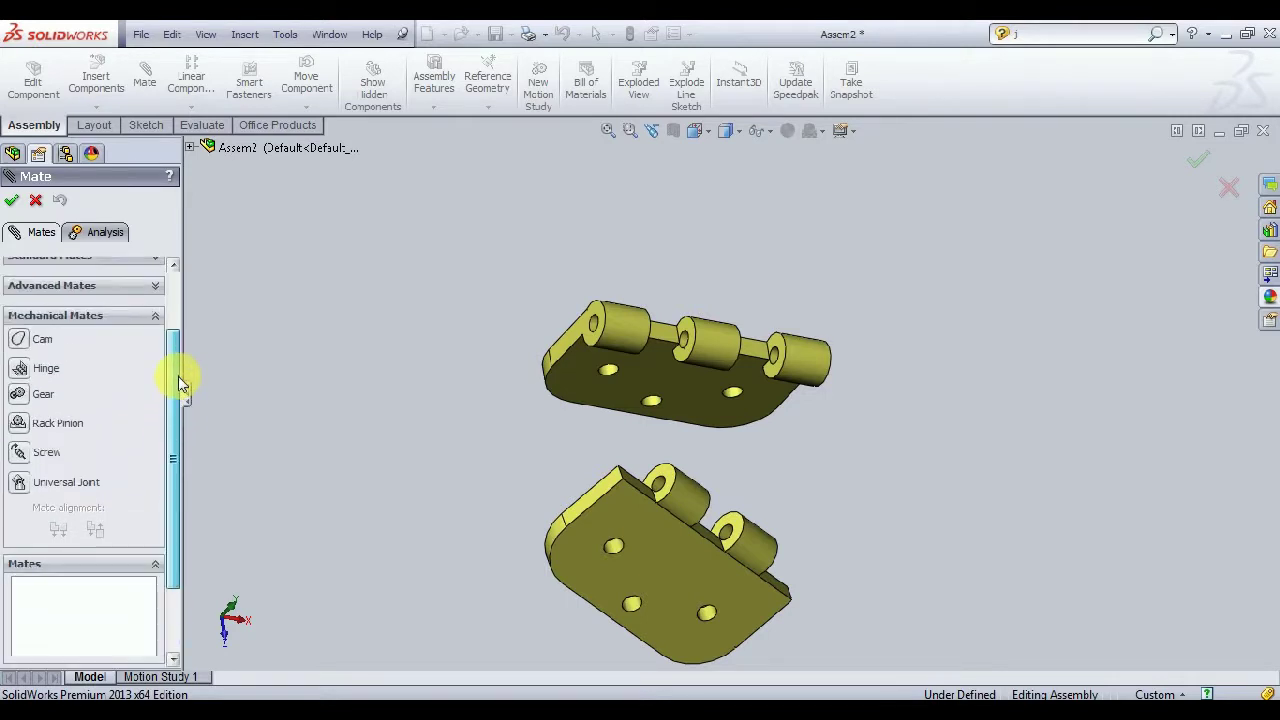
{"action": "left_click", "coordinate": [45, 373]}
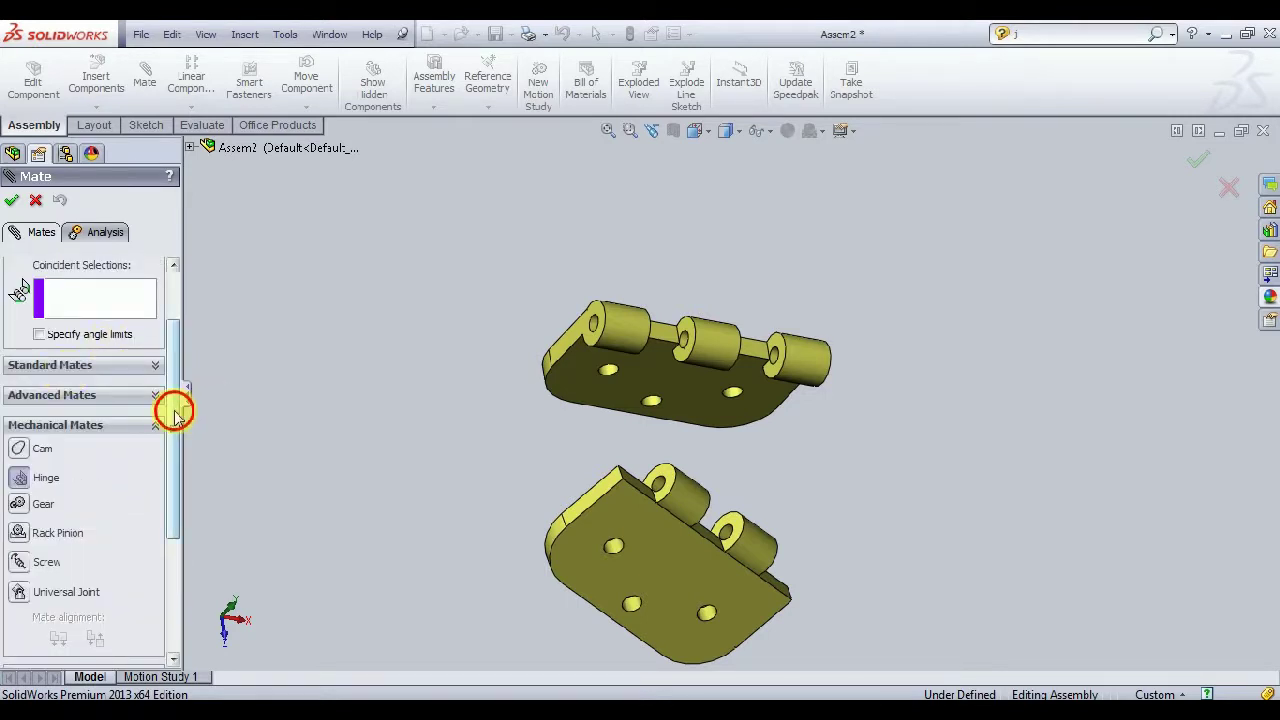
{"action": "left_click_drag", "start_coordinate": [175, 412], "coordinate": [171, 337]}
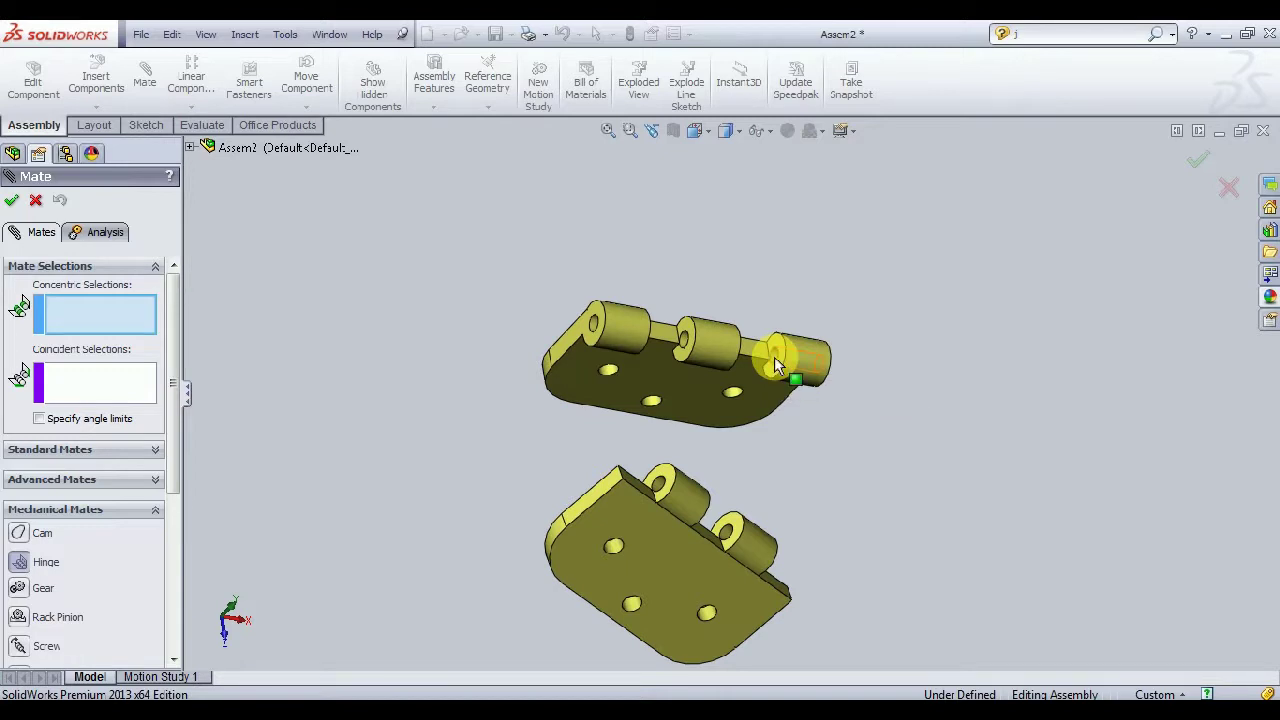
Step: Select both knuckle bores for Concentric and two knuckle end faces for Coincident
{"action": "left_click", "coordinate": [778, 365]}
{"action": "middle_click_drag", "start_coordinate": [994, 506], "coordinate": [825, 450]}
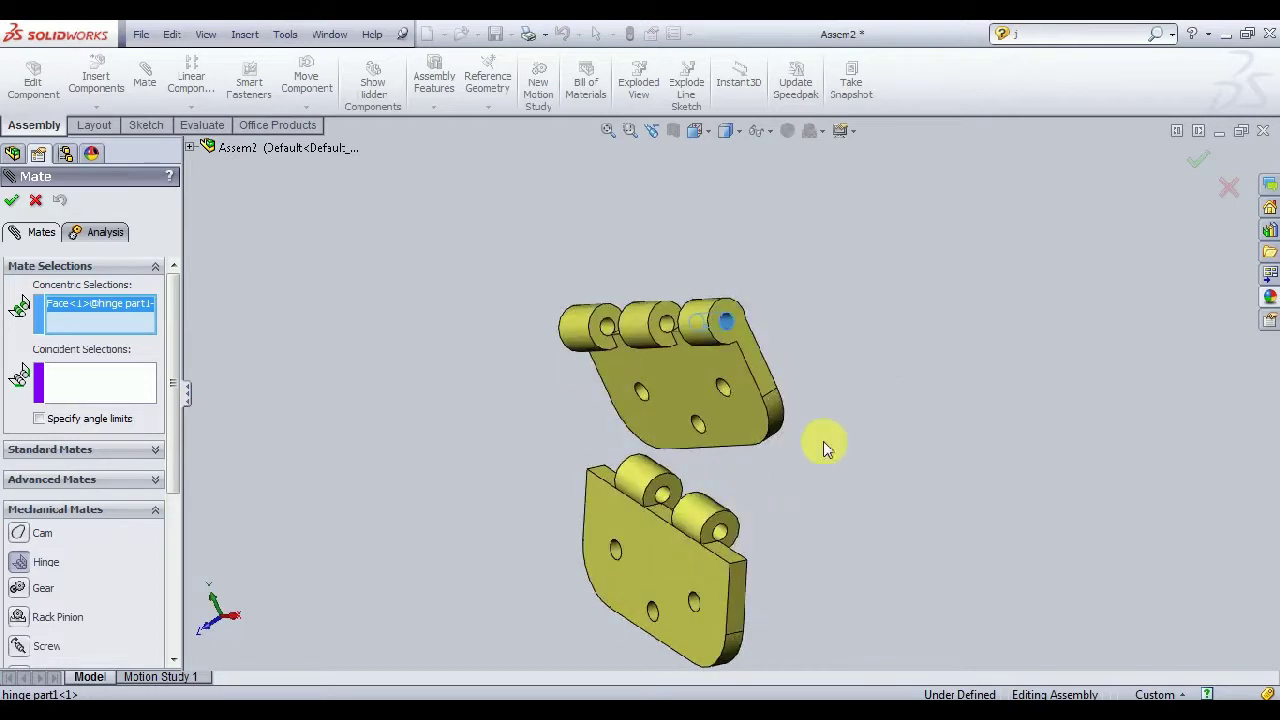
{"action": "left_click", "coordinate": [722, 540]}
{"action": "mouse_move", "coordinate": [886, 508]}
{"action": "middle_mouse_down"}
{"action": "mouse_move", "coordinate": [1000, 570]}
{"action": "mouse_move", "coordinate": [990, 560]}
{"action": "middle_mouse_up"}
{"action": "left_click", "coordinate": [742, 325]}
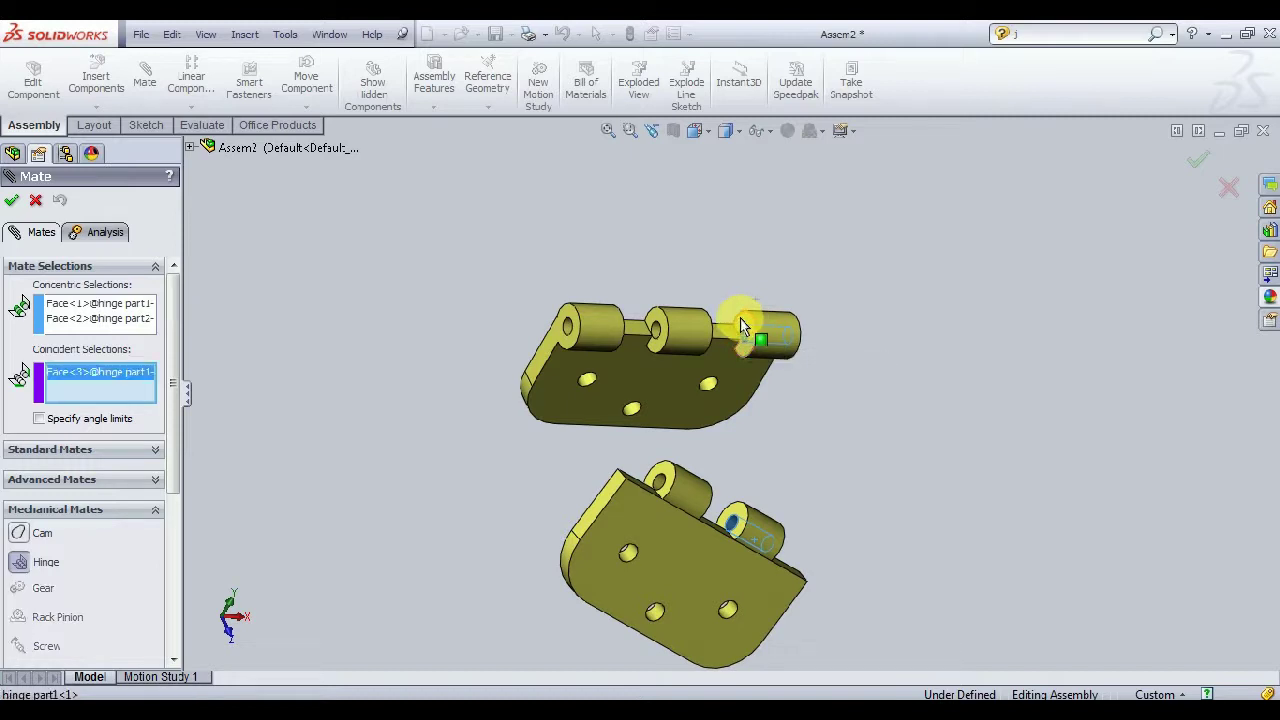
{"action": "middle_click_drag", "start_coordinate": [894, 431], "coordinate": [766, 449]}
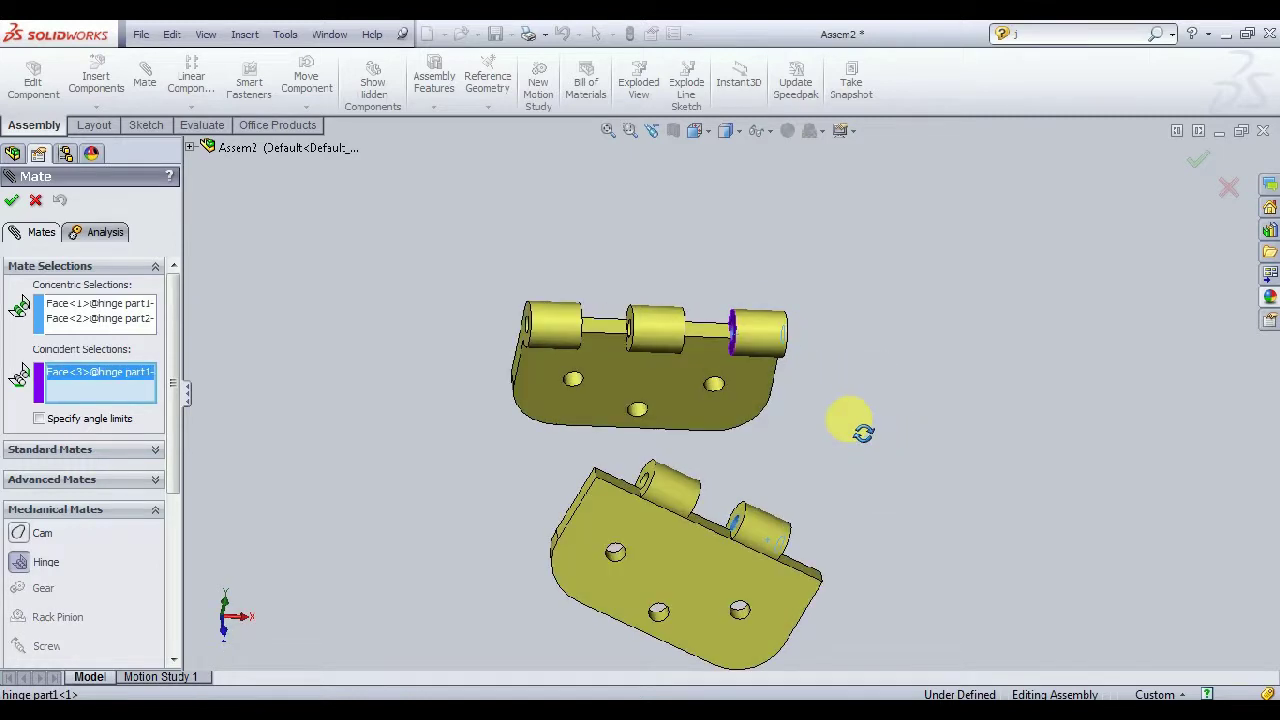
{"action": "left_click", "coordinate": [757, 535]}
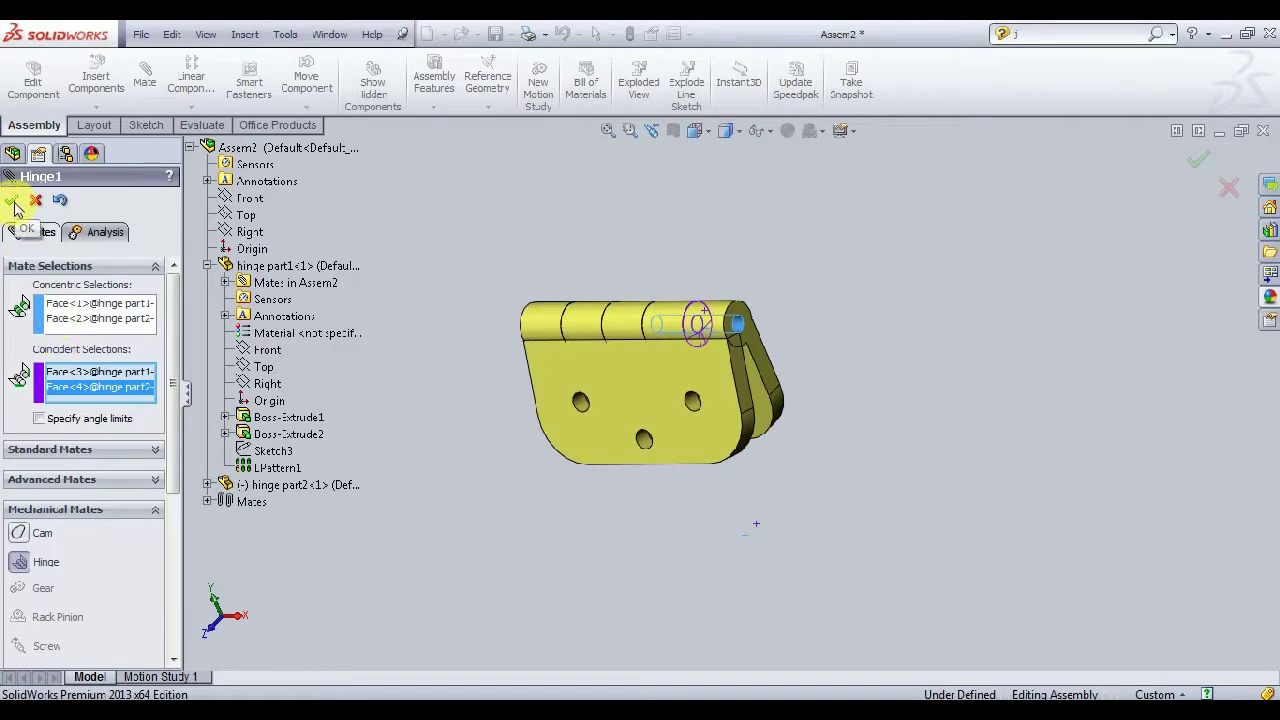
Step: Try a 130° angle limit, dismiss the error, and accept the hinge mate without limits
{"action": "left_click", "coordinate": [39, 419]}
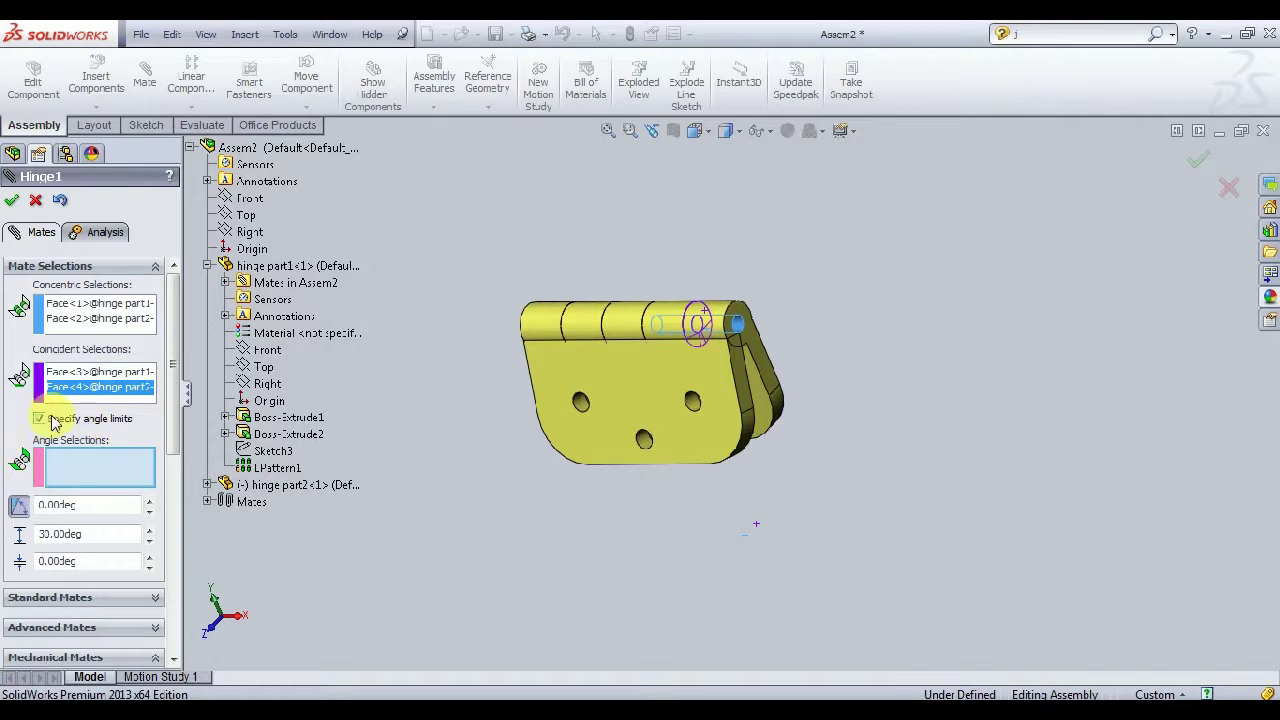
{"action": "middle_click_drag", "start_coordinate": [623, 508], "coordinate": [684, 457]}
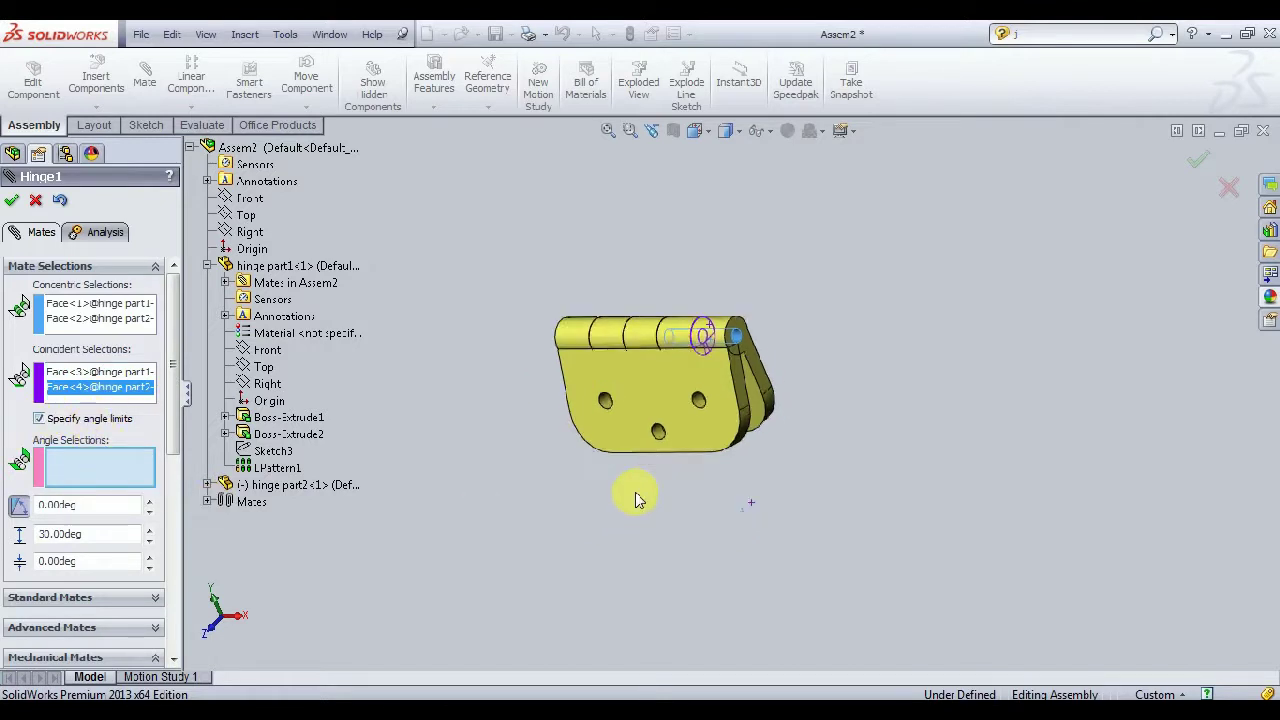
{"action": "mouse_move", "coordinate": [684, 452]}
{"action": "left_mouse_down"}
{"action": "mouse_move", "coordinate": [645, 241]}
{"action": "mouse_move", "coordinate": [657, 231]}
{"action": "mouse_move", "coordinate": [646, 256]}
{"action": "left_mouse_up"}
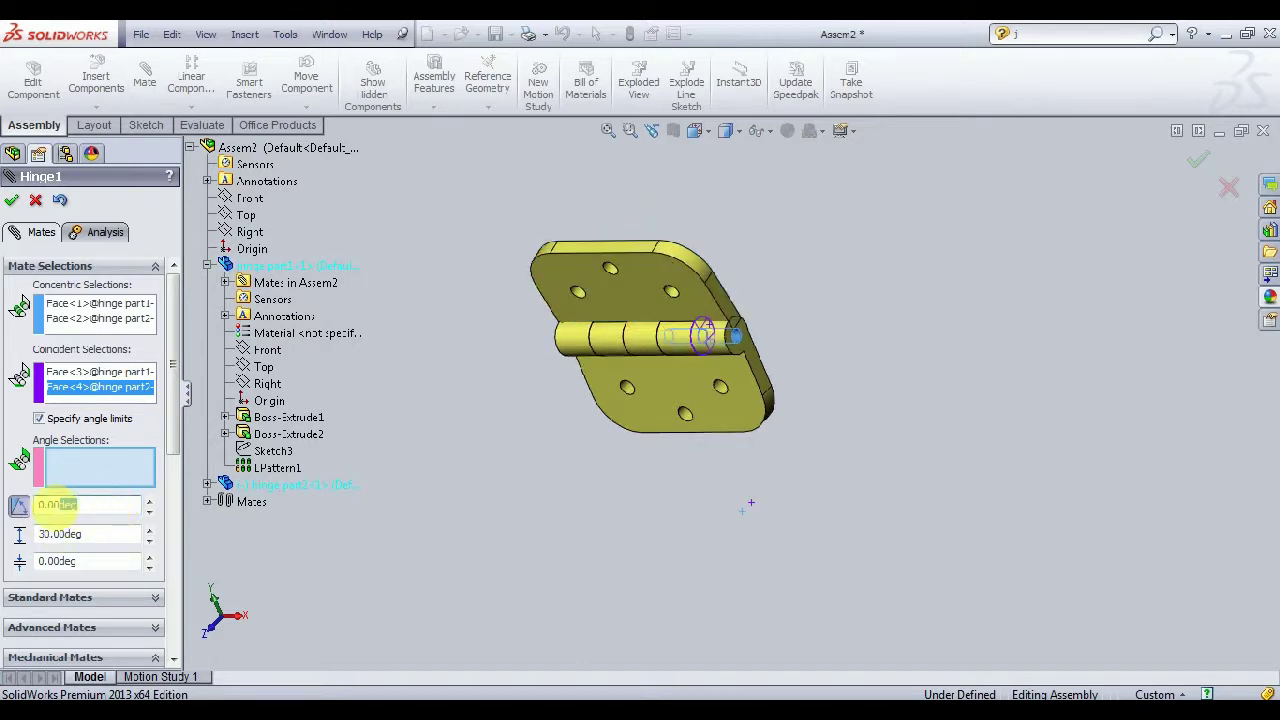
{"action": "type", "text": "0"}
{"action": "left_click", "coordinate": [80, 534]}
{"action": "type", "text": "130"}
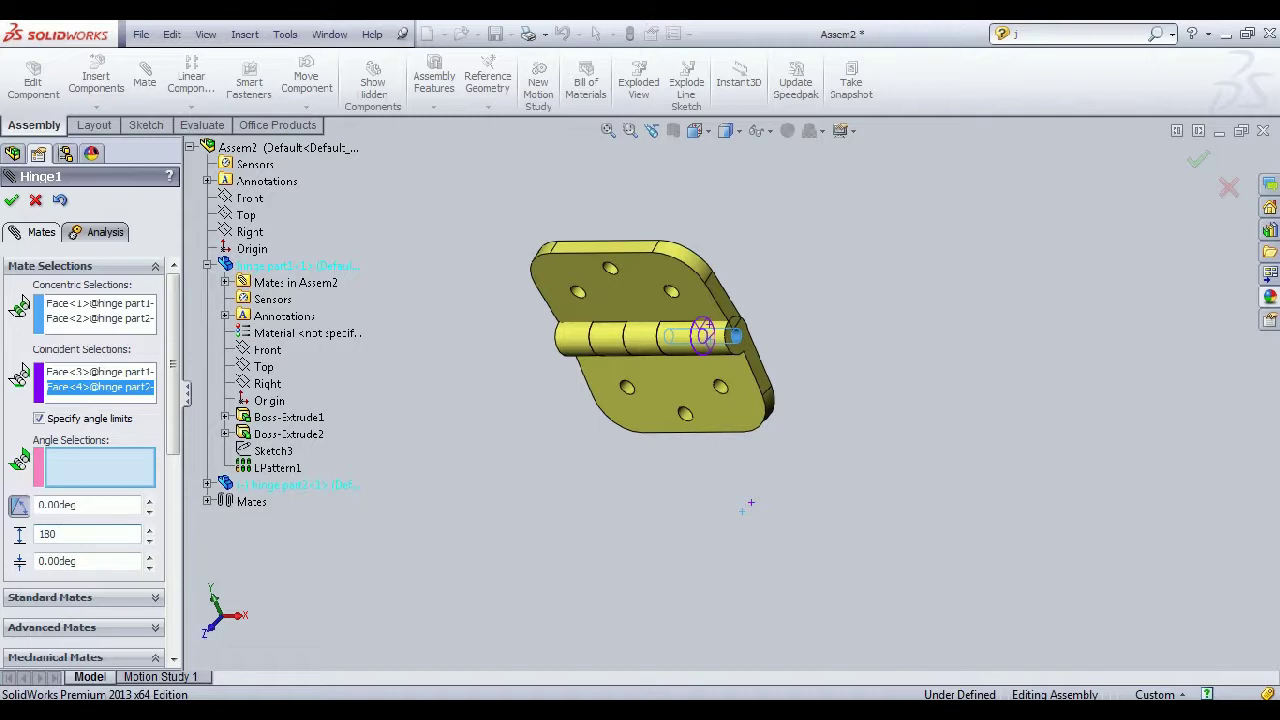
{"action": "key", "text": "Return"}
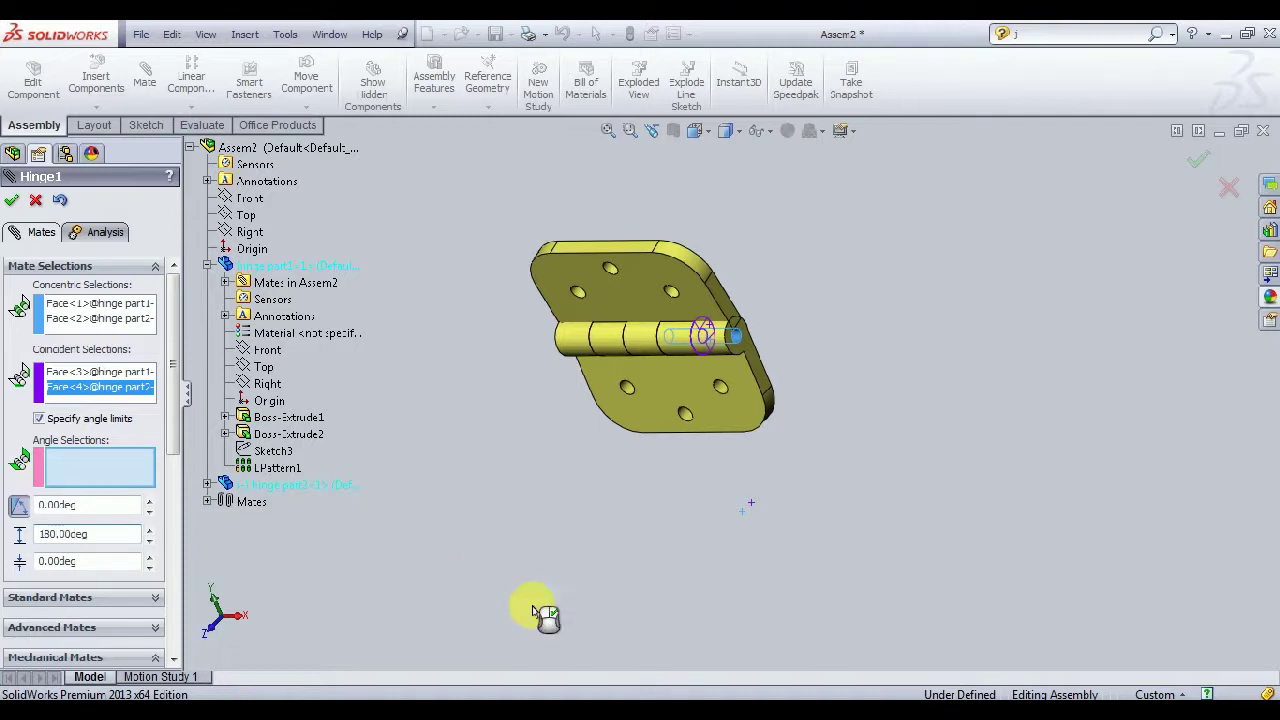
{"action": "left_click", "coordinate": [12, 201]}
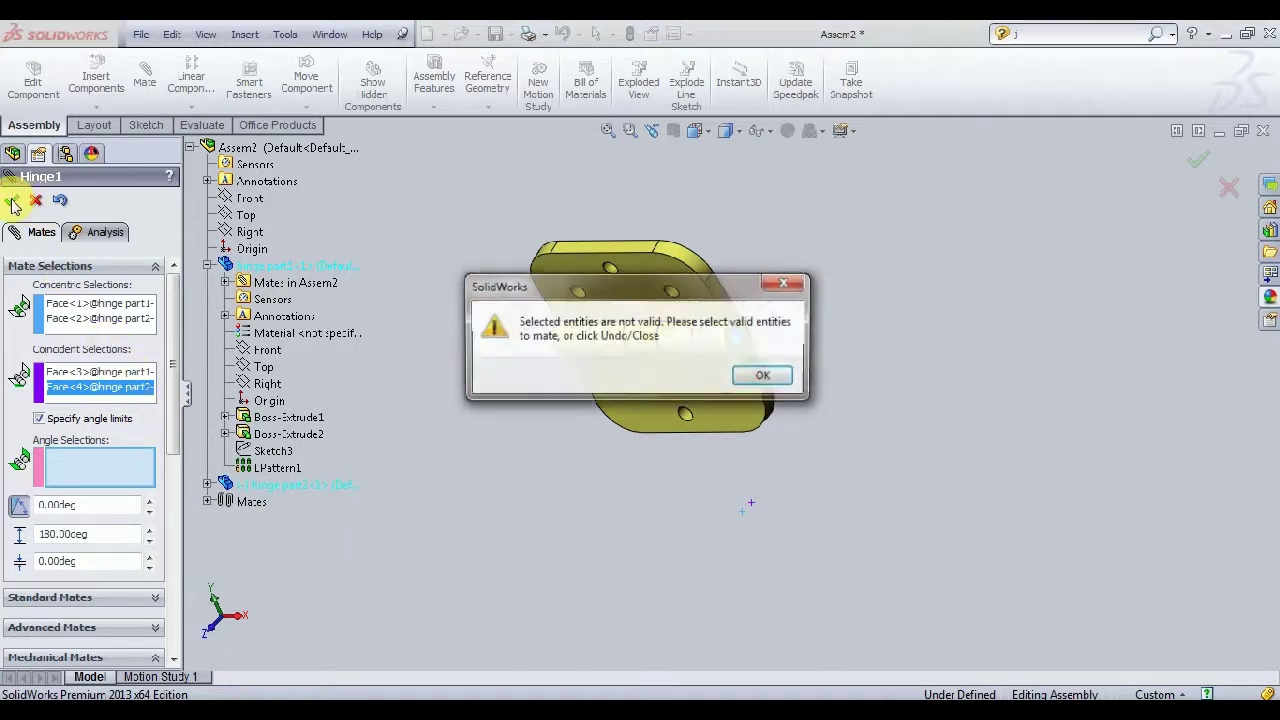
{"action": "left_click", "coordinate": [765, 377]}
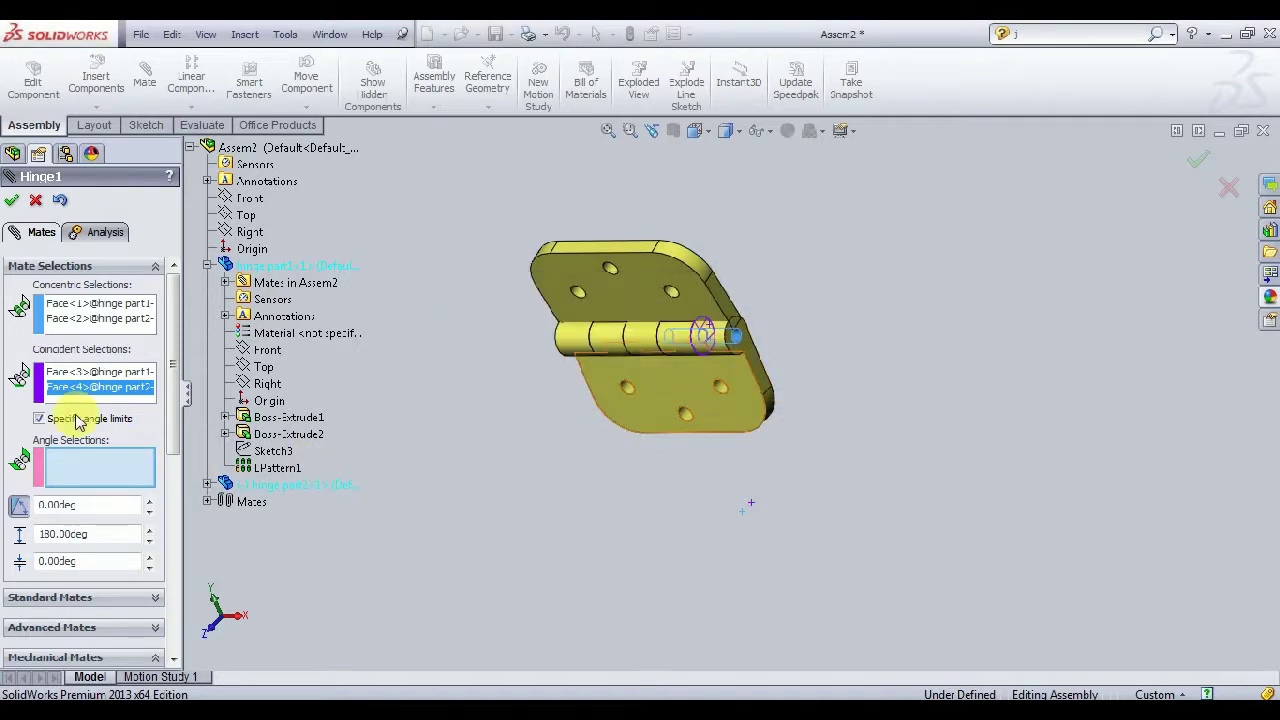
{"action": "left_click", "coordinate": [39, 419]}
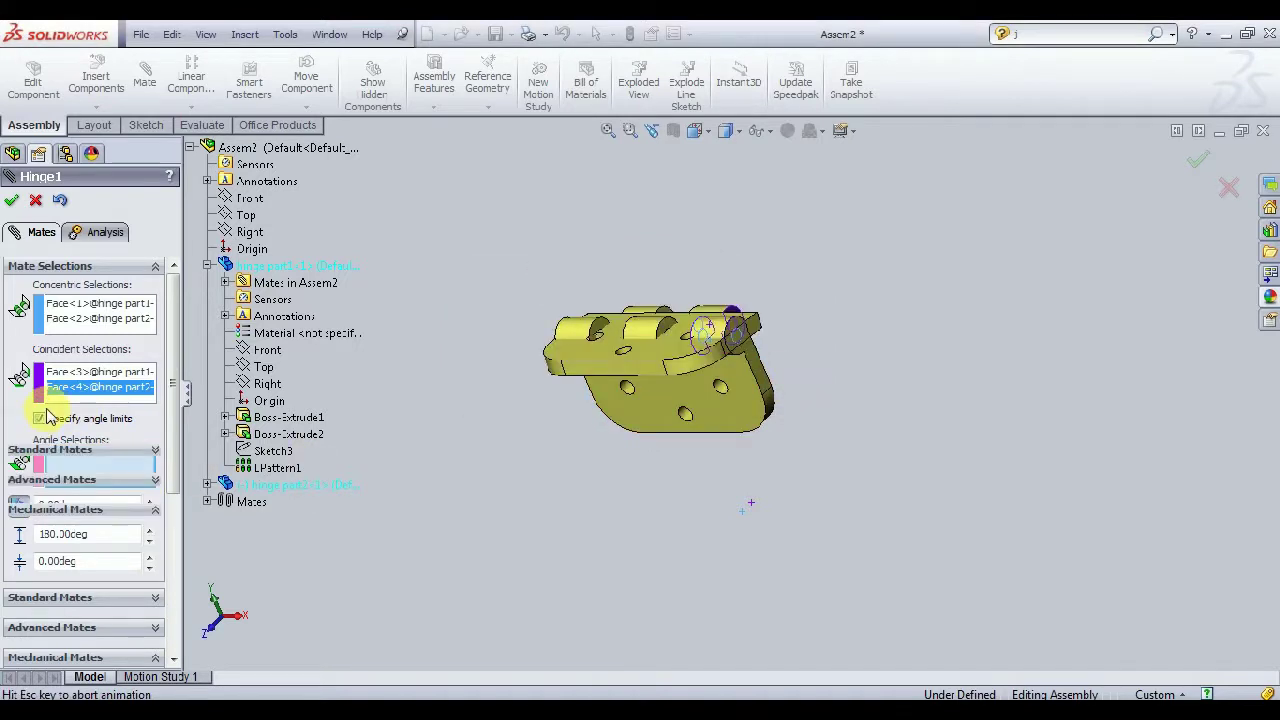
{"action": "left_click", "coordinate": [12, 201]}
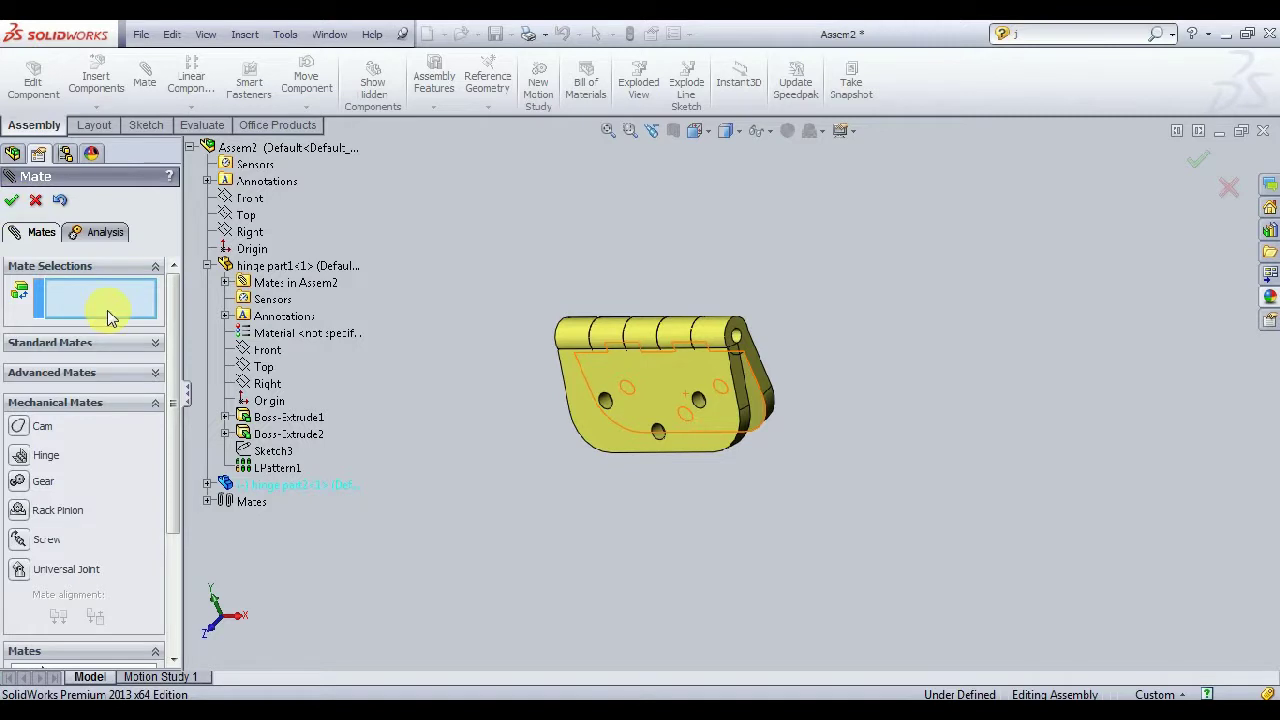
Step: Swing the second hinge leaf open flat about the barrel
{"action": "left_click_drag", "start_coordinate": [743, 423], "coordinate": [763, 423]}
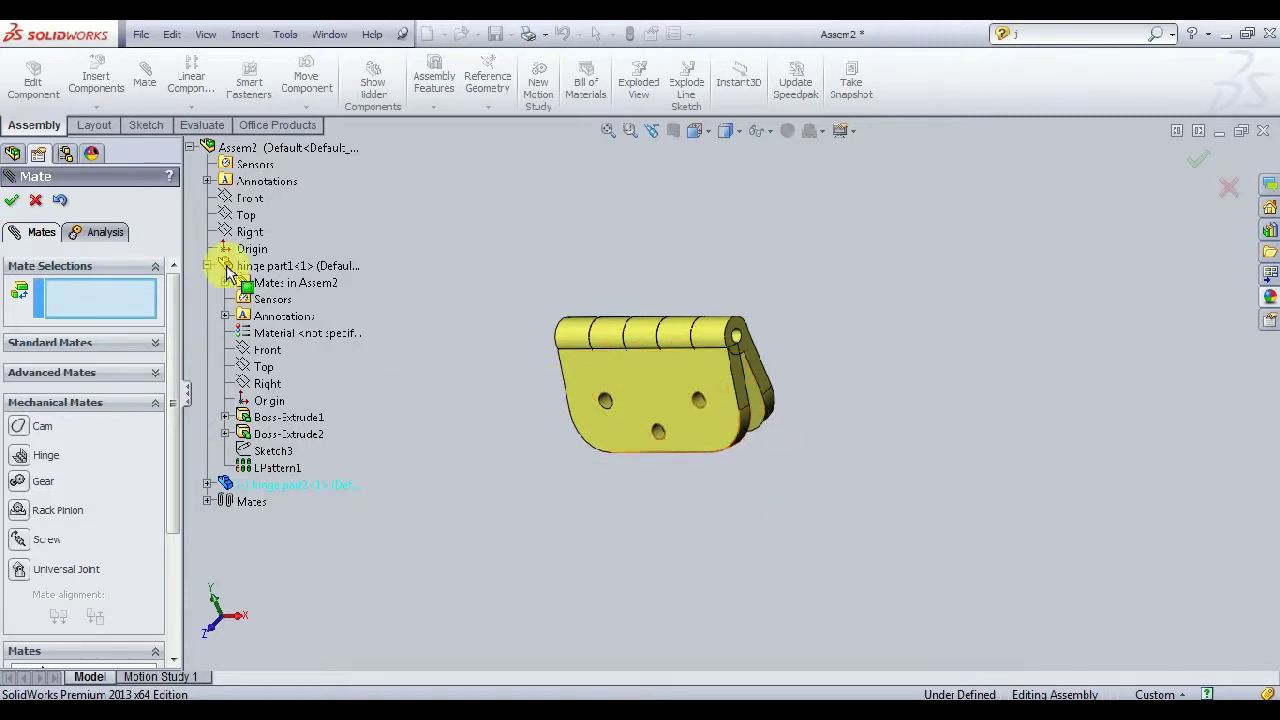
{"action": "left_click", "coordinate": [12, 200]}
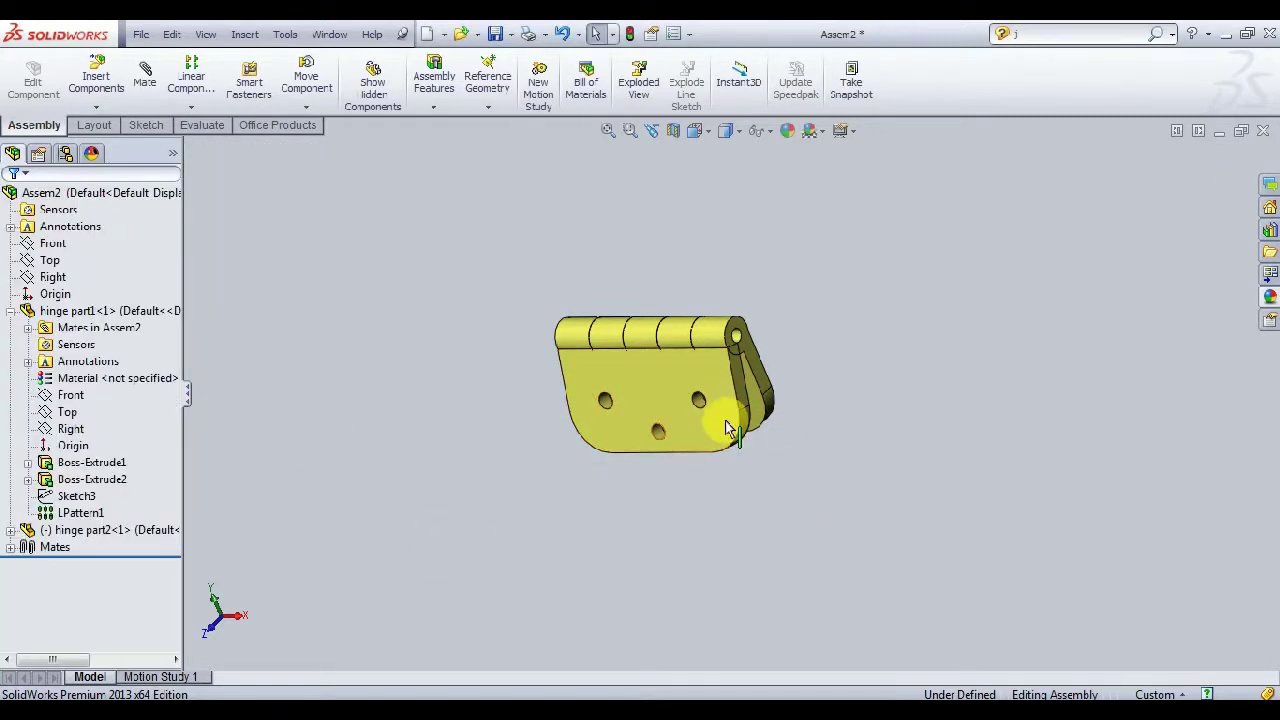
{"action": "left_click_drag", "start_coordinate": [728, 428], "coordinate": [629, 286]}
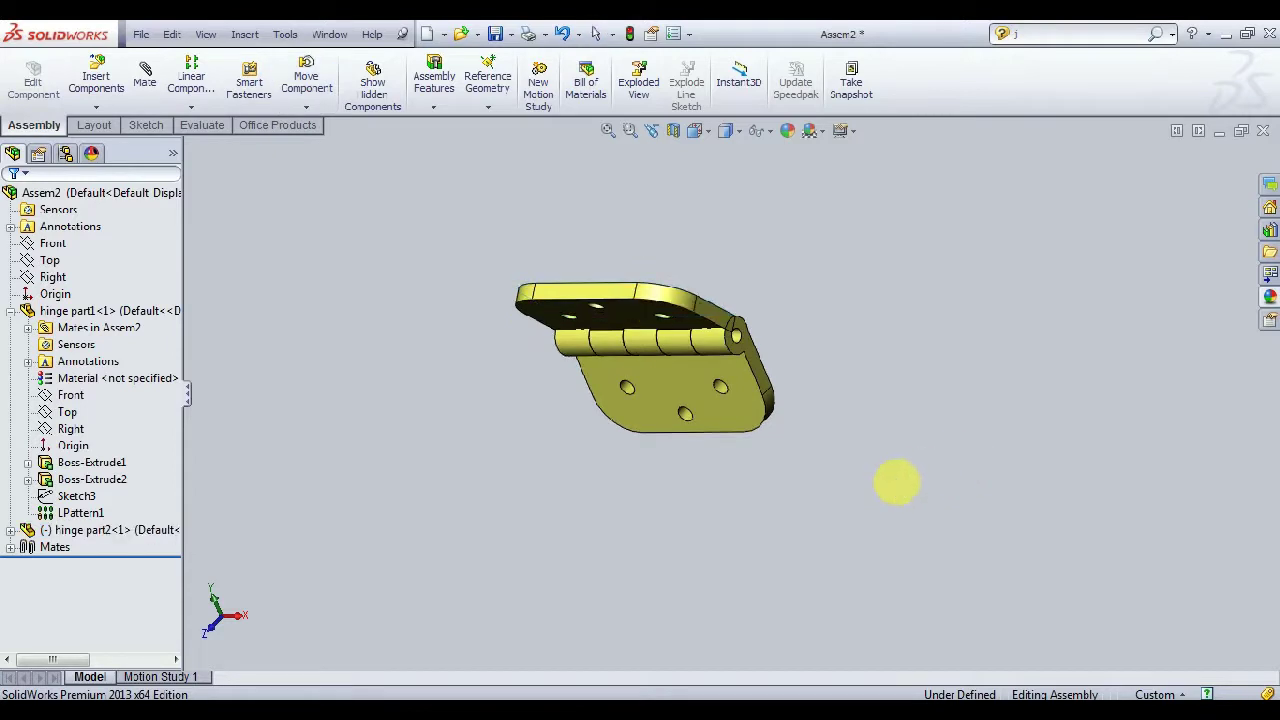
{"action": "left_click_drag", "start_coordinate": [896, 483], "coordinate": [837, 354]}
Step: Add an angle limit mate between the leaves from 0° to 130°, then test it
{"action": "left_click", "coordinate": [654, 302]}
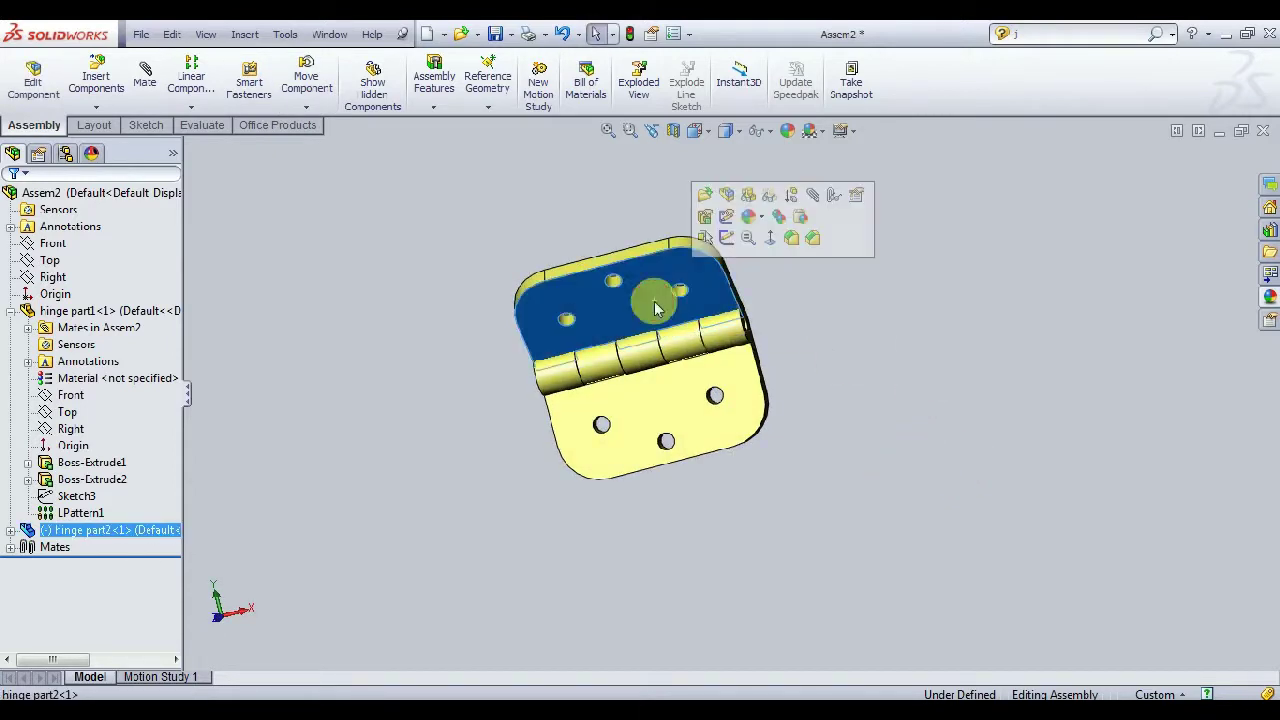
{"action": "left_click", "coordinate": [743, 389]}
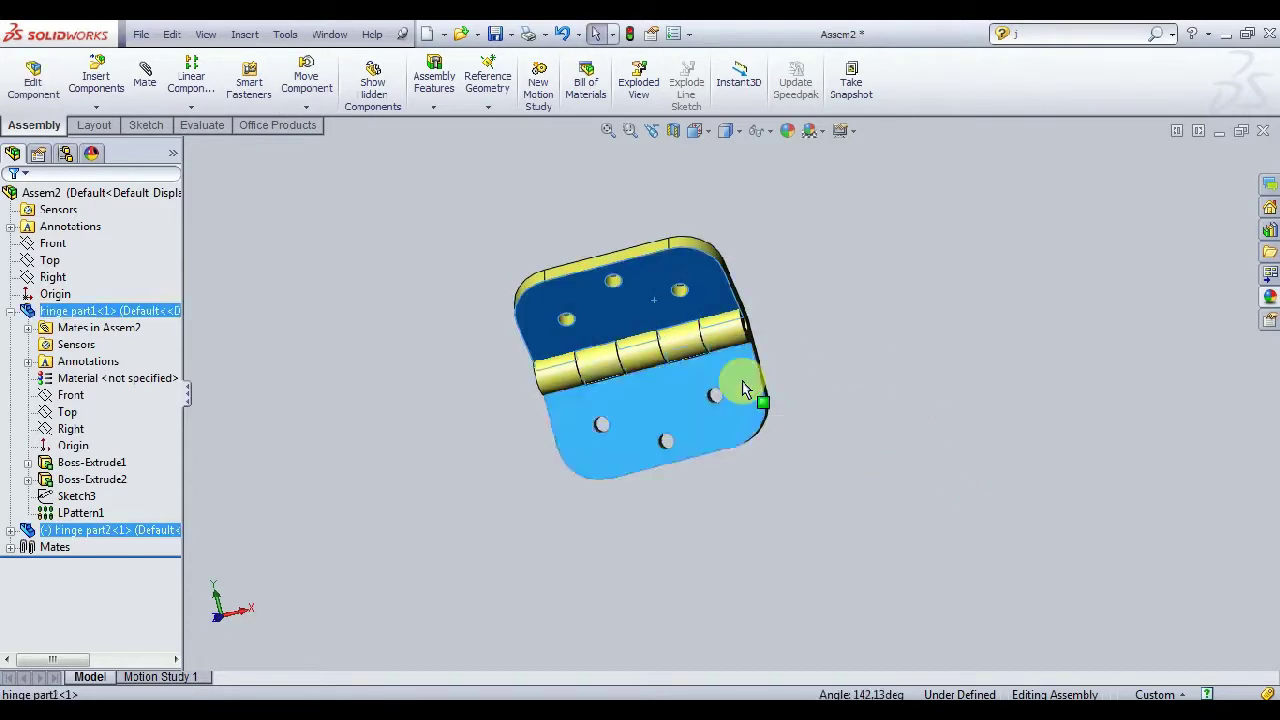
{"action": "left_click", "coordinate": [146, 75]}
{"action": "mouse_move", "coordinate": [168, 328]}
{"action": "left_mouse_down"}
{"action": "mouse_move", "coordinate": [160, 443]}
{"action": "mouse_move", "coordinate": [180, 388]}
{"action": "left_mouse_up"}
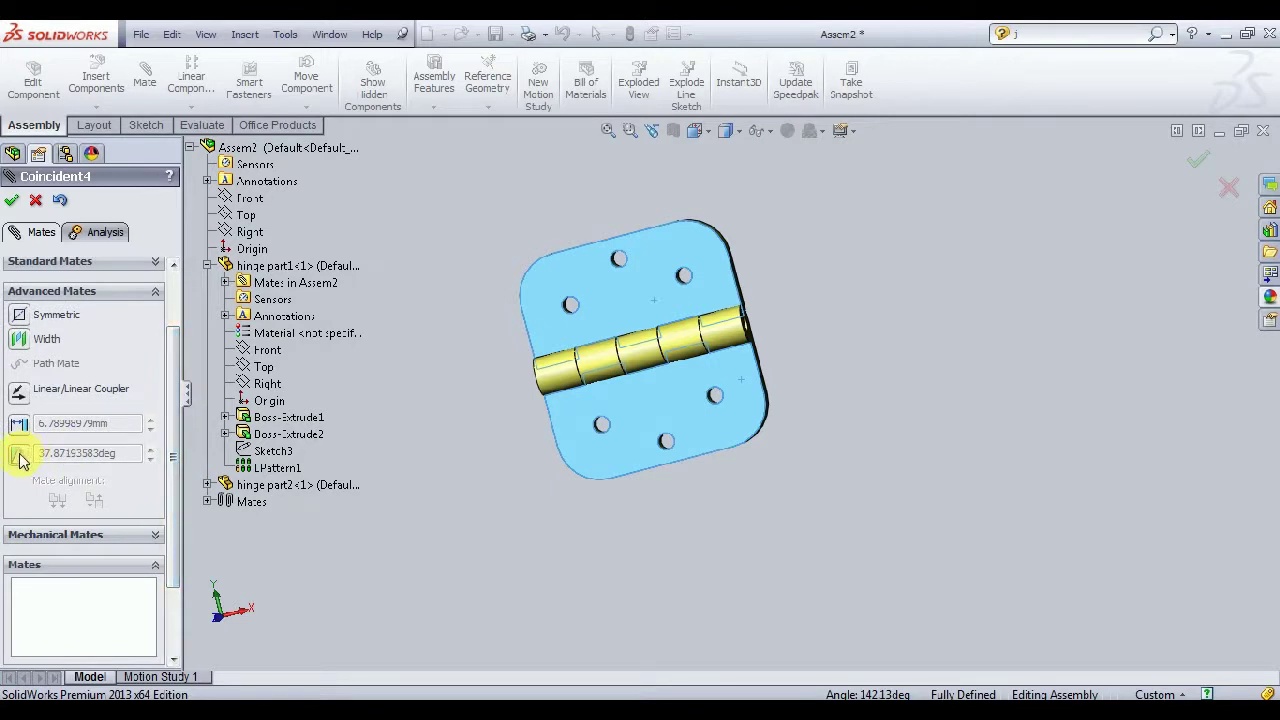
{"action": "left_click", "coordinate": [20, 458]}
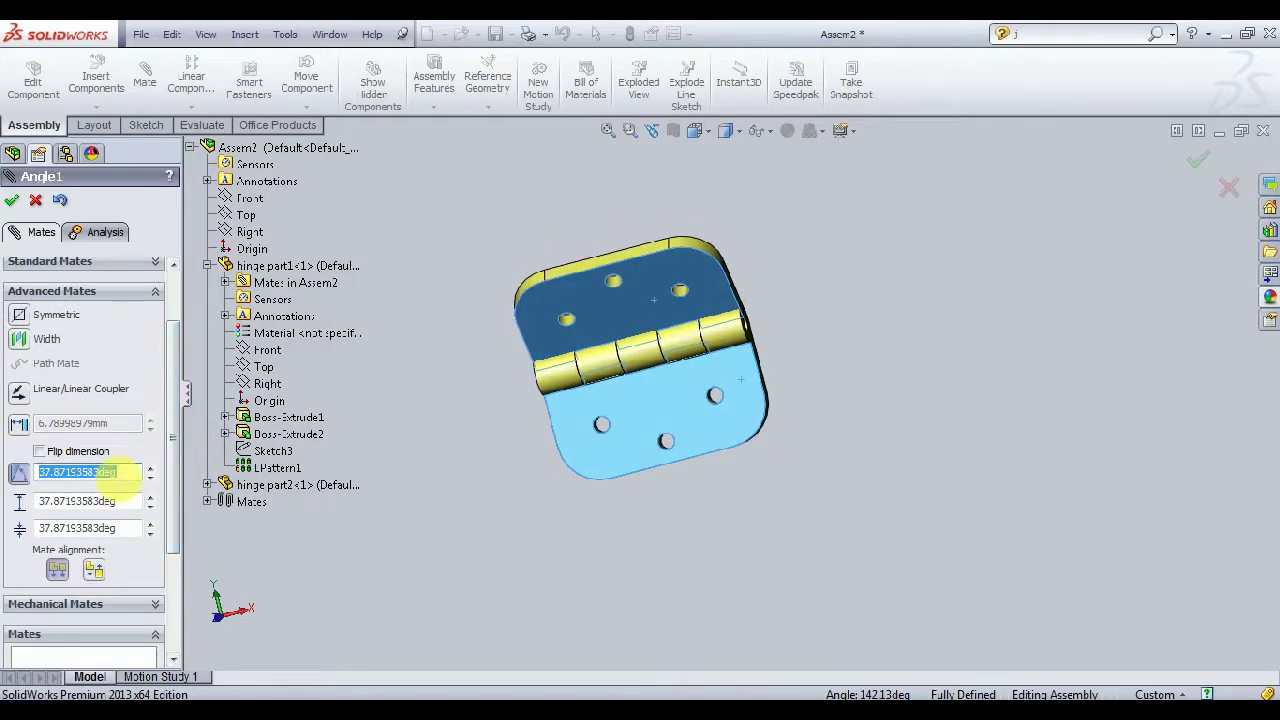
{"action": "type", "text": "0"}
{"action": "left_click", "coordinate": [118, 500]}
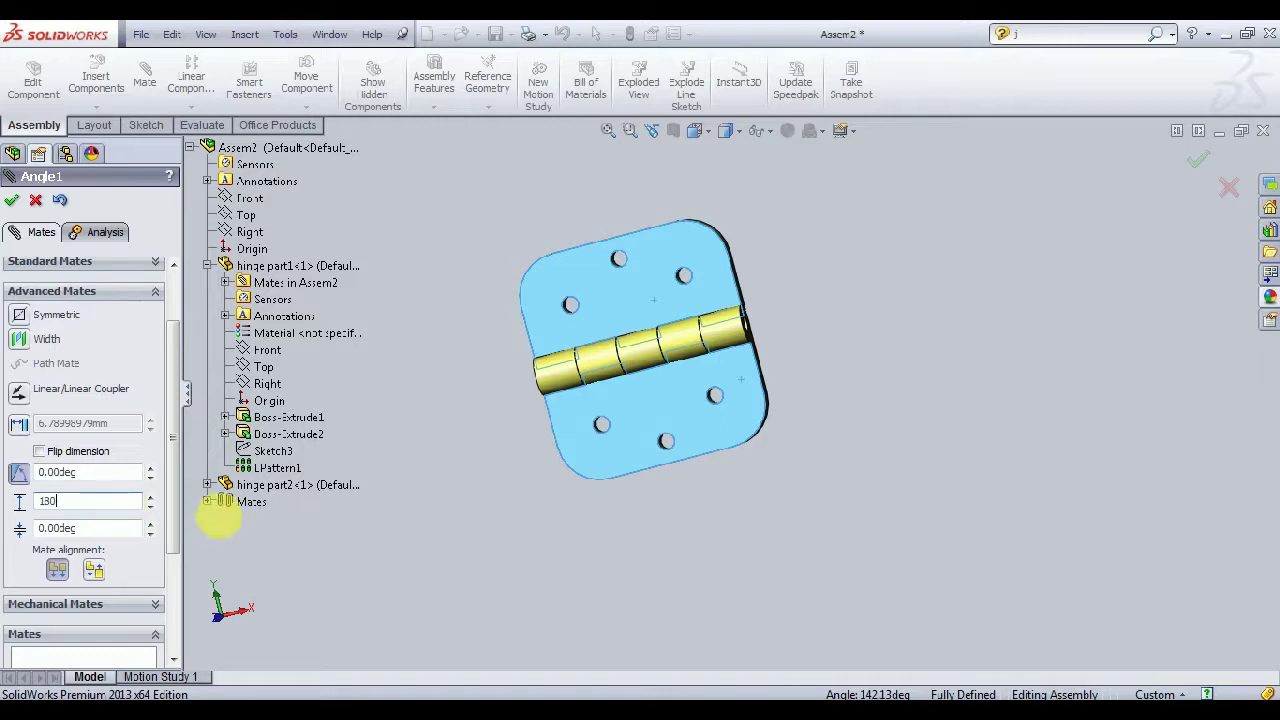
{"action": "key", "text": "Tab"}
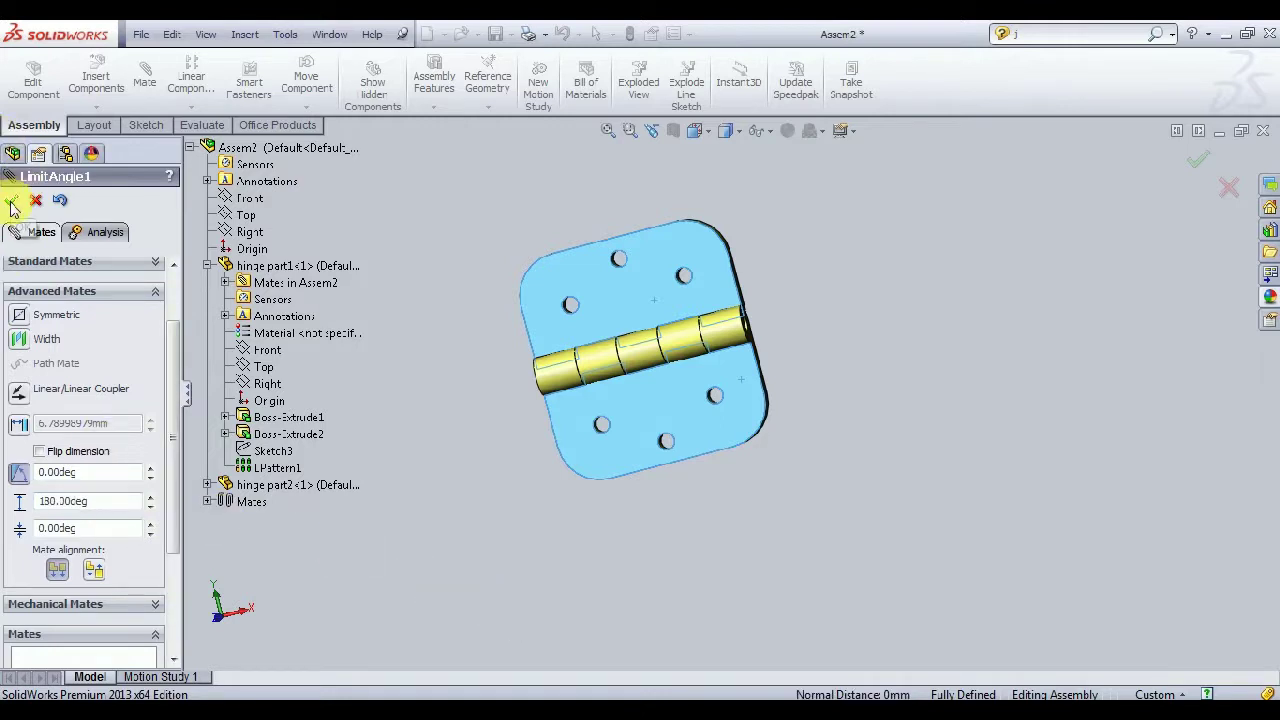
{"action": "left_click", "coordinate": [12, 203]}
{"action": "left_click", "coordinate": [12, 203]}
{"action": "mouse_move", "coordinate": [690, 250]}
{"action": "left_mouse_down"}
{"action": "mouse_move", "coordinate": [674, 371]}
{"action": "mouse_move", "coordinate": [760, 434]}
{"action": "mouse_move", "coordinate": [669, 360]}
{"action": "mouse_move", "coordinate": [733, 207]}
{"action": "mouse_move", "coordinate": [686, 420]}
{"action": "mouse_move", "coordinate": [663, 397]}
{"action": "mouse_move", "coordinate": [714, 220]}
{"action": "left_mouse_up"}
{"action": "left_click", "coordinate": [836, 327]}
Step: Insert the hinge part3 pin and place it beside the hinge
{"action": "middle_click_drag", "start_coordinate": [866, 392], "coordinate": [796, 318]}
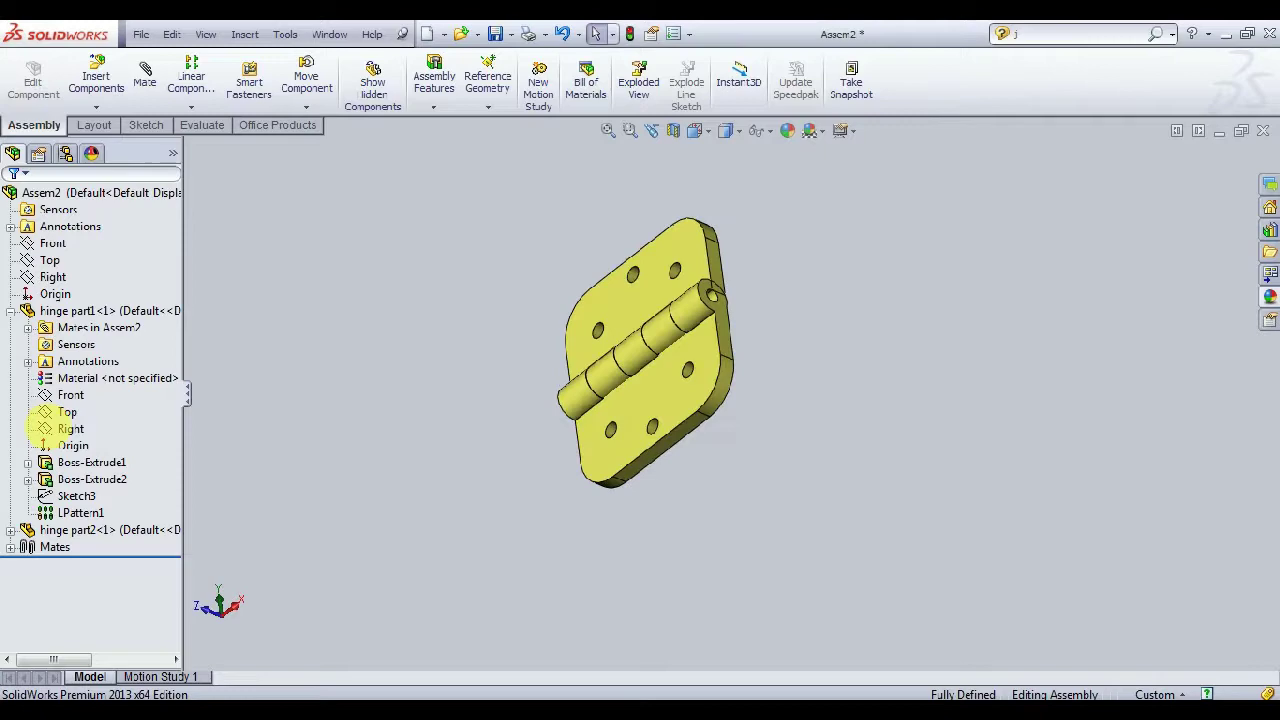
{"action": "left_click", "coordinate": [97, 72]}
{"action": "left_click", "coordinate": [83, 528]}
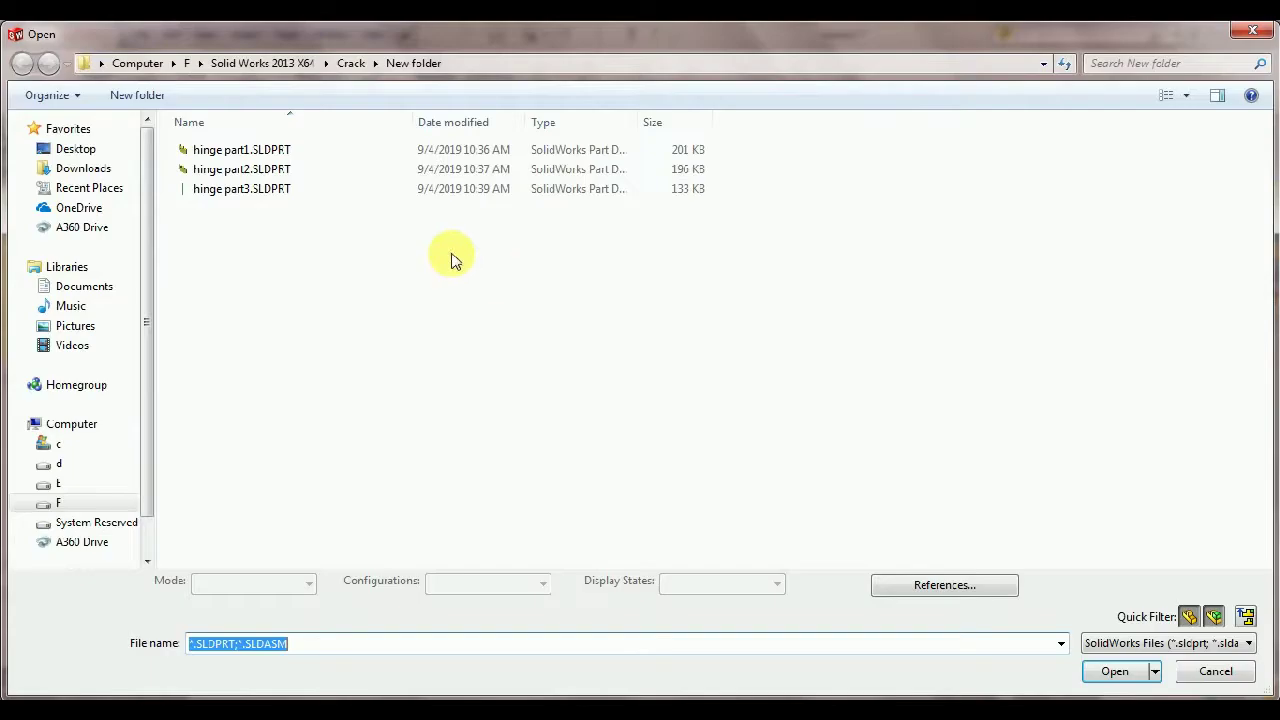
{"action": "left_click", "coordinate": [213, 190]}
{"action": "double_click", "coordinate": [213, 190]}
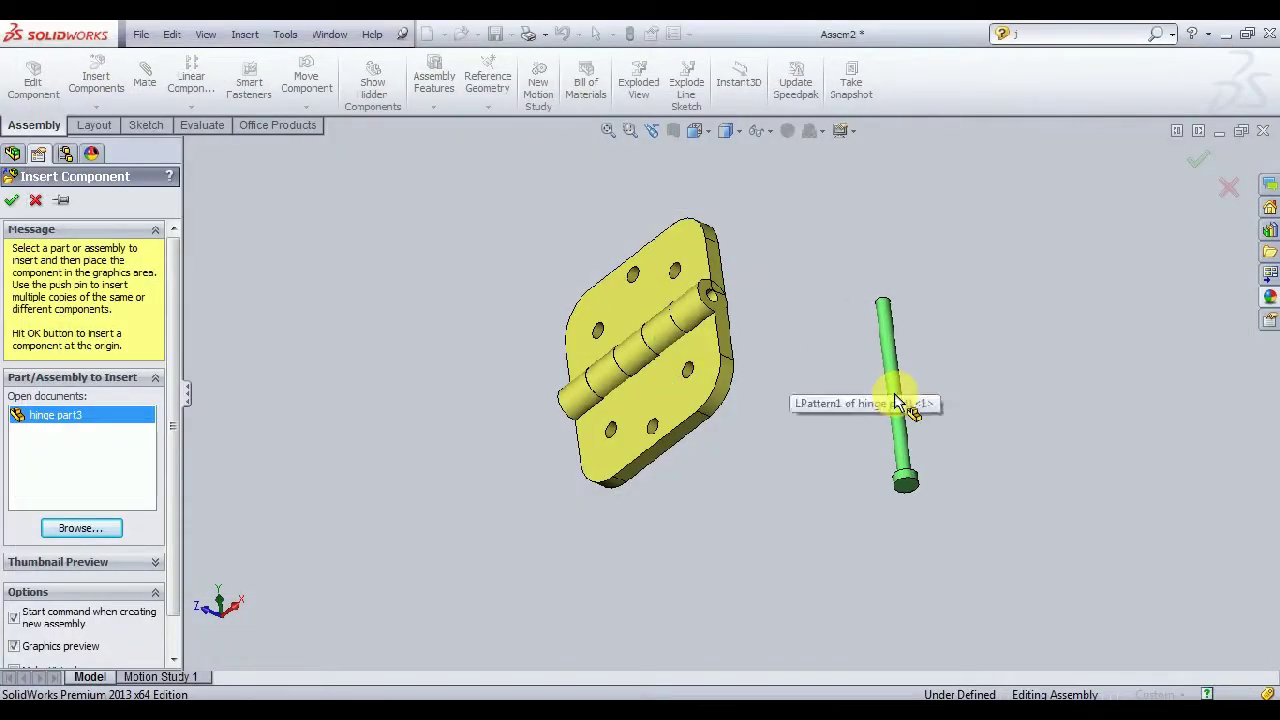
{"action": "left_click", "coordinate": [894, 344]}
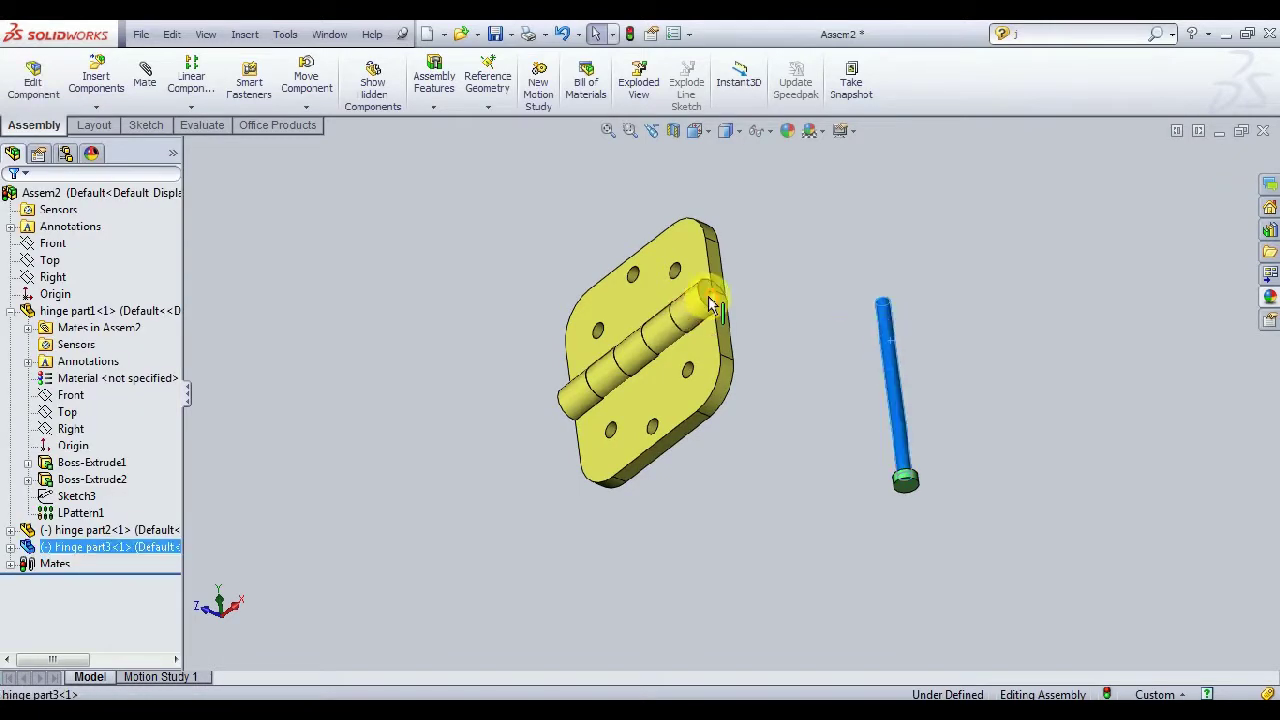
Step: Mate the pin concentric with the knuckle hole
{"action": "scroll", "coordinate": [748, 312], "scroll_direction": "down", "scroll_amount": 3}
{"action": "middle_click_drag", "start_coordinate": [757, 300], "coordinate": [749, 360]}
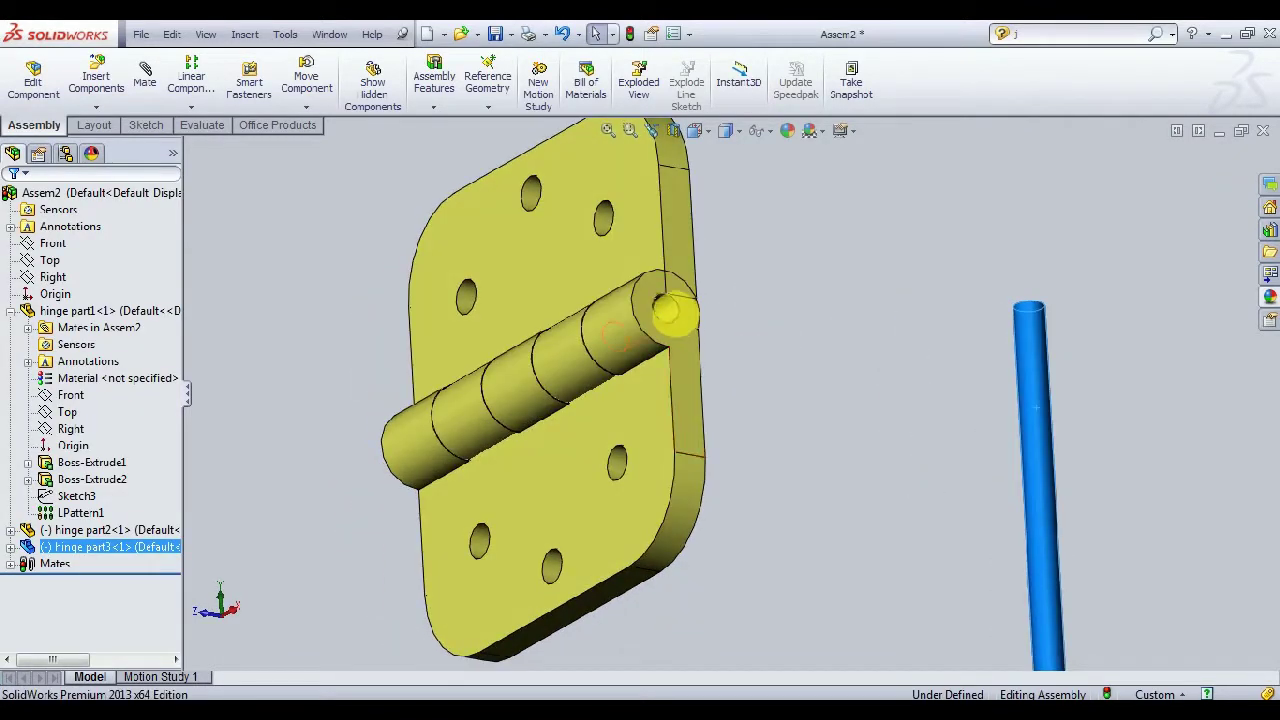
{"action": "left_click", "coordinate": [669, 318]}
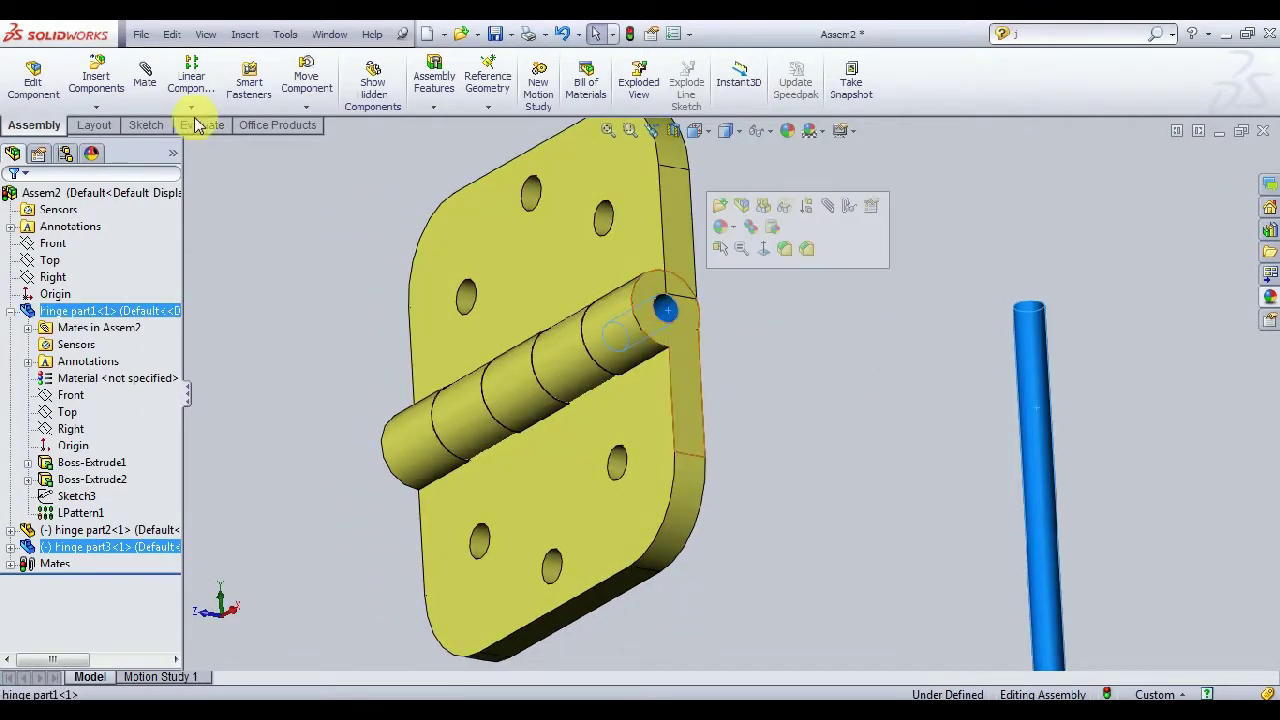
{"action": "left_click", "coordinate": [145, 72]}
{"action": "left_click", "coordinate": [10, 200]}
Step: Add a Coincident mate seating the pin head's underside against the knuckle end face
{"action": "middle_click_drag", "start_coordinate": [863, 334], "coordinate": [886, 343]}
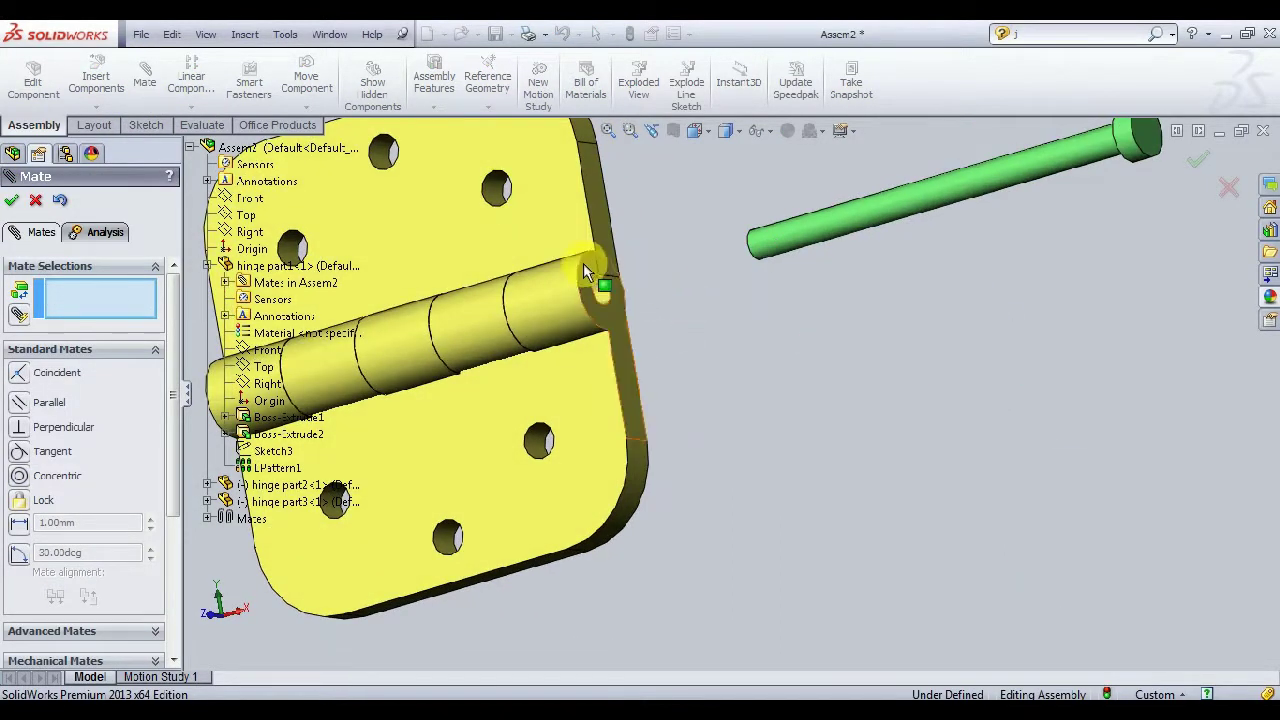
{"action": "left_click", "coordinate": [586, 268]}
{"action": "mouse_move", "coordinate": [757, 309]}
{"action": "middle_mouse_down"}
{"action": "mouse_move", "coordinate": [894, 400]}
{"action": "mouse_move", "coordinate": [880, 375]}
{"action": "mouse_move", "coordinate": [903, 346]}
{"action": "middle_mouse_up"}
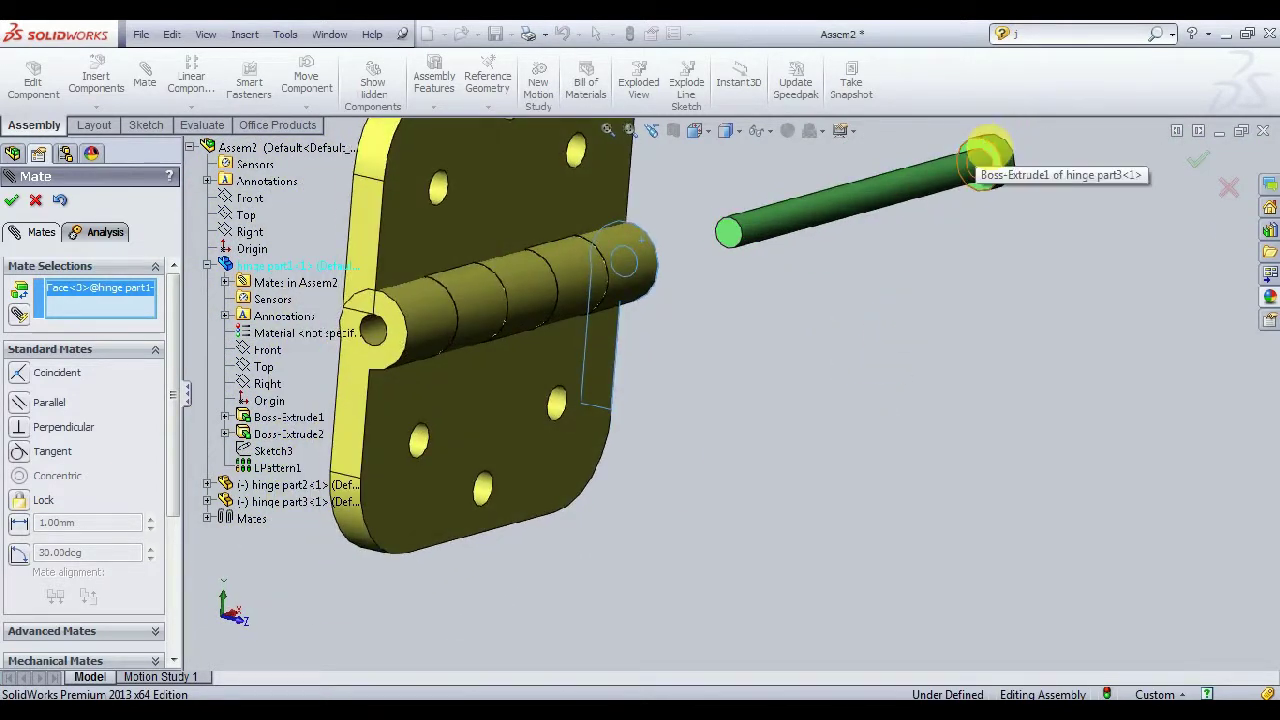
{"action": "left_click", "coordinate": [989, 154]}
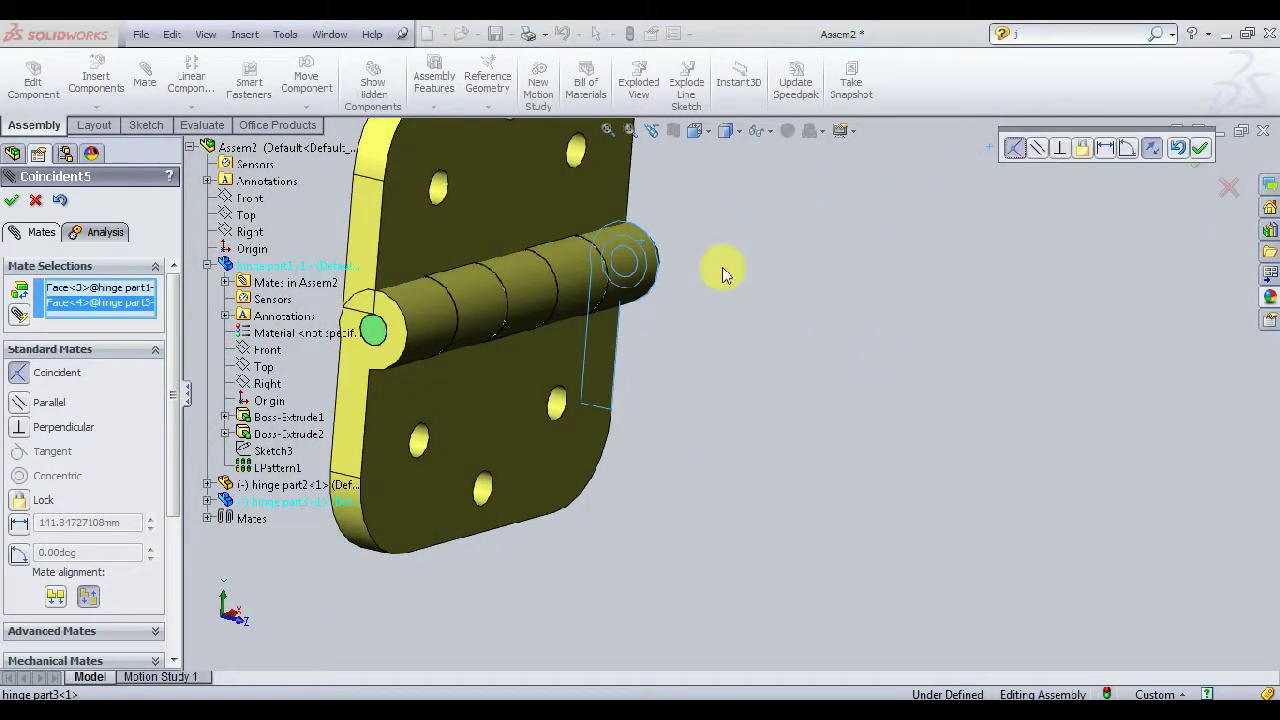
{"action": "left_click", "coordinate": [10, 200]}
{"action": "left_click", "coordinate": [10, 200]}
{"action": "left_click", "coordinate": [784, 361]}
{"action": "middle_click_drag", "start_coordinate": [784, 361], "coordinate": [586, 200]}
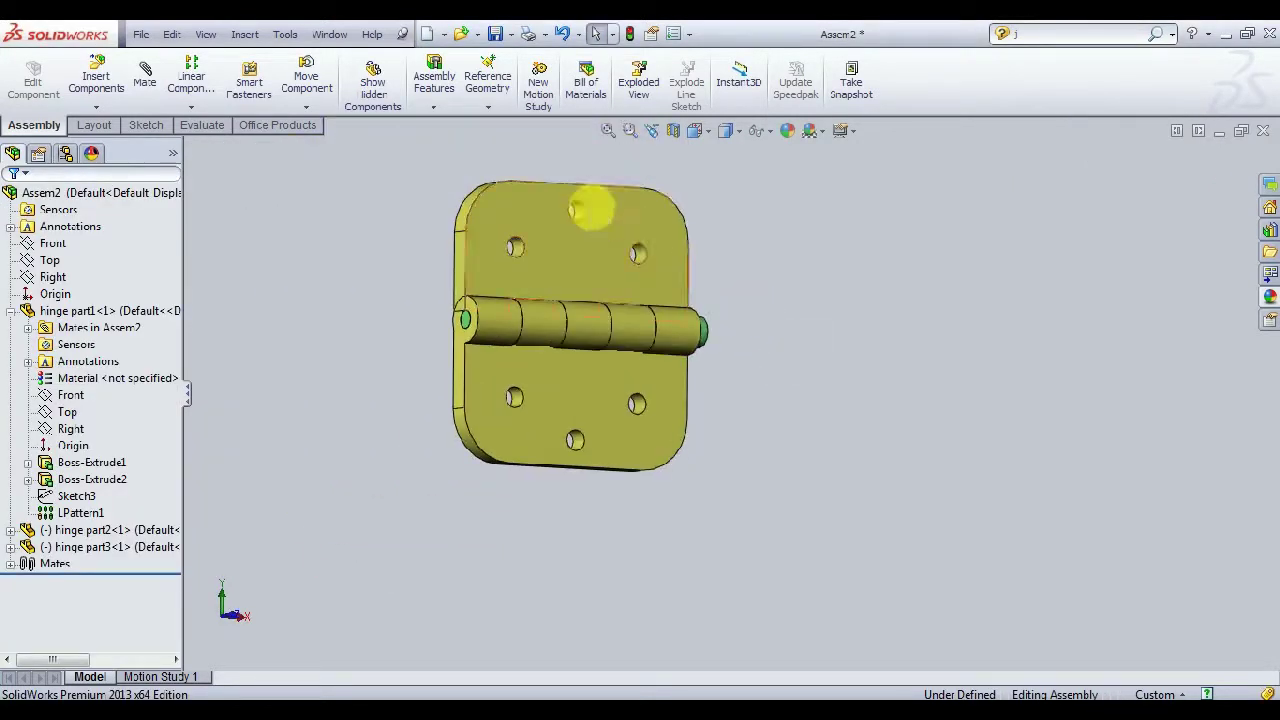
Step: Switch to the isometric view and orbit around the hinge
{"action": "left_click", "coordinate": [636, 323]}
{"action": "key", "text": "space"}
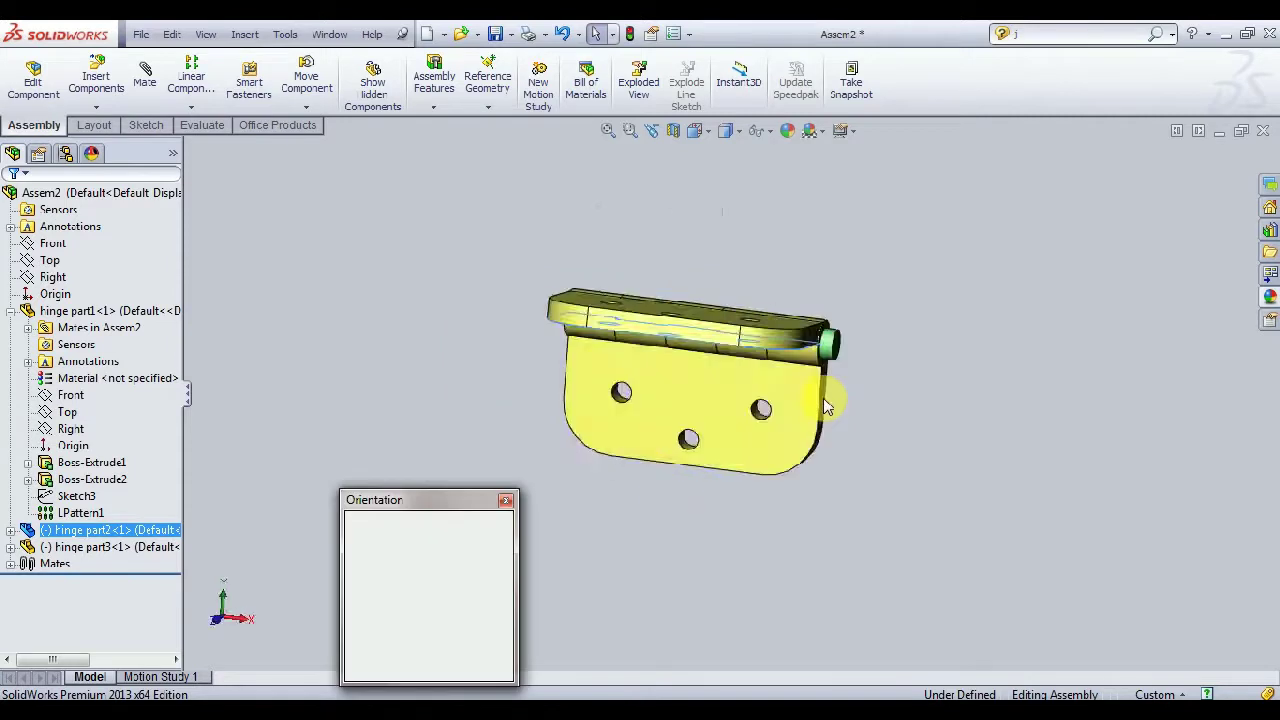
{"action": "left_click", "coordinate": [492, 552]}
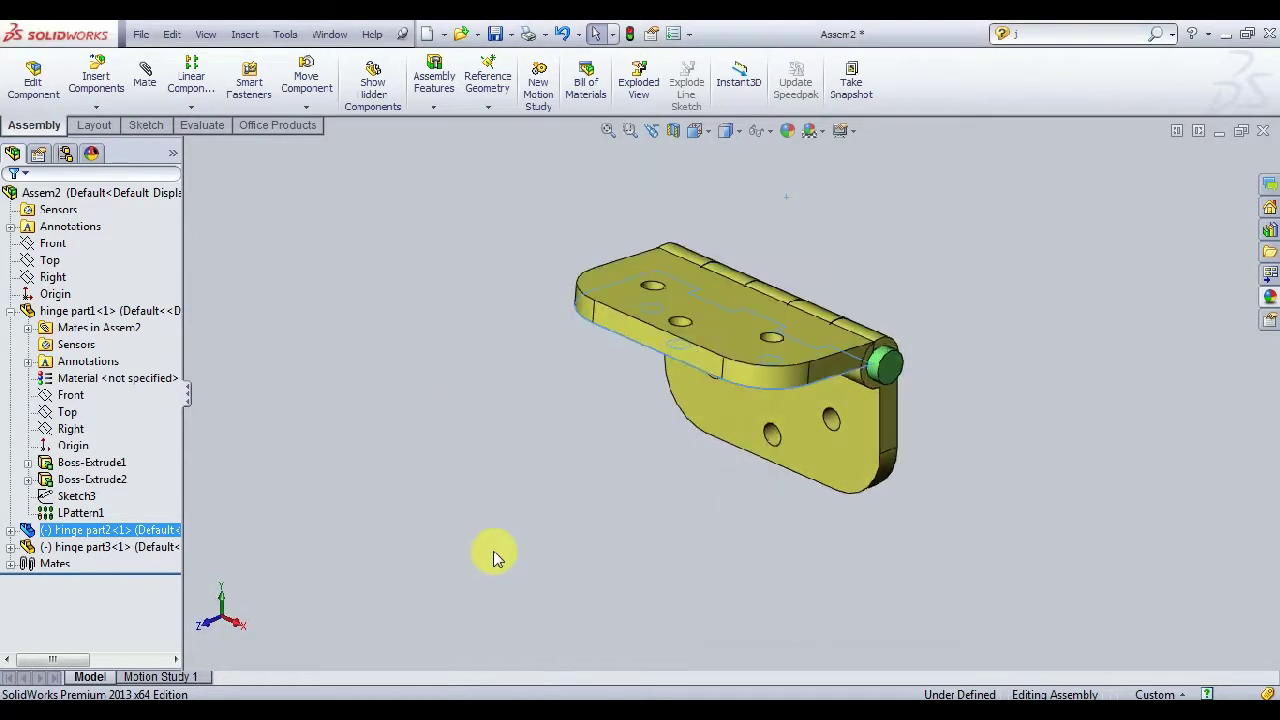
{"action": "left_click", "coordinate": [1121, 529]}
{"action": "mouse_move", "coordinate": [1121, 528]}
{"action": "middle_mouse_down"}
{"action": "mouse_move", "coordinate": [1060, 513]}
{"action": "mouse_move", "coordinate": [1086, 451]}
{"action": "mouse_move", "coordinate": [1034, 506]}
{"action": "mouse_move", "coordinate": [997, 474]}
{"action": "middle_mouse_up"}
Step: Drag the second leaf about the pin, folding it closed and back open flat
{"action": "left_click_drag", "start_coordinate": [640, 483], "coordinate": [829, 460]}
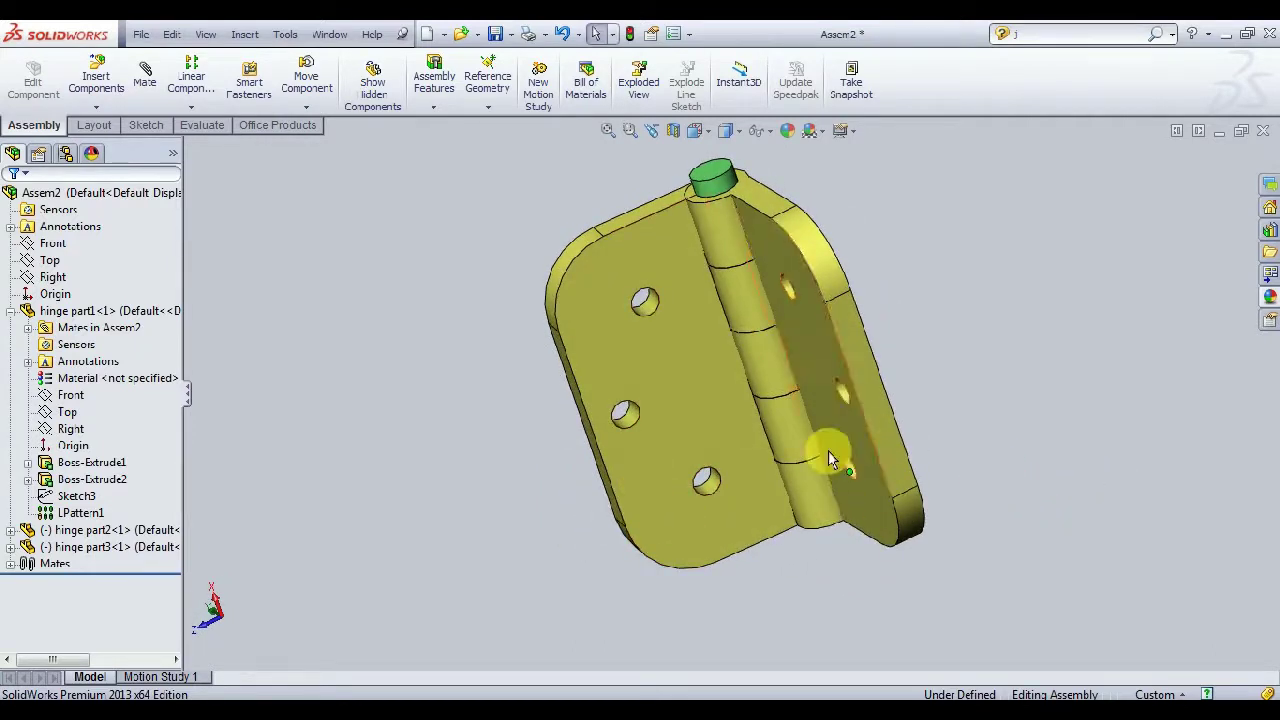
{"action": "mouse_move", "coordinate": [957, 486]}
{"action": "middle_mouse_down"}
{"action": "mouse_move", "coordinate": [1071, 463]}
{"action": "mouse_move", "coordinate": [1006, 400]}
{"action": "middle_mouse_up"}
{"action": "mouse_move", "coordinate": [608, 385]}
{"action": "left_mouse_down"}
{"action": "mouse_move", "coordinate": [514, 323]}
{"action": "mouse_move", "coordinate": [563, 371]}
{"action": "mouse_move", "coordinate": [771, 443]}
{"action": "mouse_move", "coordinate": [912, 417]}
{"action": "left_mouse_up"}
{"action": "key", "text": "Escape"}
{"action": "mouse_move", "coordinate": [937, 434]}
{"action": "middle_mouse_down"}
{"action": "mouse_move", "coordinate": [894, 323]}
{"action": "mouse_move", "coordinate": [855, 318]}
{"action": "middle_mouse_up"}
{"action": "left_click_drag", "start_coordinate": [829, 340], "coordinate": [720, 400]}
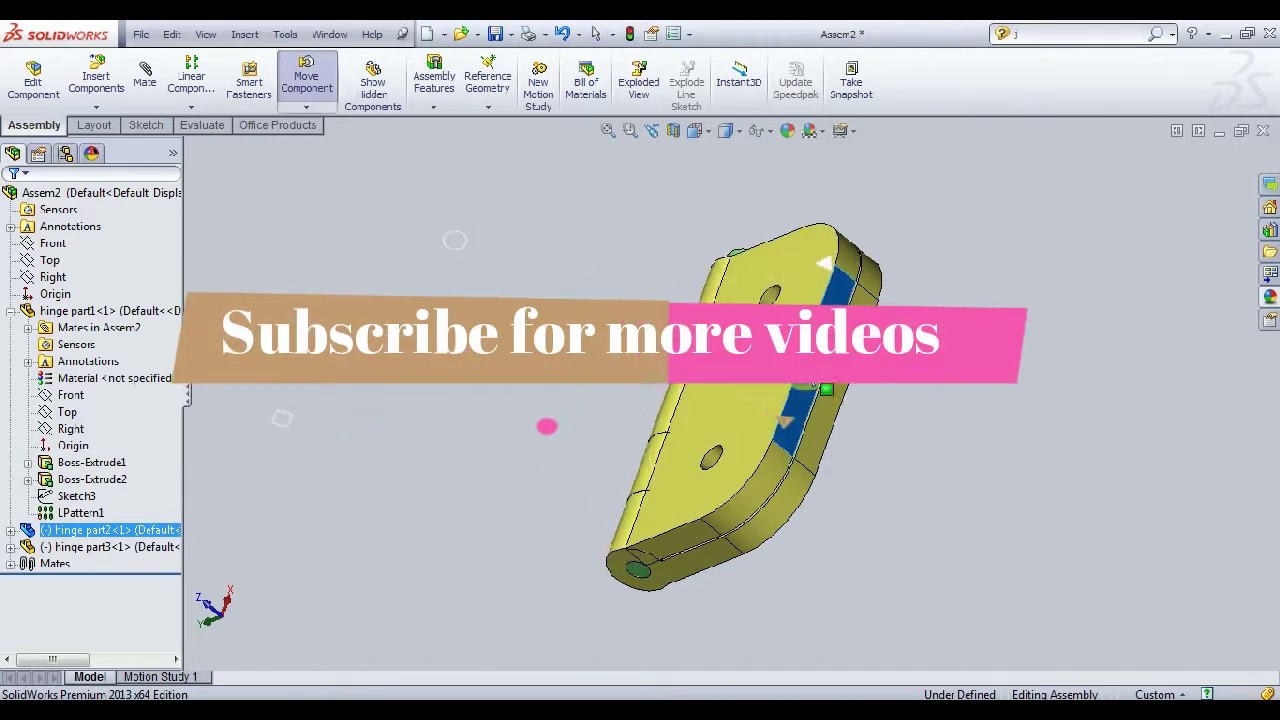
{"action": "left_click_drag", "start_coordinate": [720, 400], "coordinate": [546, 426]}
{"action": "key", "text": "Escape"}
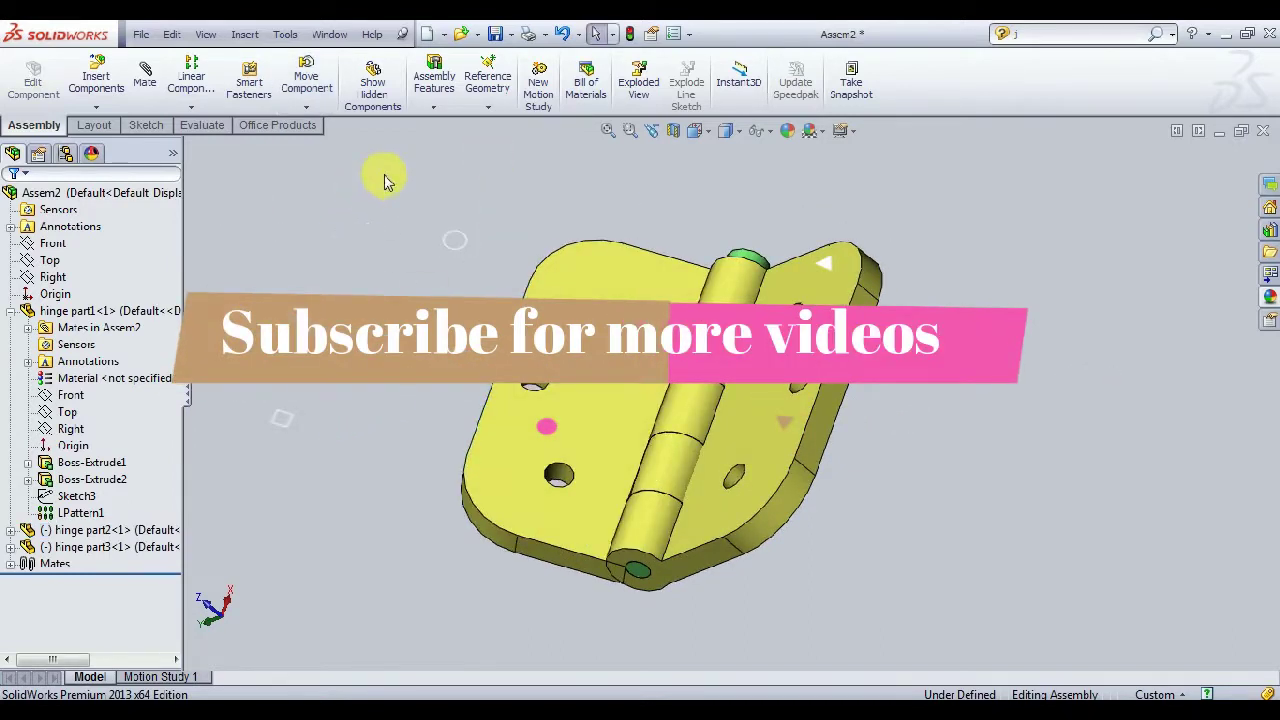